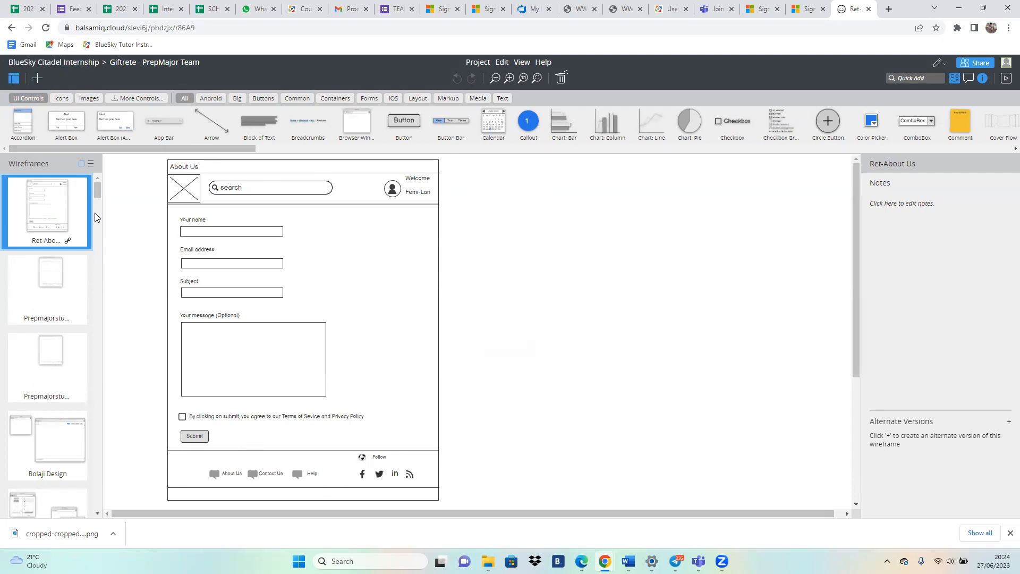
Step: Create a new blank wireframe in the Giftrete - PrepMajor Team project
left_click_drag(97, 189, 101, 107)
left_click(37, 79)
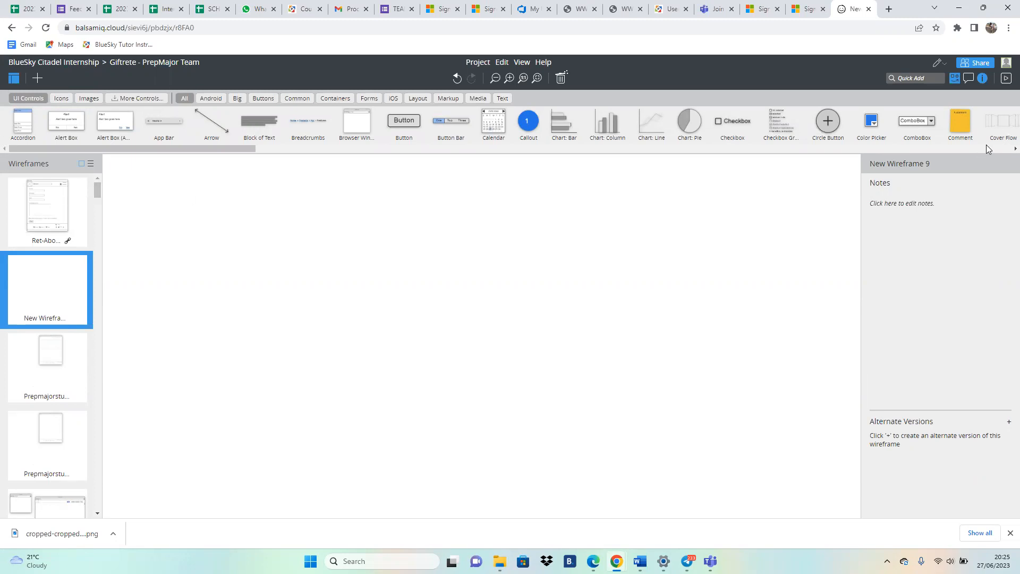
left_click(1005, 150)
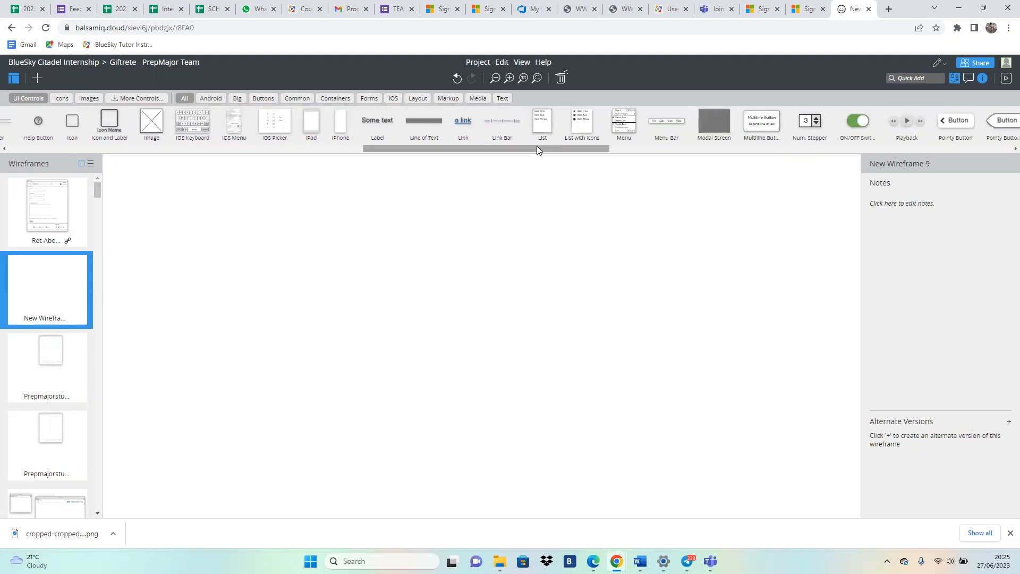
left_click_drag(537, 151, 6, 189)
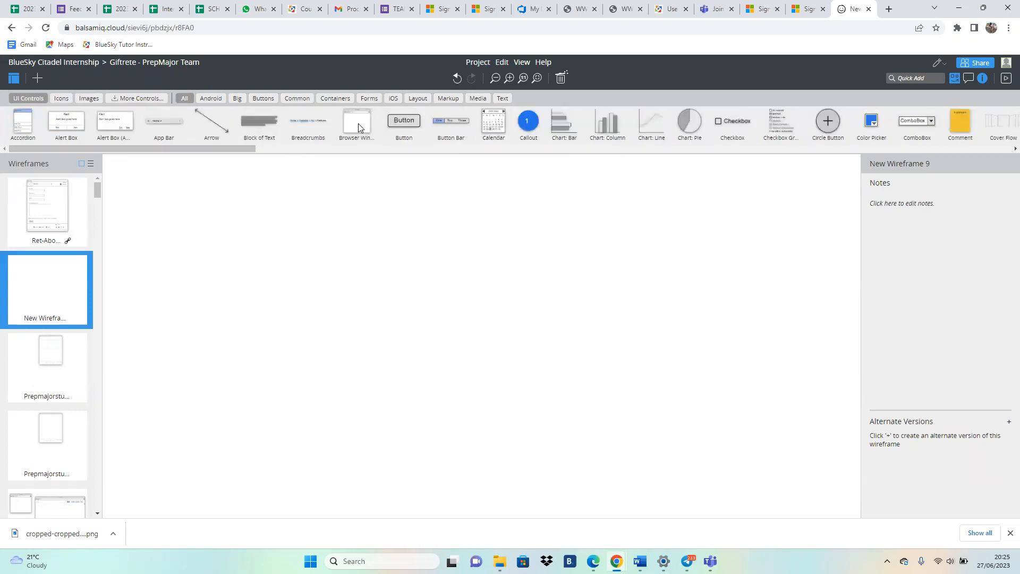
left_click_drag(358, 123, 393, 173)
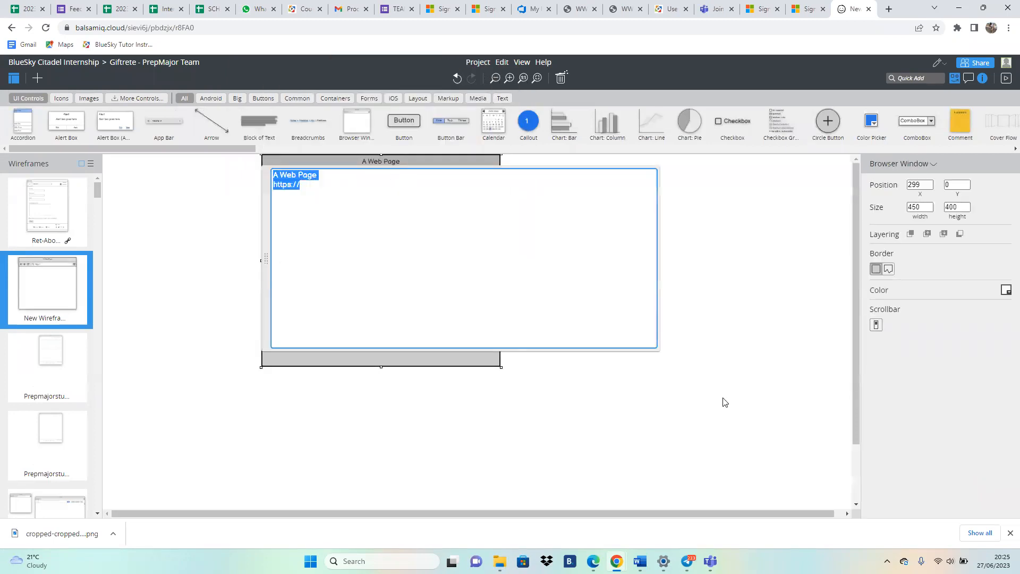
left_click(743, 437)
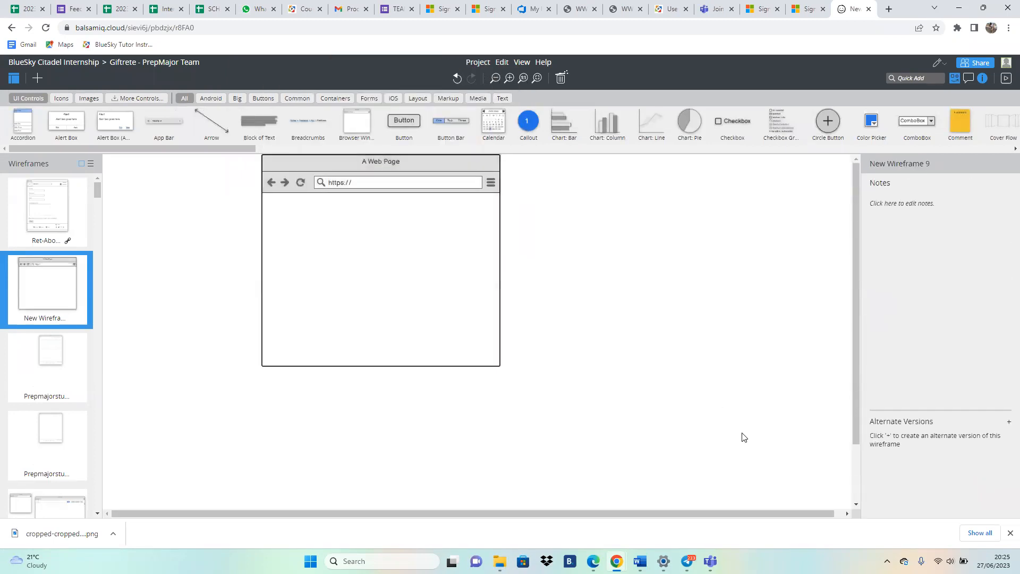
left_click(422, 171)
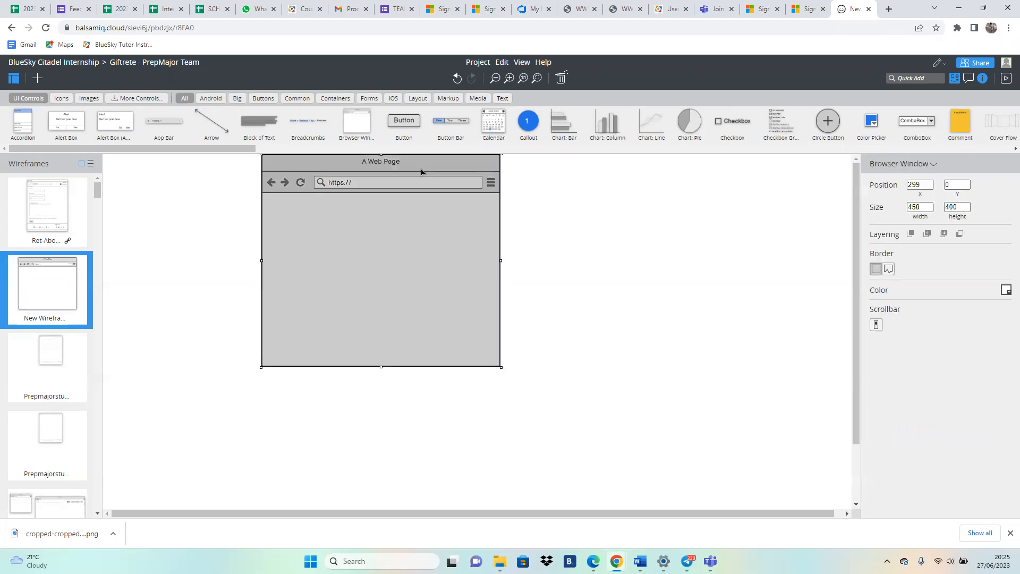
key("Delete")
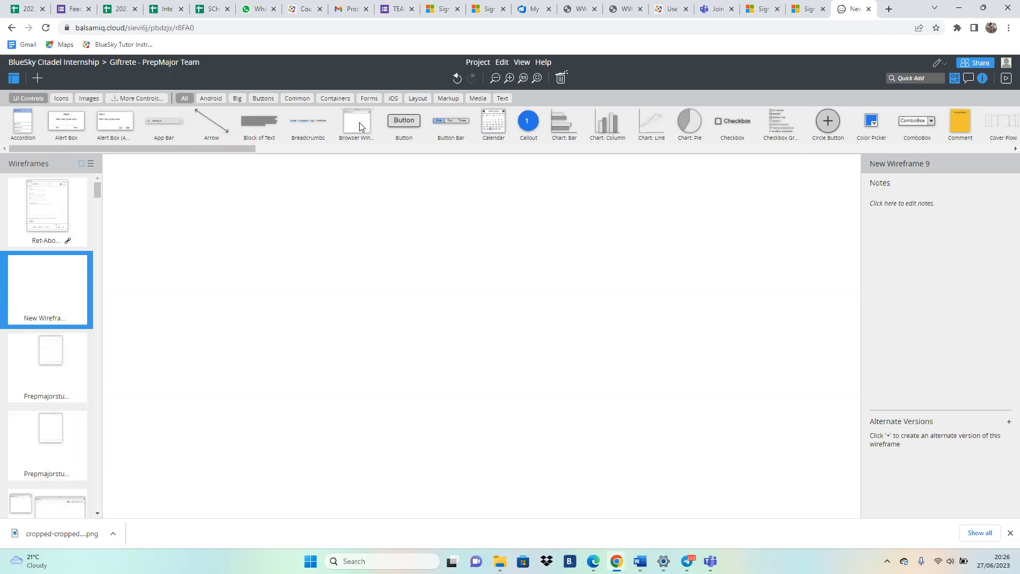
left_click(360, 127)
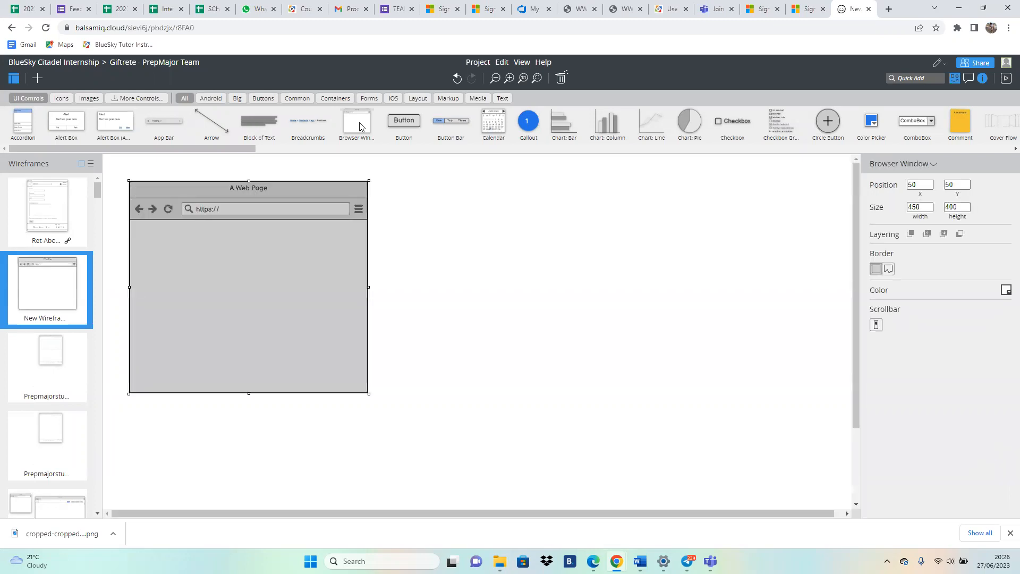
key("Delete")
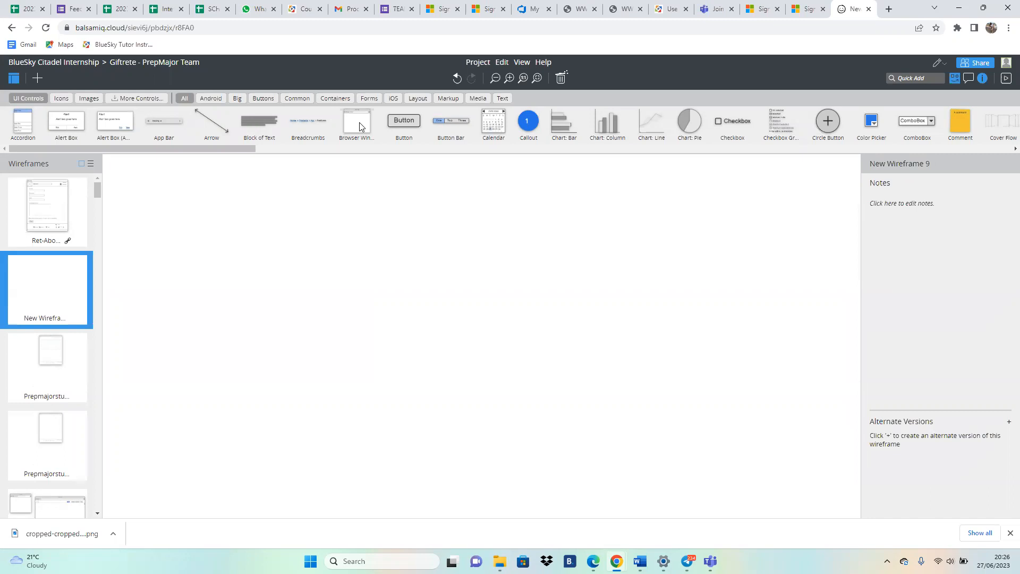
left_click_drag(360, 127, 375, 332)
double_click(369, 252)
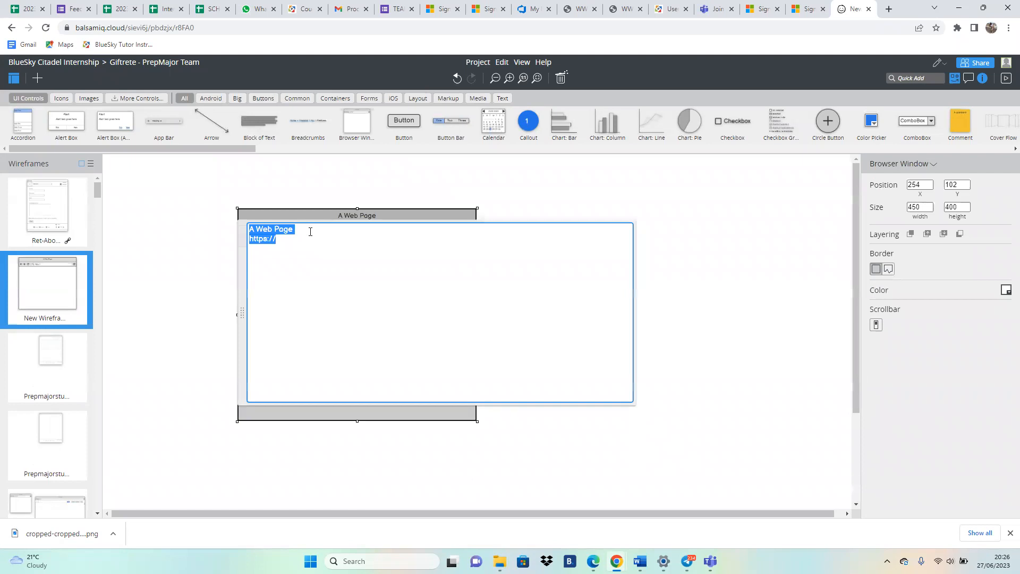
type("Sm")
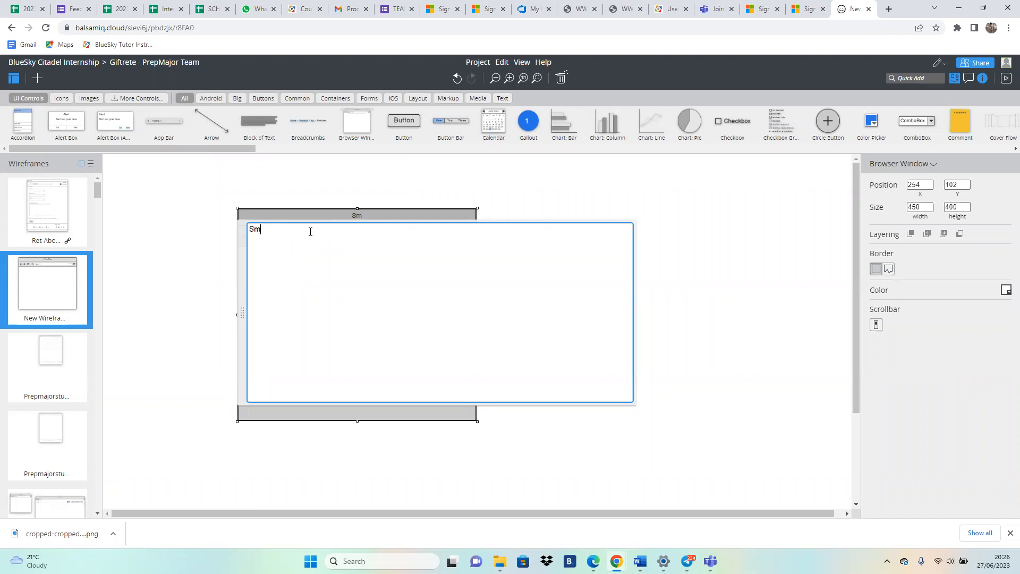
type("ith")
type("ys")
left_click(253, 229)
key("BackSpace")
type("s")
type("ww")
type("w")
type(".")
type(".com")
left_click(628, 194)
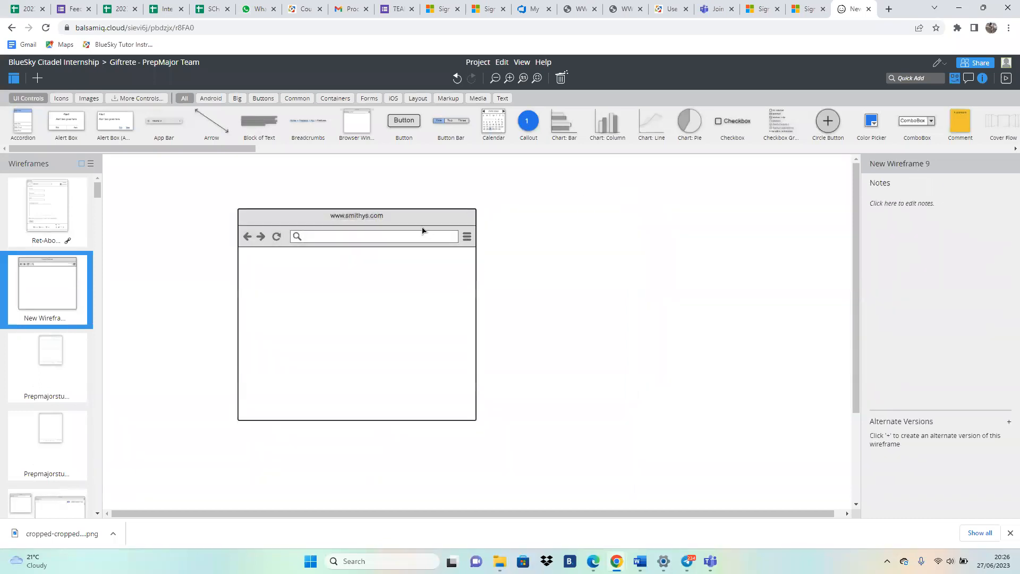
left_click_drag(399, 218, 528, 211)
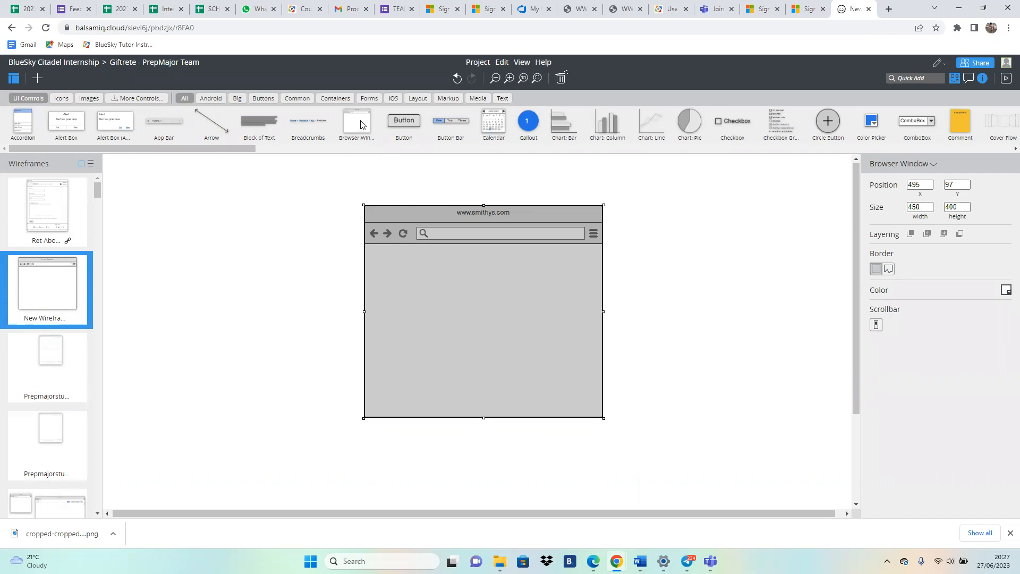
left_click_drag(361, 123, 254, 313)
double_click(254, 313)
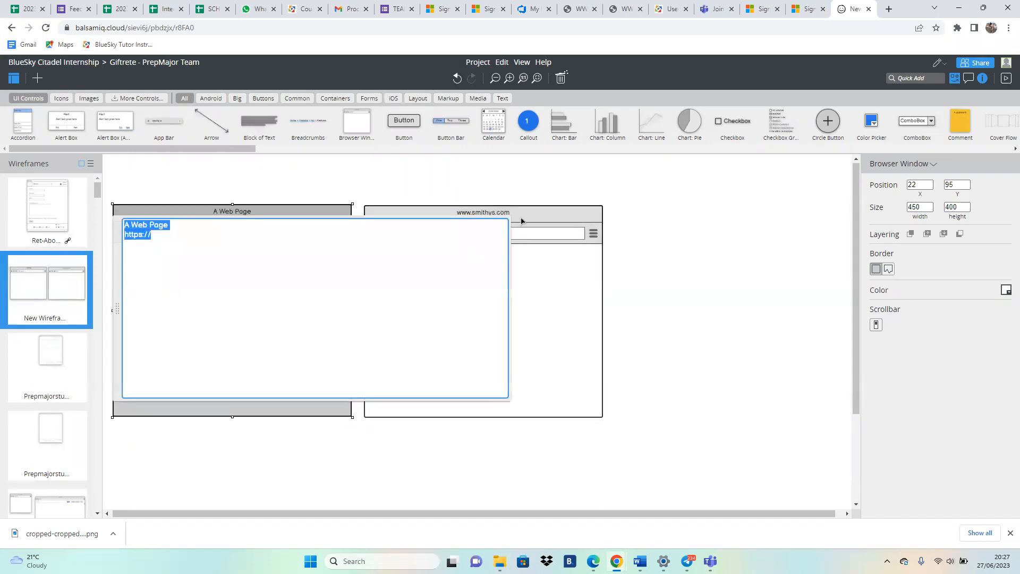
left_click_drag(527, 216, 675, 211)
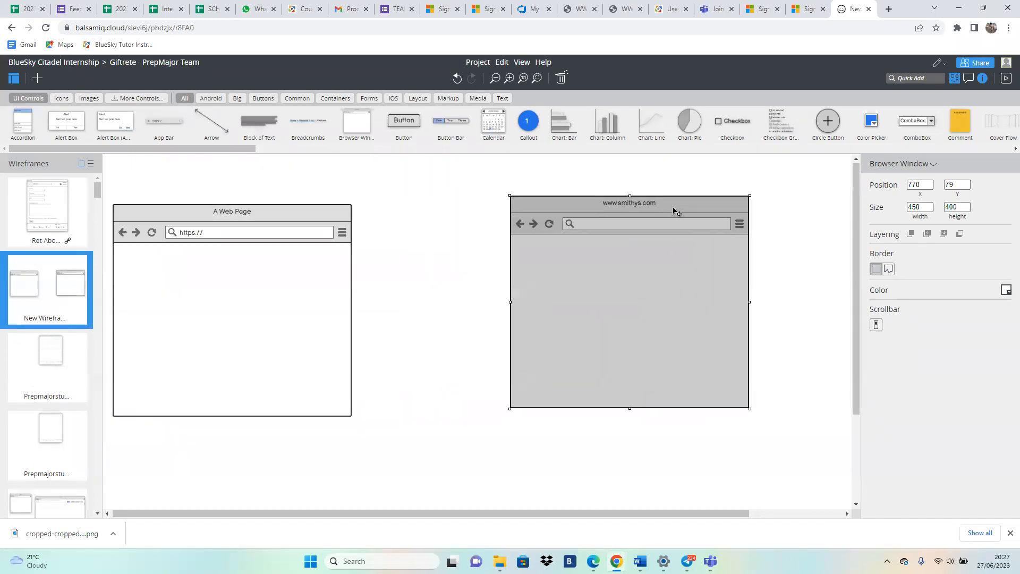
left_click(271, 215)
left_click_drag(271, 217, 357, 218)
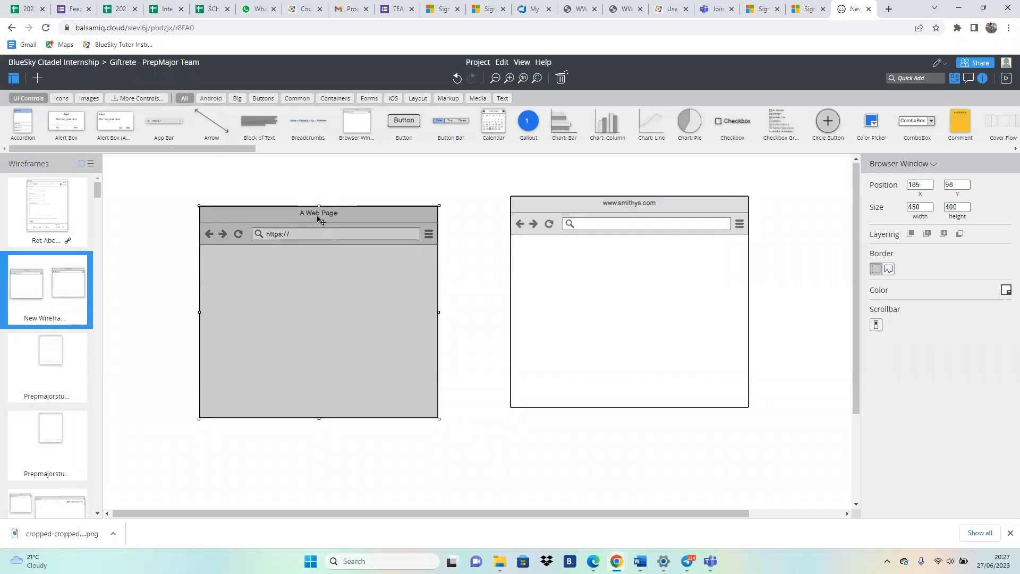
left_click(475, 262)
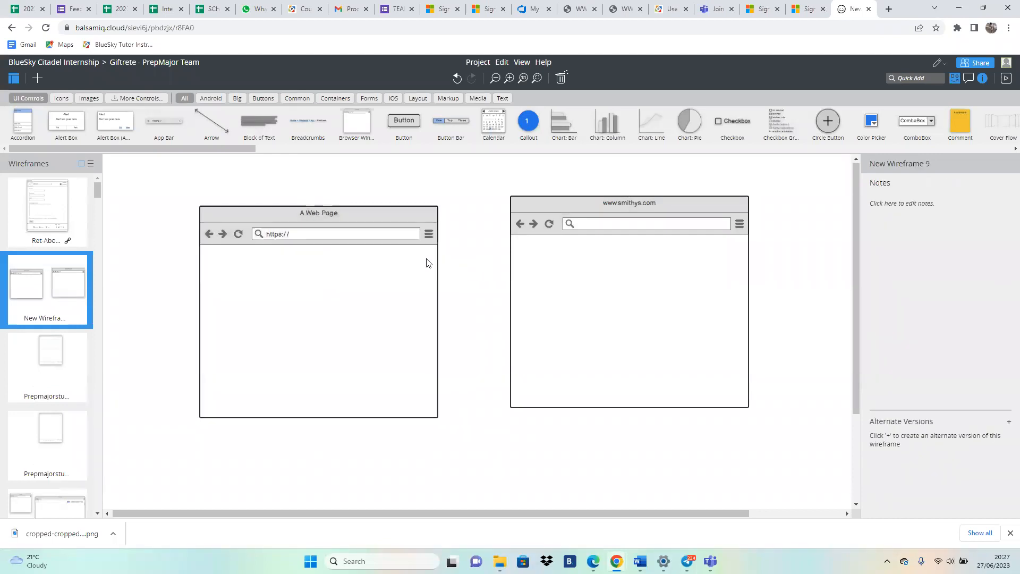
left_click(378, 261)
double_click(376, 257)
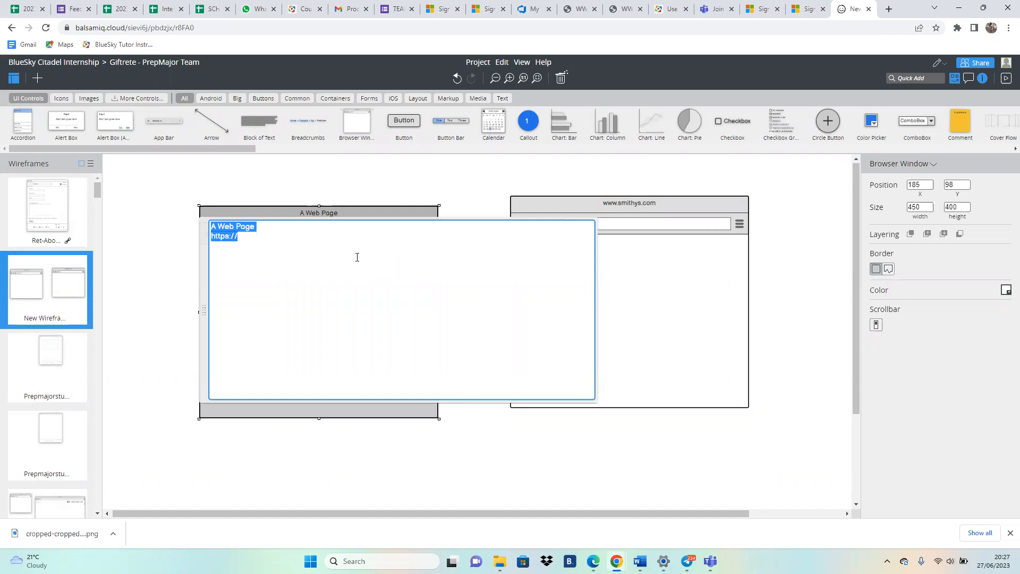
double_click(253, 239)
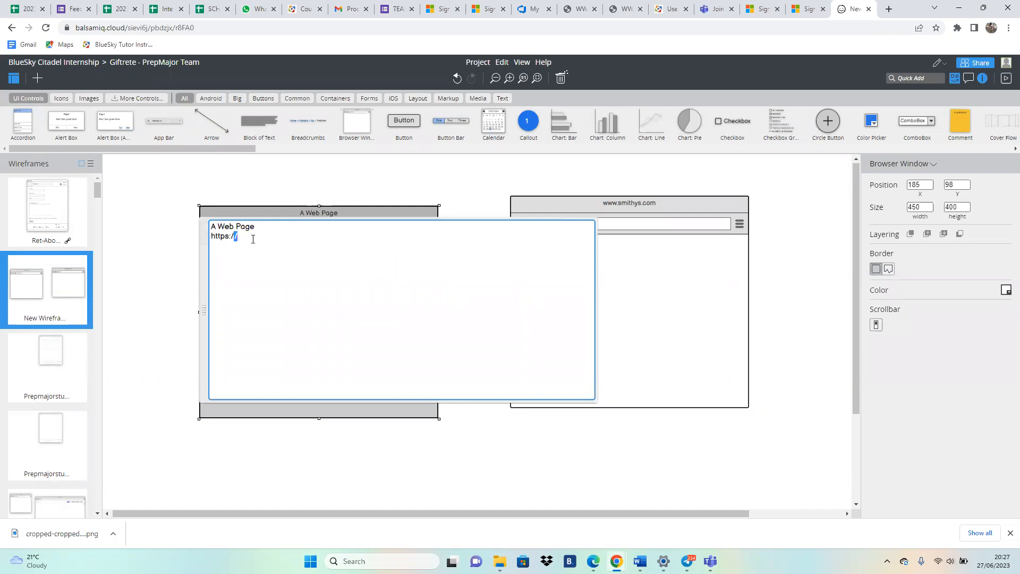
left_click(256, 239)
type("smit")
type("hys")
type(".co")
type("o")
type(".uk")
left_click(164, 222)
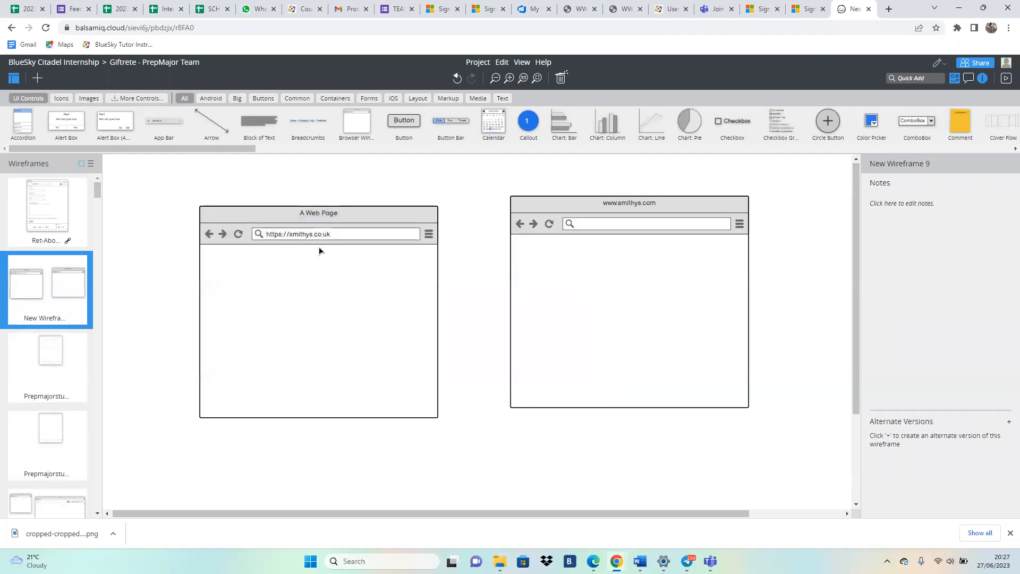
left_click(615, 210)
key("Delete")
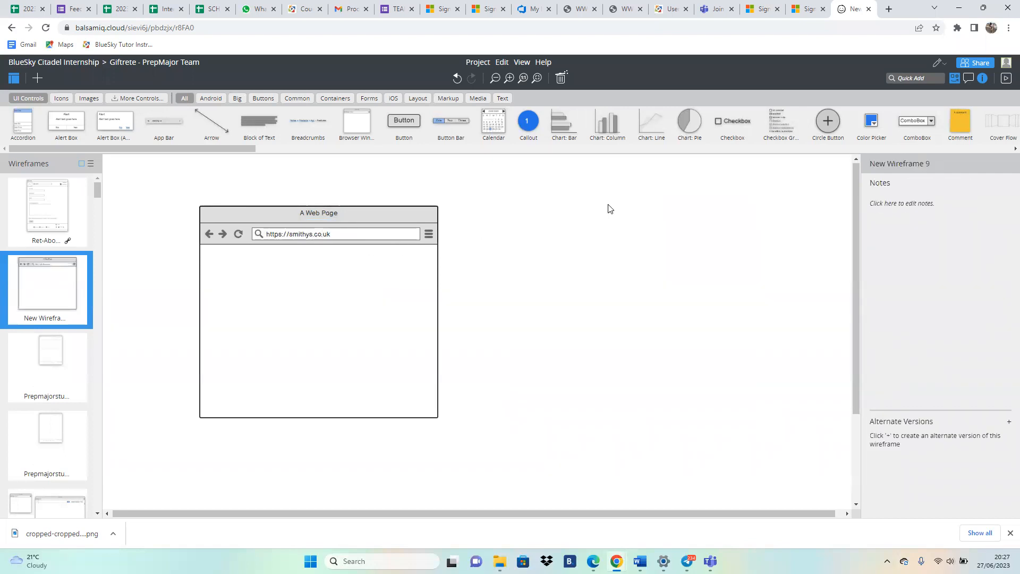
left_click_drag(359, 221, 614, 223)
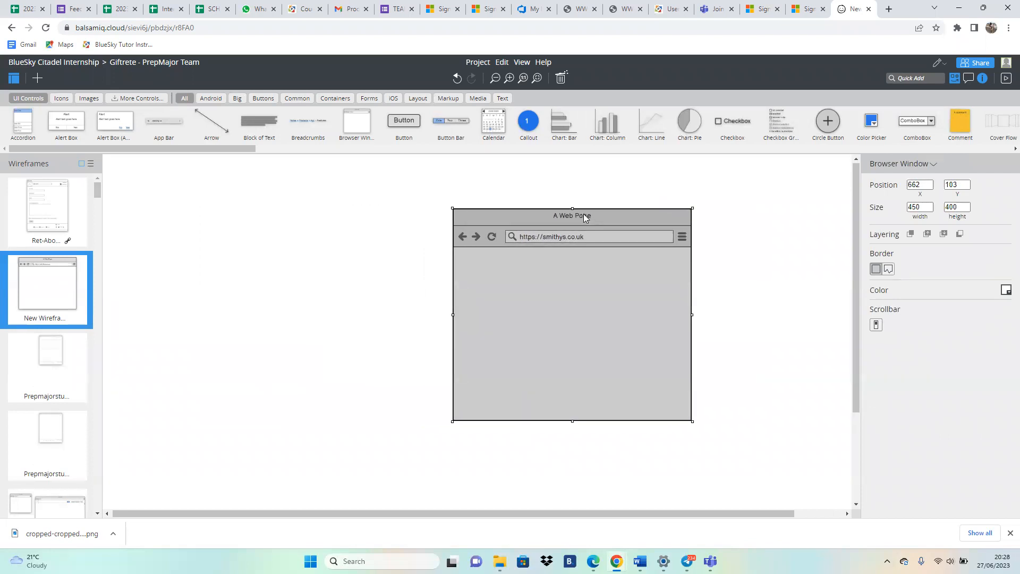
Step: Change the browser window's title to "Smithys", keeping the web address line
double_click(608, 258)
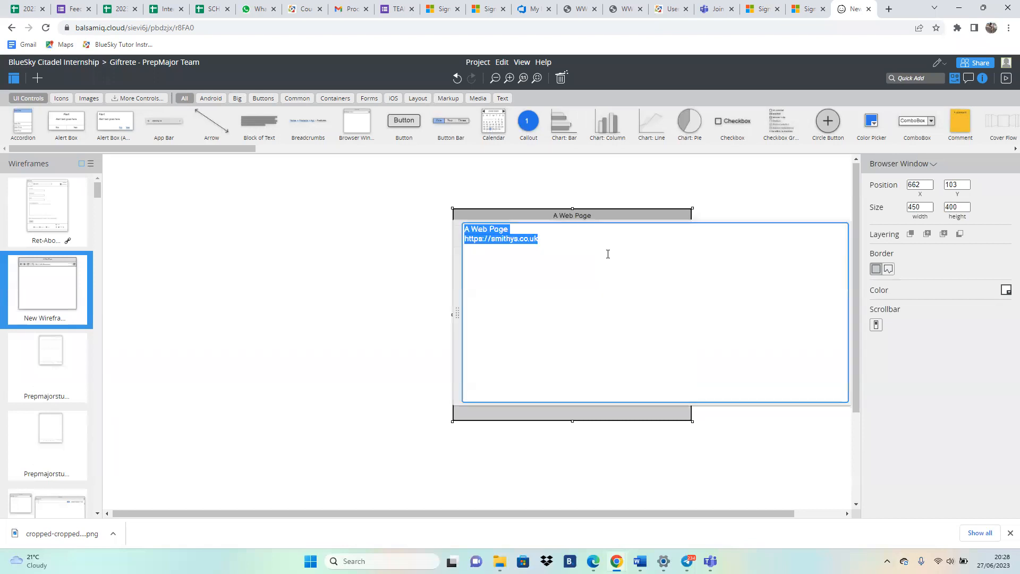
left_click(518, 232)
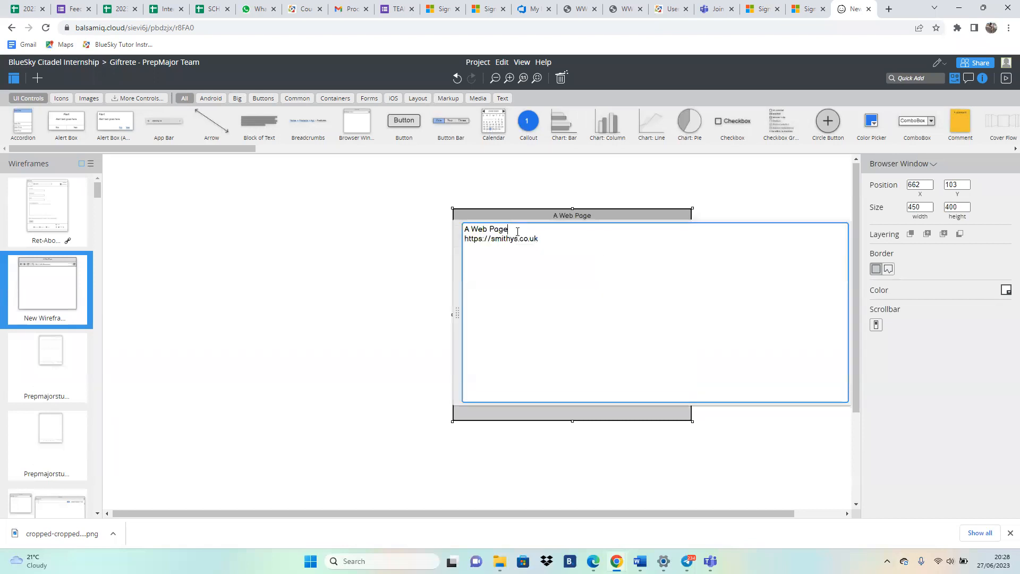
key("BackSpace")
key("BackSpace")
key("BackSpace")
key("BackSpace")
key("BackSpace")
key("BackSpace")
key("BackSpace")
key("BackSpace")
key("BackSpace")
type("Smithys")
left_click(696, 196)
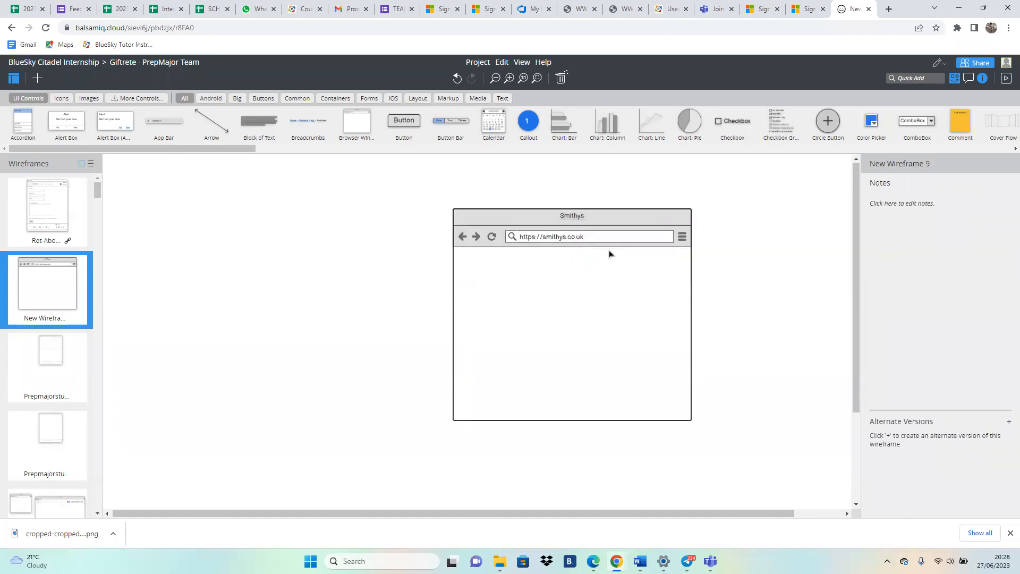
Step: Move the Smithys browser window to about X 364, Y 17 and enlarge it to about 1213 by 1296
left_click(595, 290)
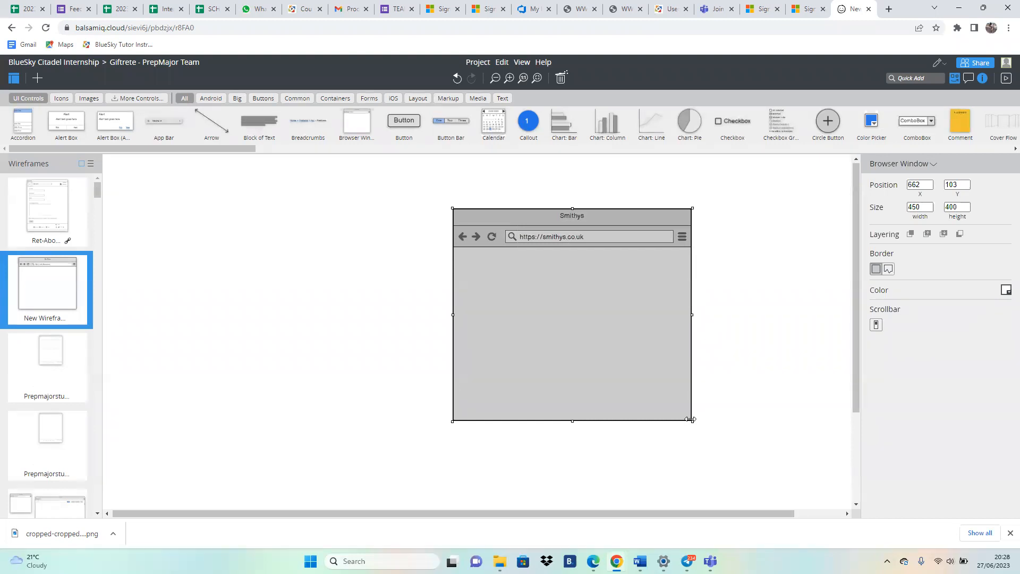
left_click_drag(693, 420, 804, 511)
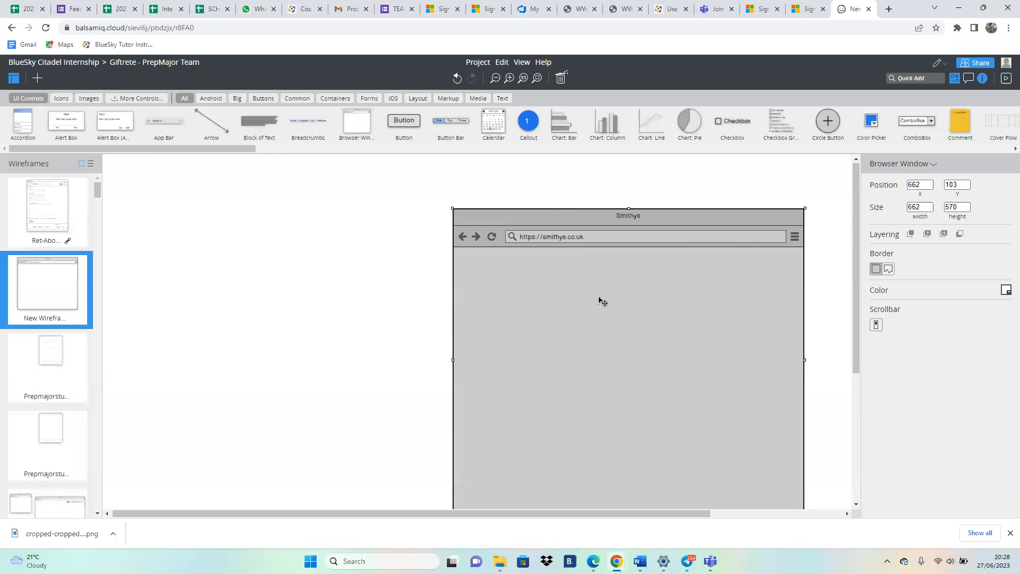
left_click(566, 203)
left_click_drag(572, 219, 415, 174)
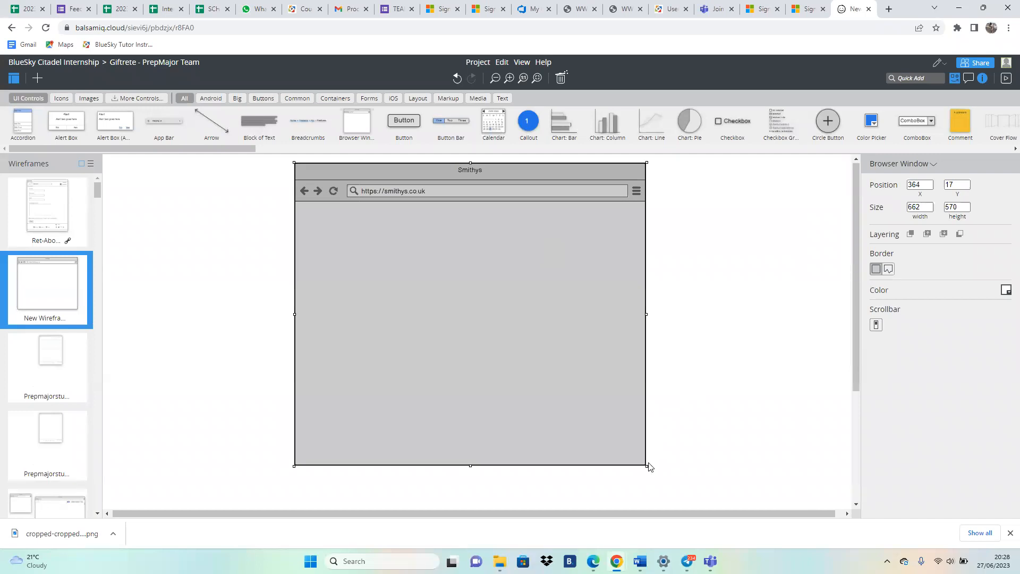
left_click_drag(647, 464, 831, 498)
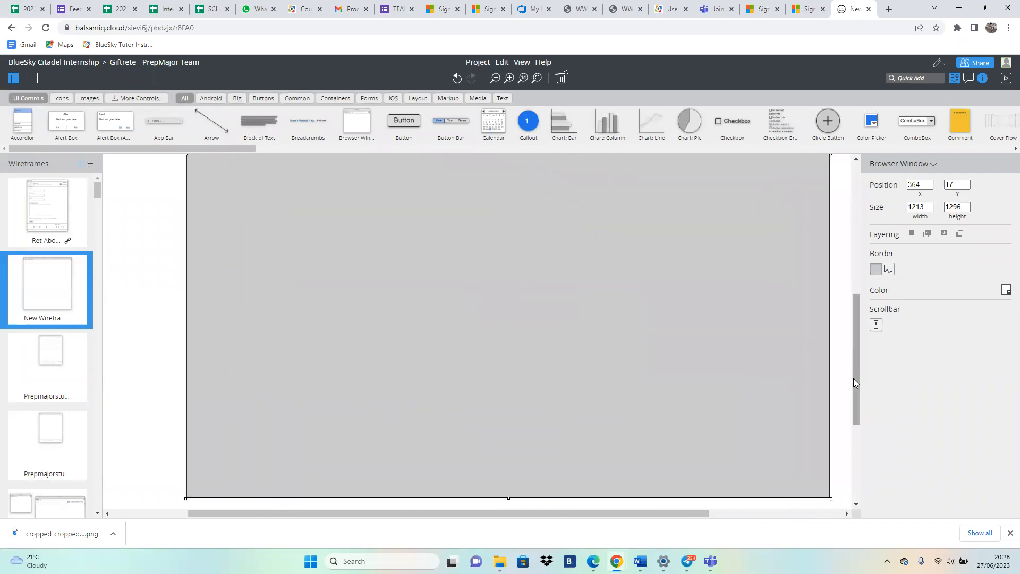
left_click_drag(852, 380, 862, 222)
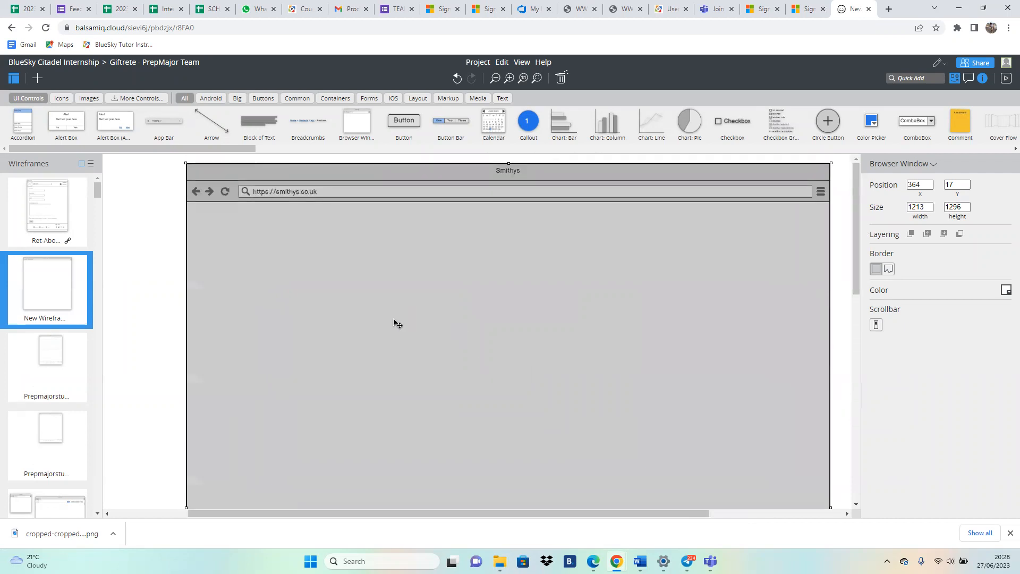
left_click(163, 277)
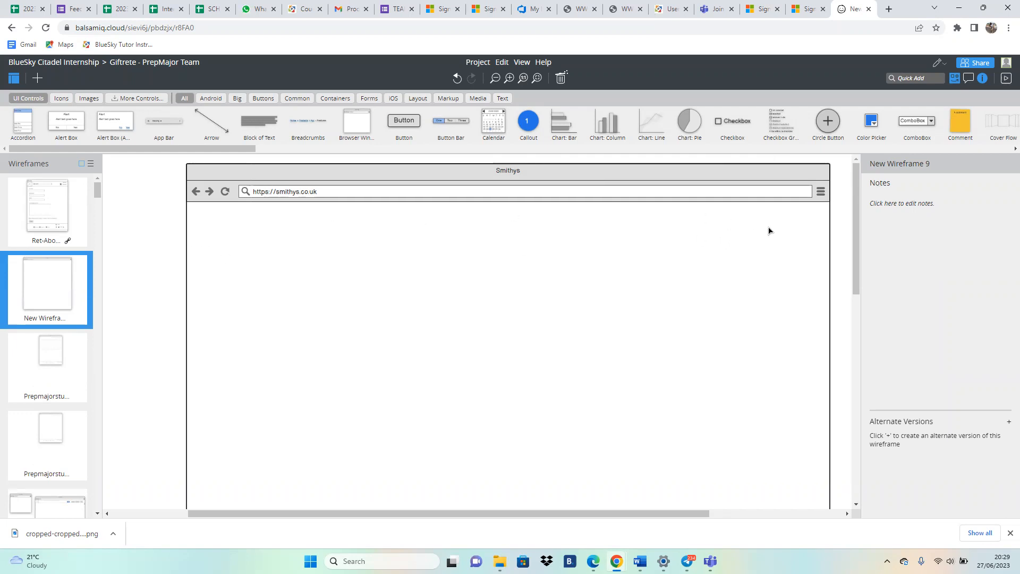
Step: Add a horizontal rule below the Smithys address bar at about X 364, Y 144, spanning the browser window's full 1213 width
left_click(907, 78)
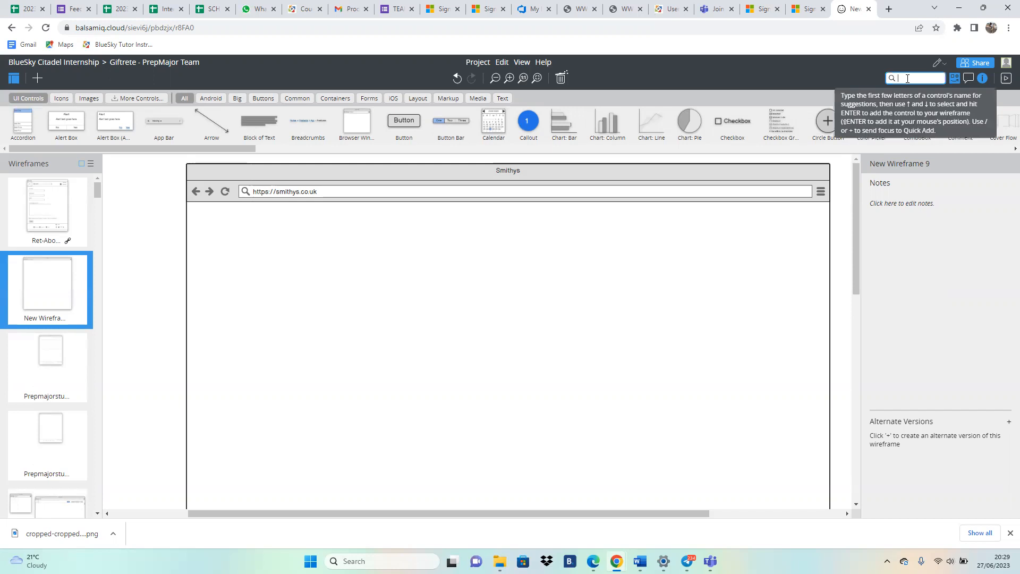
type("H")
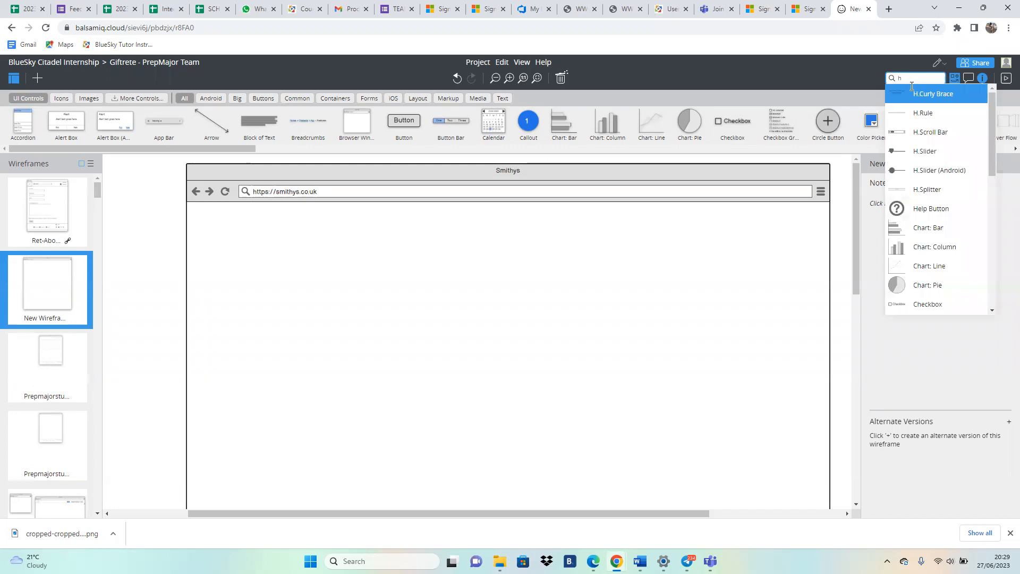
left_click(926, 114)
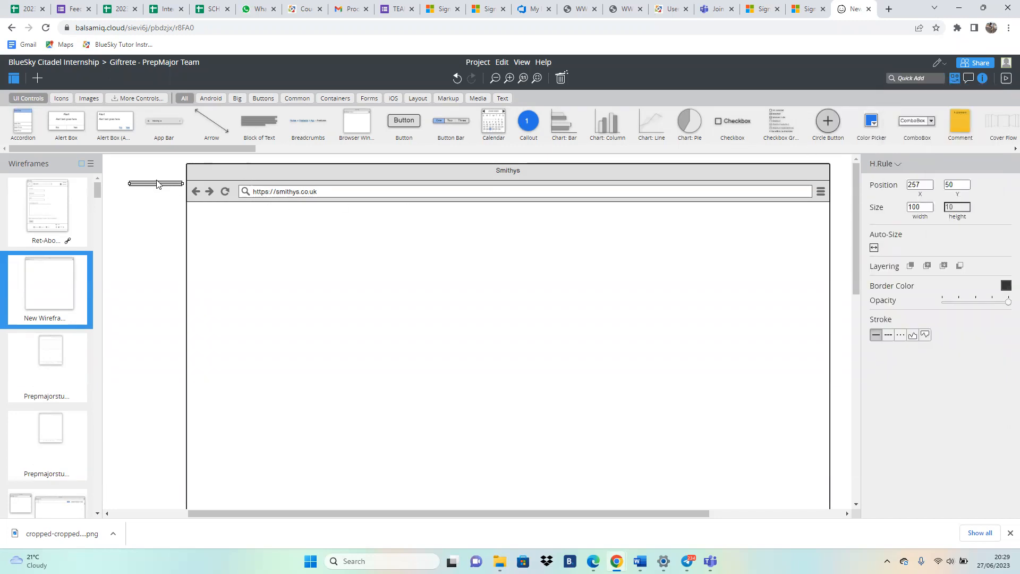
left_click_drag(157, 184, 214, 220)
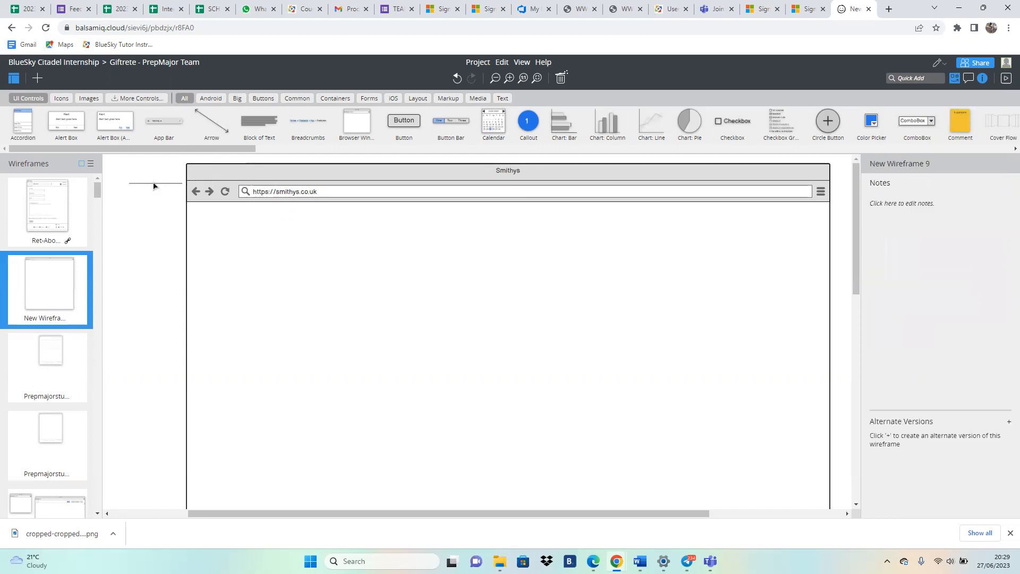
left_click_drag(153, 185, 215, 236)
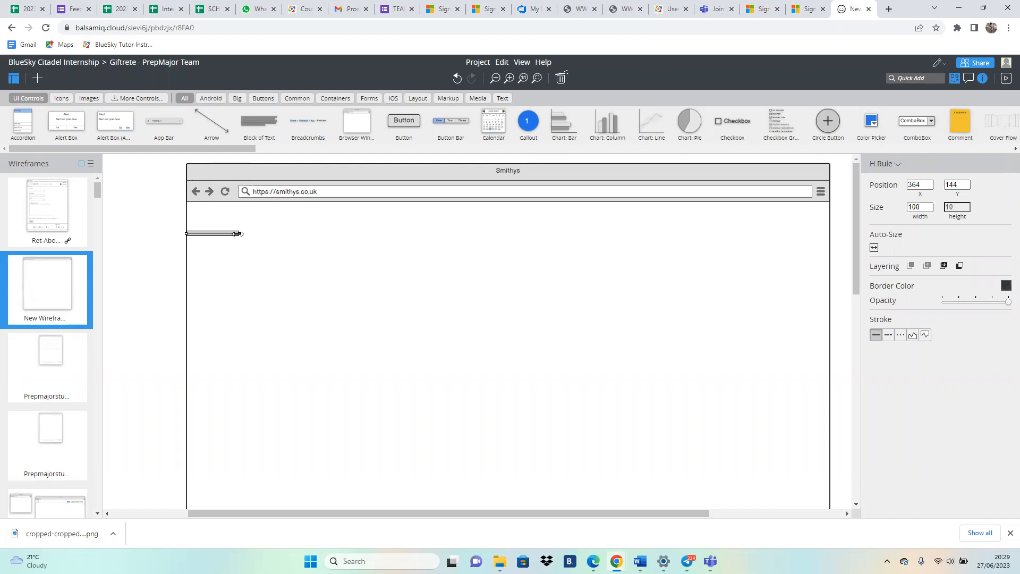
left_click_drag(238, 234, 831, 225)
left_click(916, 77)
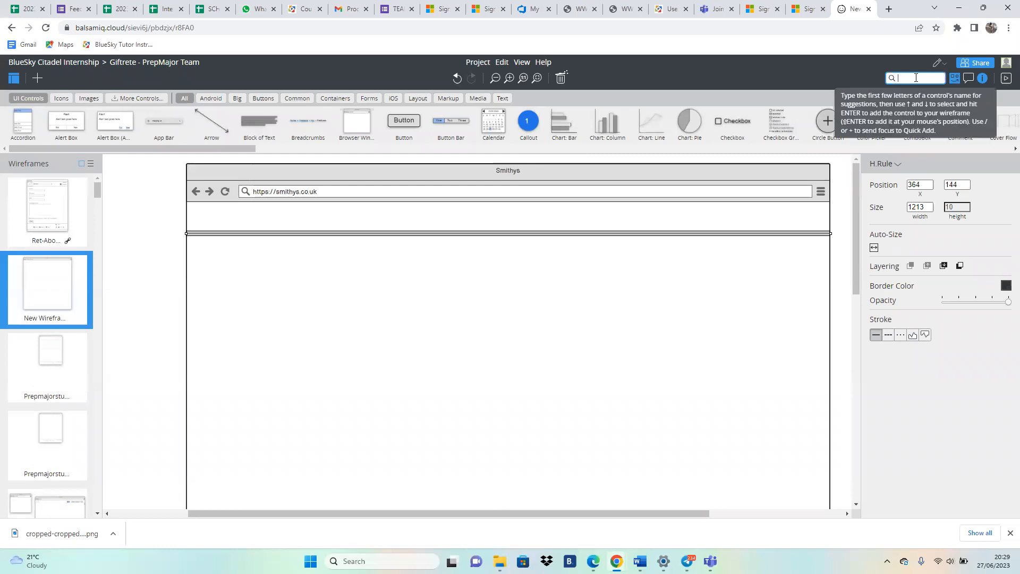
type("hru")
key("BackSpace")
key("BackSpace")
key("BackSpace")
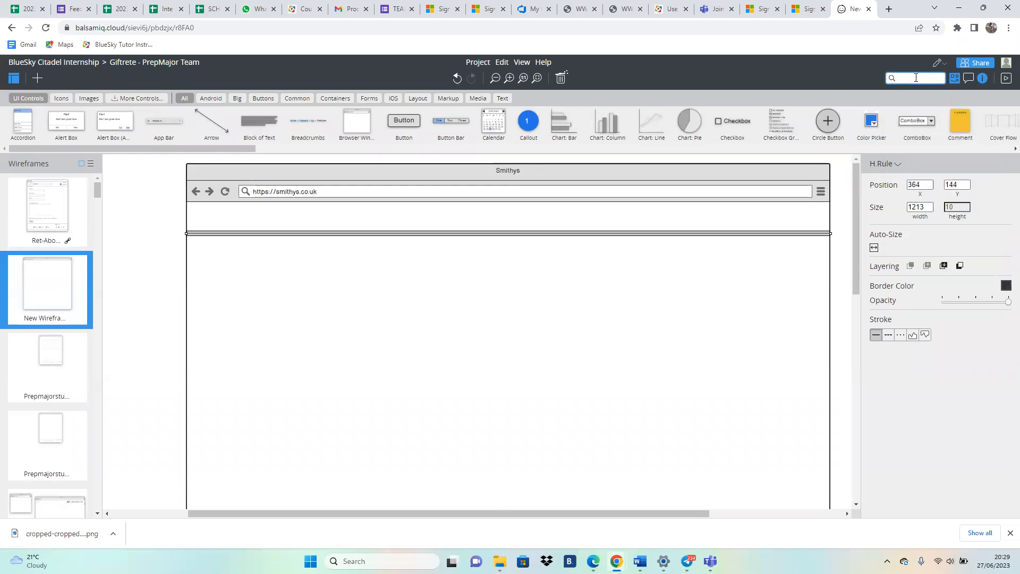
type("y")
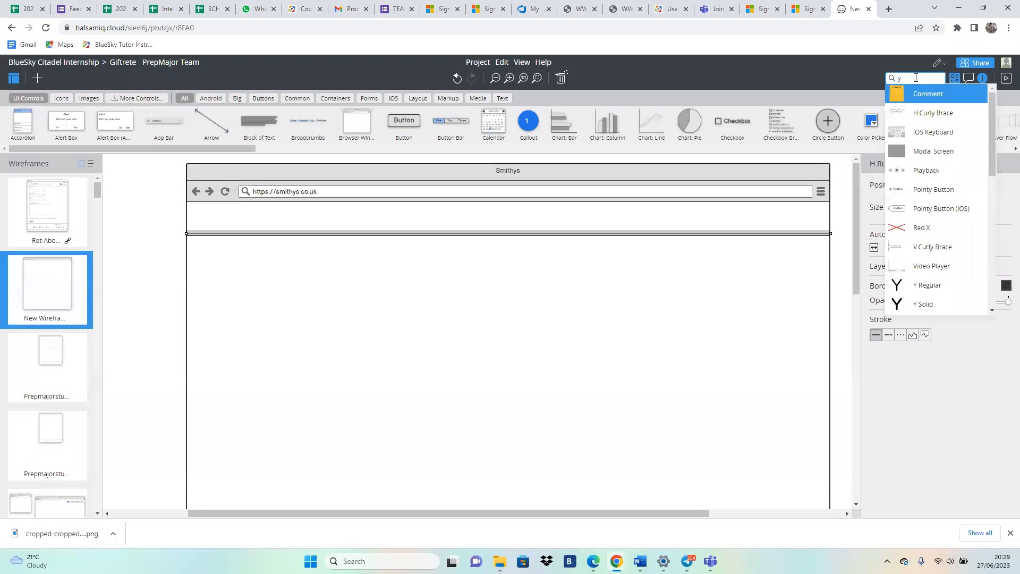
key("BackSpace")
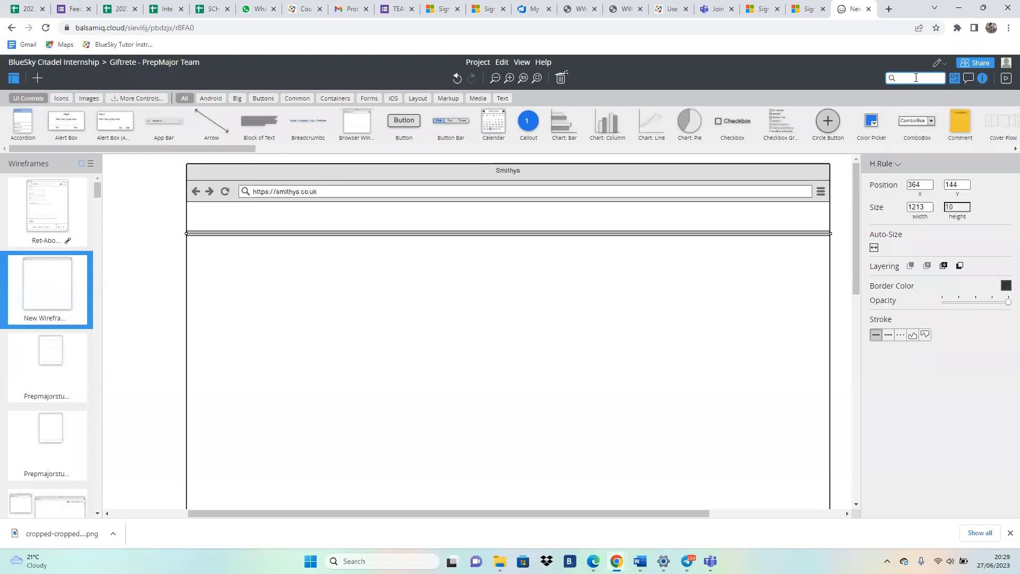
key("alt+Tab")
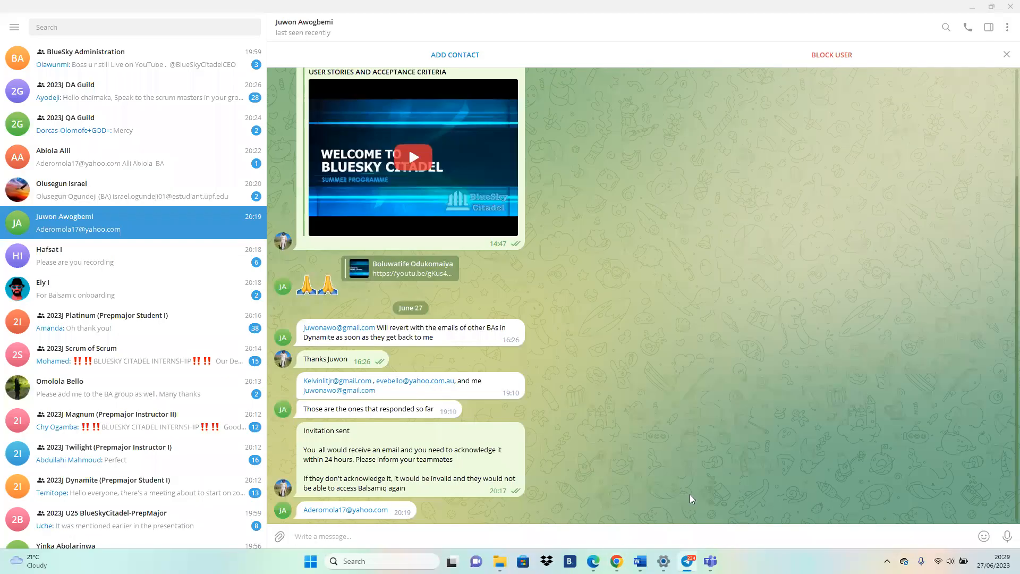
mouse_move(617, 561)
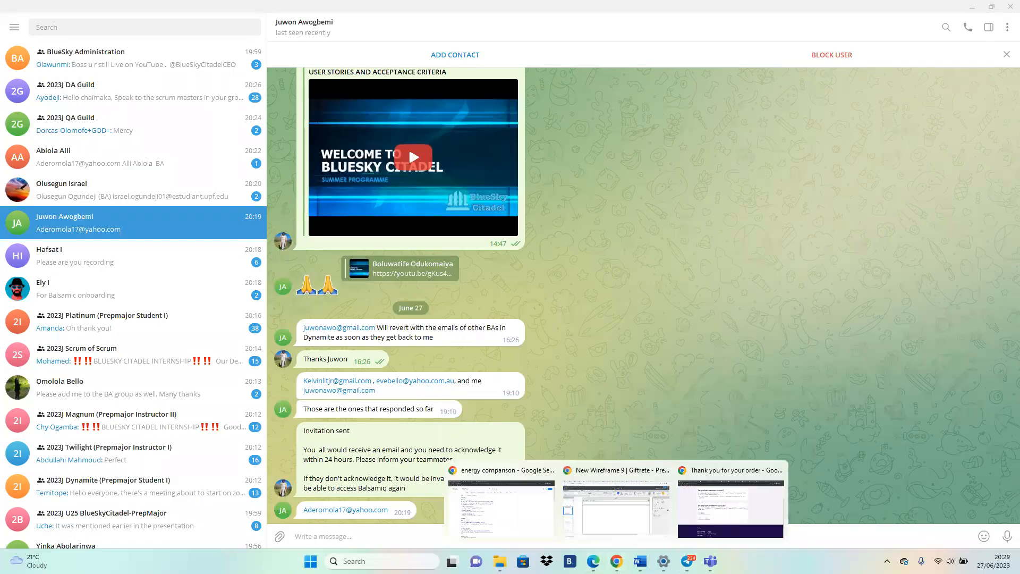
left_click(611, 525)
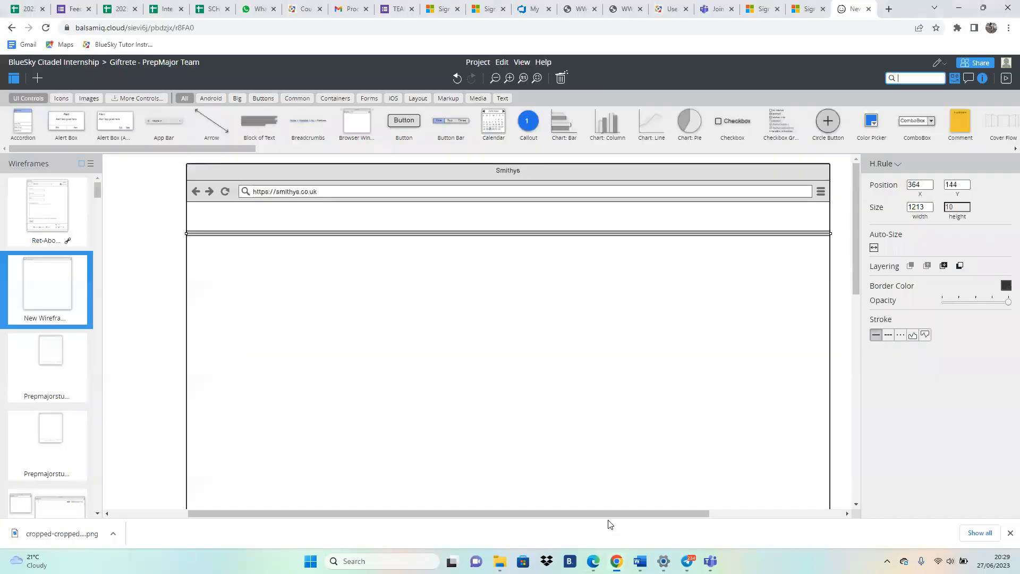
left_click(536, 288)
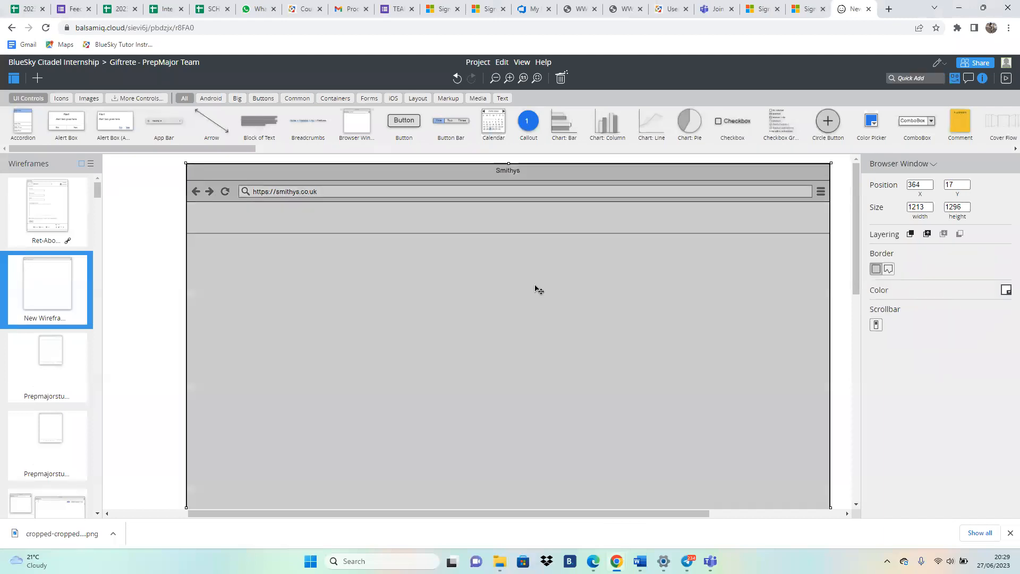
left_click(165, 278)
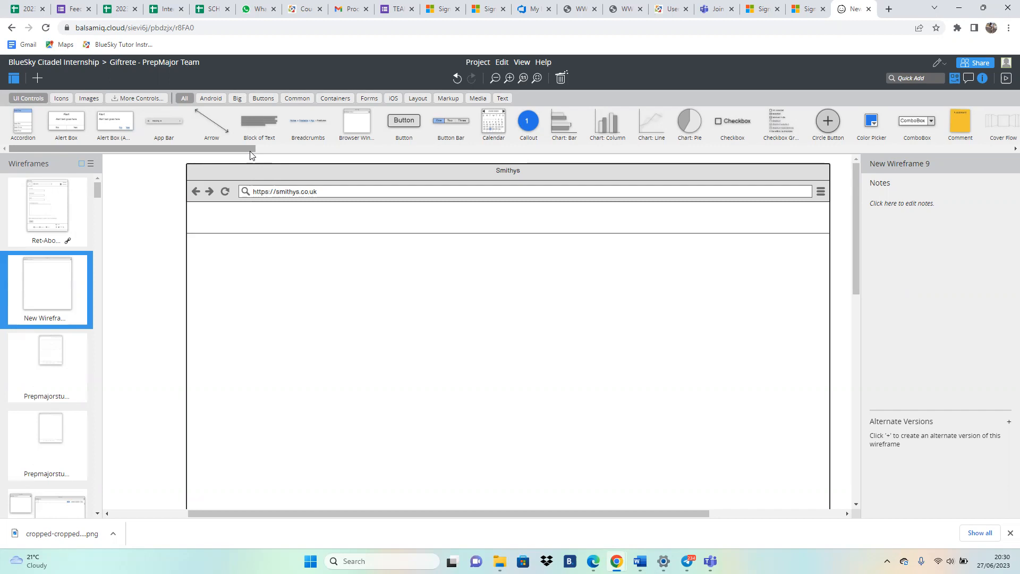
Step: Add an image placeholder of about 76 by 60 at the left end of the header strip, between the address bar and the horizontal rule
left_click_drag(250, 151, 547, 167)
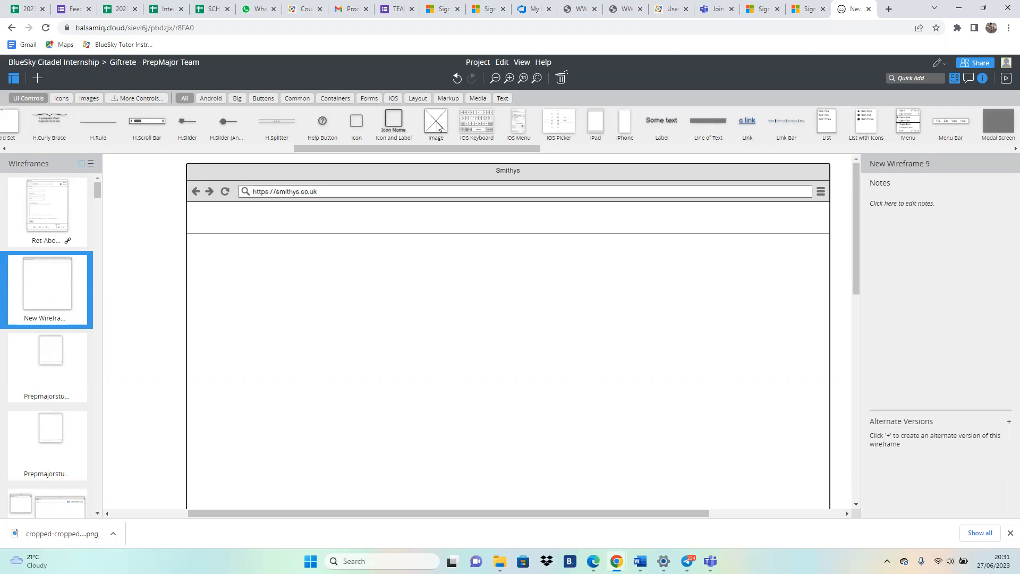
left_click_drag(437, 126, 327, 201)
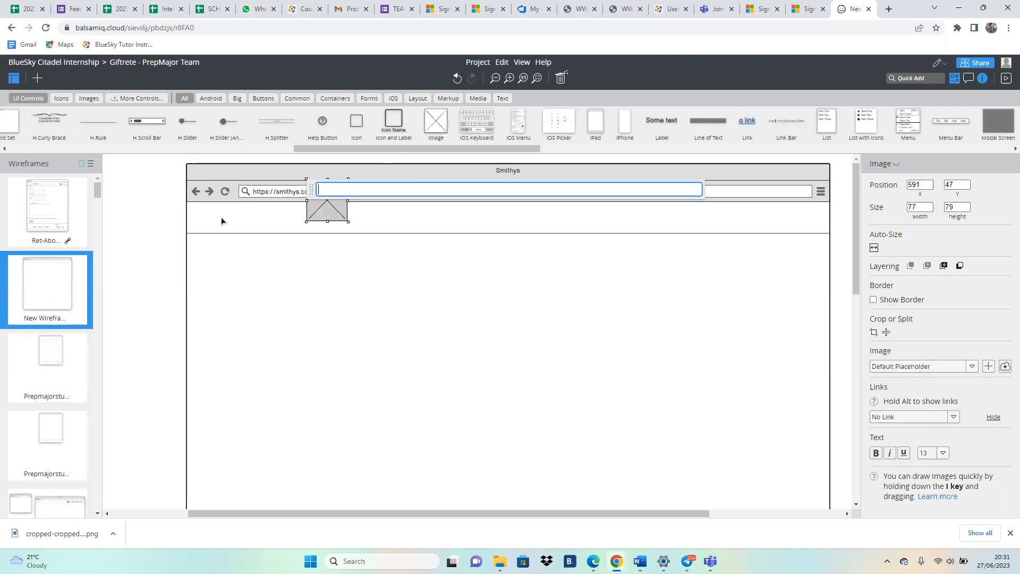
left_click(329, 208)
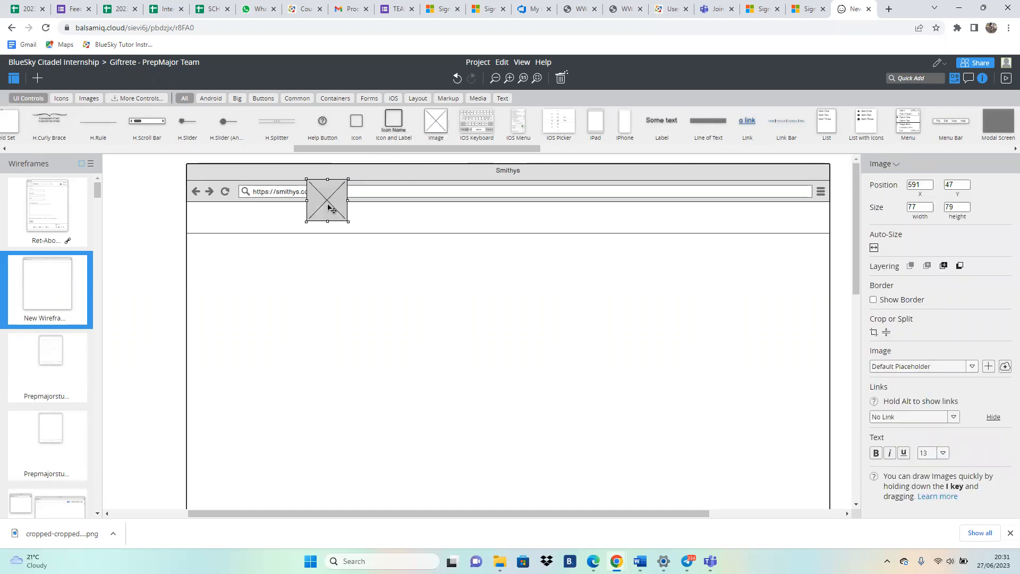
left_click_drag(330, 208, 208, 222)
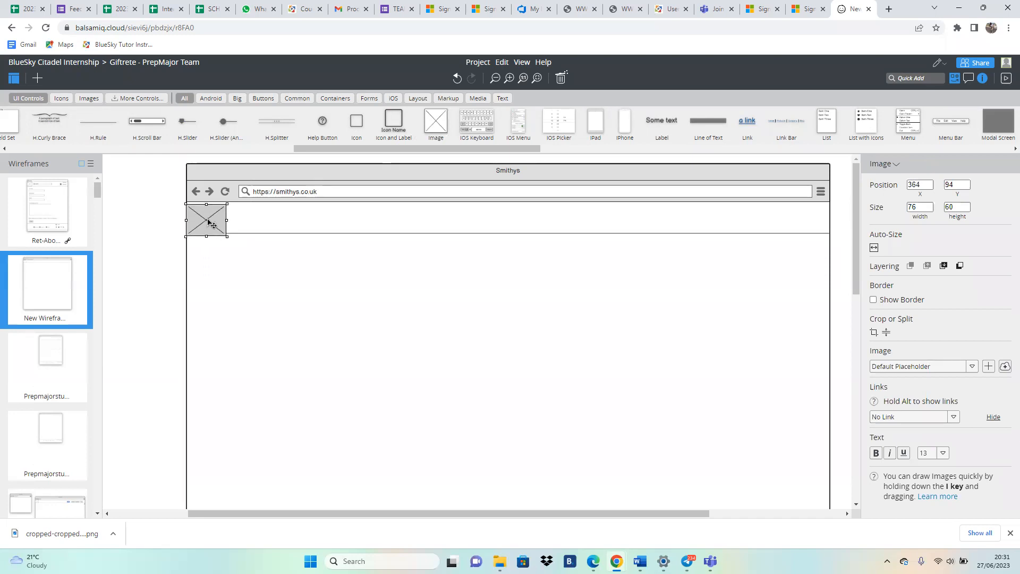
key("Up")
key("Up")
key("Up")
key("Right")
key("Up")
left_click(271, 249)
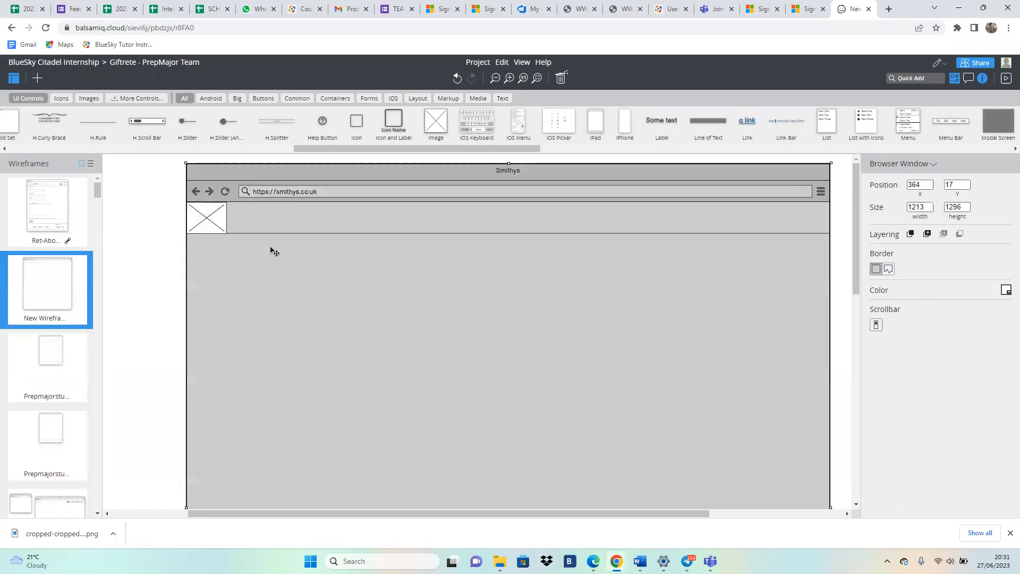
left_click(160, 262)
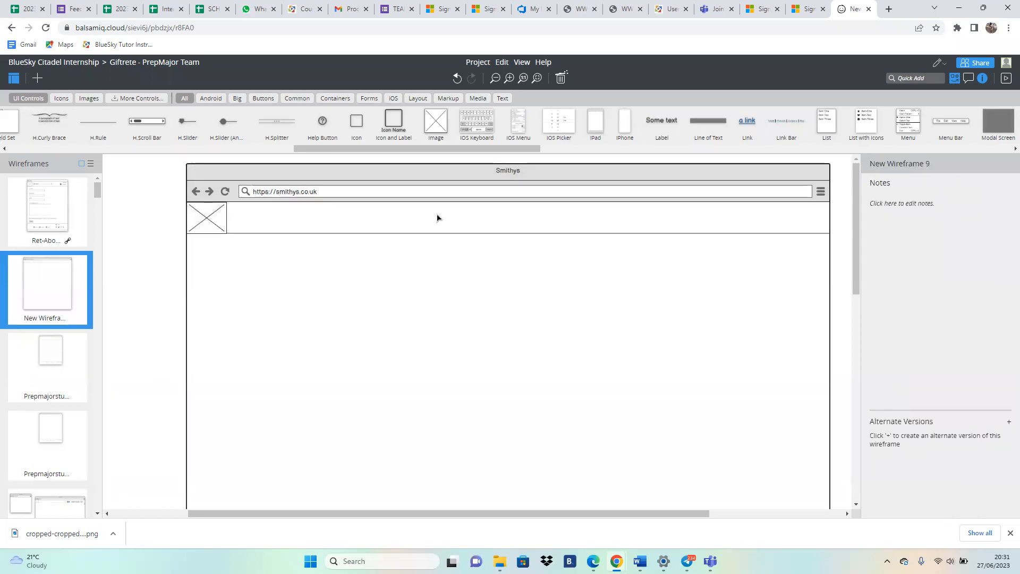
Step: Nudge the horizontal rule down slightly so it lines up with the lower edge of the image placeholder
left_click(482, 234)
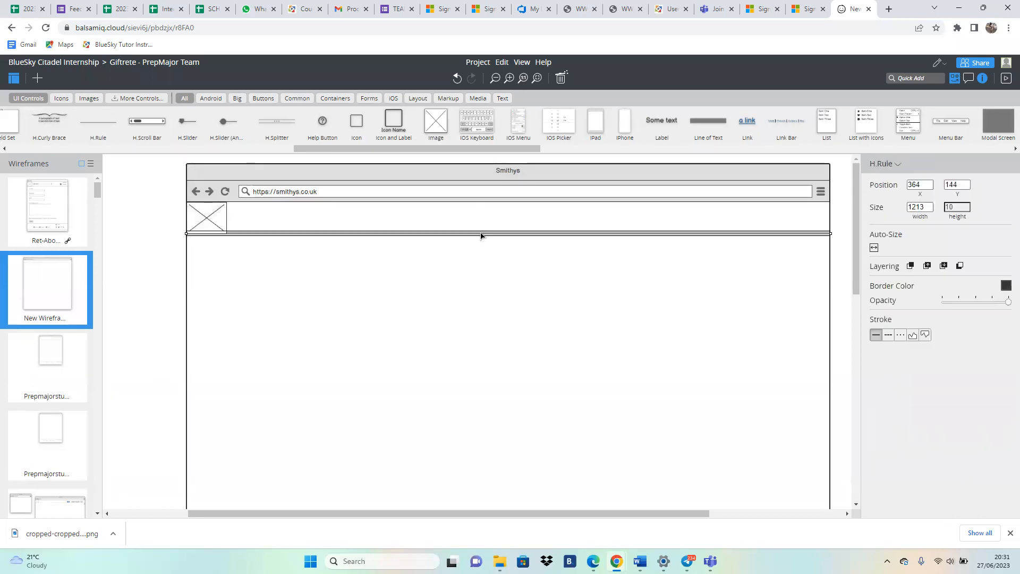
key("Down")
key("Down")
key("Down")
key("Down")
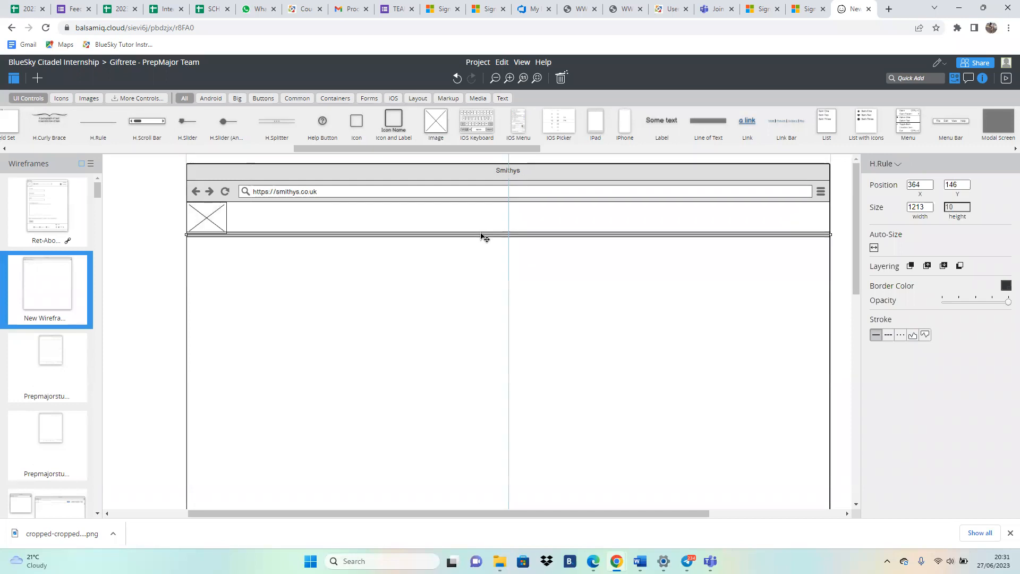
key("Up")
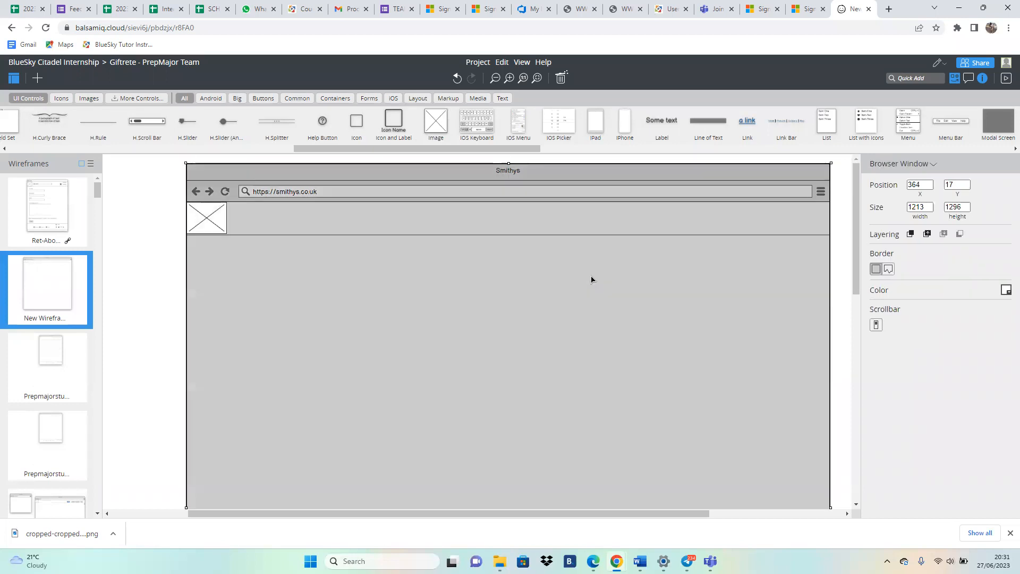
left_click(594, 281)
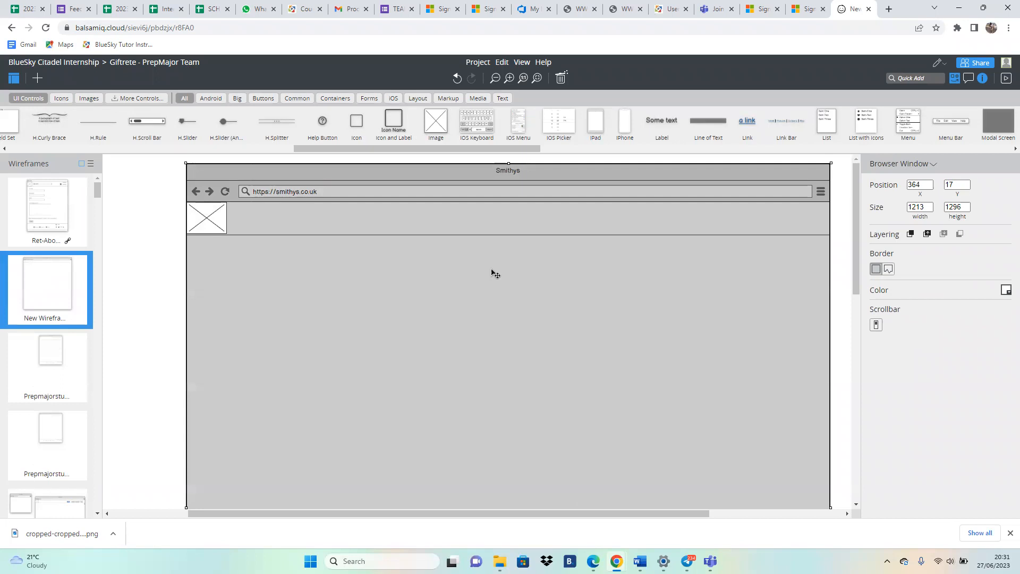
left_click(164, 260)
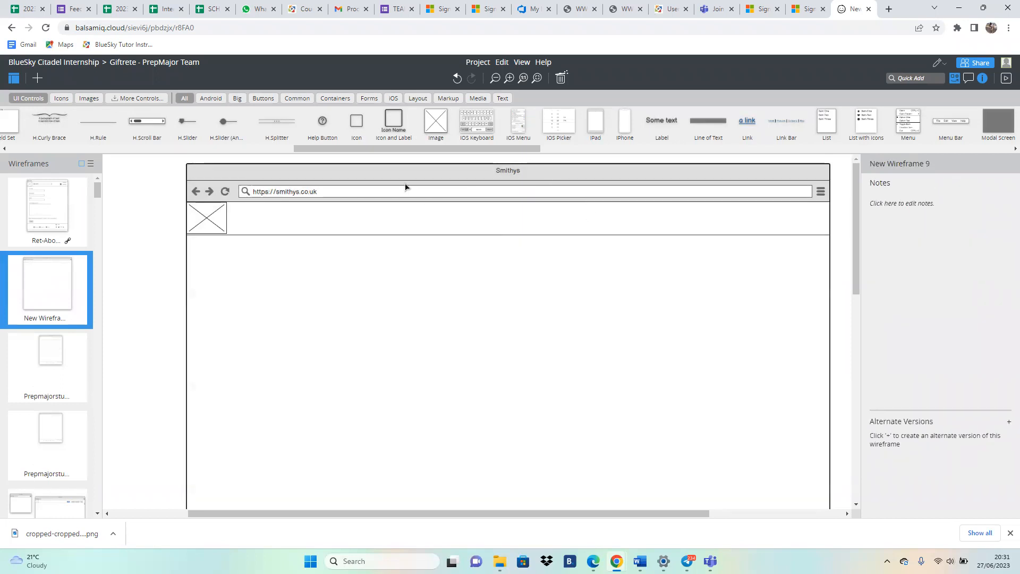
left_click(346, 235)
left_click_drag(346, 236, 346, 235)
left_click(380, 268)
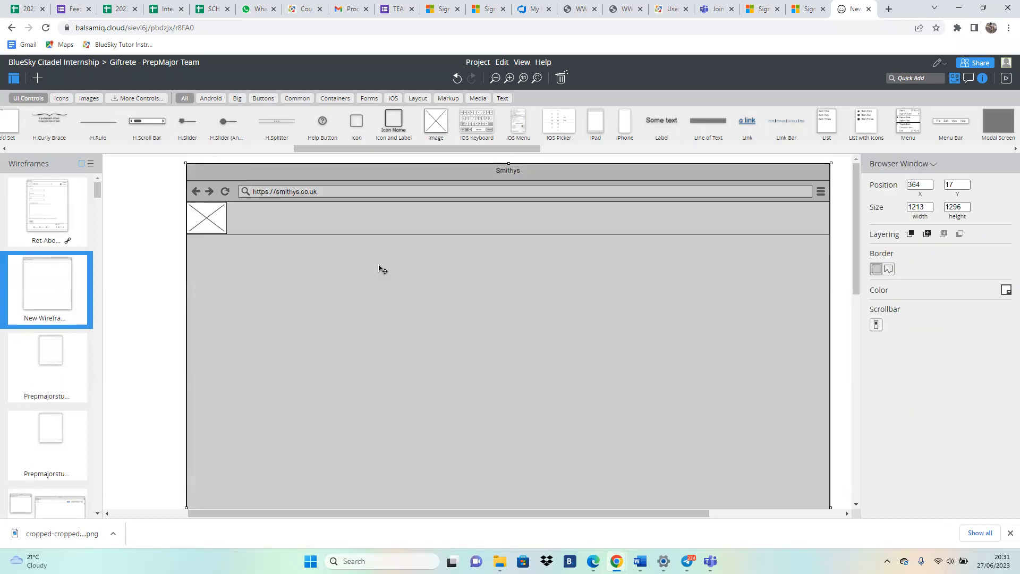
left_click(129, 279)
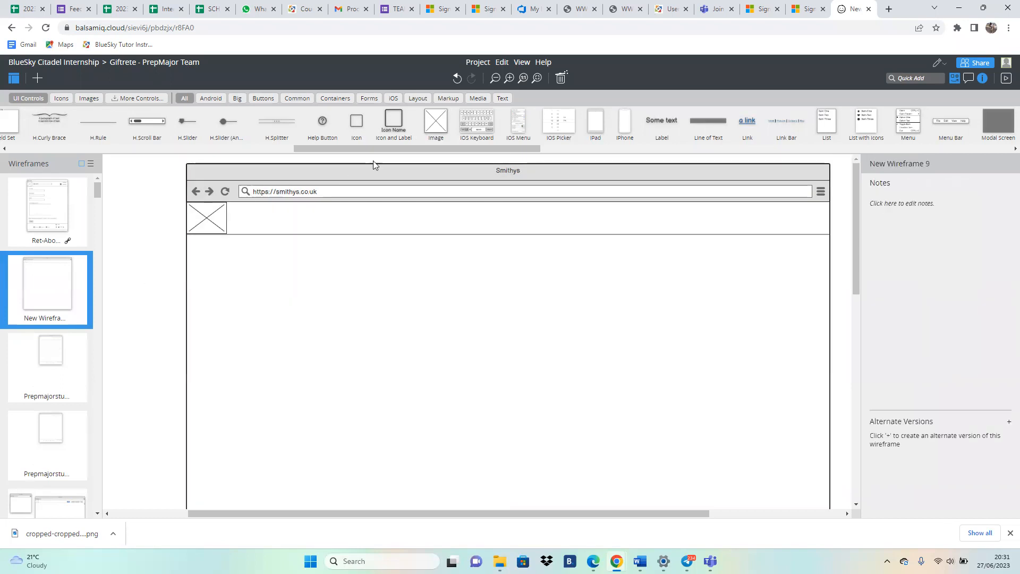
left_click_drag(387, 149, 451, 187)
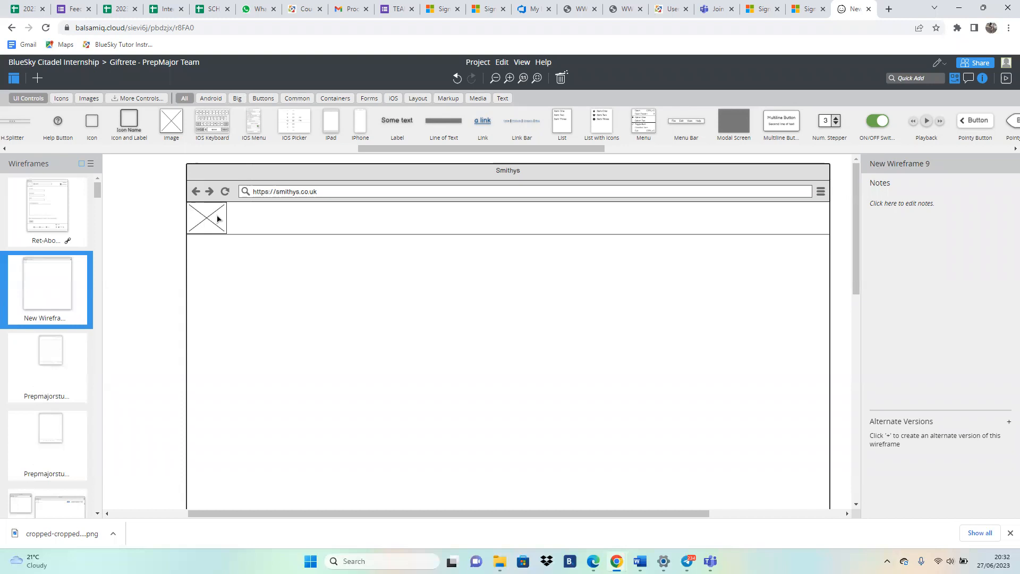
left_click(459, 269)
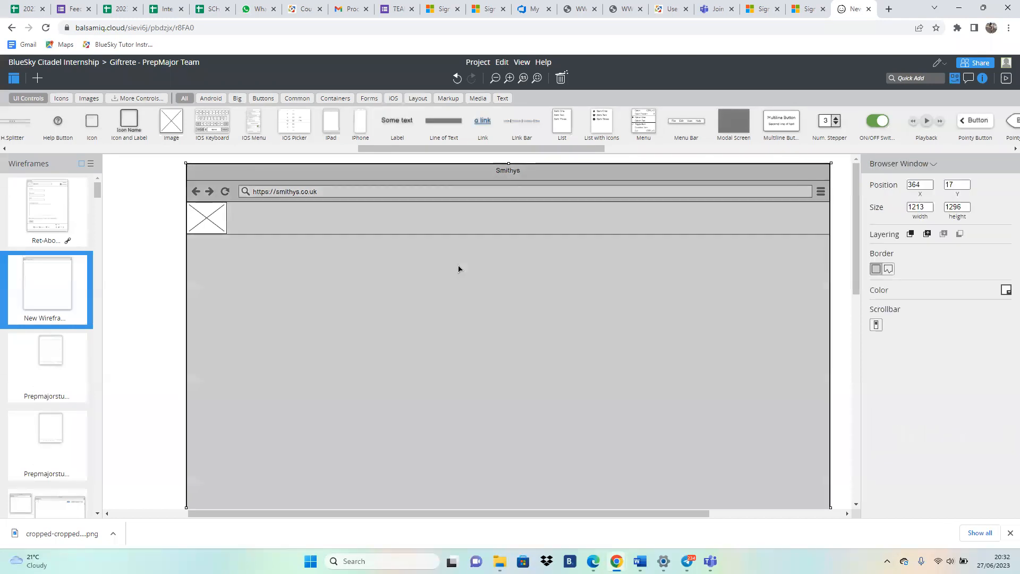
left_click(164, 253)
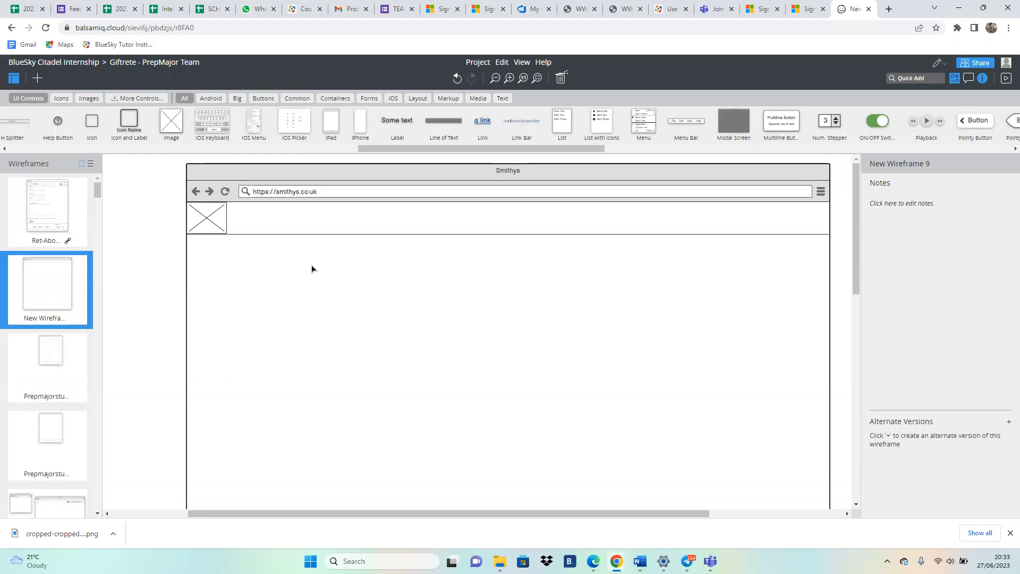
Step: Add a Search Box to the header strip at about X 732, Y 107 and widen it slightly
left_click(920, 77)
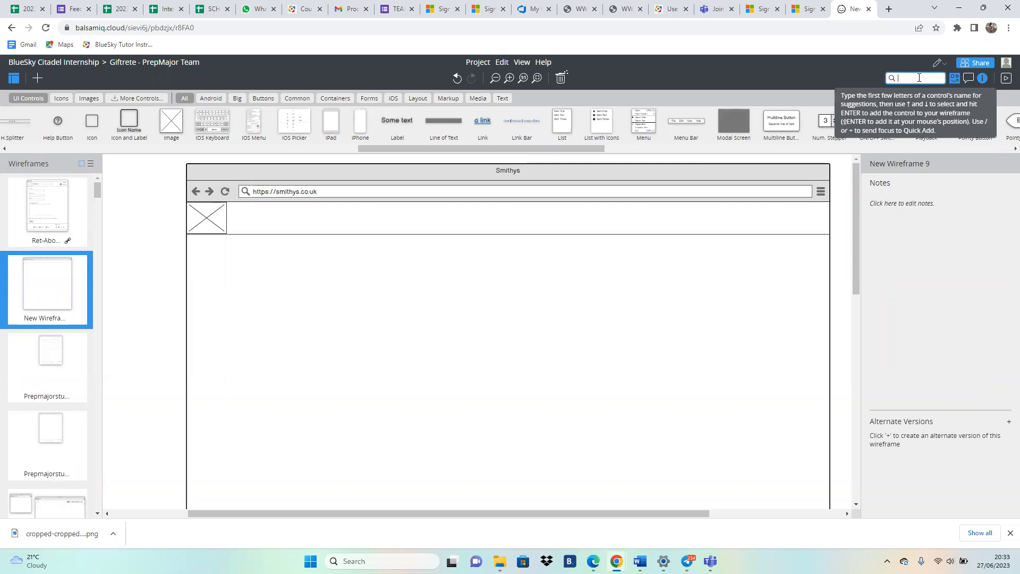
type("sea")
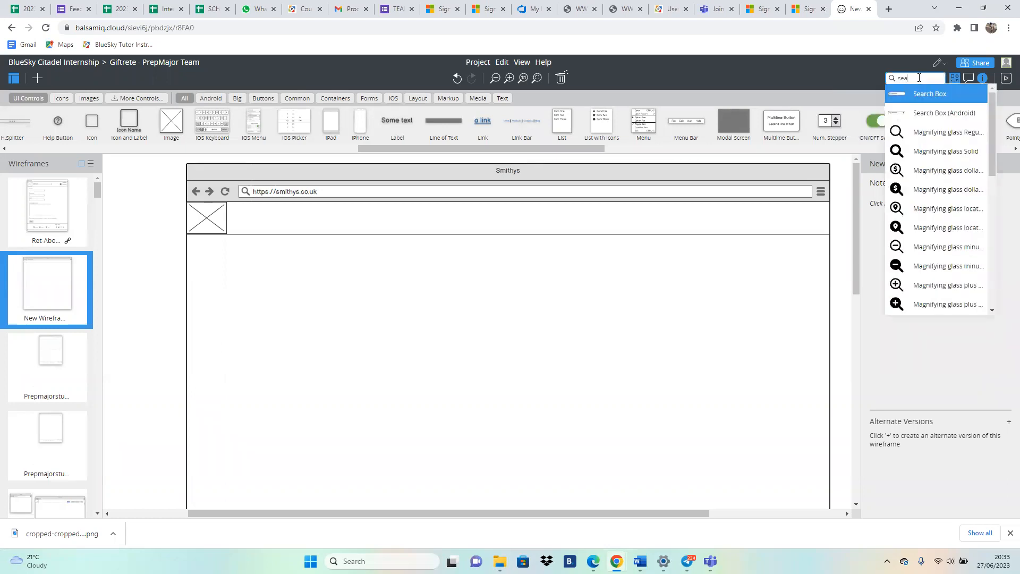
left_click(947, 92)
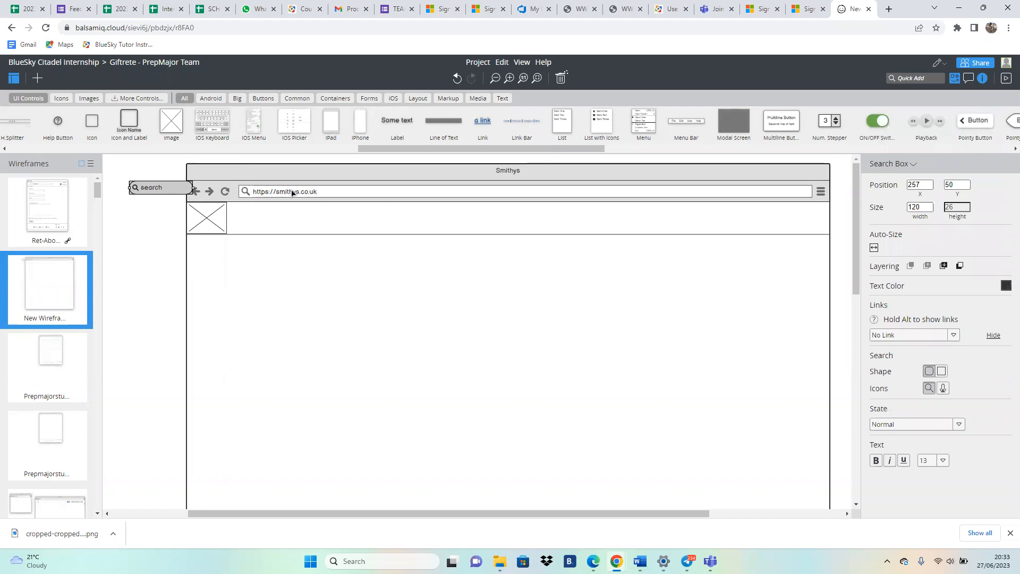
left_click_drag(162, 189, 412, 219)
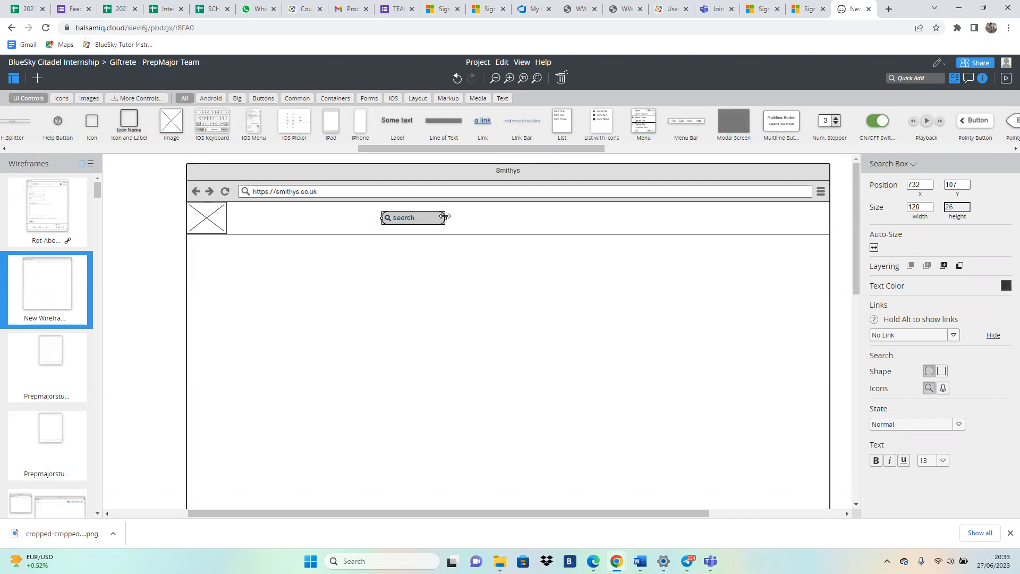
mouse_move(445, 216)
left_mouse_down()
mouse_move(475, 218)
mouse_move(451, 218)
left_mouse_up()
left_click(456, 258)
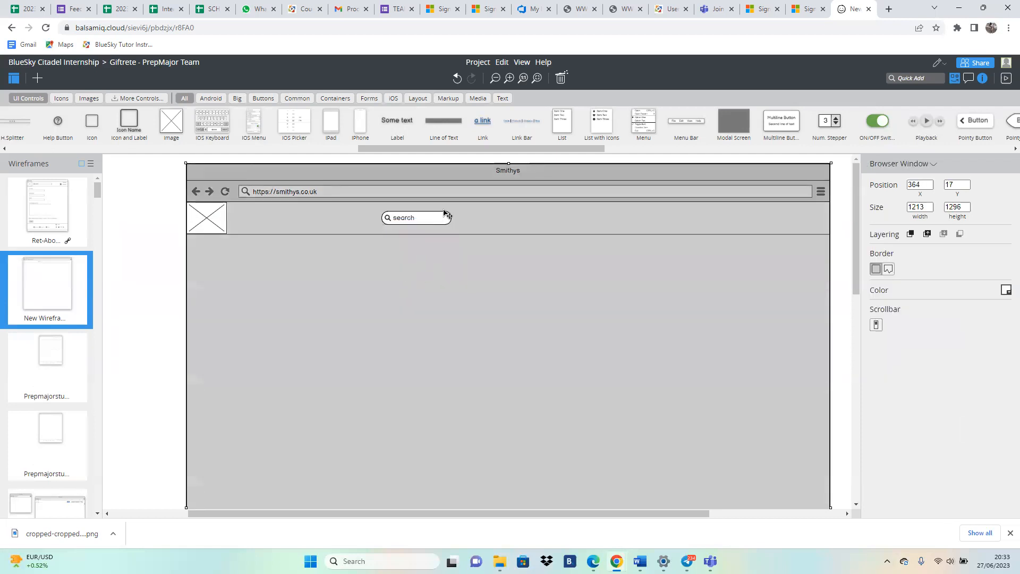
Step: Shift the Search Box slightly toward the logo image, to about X 690, Y 107 in the header strip
left_click(149, 299)
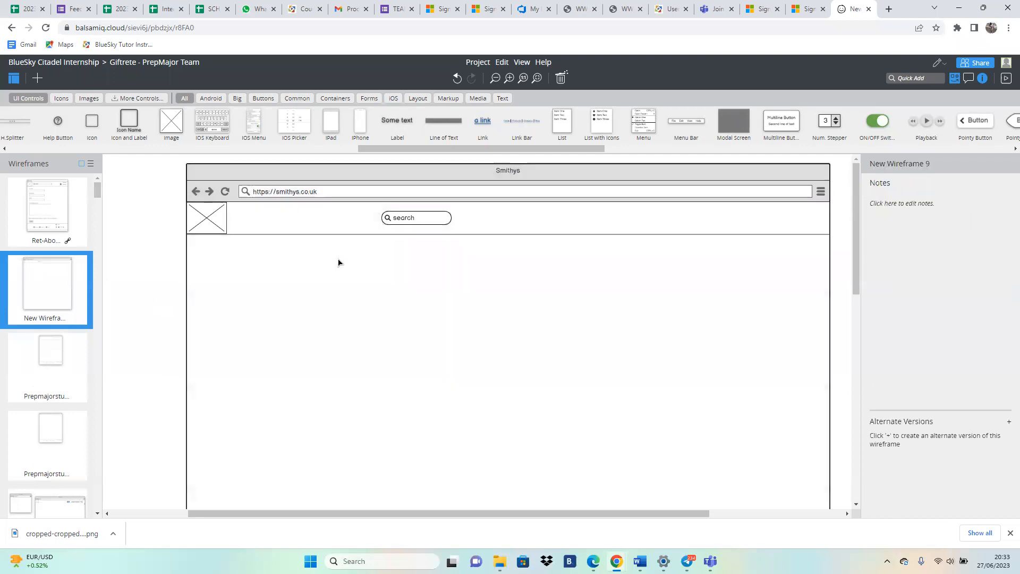
left_click_drag(424, 218, 403, 222)
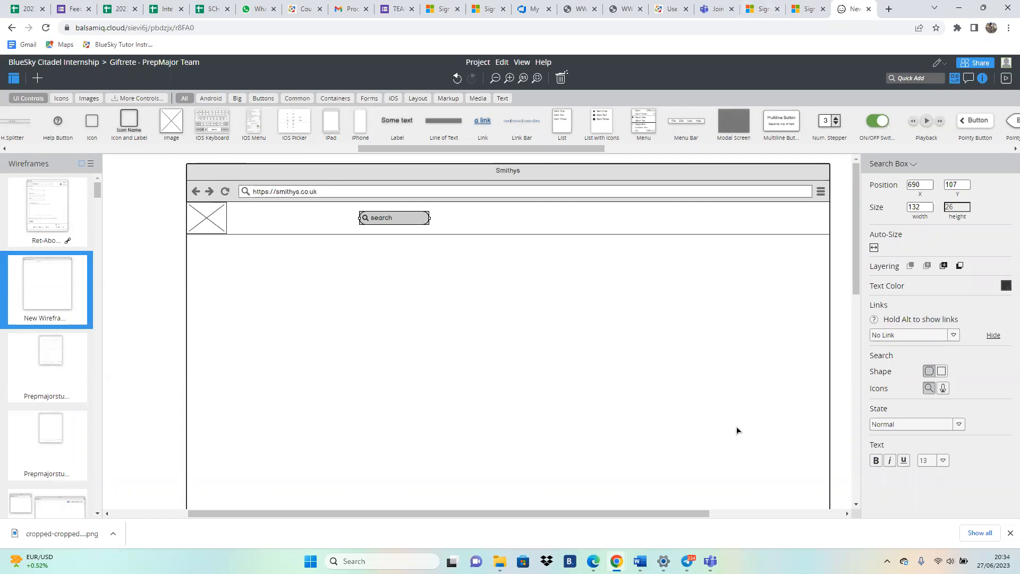
mouse_move(664, 561)
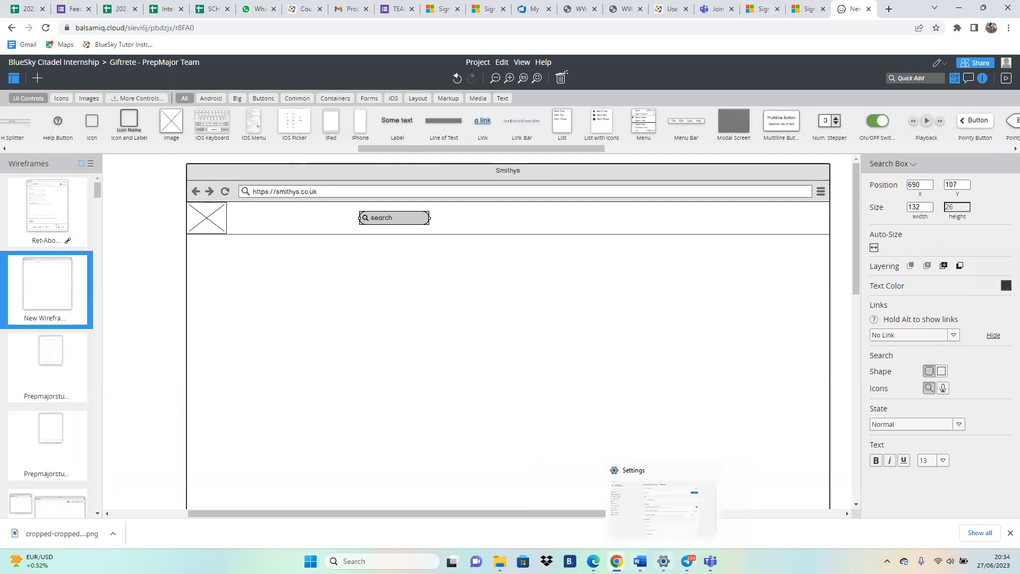
mouse_move(617, 561)
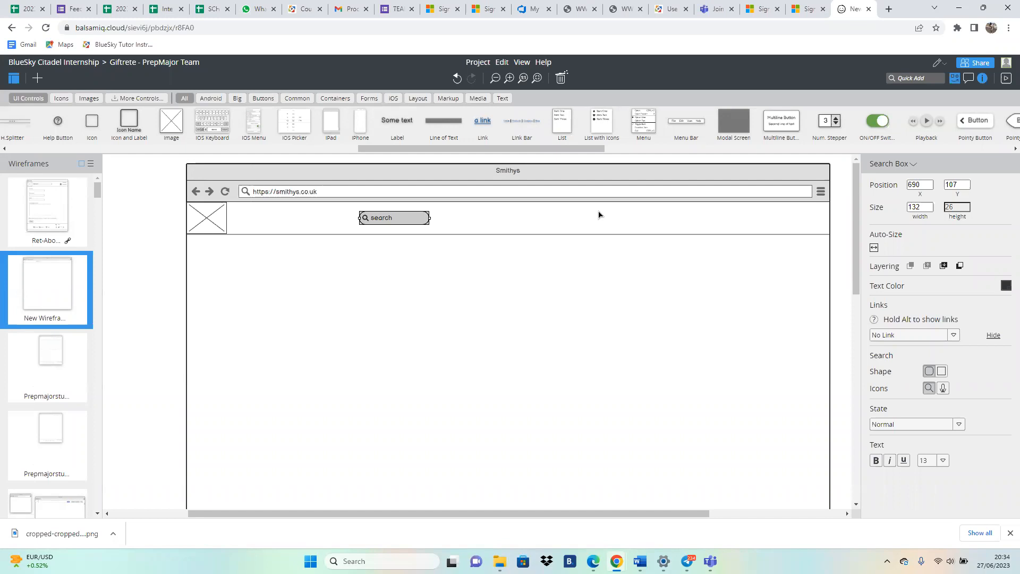
left_click(219, 222)
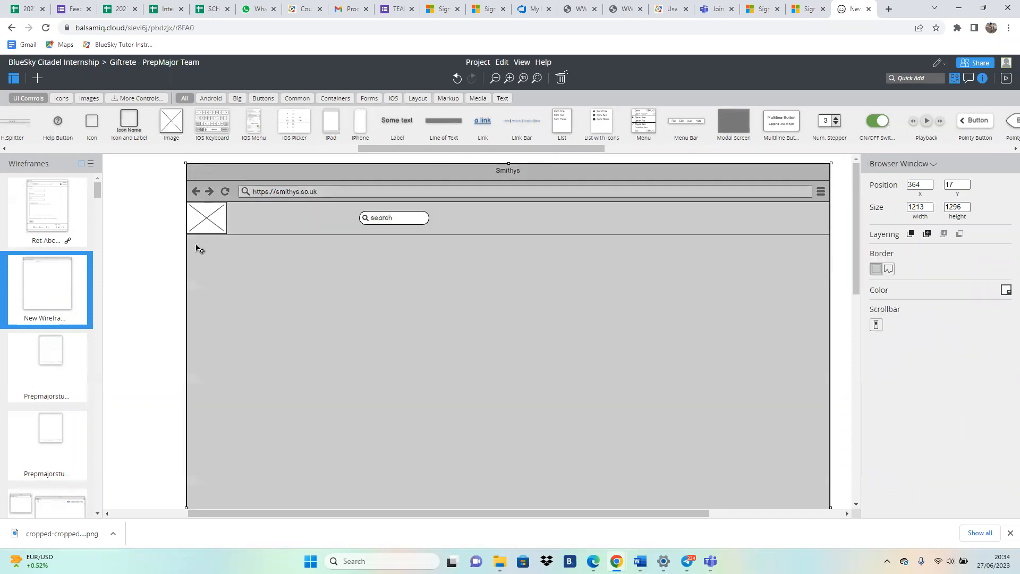
left_click(151, 248)
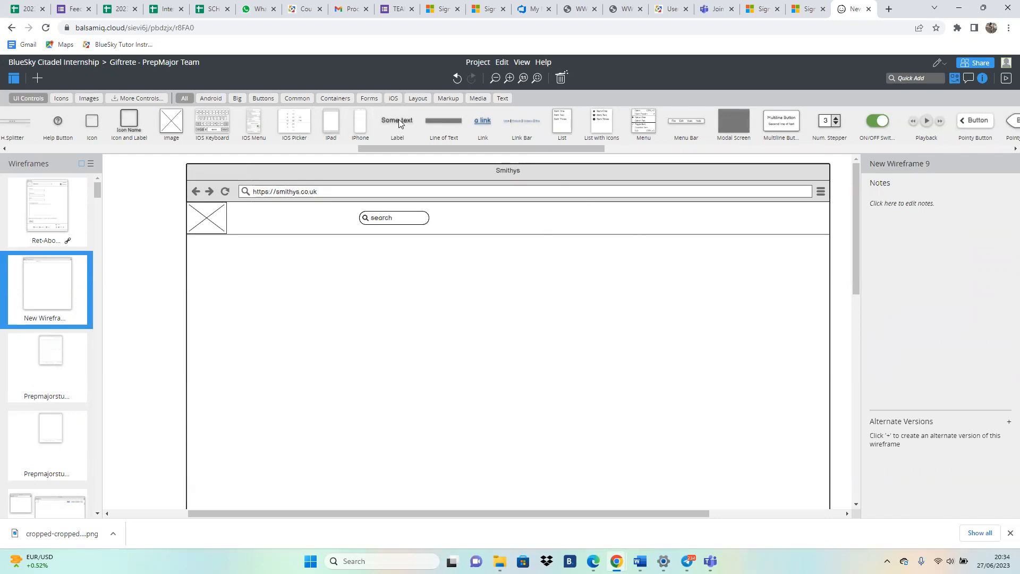
Step: Add a Label to the header strip at about X 1012, Y 112 and try to clear its placeholder text
left_click_drag(399, 119, 548, 219)
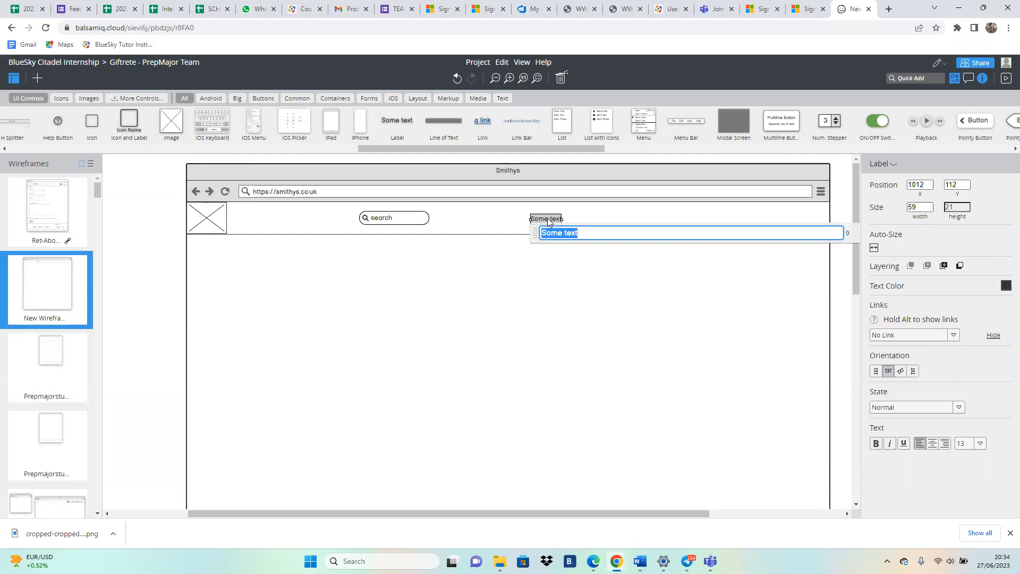
left_click(541, 274)
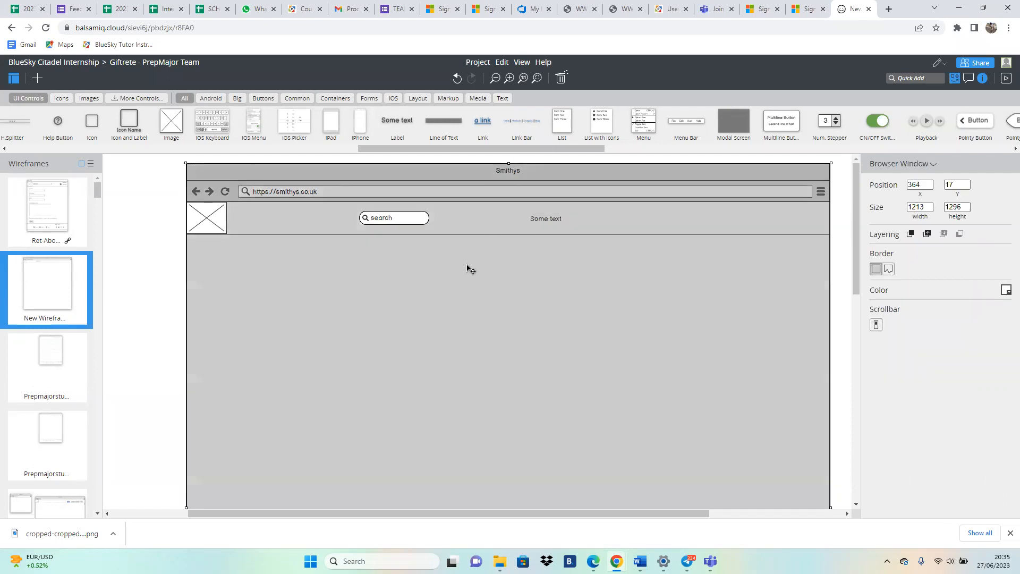
left_click(553, 222)
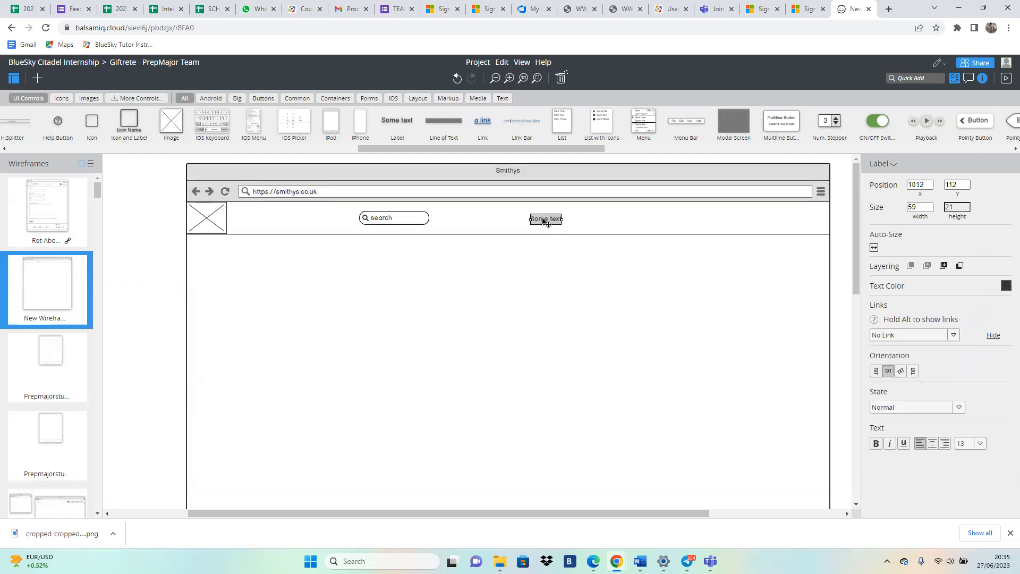
double_click(549, 222)
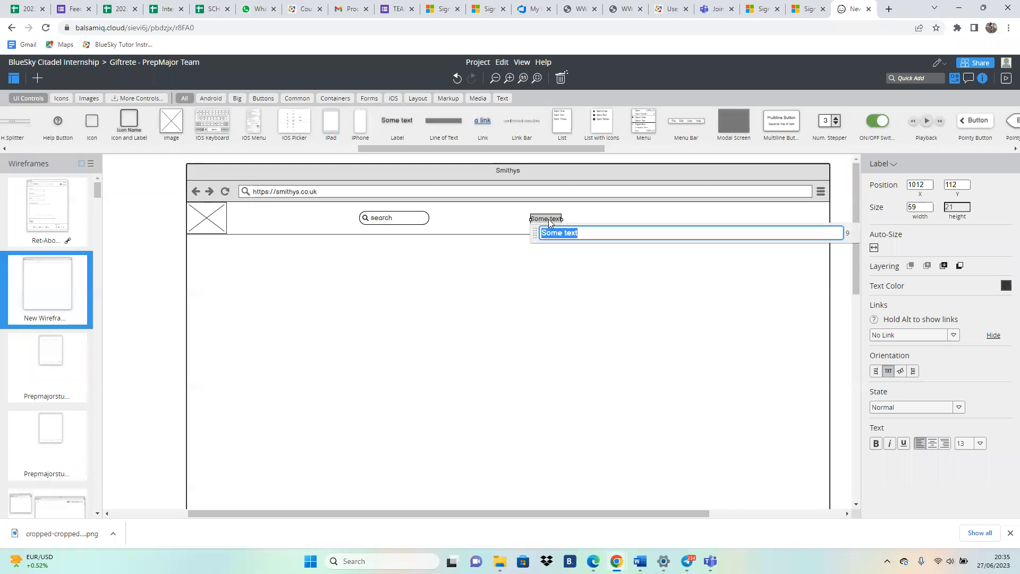
key("BackSpace")
left_click(522, 268)
Step: Realign the browser window with the header contents, at X 364, Y 13
left_click_drag(522, 269, 540, 222)
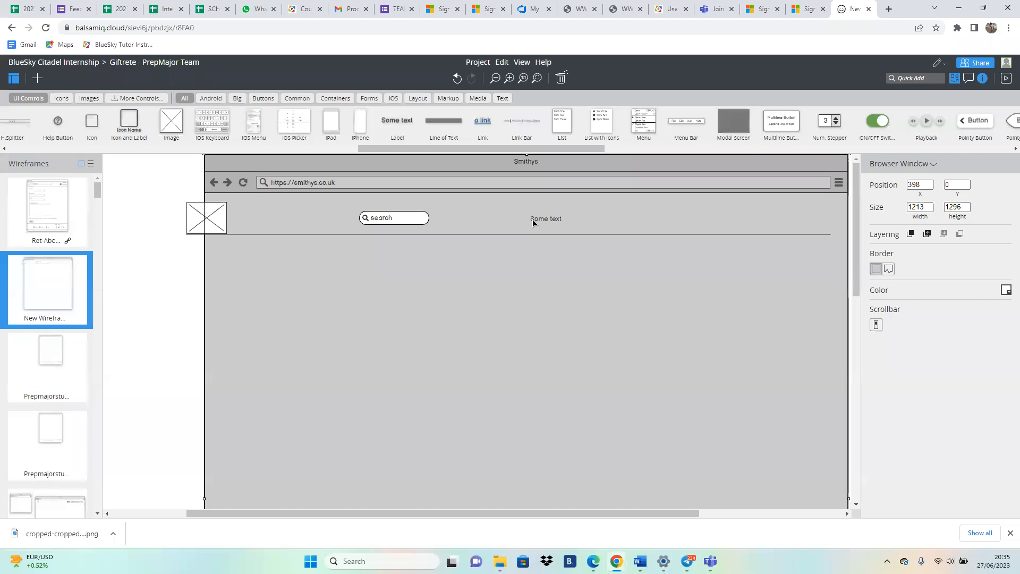
mouse_move(469, 391)
left_mouse_down()
mouse_move(439, 388)
mouse_move(455, 393)
left_mouse_up()
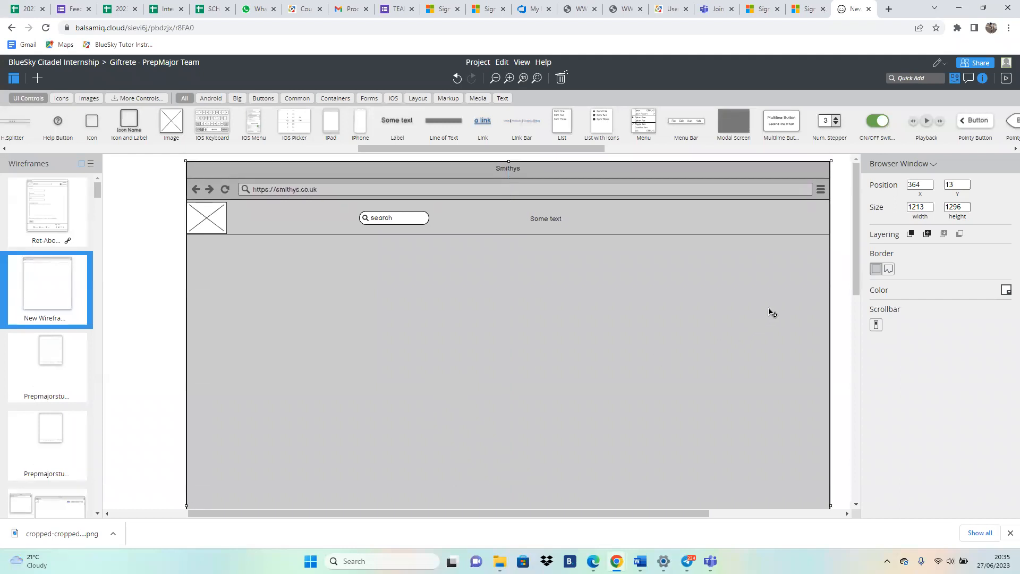
left_click(849, 274)
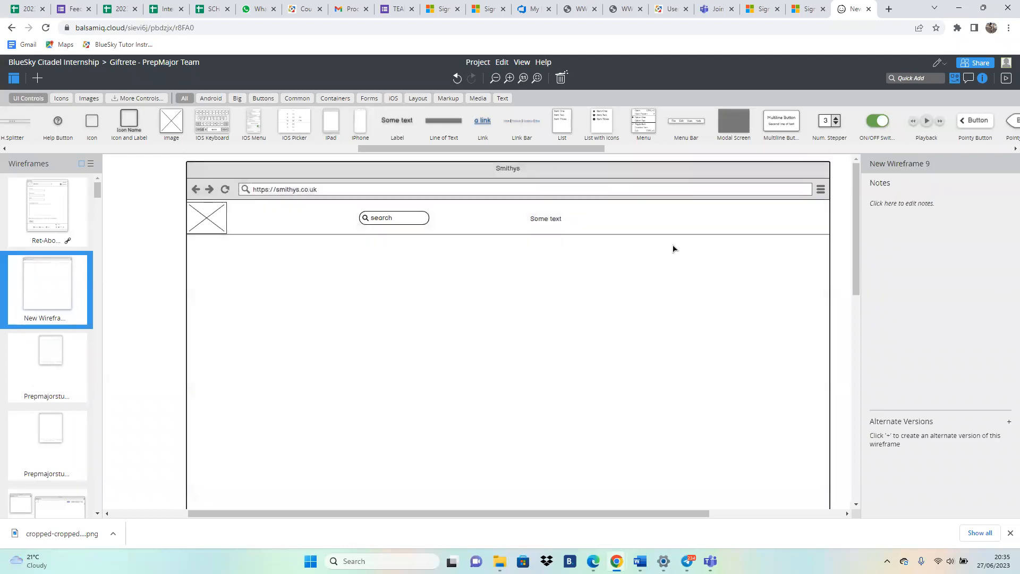
Step: Extend the image placeholder's upper edge so it meets the underside of the address bar
left_click(207, 220)
left_click_drag(207, 220, 205, 200)
left_click(308, 276)
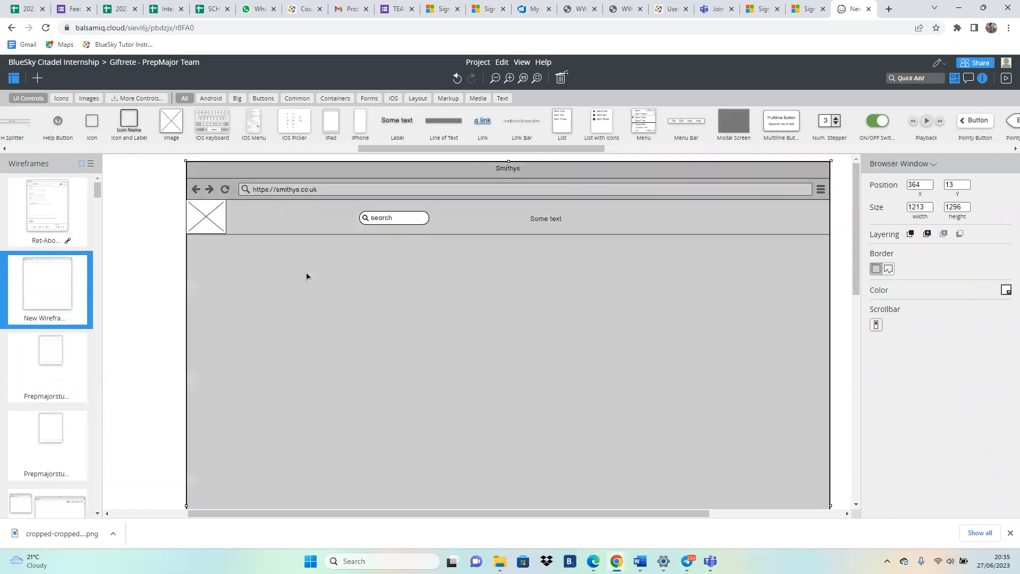
Step: Lock the browser window so it cannot be moved while editing the header elements
right_click(304, 170)
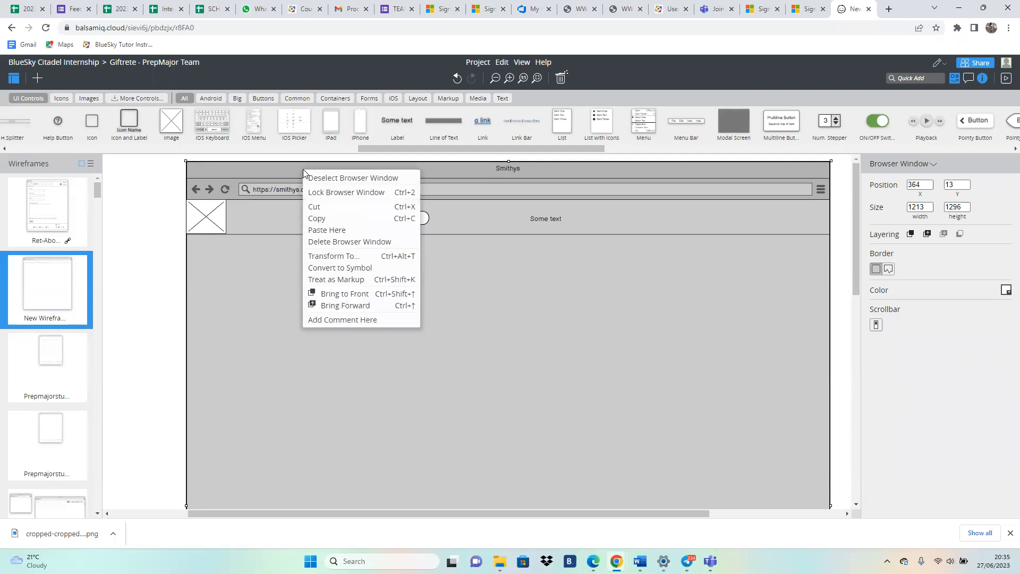
left_click(323, 197)
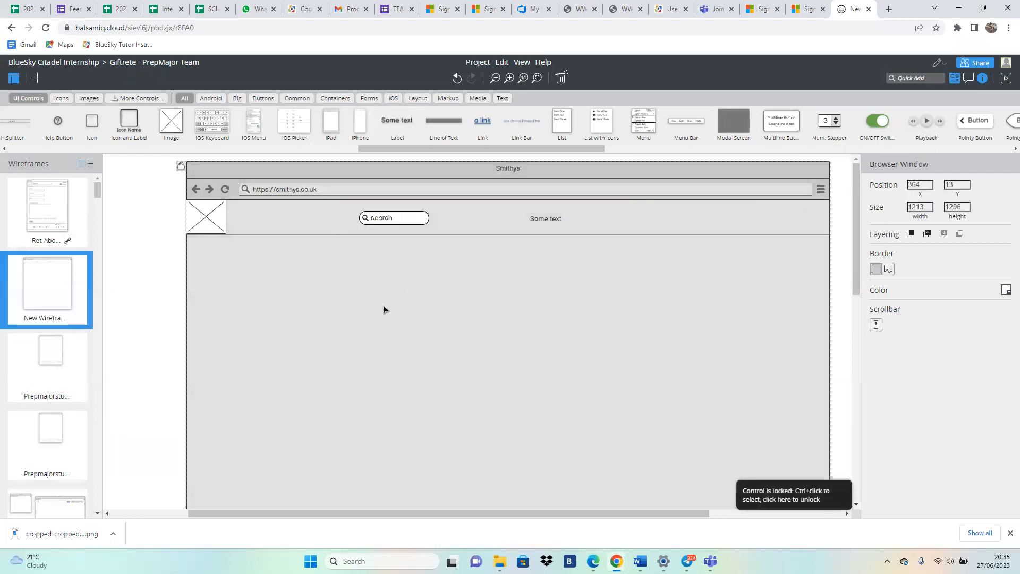
left_click_drag(346, 262, 411, 371)
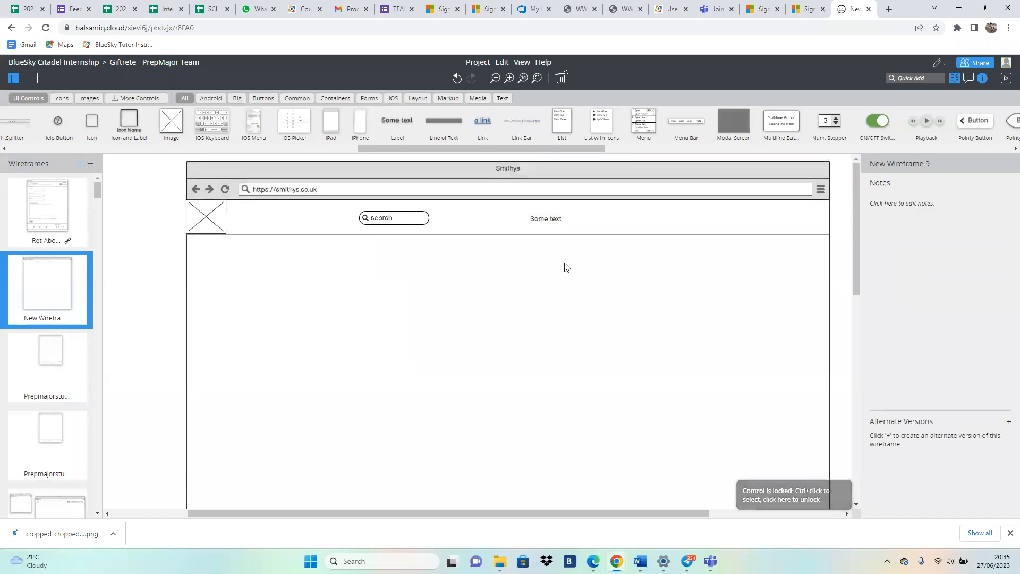
Step: Replace the placeholder label in the header strip with a new Label reading "Home" at about X 1009, Y 112
left_click(544, 220)
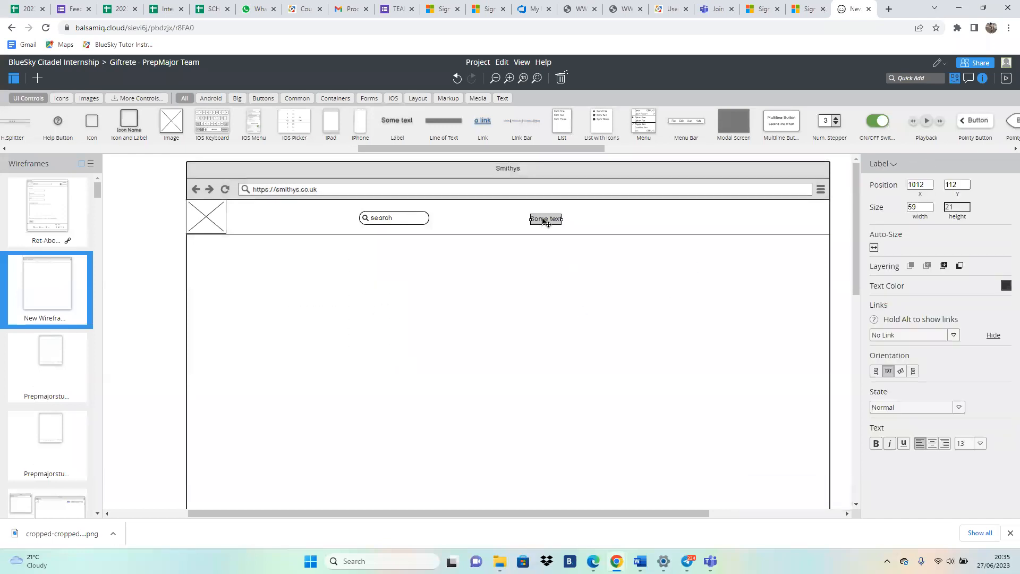
key("Delete")
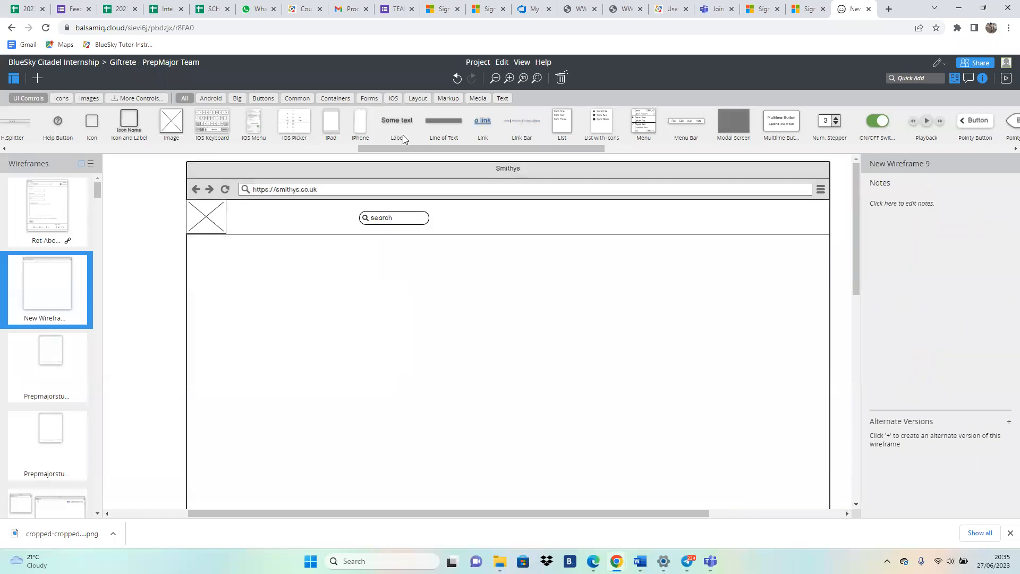
left_click_drag(393, 119, 541, 218)
double_click(541, 220)
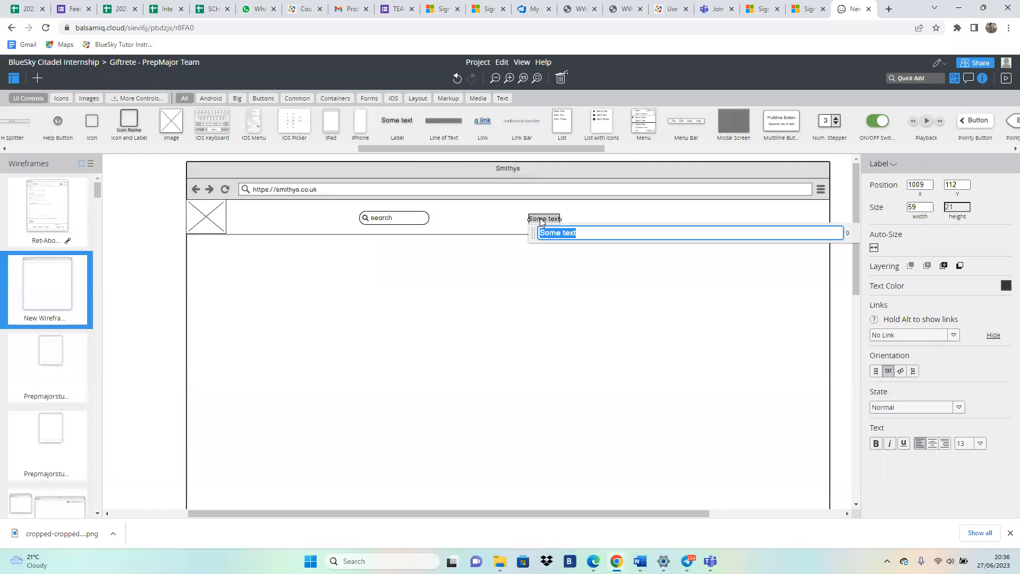
type("Home")
key("Return")
left_click(557, 284)
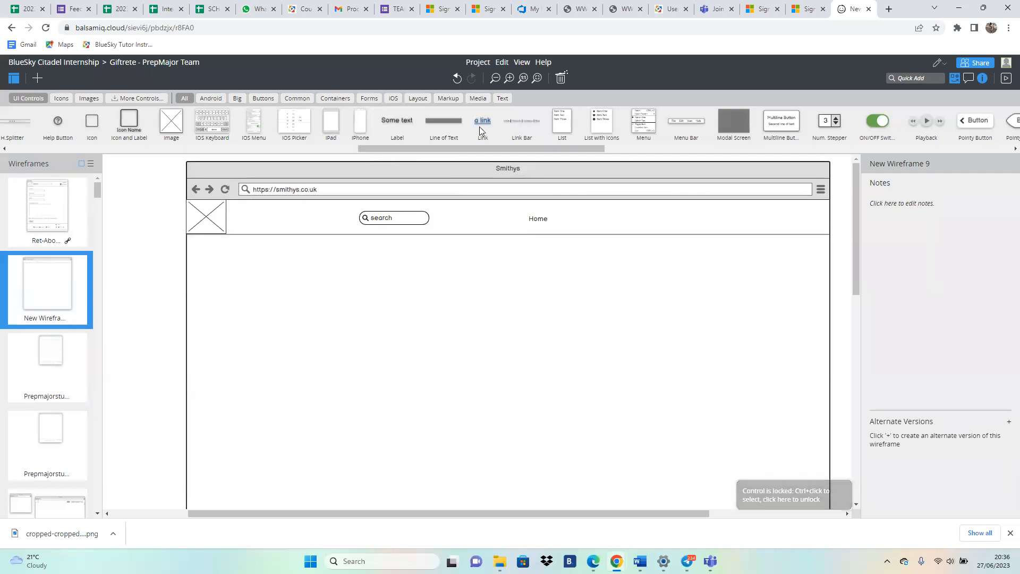
left_click_drag(486, 121, 603, 218)
left_click(584, 221)
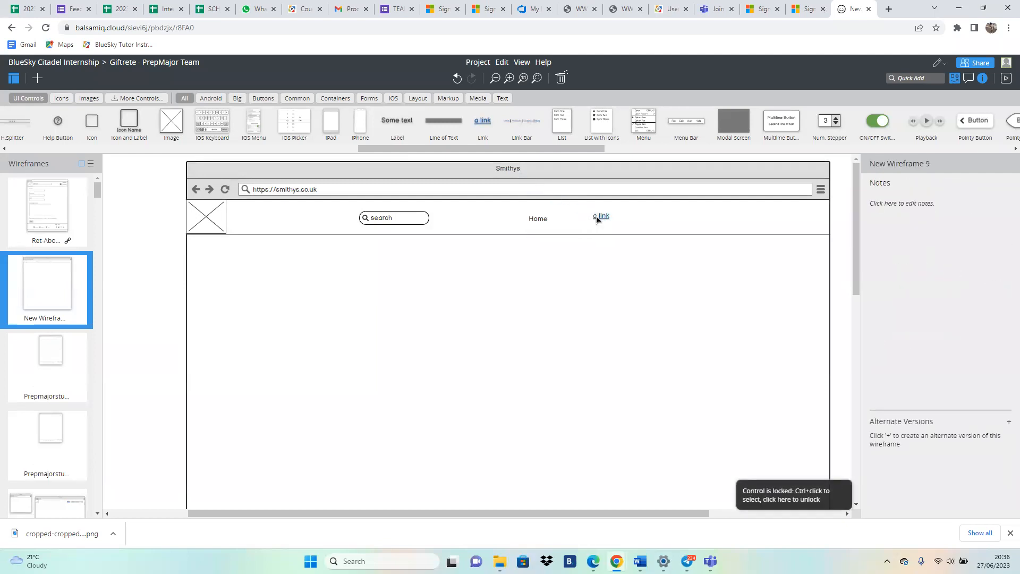
left_click(601, 218)
key("Delete")
Step: Add a Link reading "Home" beside the Home label in the header strip, at about X 1082, Y 112
left_click_drag(484, 124, 577, 223)
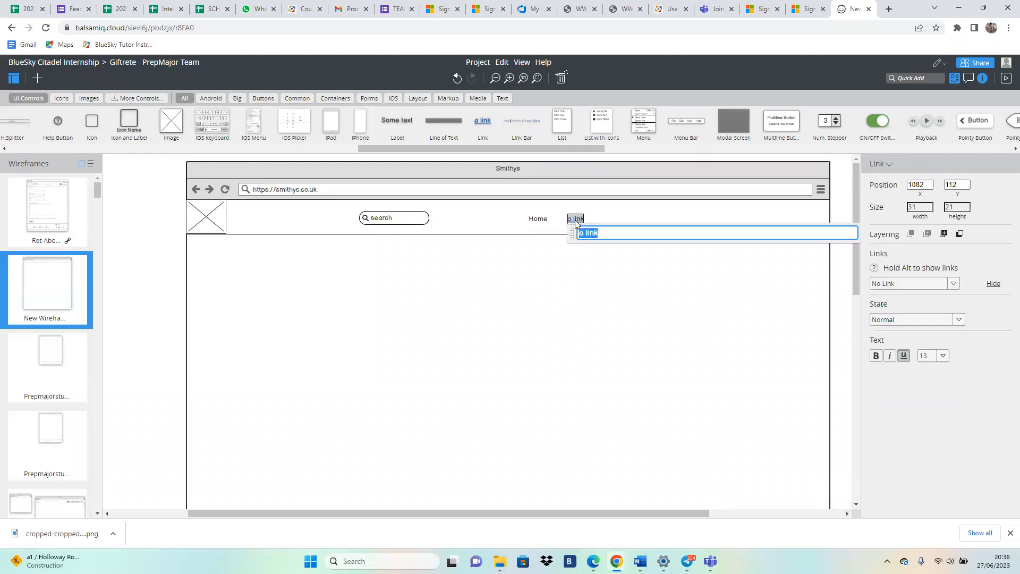
type("Home")
left_click(617, 311)
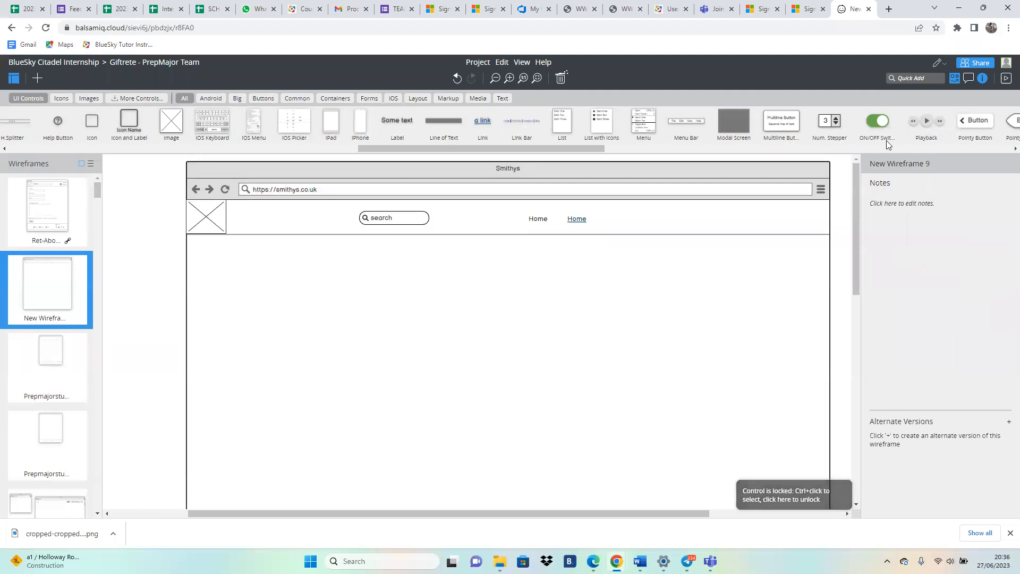
Step: Add a Button reading "Home" beside the Home link in the header strip, at about X 1147, Y 108
left_click_drag(614, 152, 166, 138)
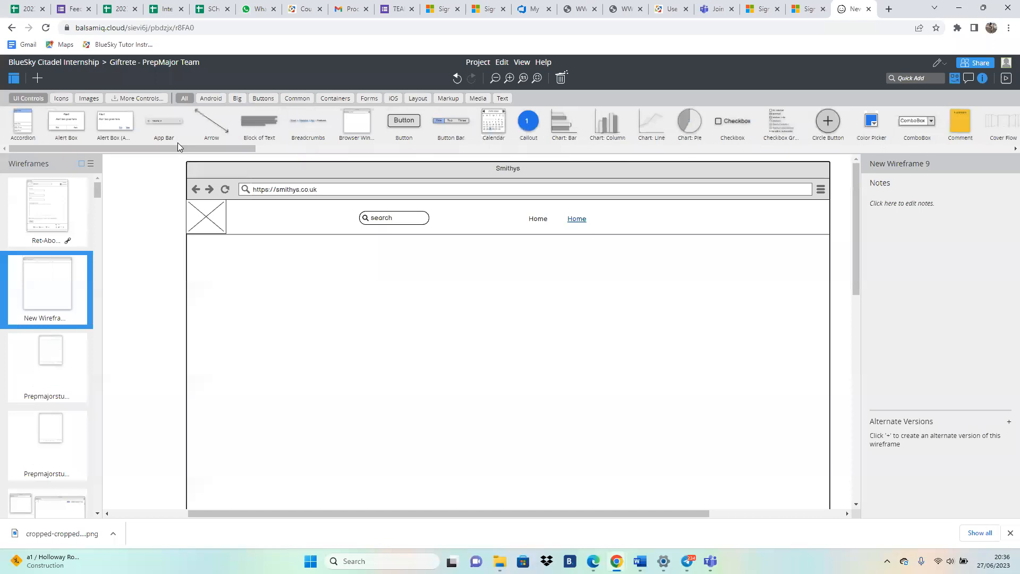
left_click_drag(404, 125, 615, 224)
double_click(615, 218)
type("Home")
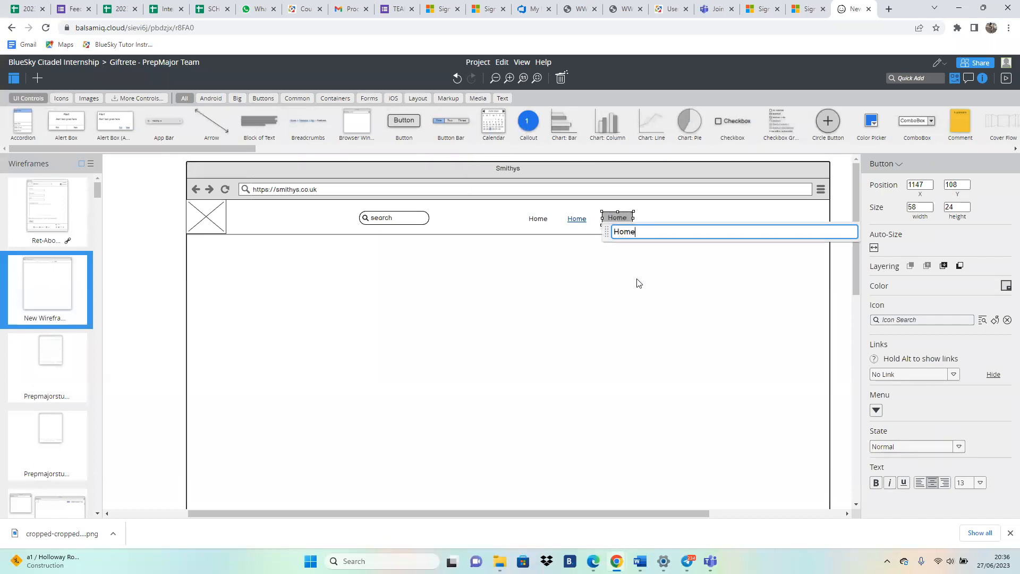
key("Return")
left_click(638, 283)
Step: Move the Home button to about X 1132, Y 111 and bring the Home link closer to the Home label
left_click(621, 224)
mouse_move(620, 224)
left_mouse_down()
mouse_move(574, 222)
mouse_move(613, 220)
left_mouse_up()
left_click(579, 222)
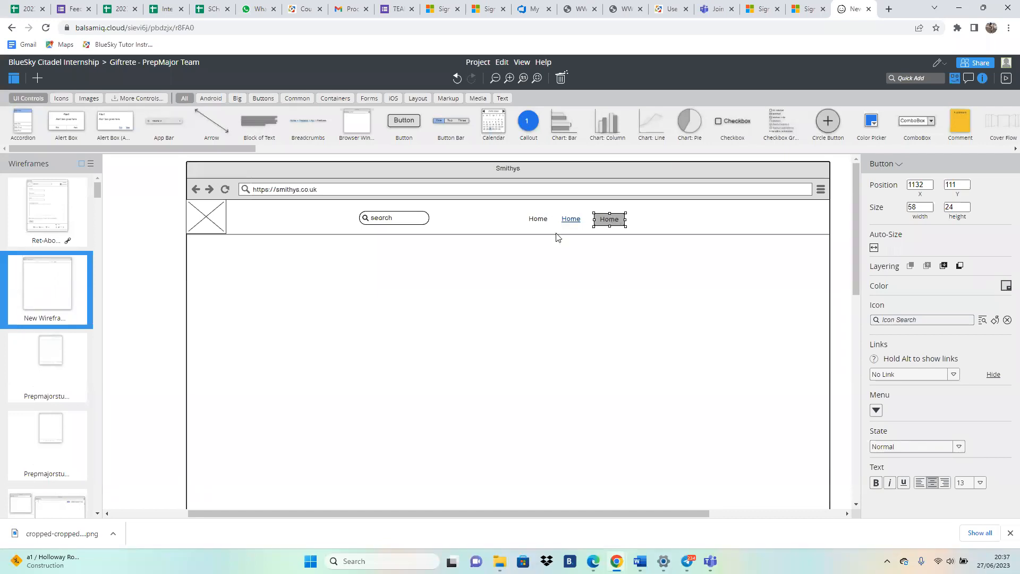
left_click(566, 279)
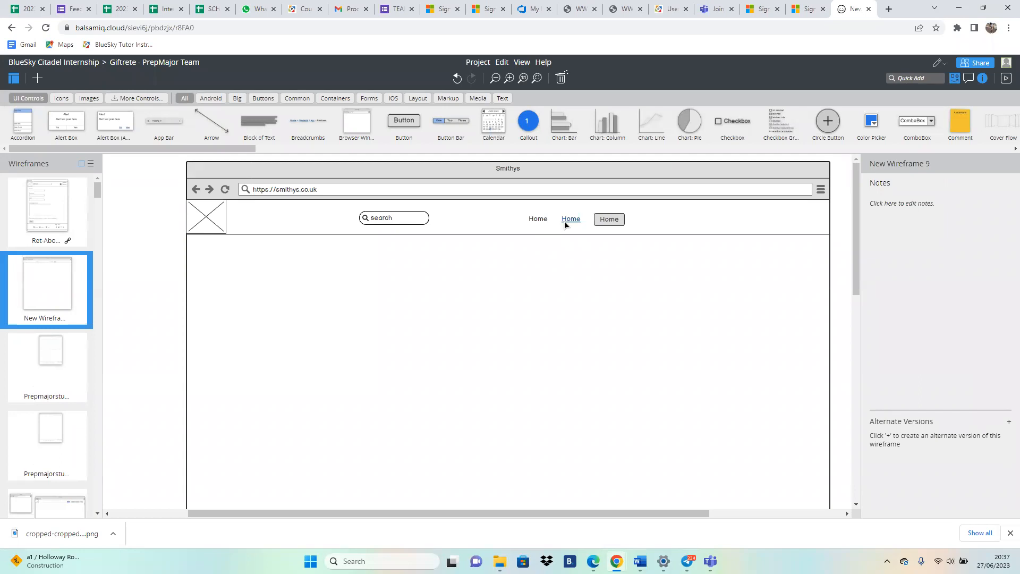
Step: Delete the Home label and the Home button from the header strip, keeping only the Home link
left_click(541, 222)
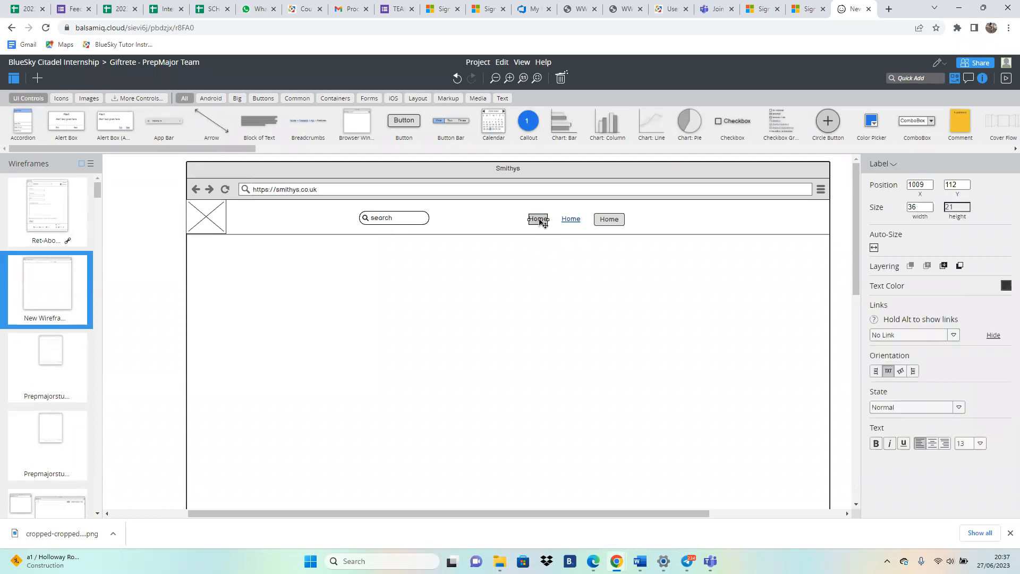
key("Delete")
left_click(610, 225)
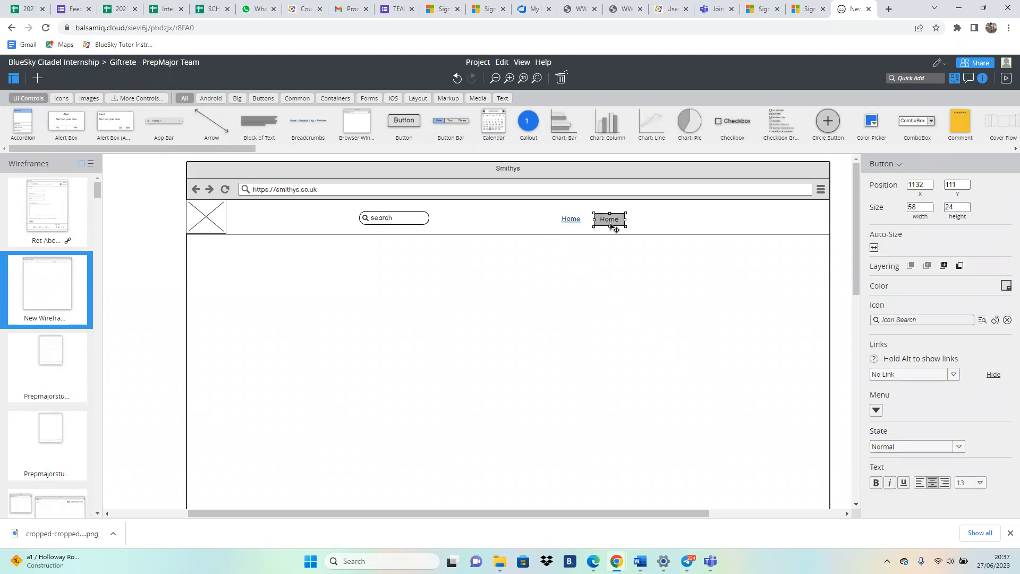
key("Delete")
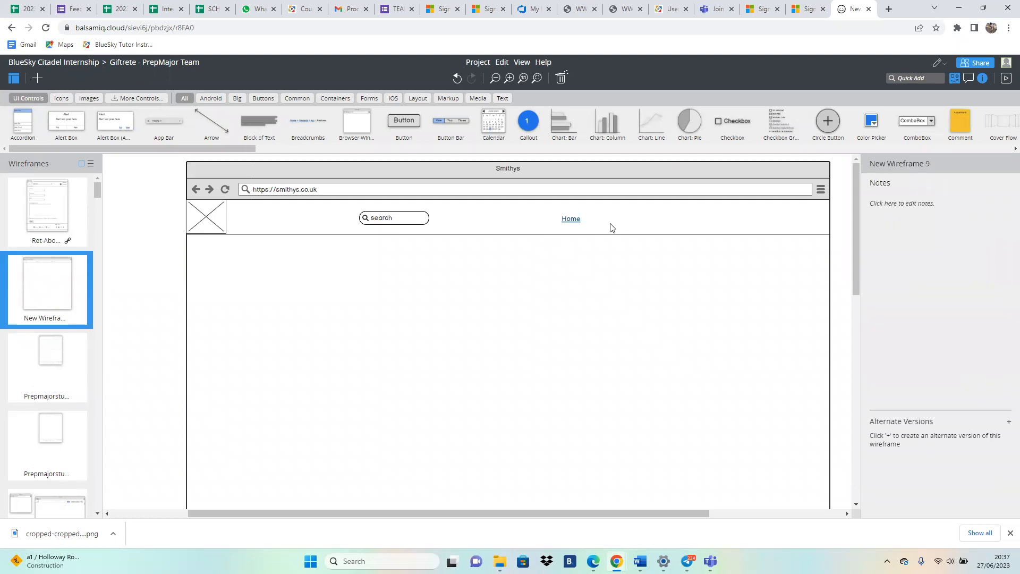
Step: Move the Home link to about X 1044 and nudge it down to Y 115 in the header strip
left_click(571, 223)
left_click_drag(571, 225, 557, 228)
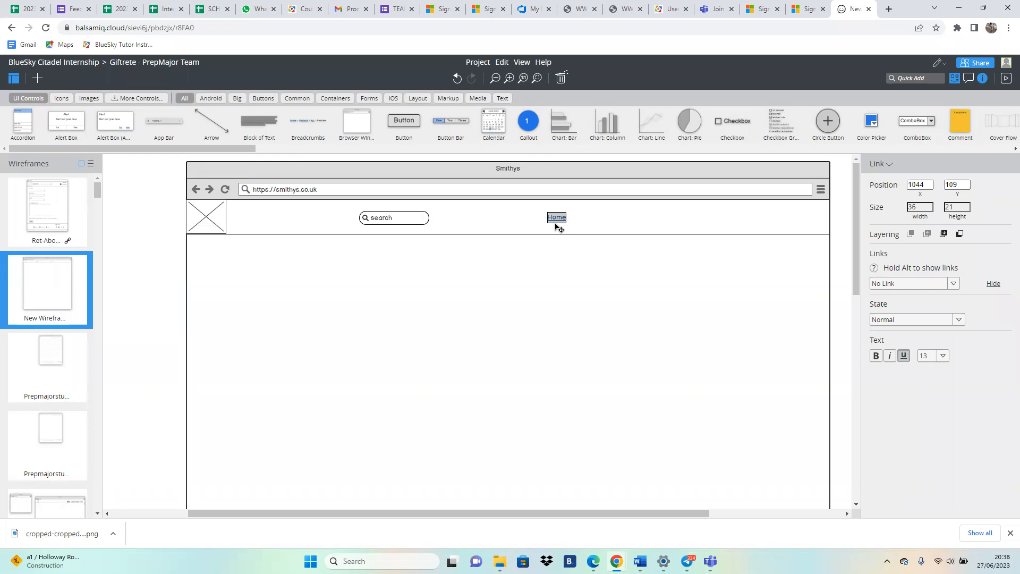
key("Down")
key("Down")
key("Down")
key("Down")
key("Down")
key("Down")
Step: Duplicate the Home link ten times as an evenly spaced row at Y 115, running to X 1564
key("ctrl+d")
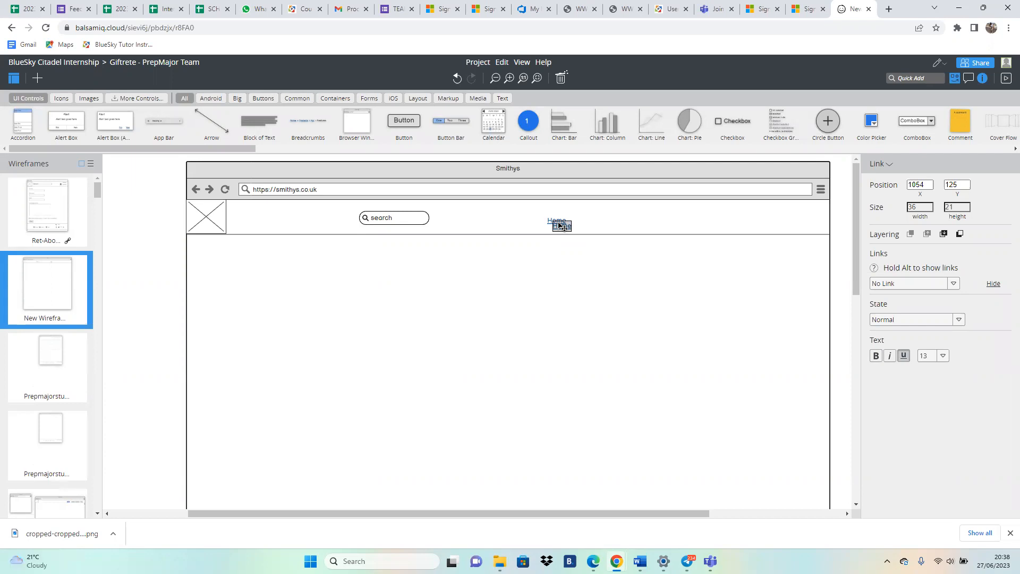
left_click_drag(560, 226, 585, 224)
key("ctrl+d")
key("ctrl+d")
key("ctrl+d")
key("ctrl+d")
key("ctrl+d")
key("ctrl+d")
key("ctrl+d")
key("ctrl+d")
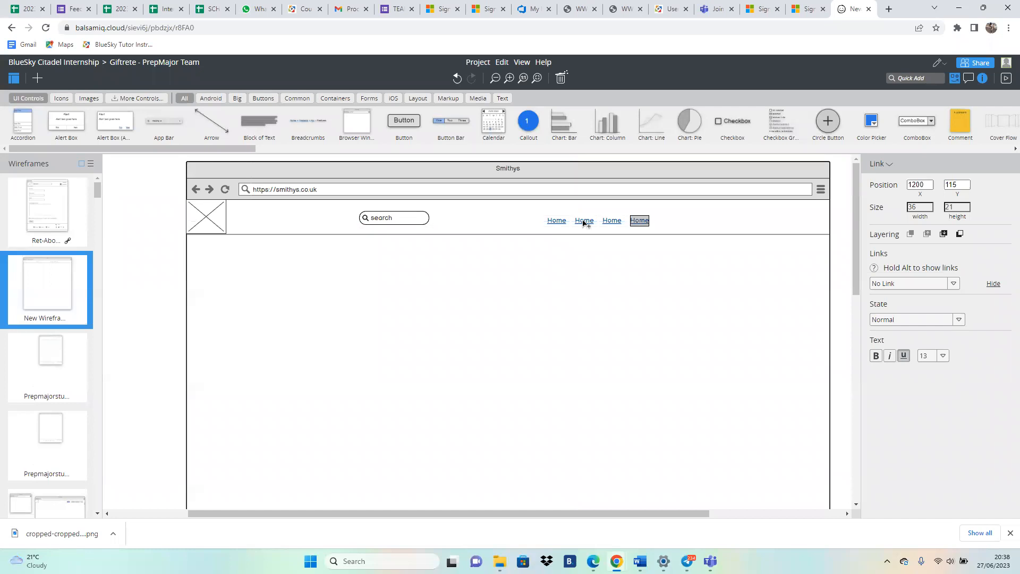
key("ctrl+d")
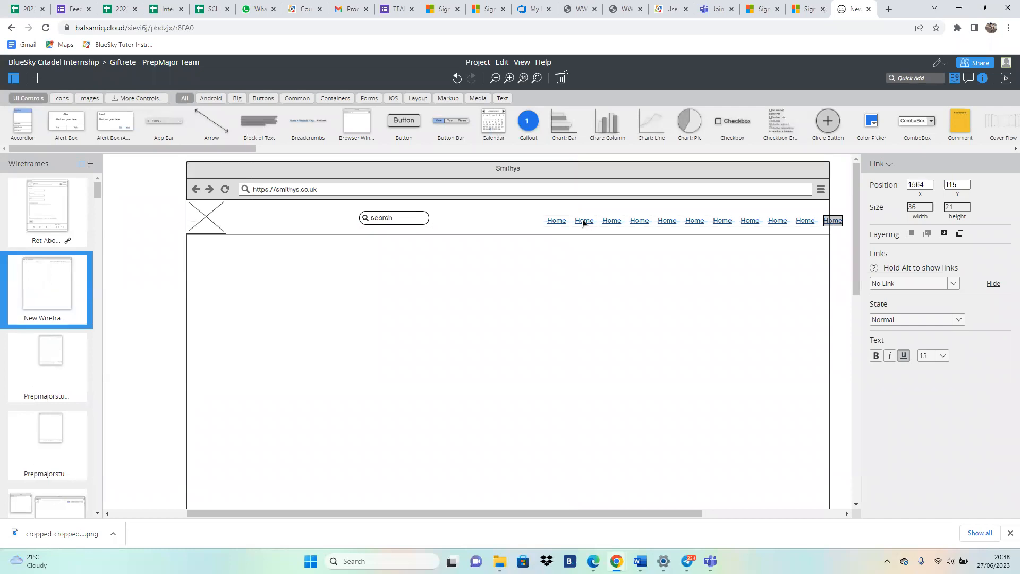
Step: Delete the last Home link at X 1564 and rename the second link in the row as About Us
key("Delete")
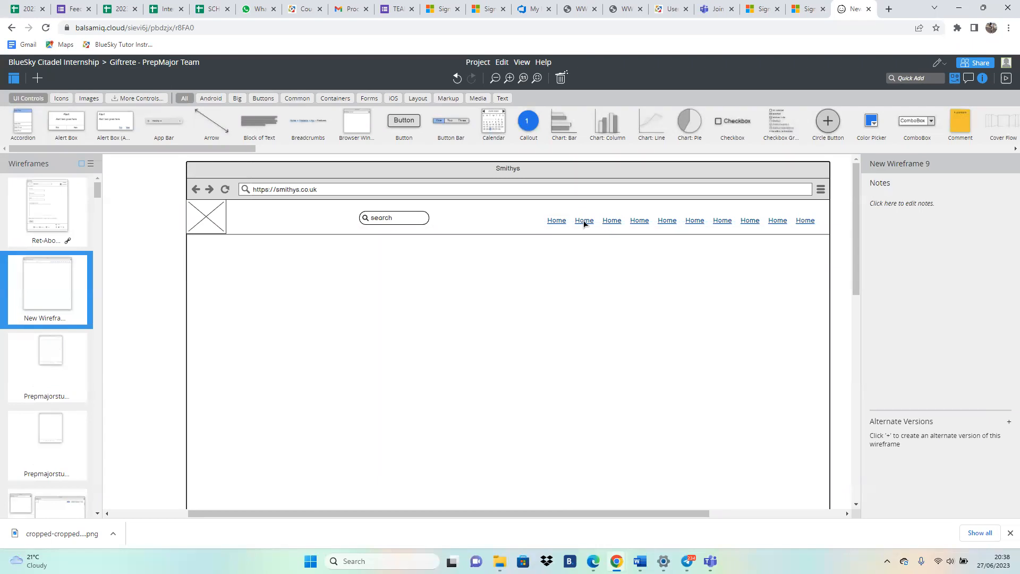
left_click(585, 224)
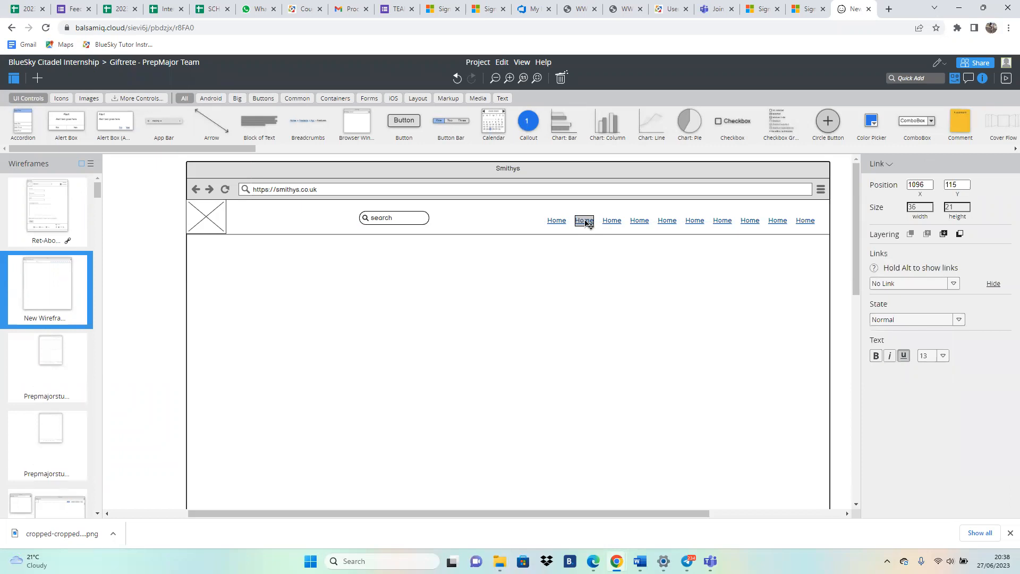
double_click(583, 222)
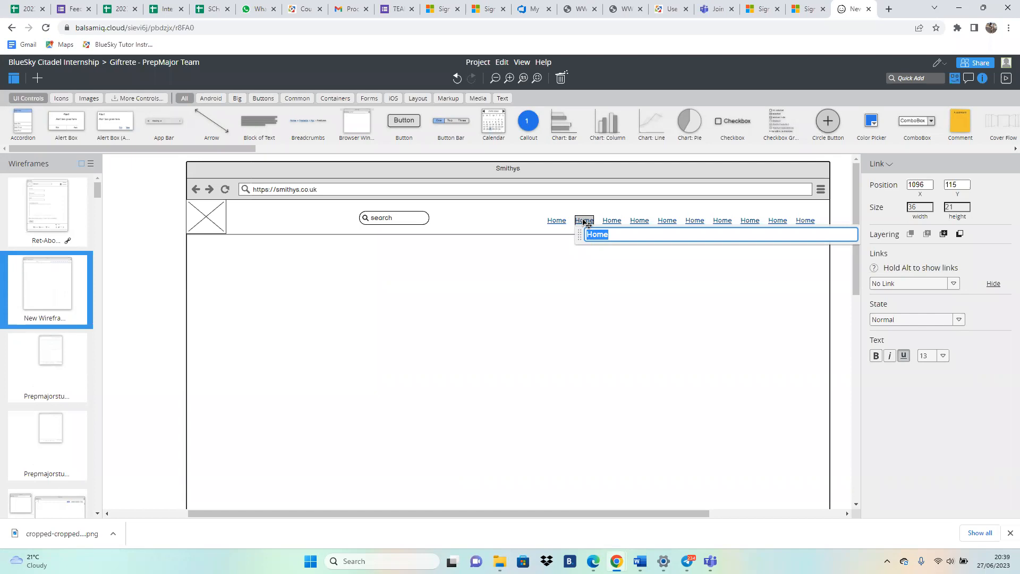
type("About Us")
left_click(638, 260)
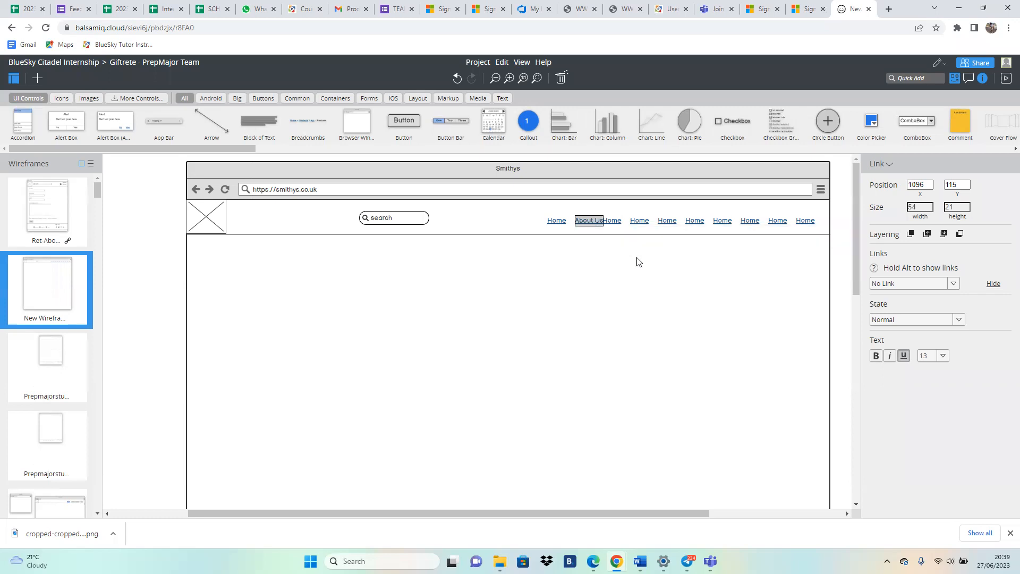
left_click(638, 260)
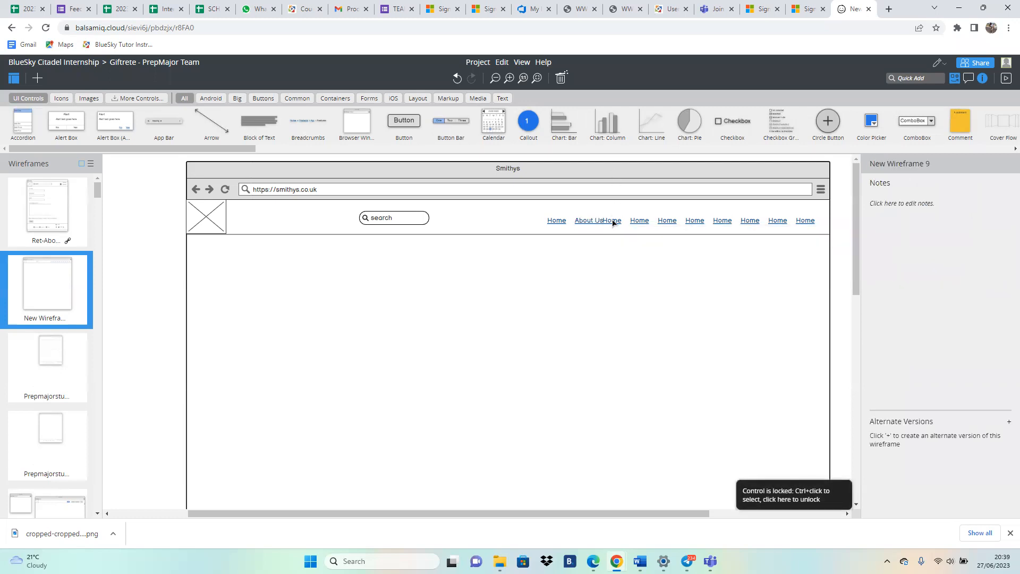
Step: Nudge the Home link after About Us away from it and park that link in the blank area below the header strip
left_click(613, 221)
key("shift+Right")
key("shift+Right")
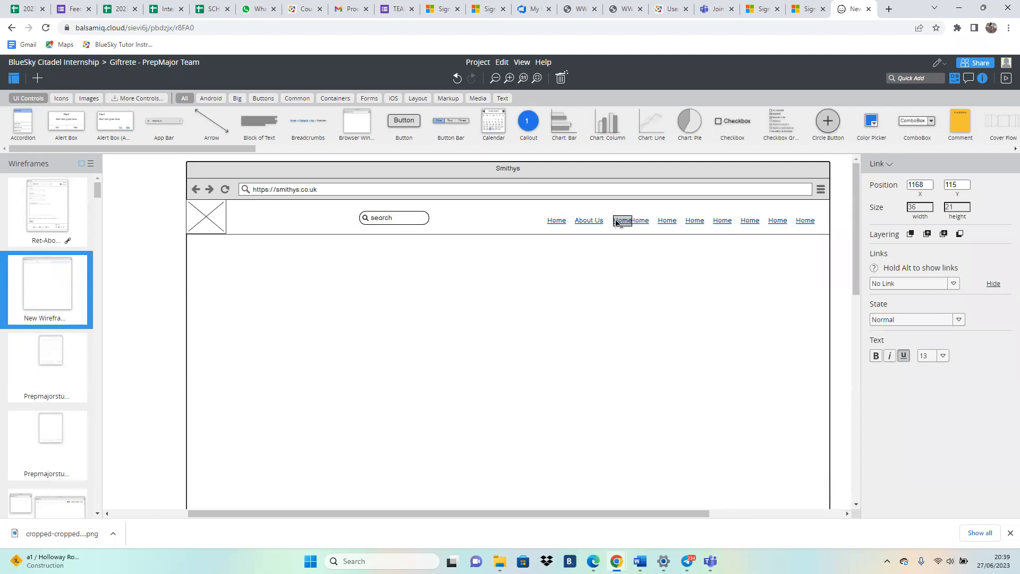
left_click(642, 224)
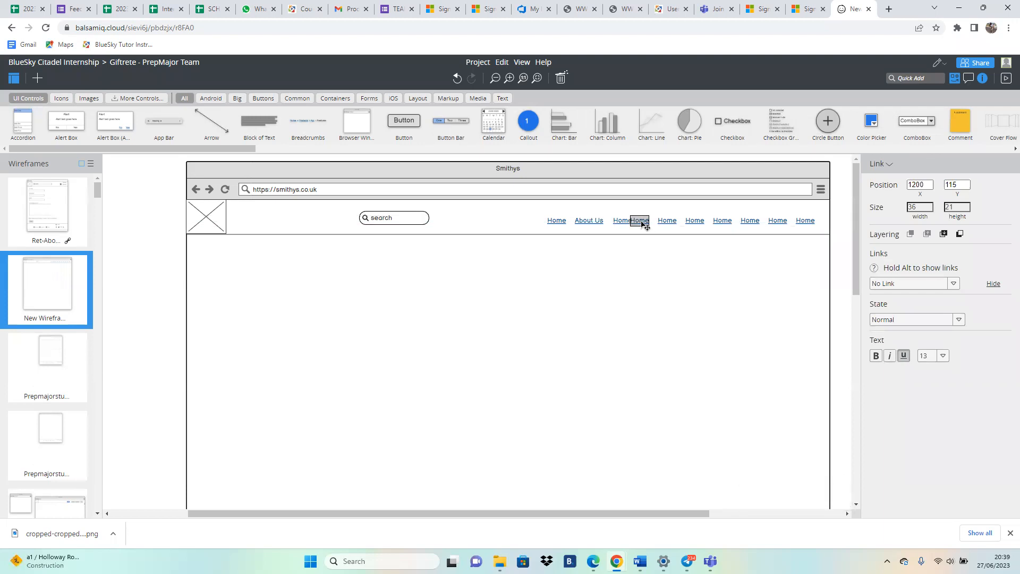
left_click(621, 223)
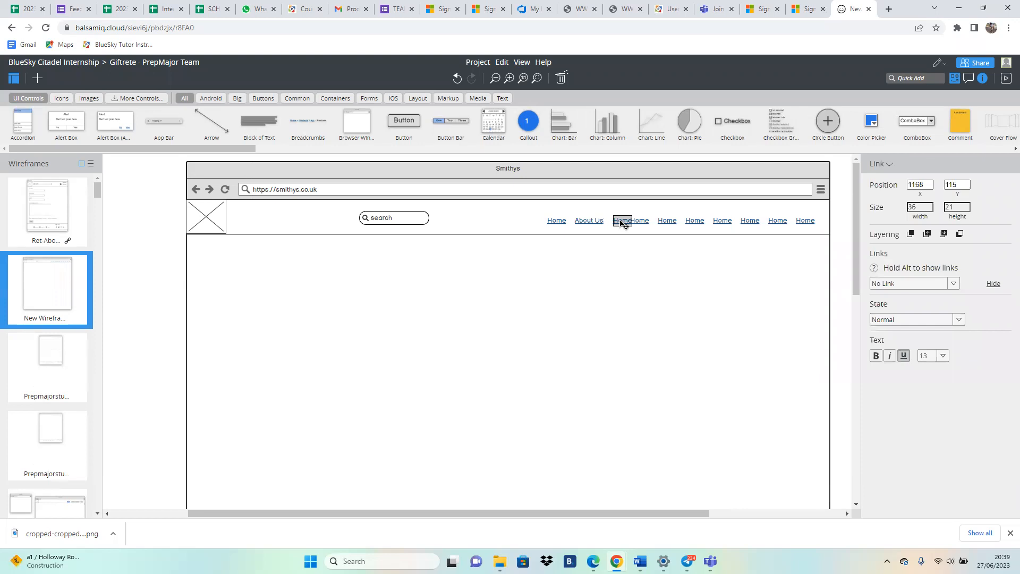
key("shift+Right")
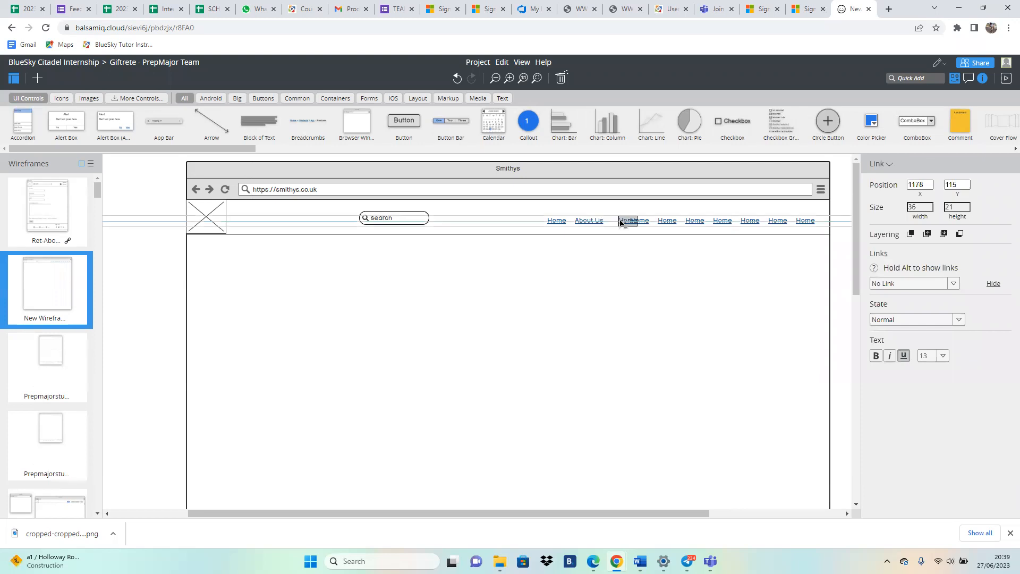
left_click_drag(627, 228, 601, 277)
Step: Shift the seven remaining Home links together to the right and return the parked Home link to X 1175, Y 115
left_click_drag(624, 217, 819, 236)
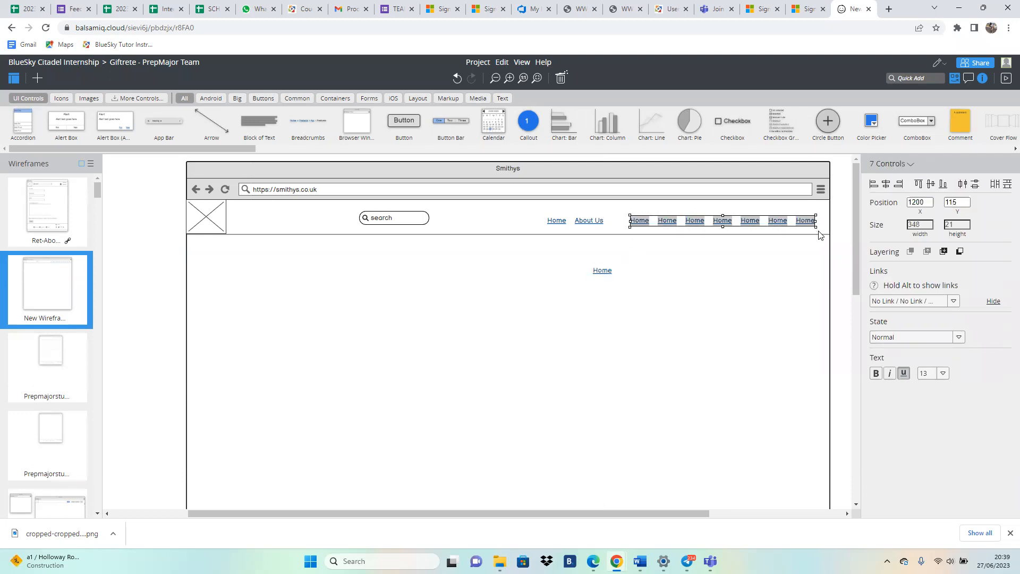
left_click(739, 225)
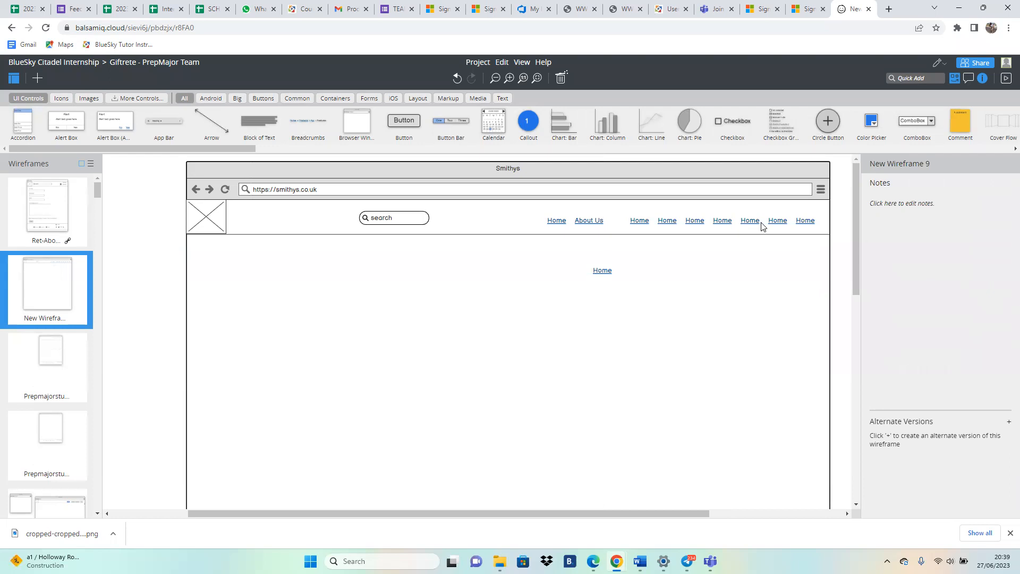
left_click_drag(627, 214, 828, 237)
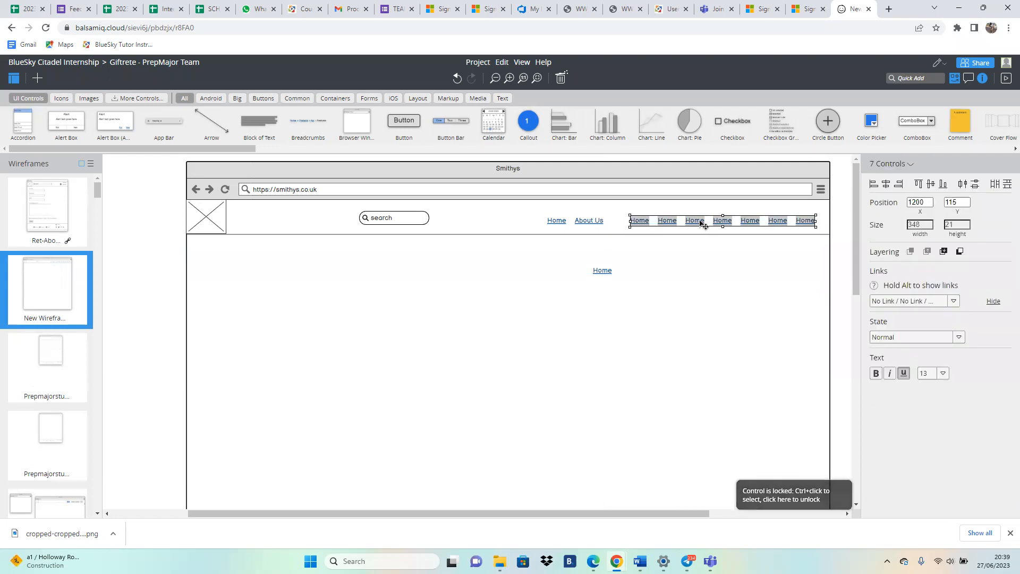
left_click_drag(702, 224, 788, 222)
left_click(608, 271)
left_click_drag(609, 272, 631, 226)
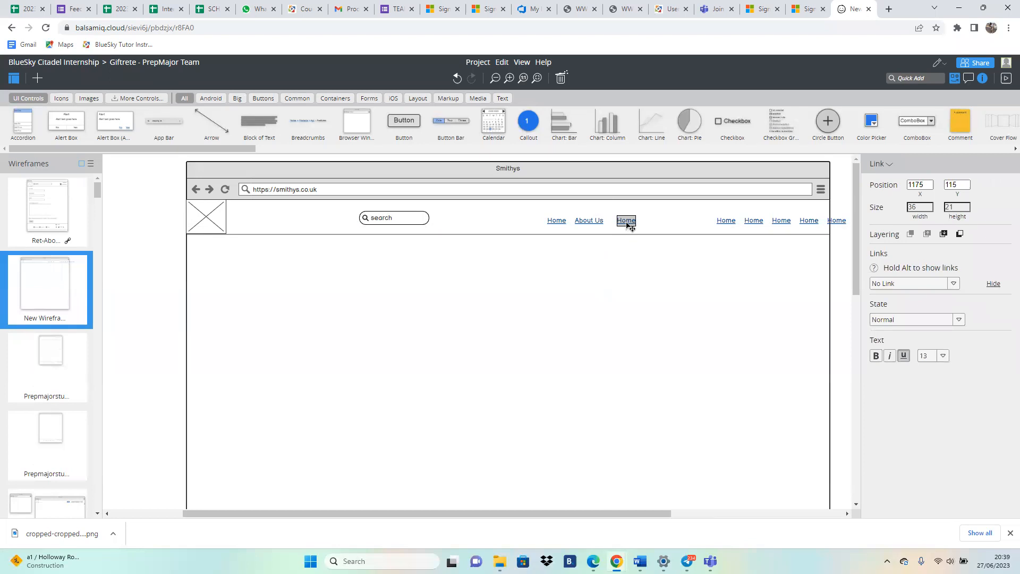
Step: Rename the Home link beside About Us as Booking
double_click(628, 225)
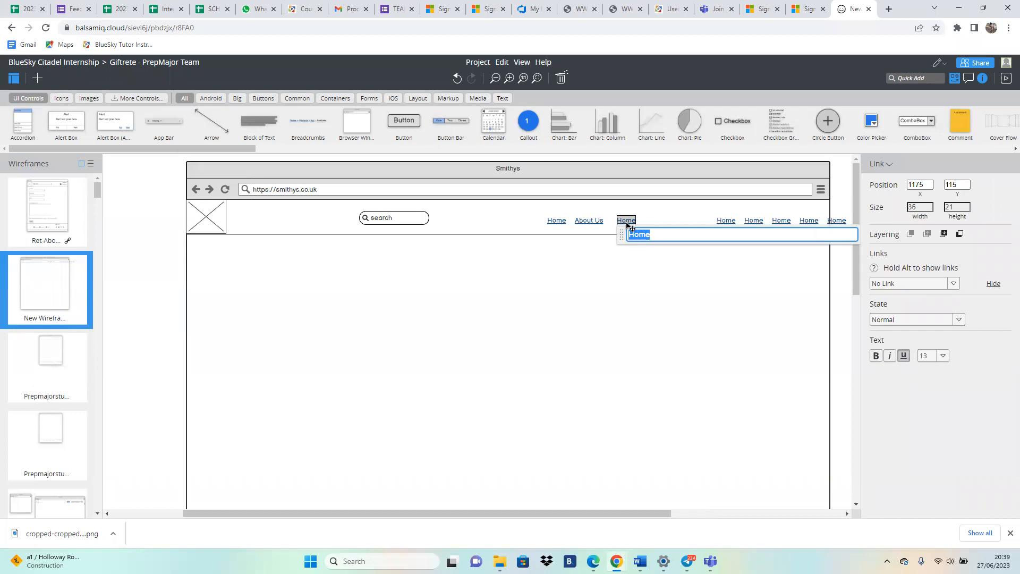
type("Booking")
left_click(678, 283)
left_click(678, 283)
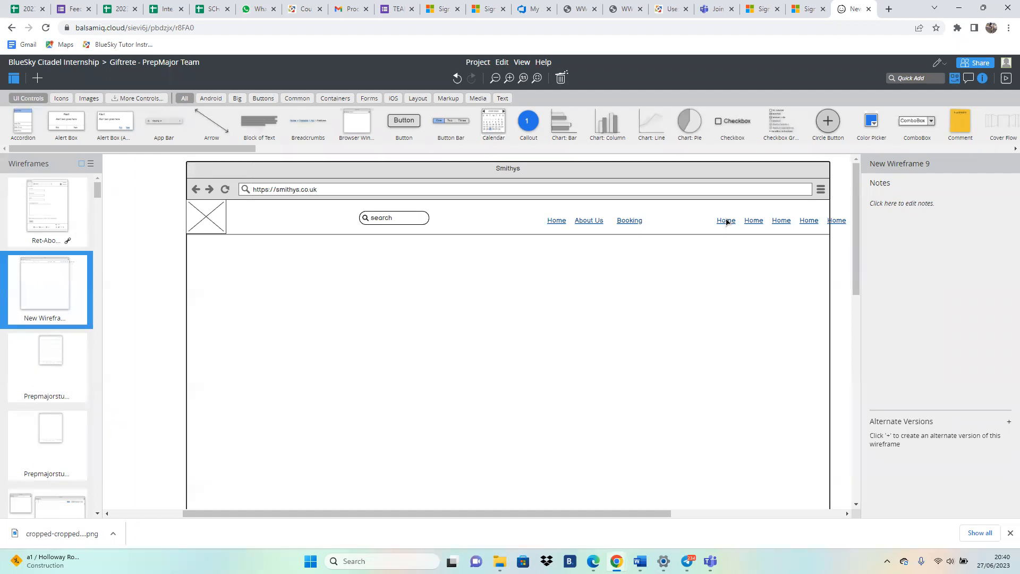
Step: Rename the Home link following Booking as Services and place it closer to the Booking link
left_click_drag(729, 223, 682, 224)
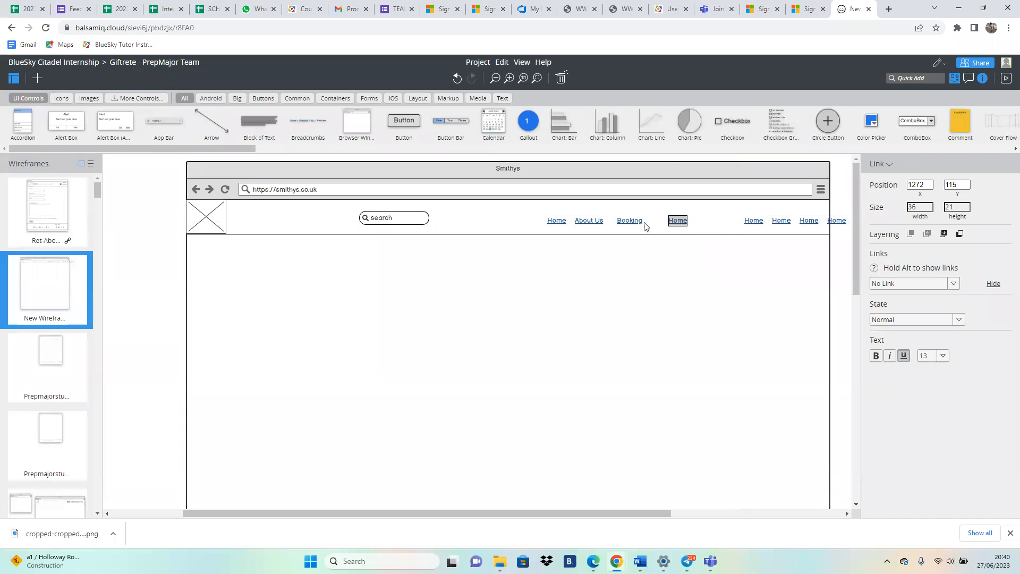
double_click(682, 223)
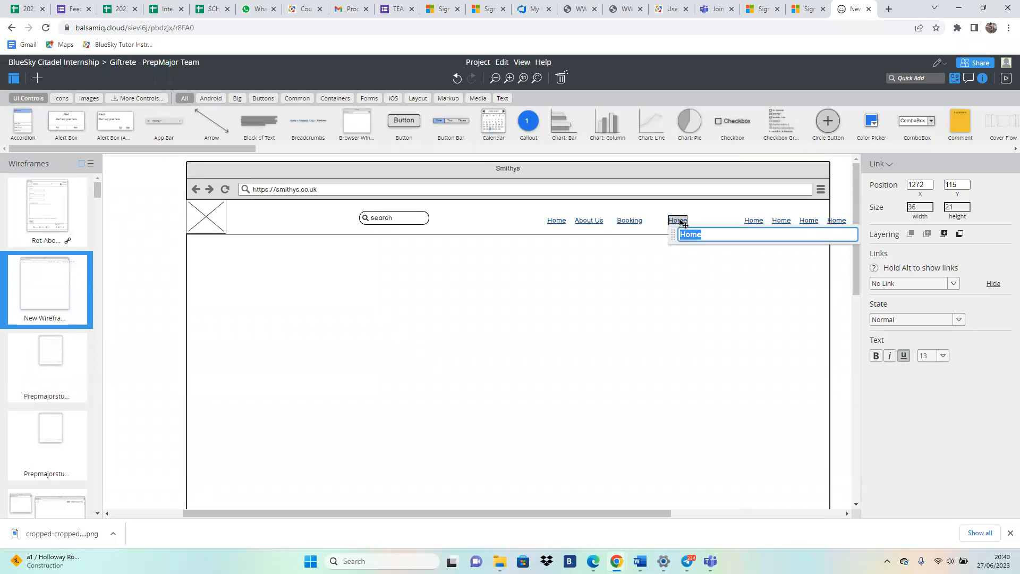
type("Services")
left_click(715, 282)
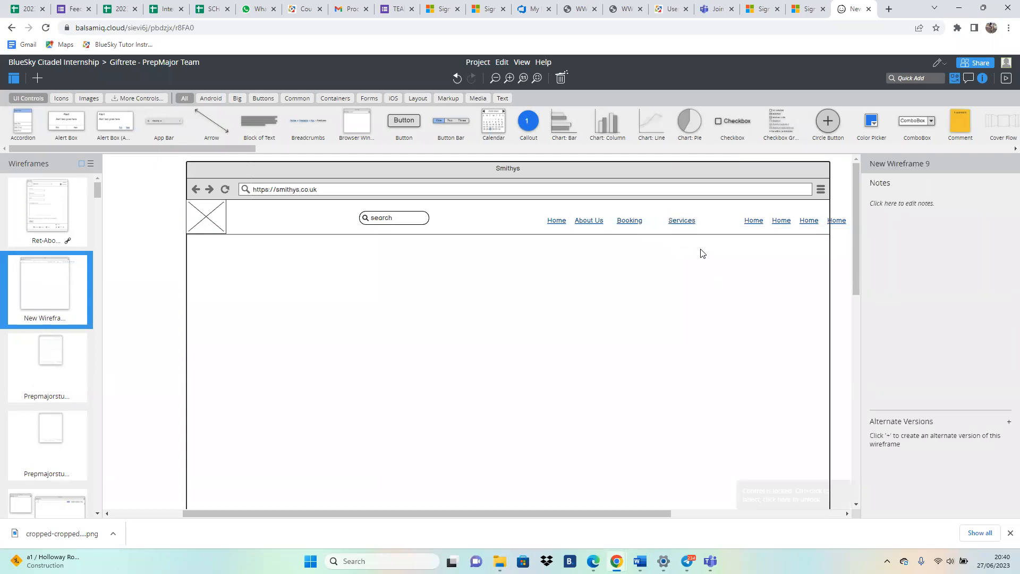
left_click(682, 222)
left_click_drag(681, 222, 679, 217)
Step: Move the Home link following Services left to X 1346, keeping it at Y 115
left_click(773, 270)
left_click(753, 222)
key("Left")
key("Left")
key("Left")
key("Left")
key("Left")
key("Left")
key("Left")
key("Left")
key("Left")
key("Left")
key("Left")
key("Left")
key("Left")
key("Left")
key("Left")
key("Left")
key("Left")
key("Left")
key("Left")
key("Left")
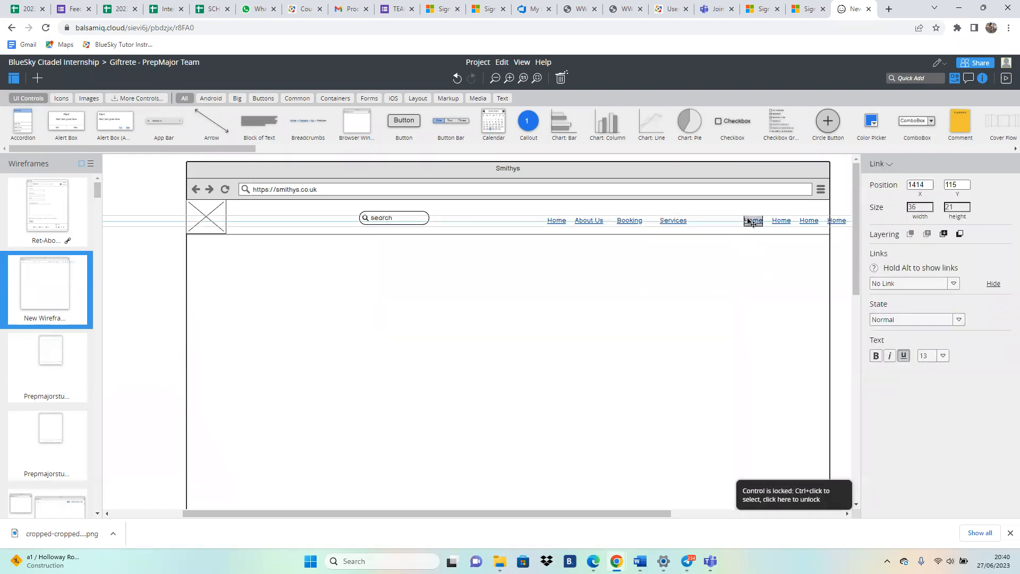
key("Left")
key("Left")
key("Left")
key("Left")
key("Left")
key("Left")
key("Left")
key("Left")
key("Left")
key("Left")
key("Left")
key("Left")
key("Left")
key("Left")
key("Left")
key("Left")
key("Left")
key("Left")
key("Left")
key("Left")
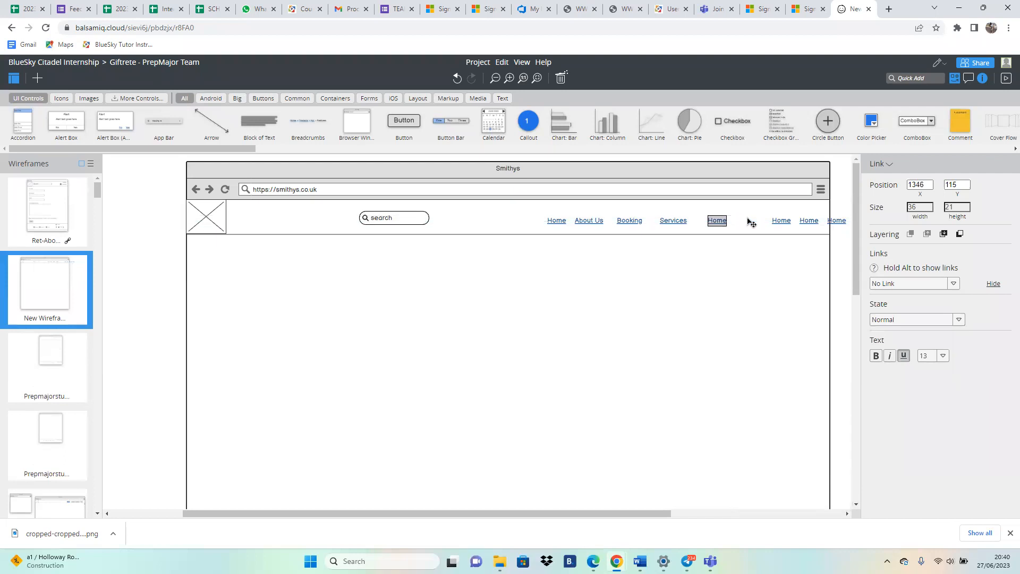
Step: Rename the Home link at X 1346 as Payment and shift it slightly closer to Services
double_click(717, 221)
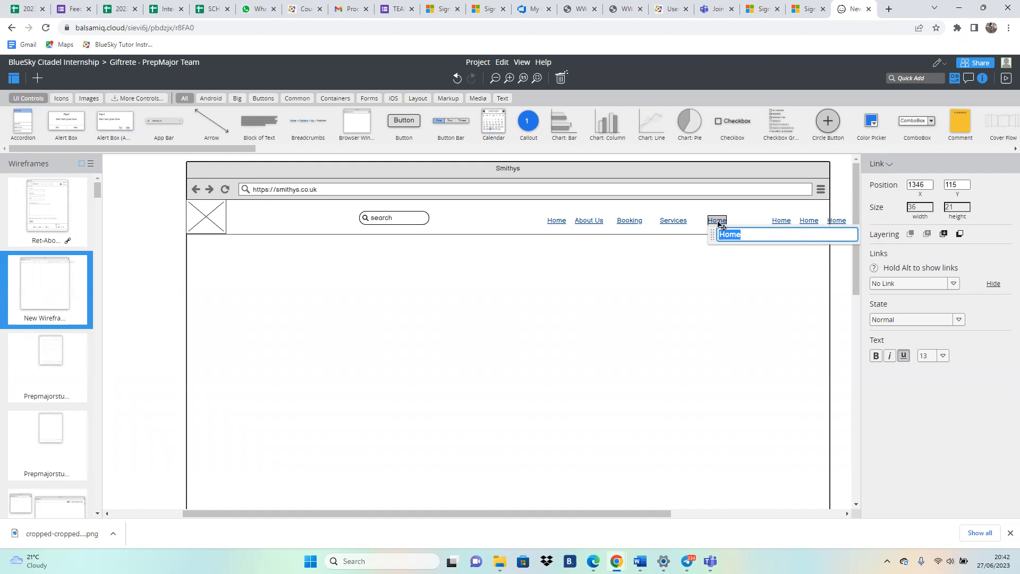
type("Payment")
left_click(734, 266)
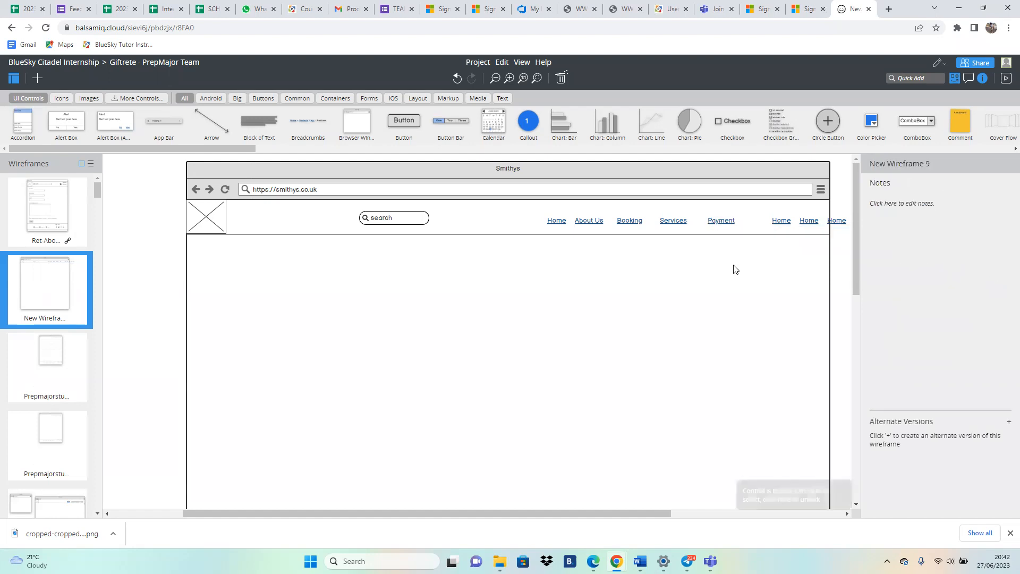
left_click(714, 225)
key("Delete")
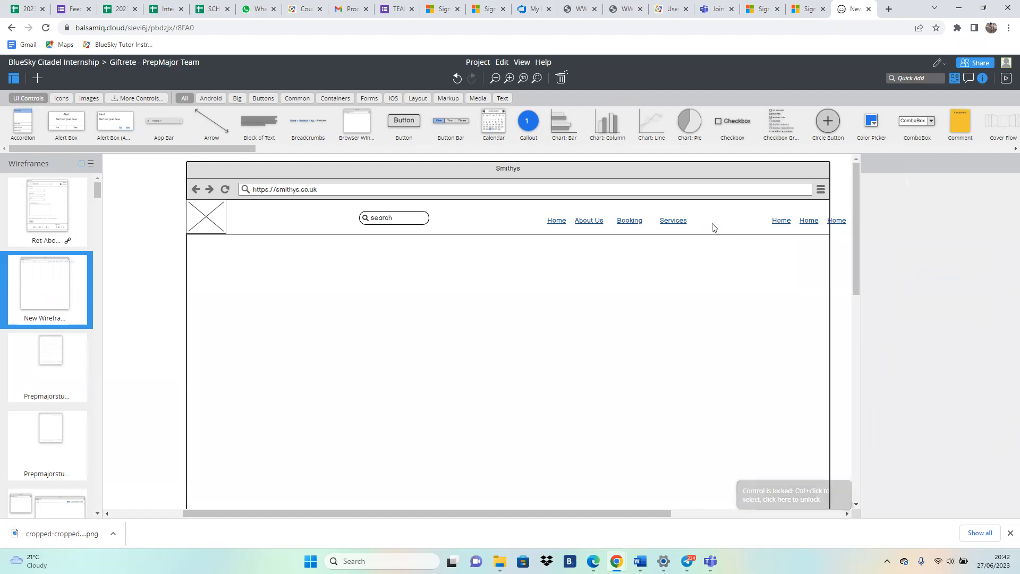
key("ctrl+z")
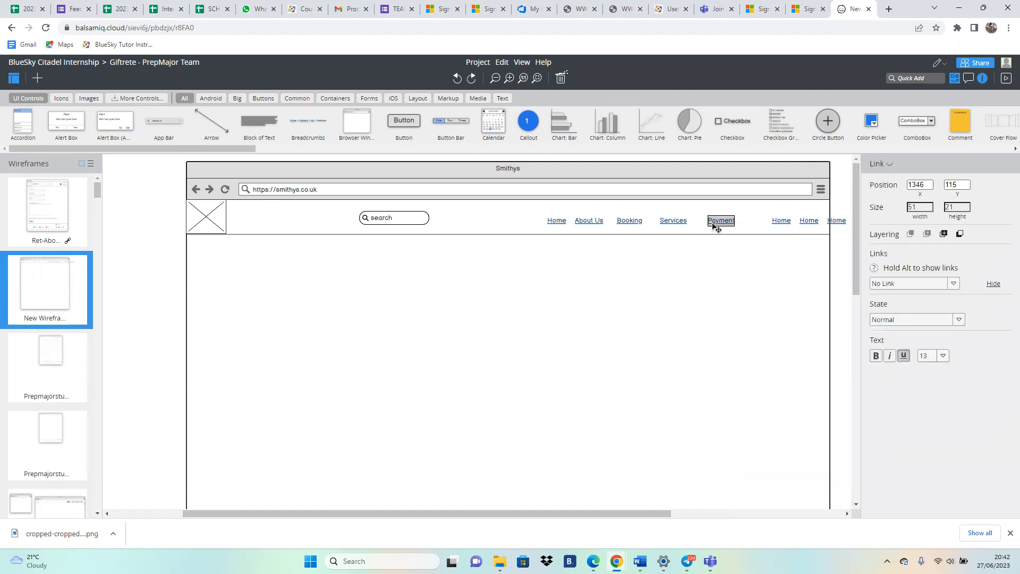
left_click_drag(715, 225, 713, 225)
Step: Rename the Home link following Payment as Login
left_click(782, 222)
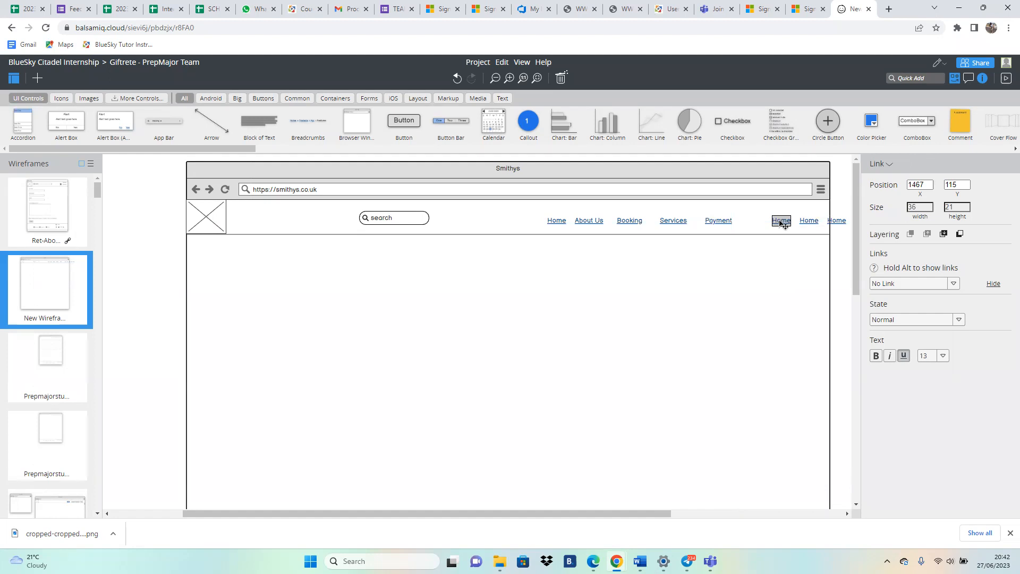
double_click(780, 222)
type("Lo")
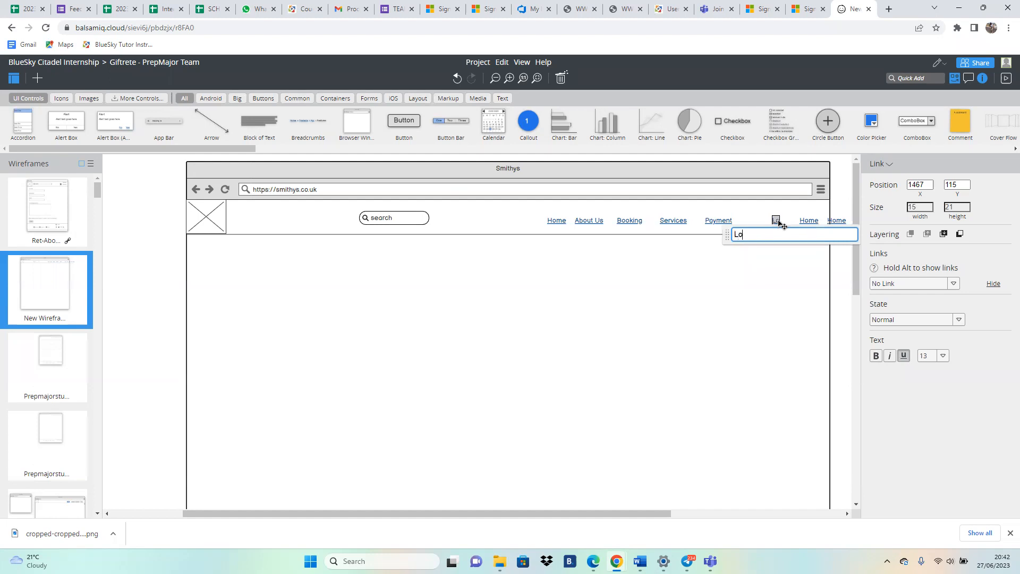
type("gin")
left_click(761, 273)
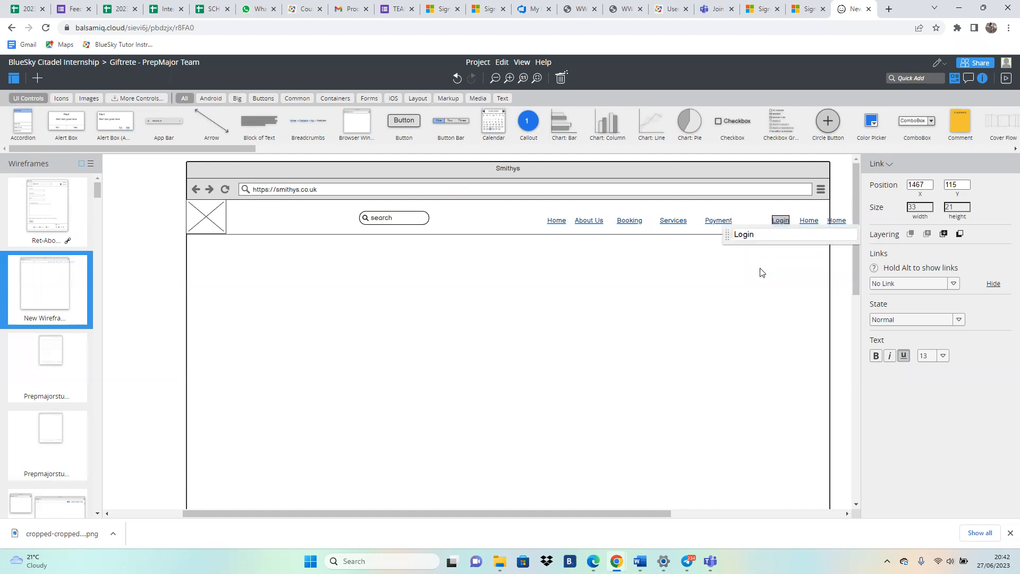
Step: Move the Login link left to X 1419, Y 115, closer to the Payment link
left_click(787, 222)
key("Left")
key("Left")
key("Left")
key("Left")
key("Left")
key("Left")
key("Left")
key("Left")
key("Left")
key("Left")
key("Left")
key("Left")
key("Left")
key("Left")
key("Left")
key("Left")
key("Left")
key("Left")
key("Left")
key("Left")
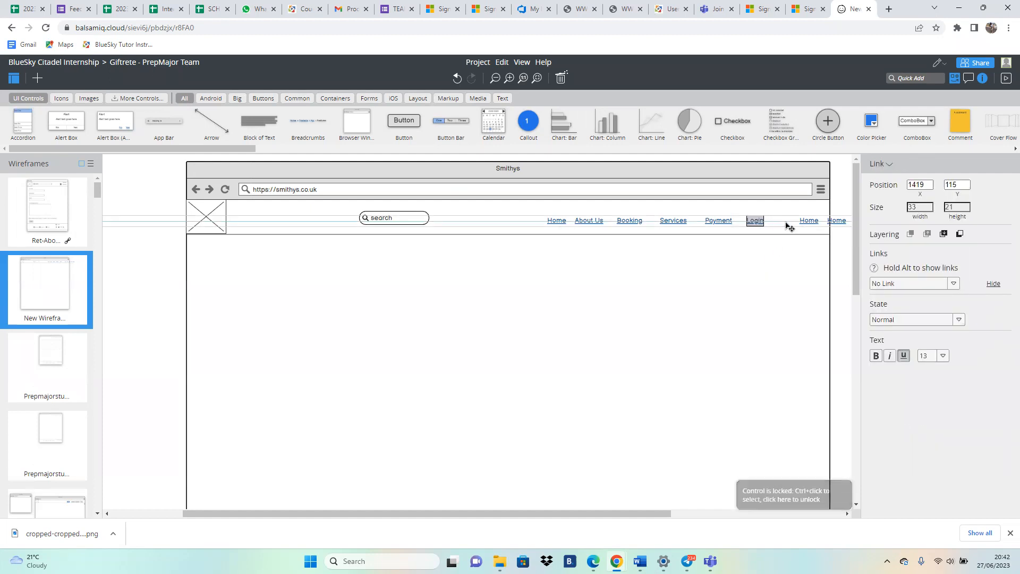
Step: Rename the Home link following Login as Sign up
left_click(811, 223)
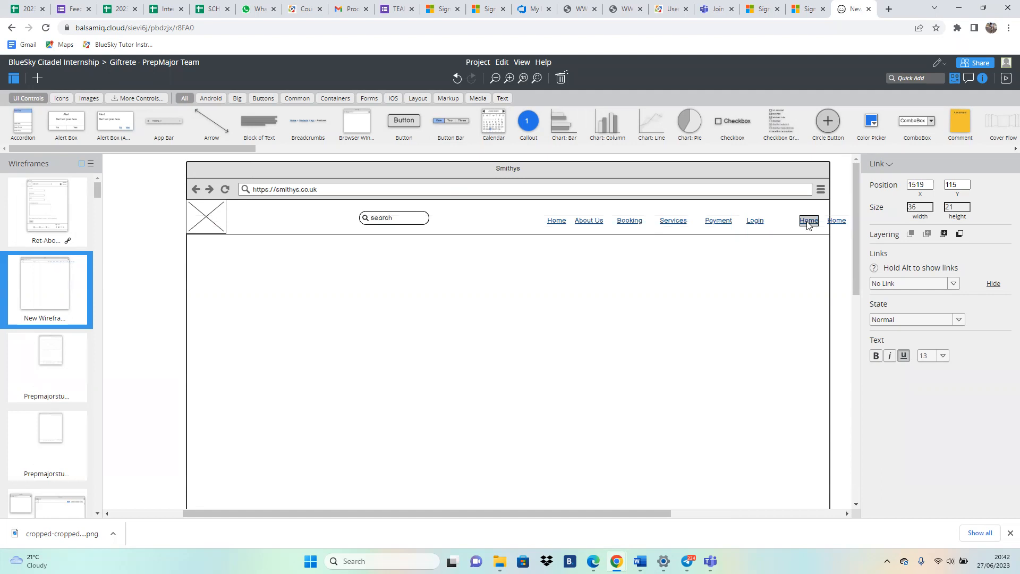
double_click(812, 227)
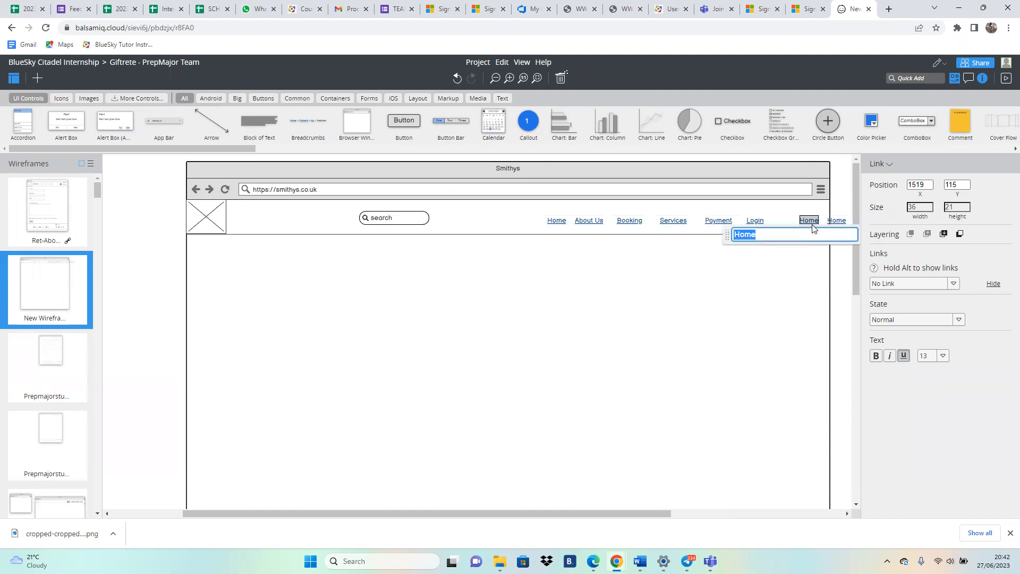
type("Sign up")
left_click(791, 258)
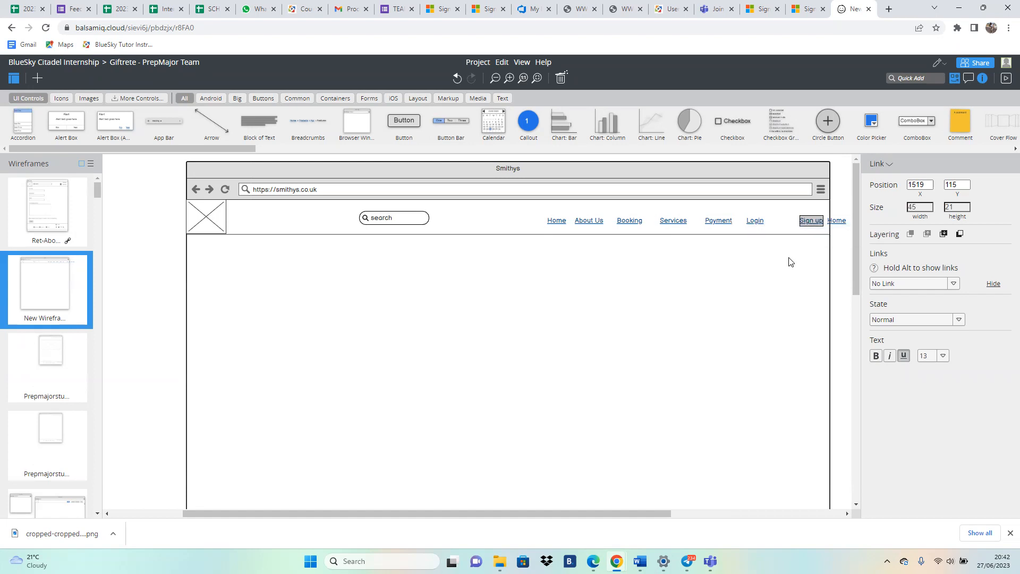
Step: Move the Sign up link left to X 1476, Y 115, closer to the Login link
left_click(811, 222)
key("Left")
key("Left")
key("Left")
key("Left")
key("Left")
key("Left")
key("Left")
key("Left")
key("Left")
key("Left")
key("Left")
key("Left")
key("Left")
key("Left")
key("Left")
key("Left")
key("Left")
key("Left")
key("Left")
key("Left")
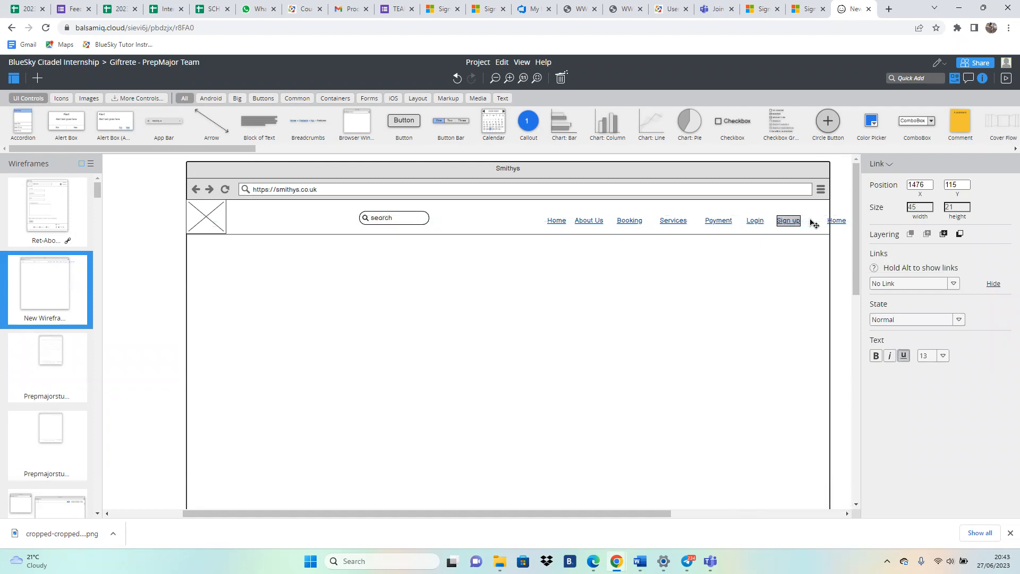
Step: Delete the surplus Home link at X 1571 that overlaps the edge of the browser frame
left_click(833, 223)
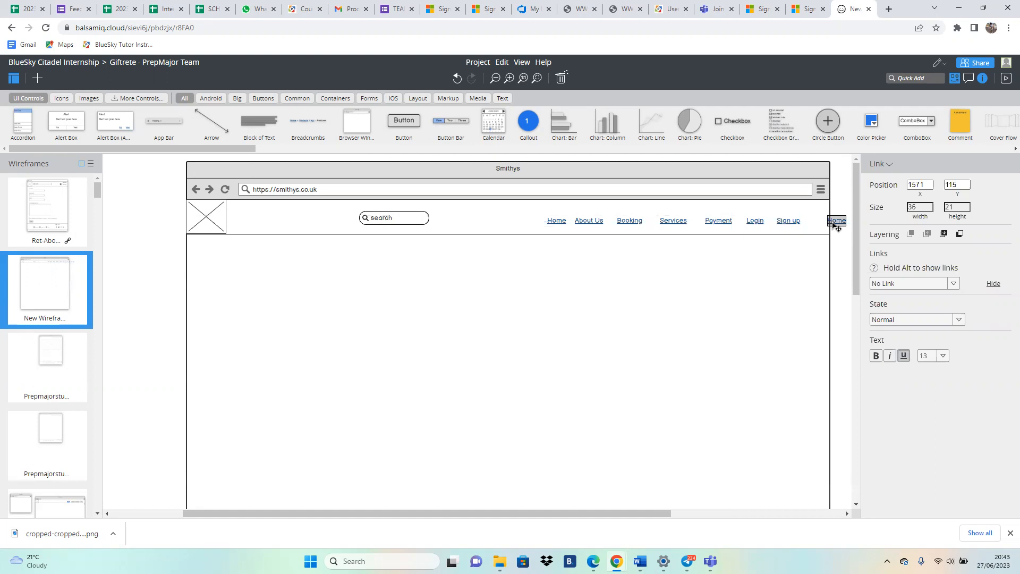
key("Delete")
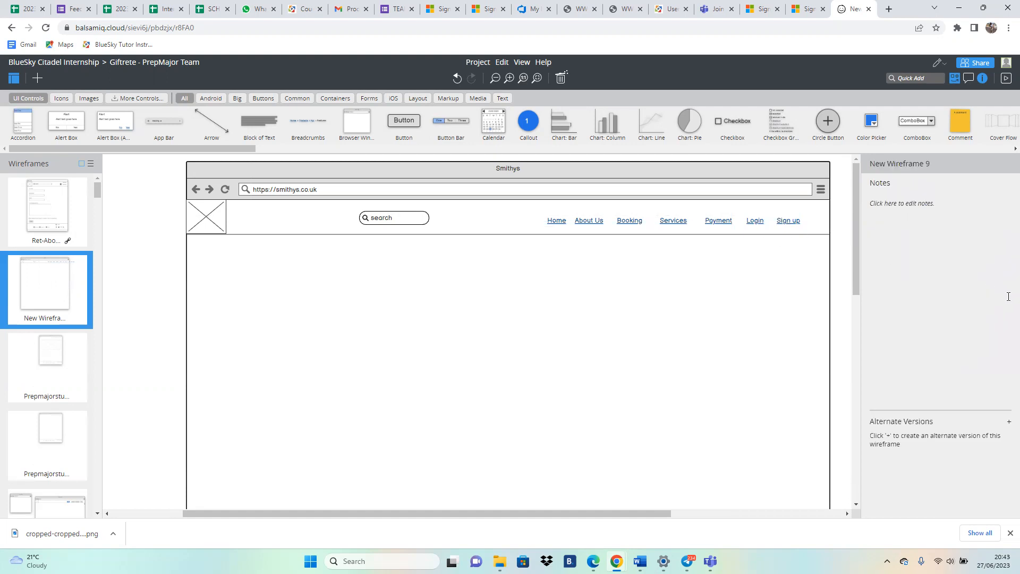
mouse_move(855, 260)
left_mouse_down()
mouse_move(863, 291)
mouse_move(860, 256)
left_mouse_up()
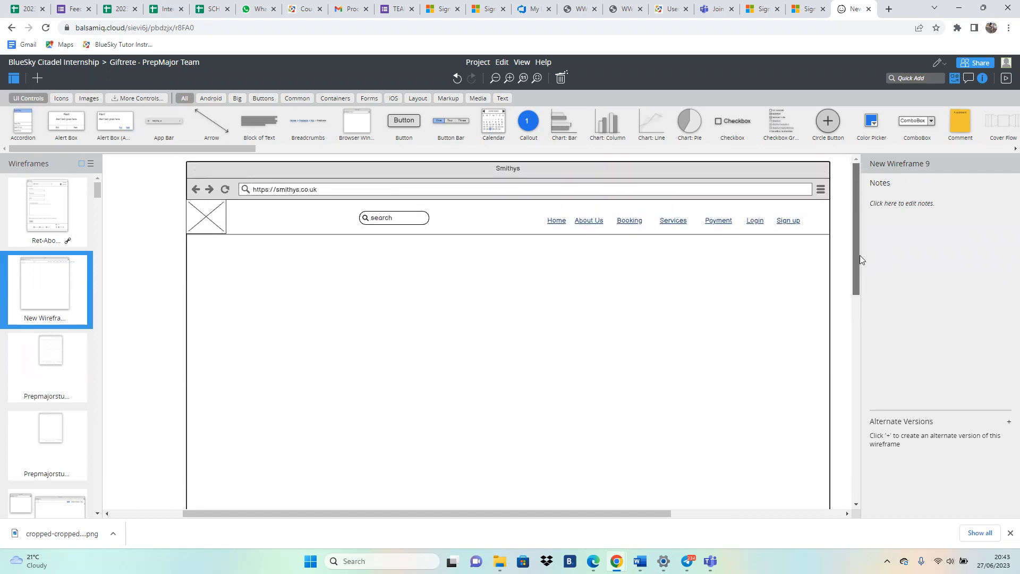
Step: Duplicate the header's horizontal rule and place the copy near the lower end of the browser frame at X 364, Y 1126
left_click(761, 236)
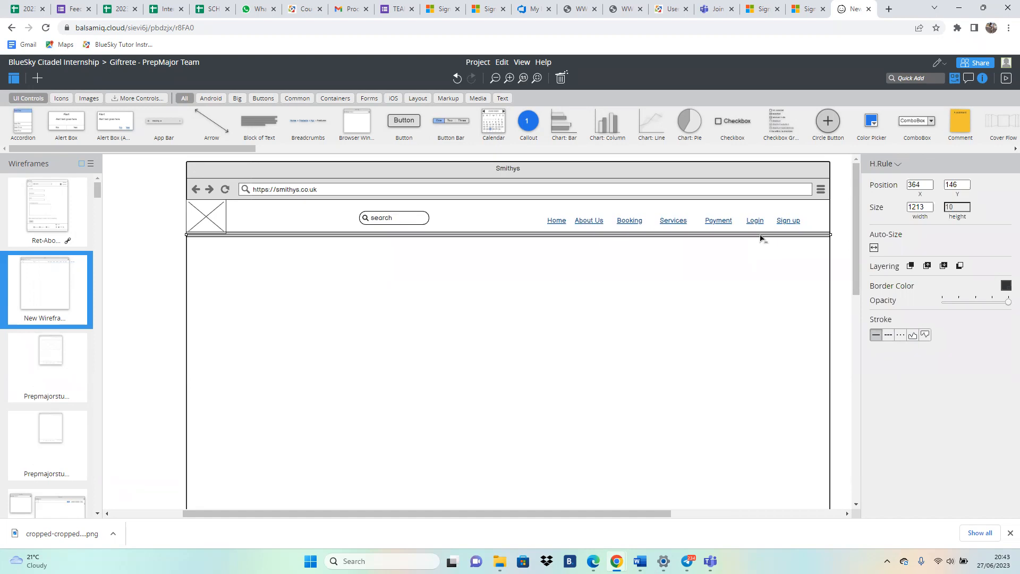
key("shift+Right")
key("shift+Down")
left_click_drag(756, 253, 754, 416)
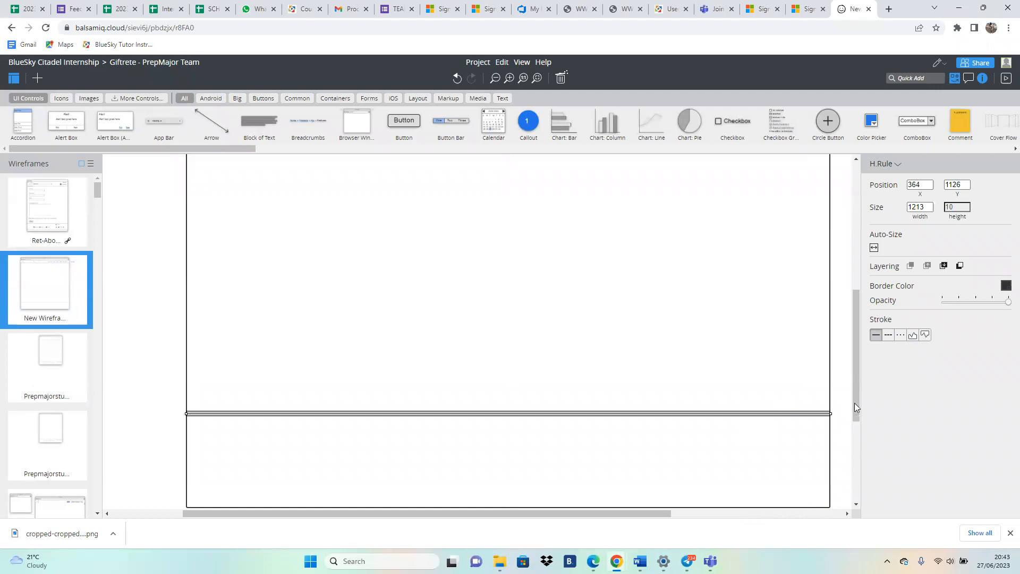
Step: Duplicate the seven header navigation links and place the copies below the footer rule at X 417, Y 1168
left_click_drag(857, 394, 849, 254)
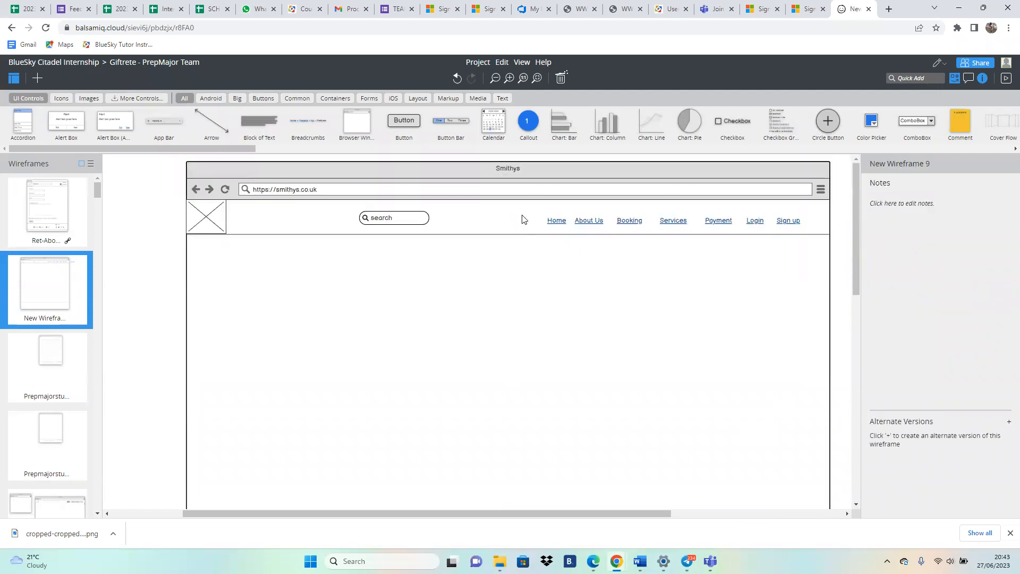
left_click_drag(529, 217, 815, 234)
key("ctrl+d")
left_click_drag(758, 228, 418, 491)
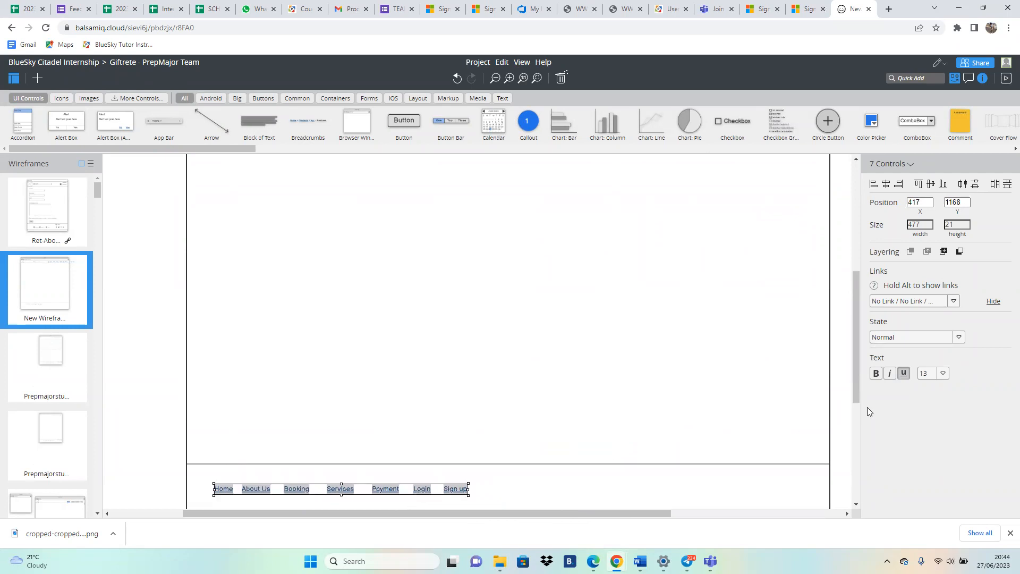
left_click_drag(857, 369, 861, 399)
left_click(494, 418)
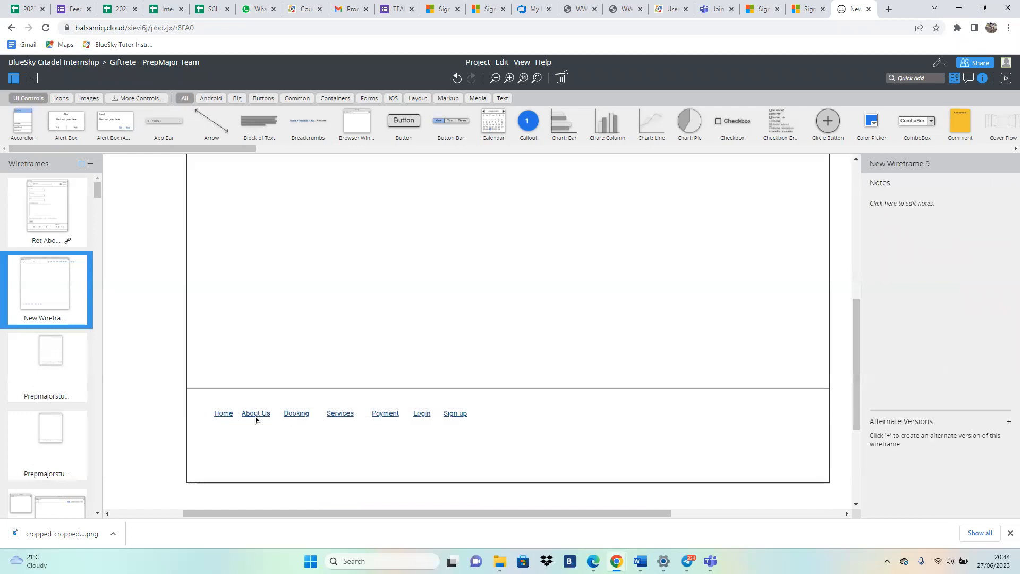
Step: Rename the footer's Home link as Membership
left_click(225, 420)
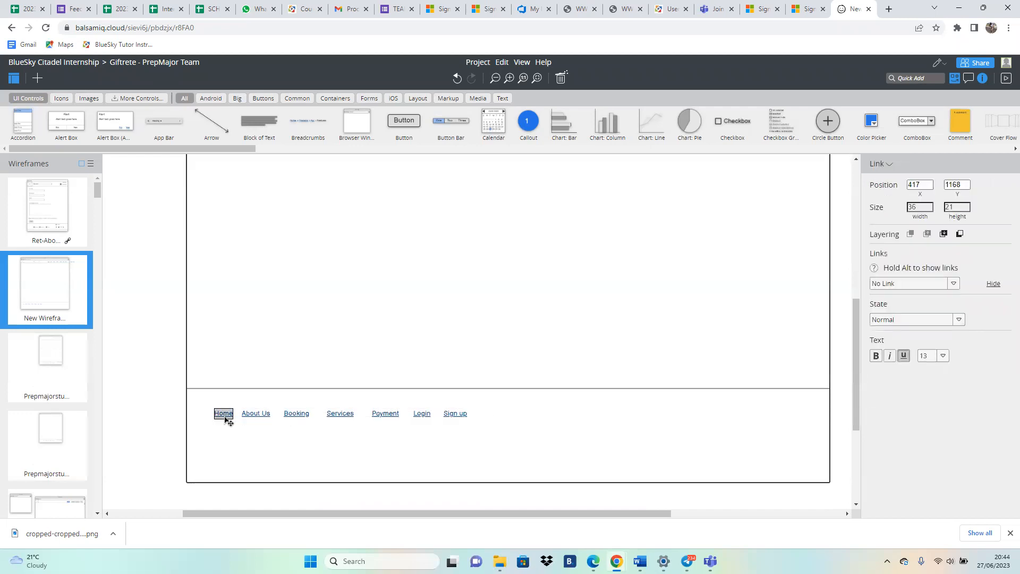
double_click(225, 419)
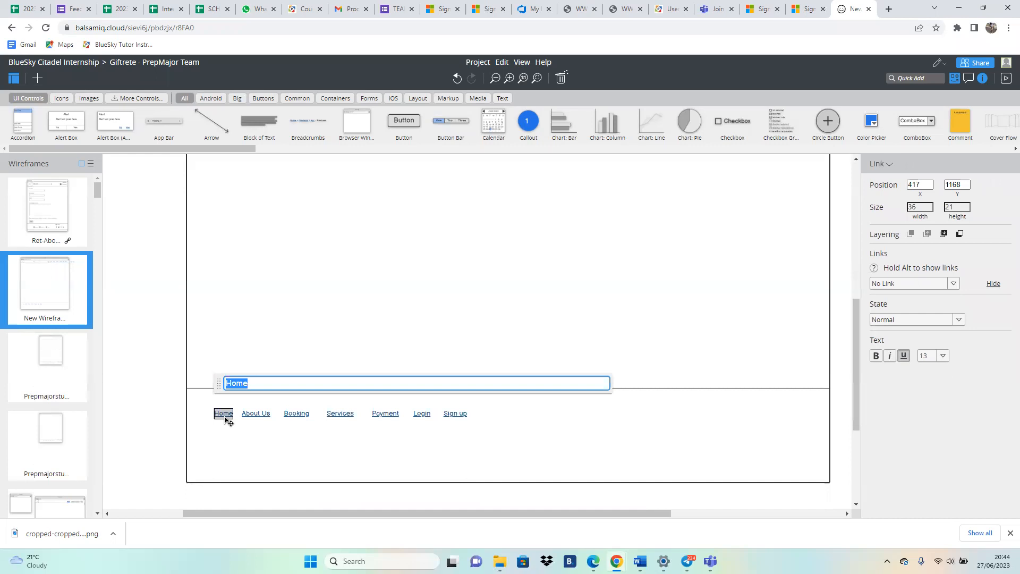
type("Me")
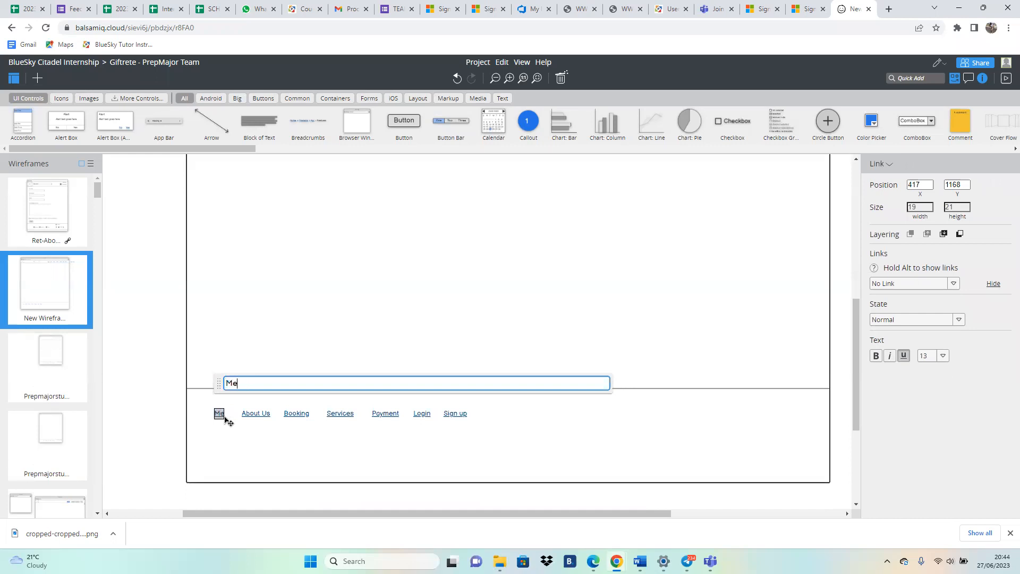
type("mber")
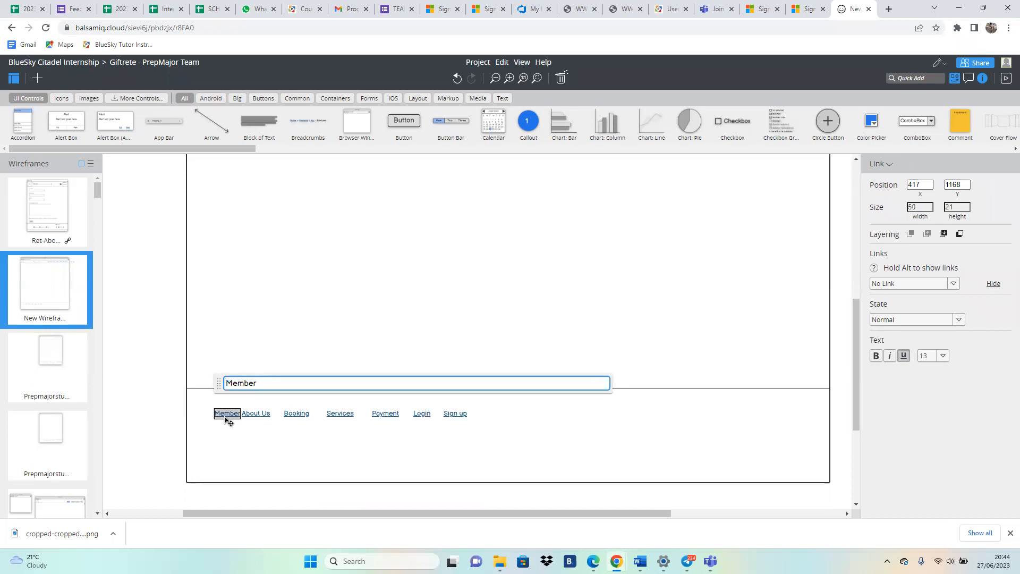
type("ship")
Step: Move the footer's About Us link below Membership to X 417, Y 1220 and rename it Career
left_click(264, 413)
left_click_drag(276, 418, 223, 446)
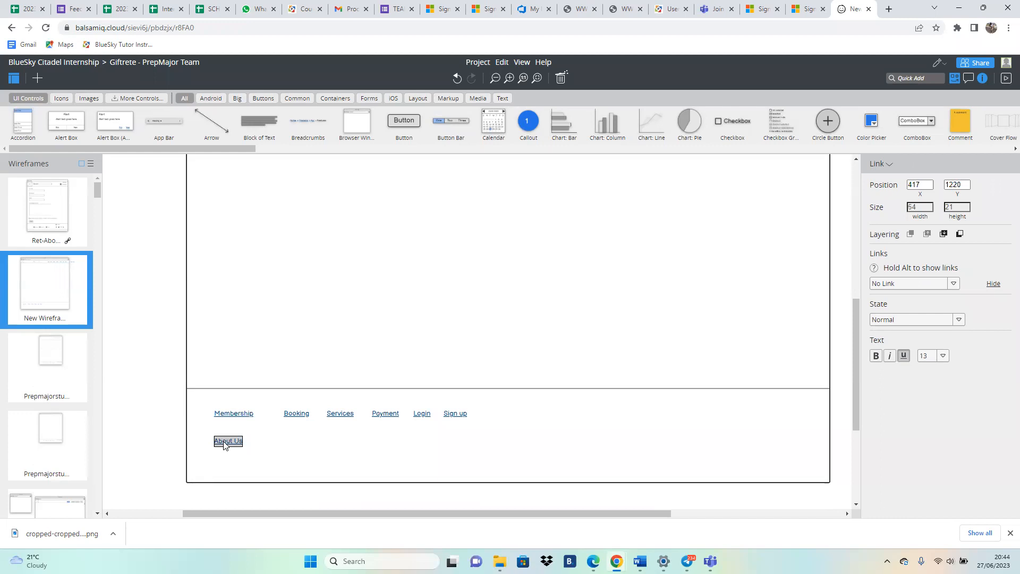
double_click(224, 445)
type("Ca")
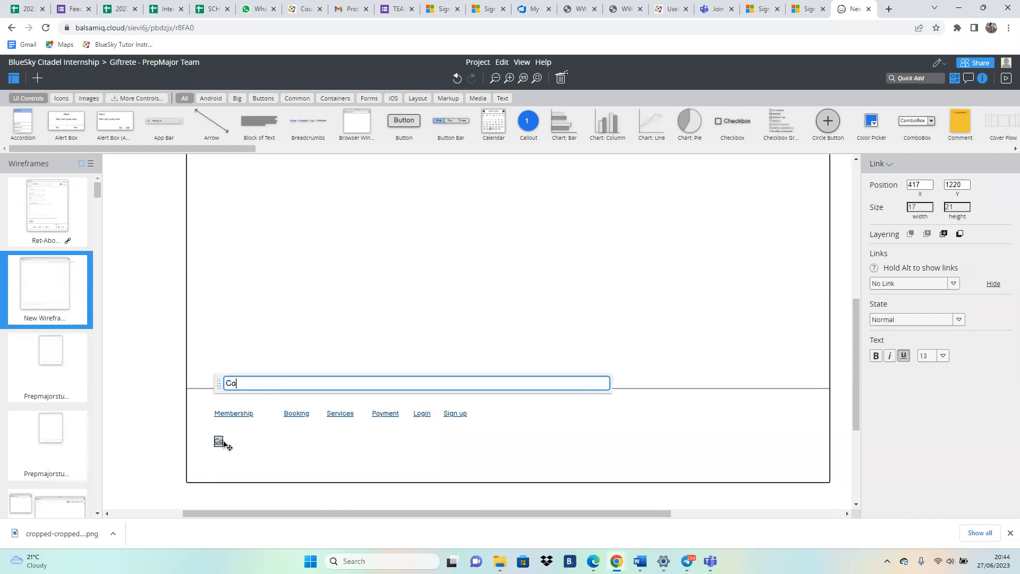
type("rreer")
Step: Rename the footer's Booking link as Terms and Conditions and bring it closer to the Membership link
left_click(294, 419)
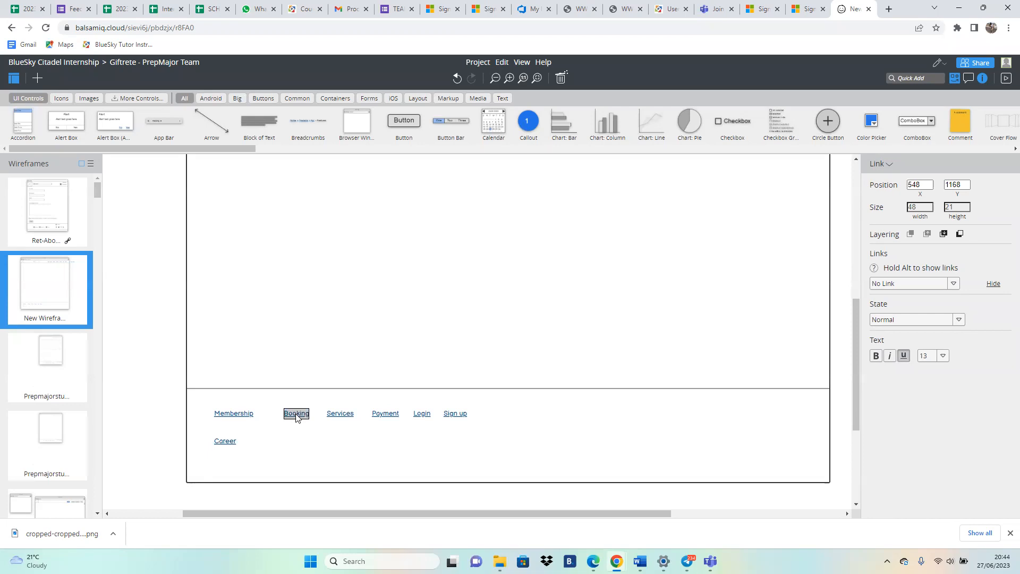
double_click(304, 417)
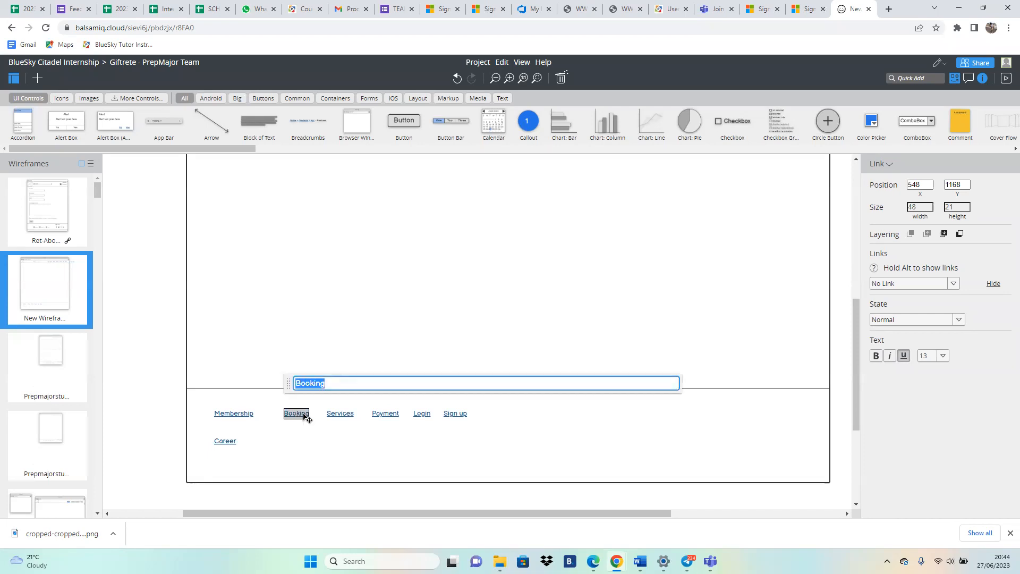
type("Terms and Condi")
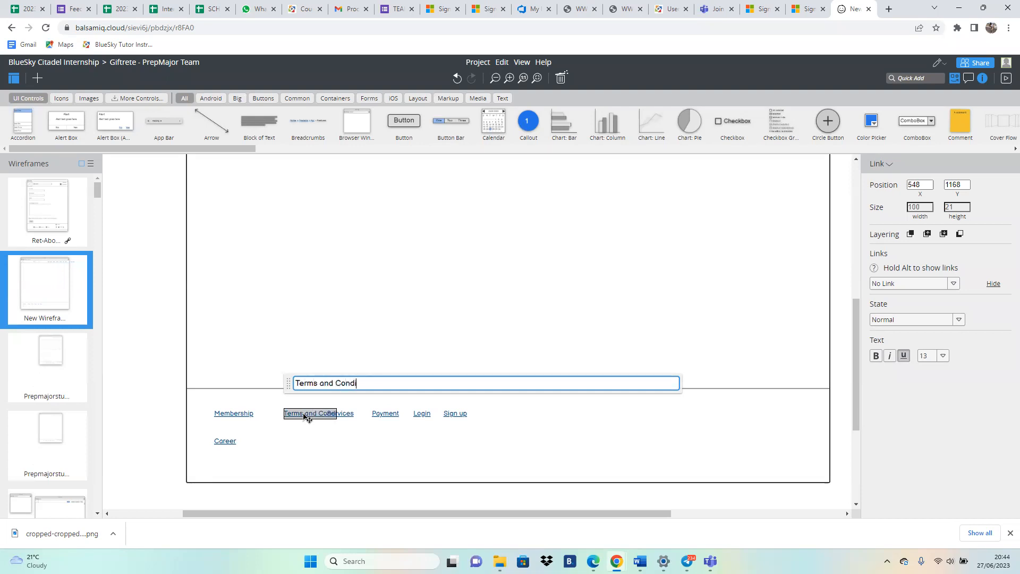
type("tions")
key("Return")
Step: Move the footer's Services link below Terms and Conditions to X 515, Y 1220 and rename it FAQ
left_click_drag(321, 418, 290, 444)
double_click(289, 444)
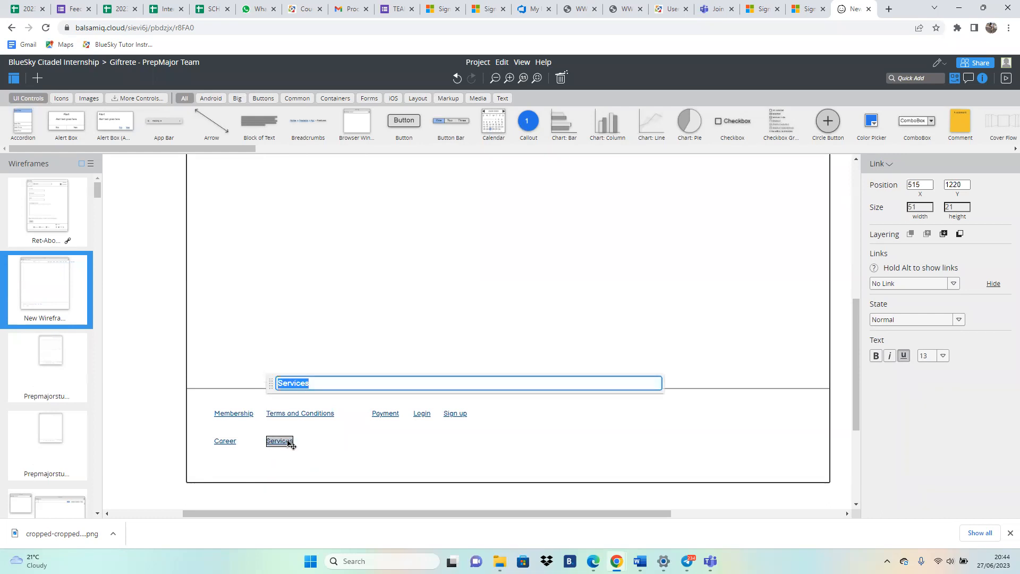
type("FAQ")
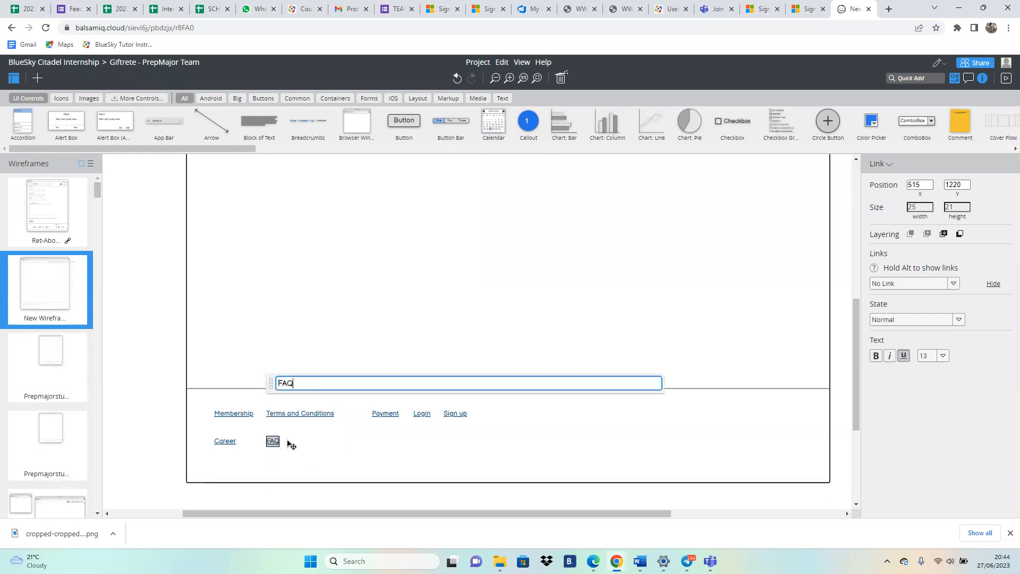
Step: Rename the footer's Payment link as Partners and move it left to X 690, Y 1168
left_click(391, 415)
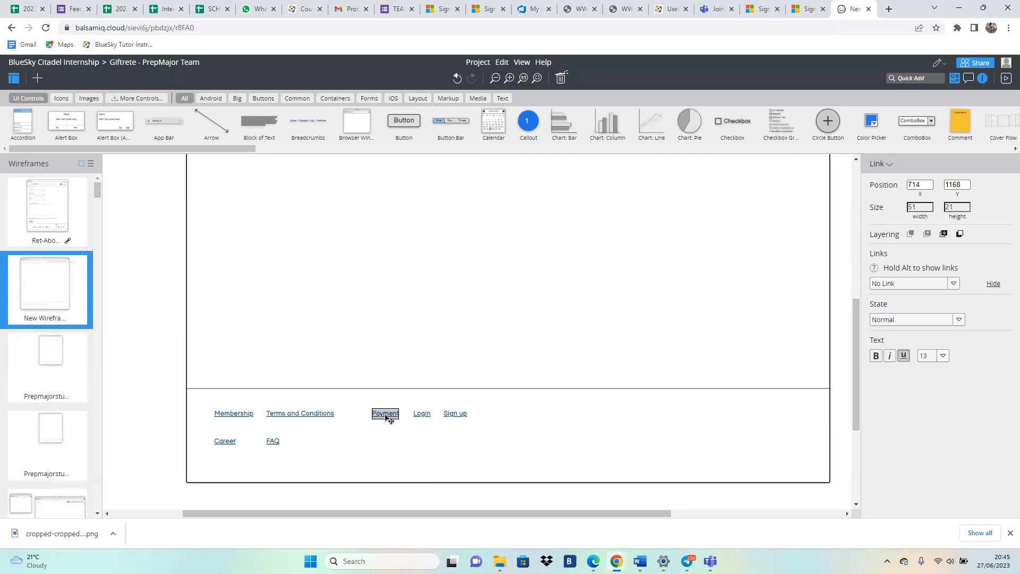
double_click(386, 415)
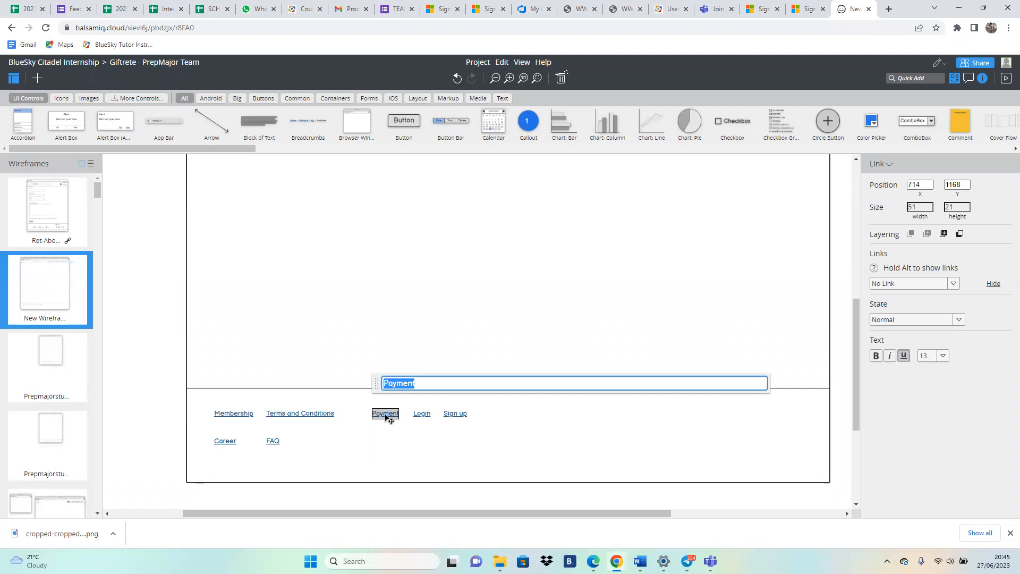
type("Partners")
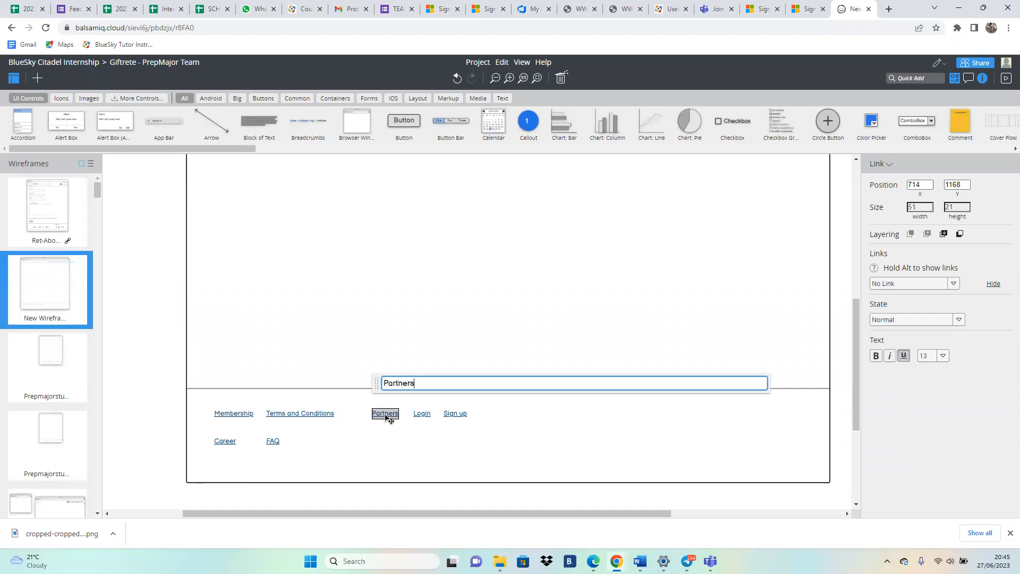
left_click_drag(386, 418, 372, 420)
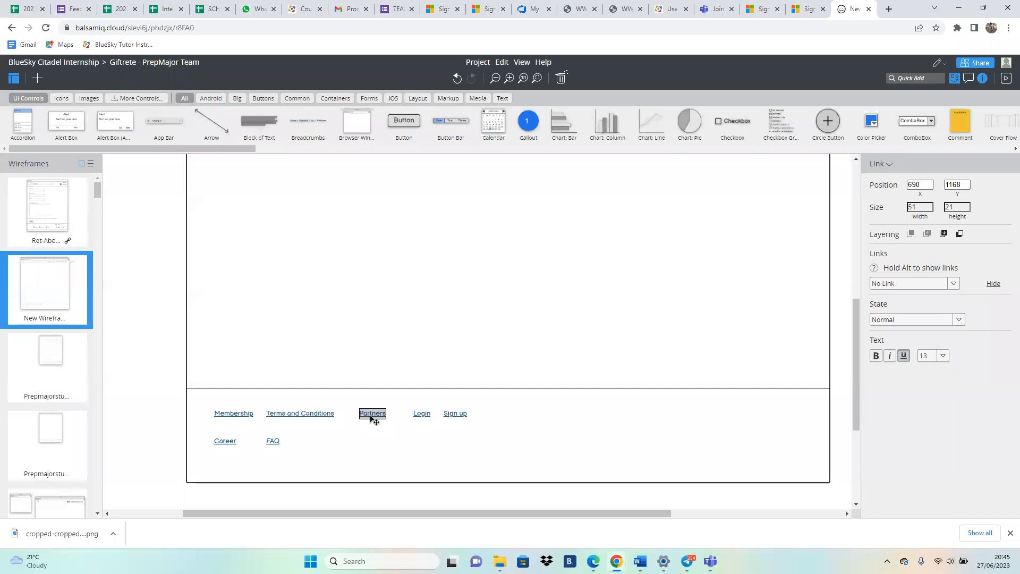
Step: Move the footer's Login link below Partners to X 690, Y 1220 and rename it Privacy Policy
left_click_drag(419, 416, 371, 446)
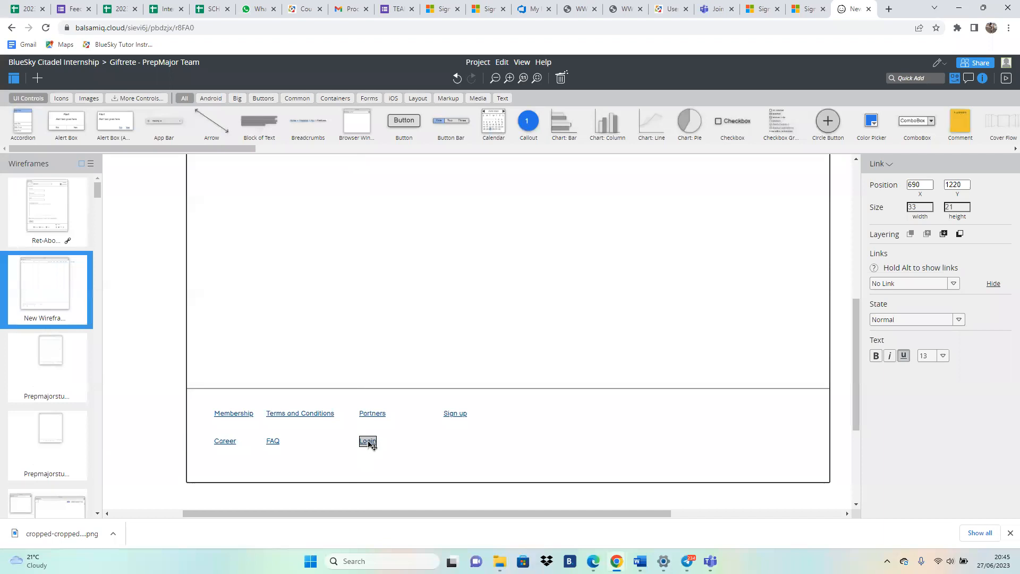
double_click(371, 444)
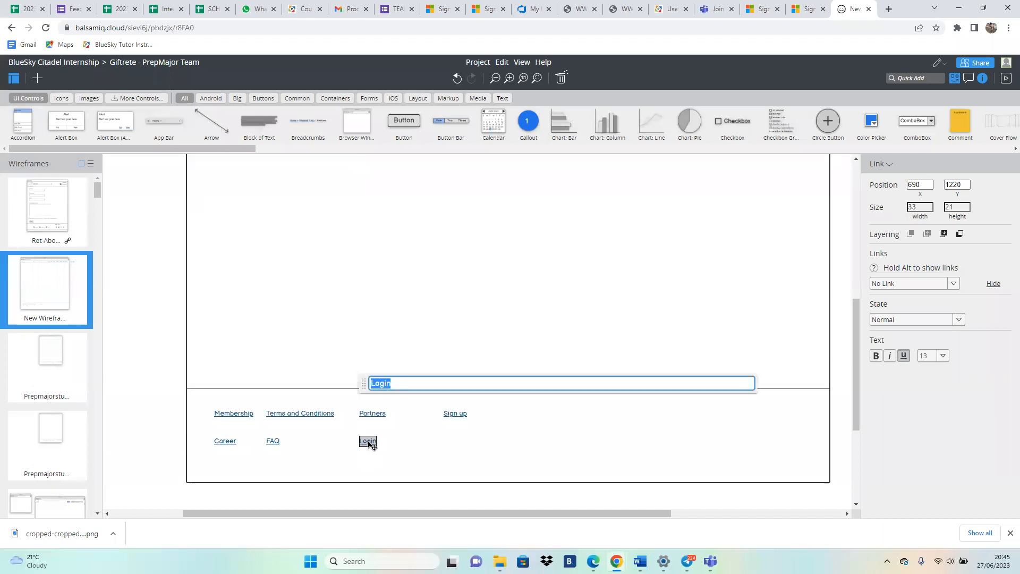
type("Privacy ")
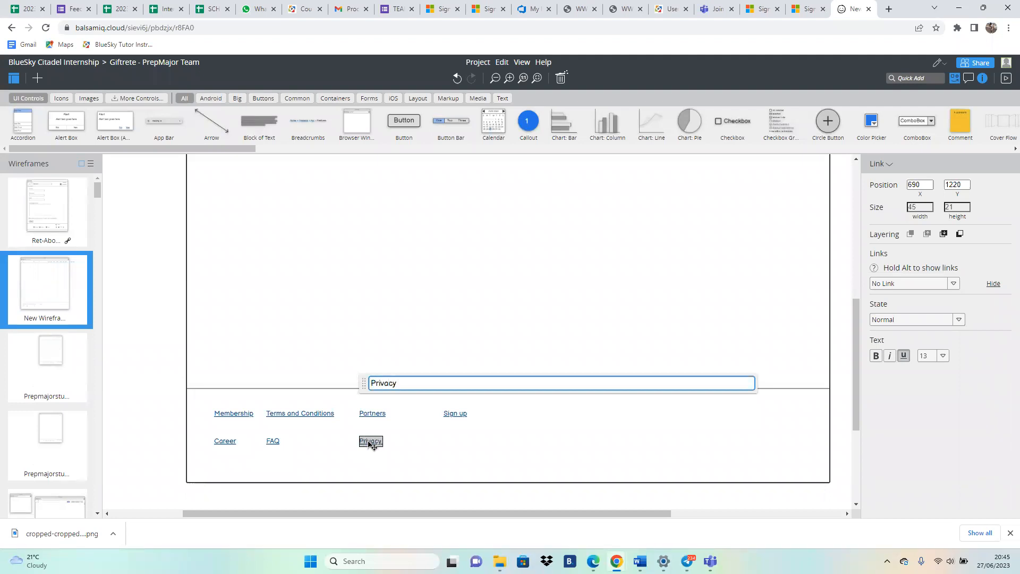
type("Policy")
left_click(416, 458)
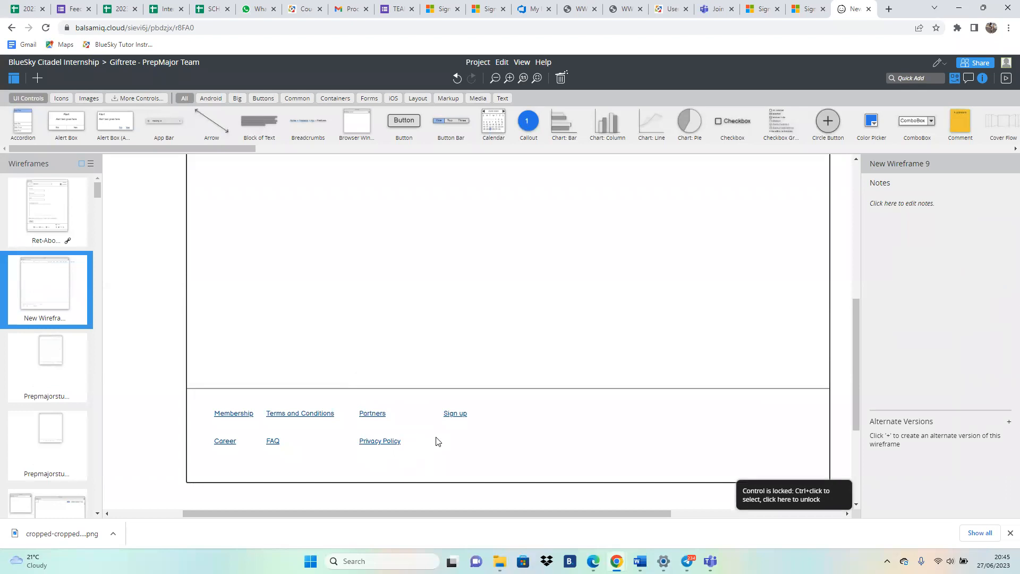
Step: Rename the footer's Sign up link as Cookies Policy
left_click(461, 414)
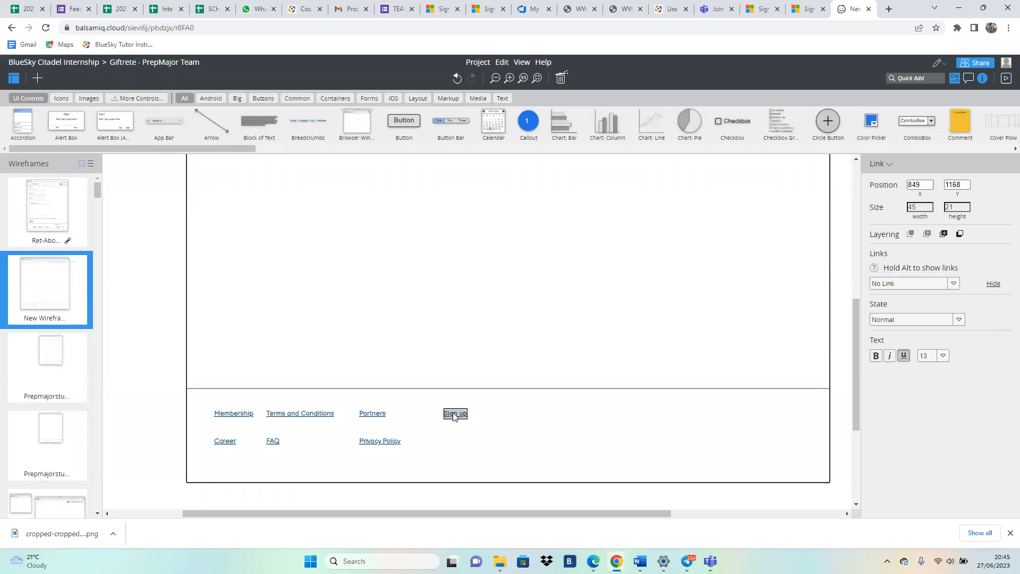
double_click(455, 417)
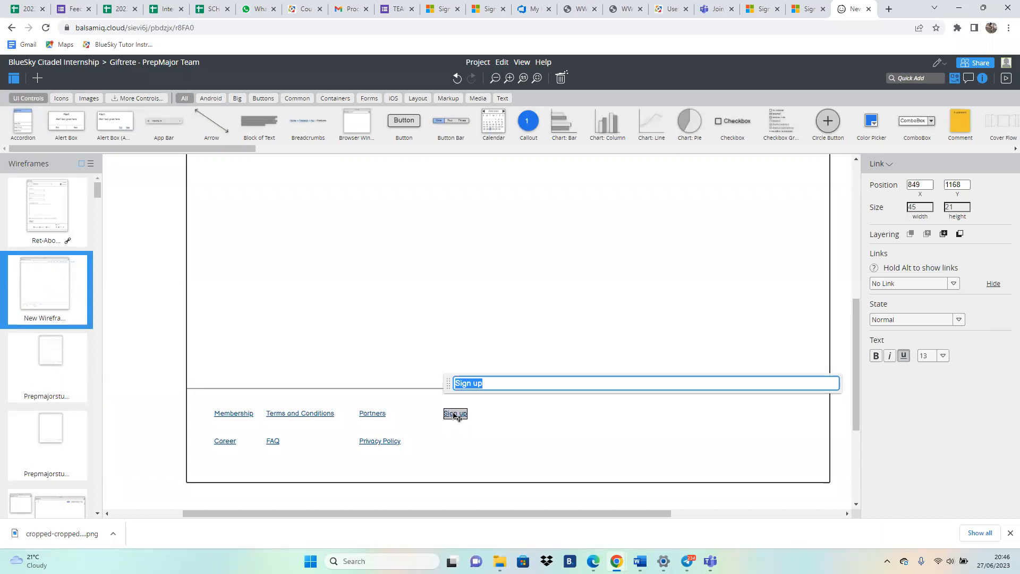
type("C")
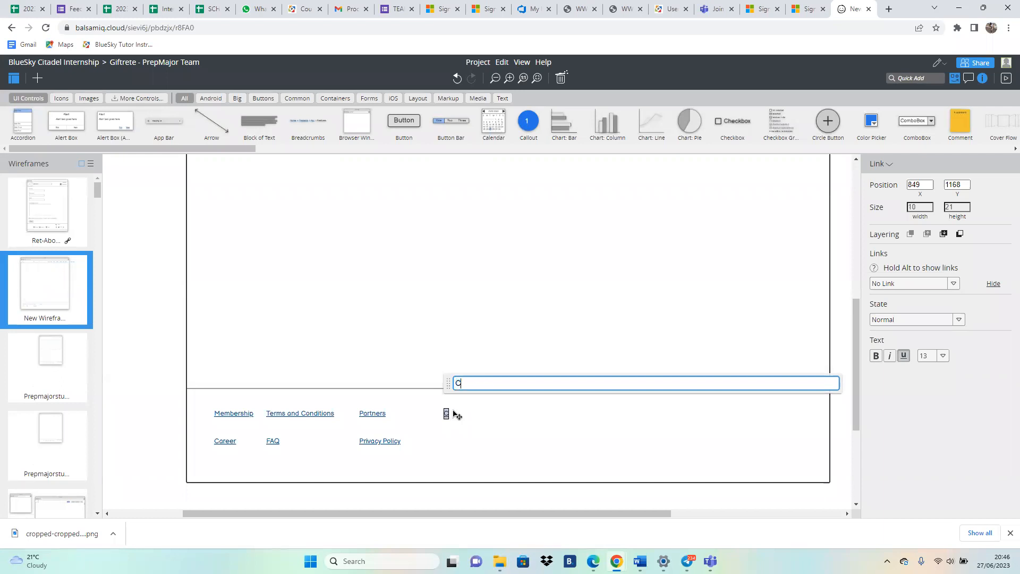
type("ookies Policy")
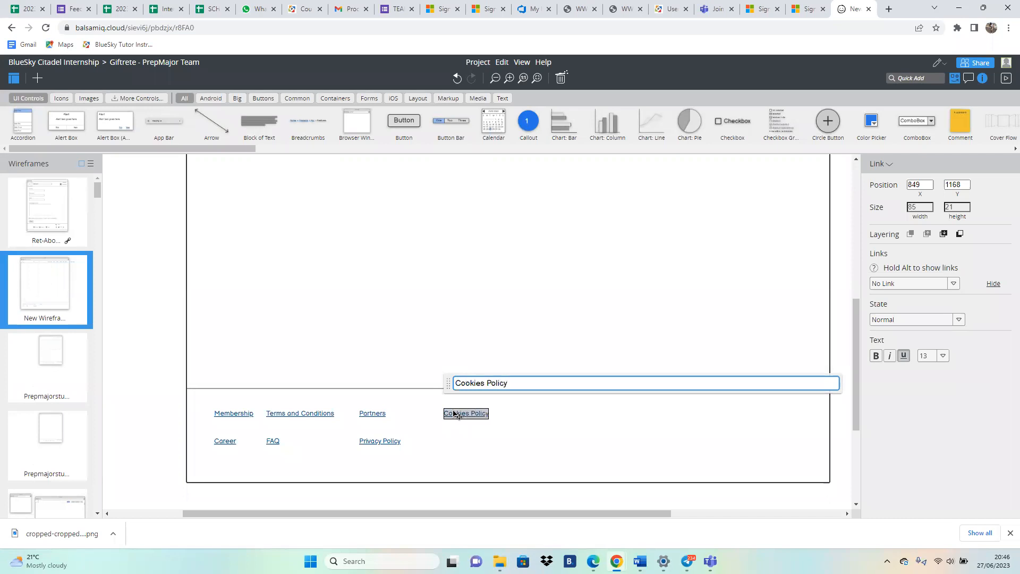
left_click(483, 433)
Step: Move the Cookies Policy link left to X 816, Y 1168 and place a copy directly below it at Y 1220
left_click_drag(469, 418, 447, 447)
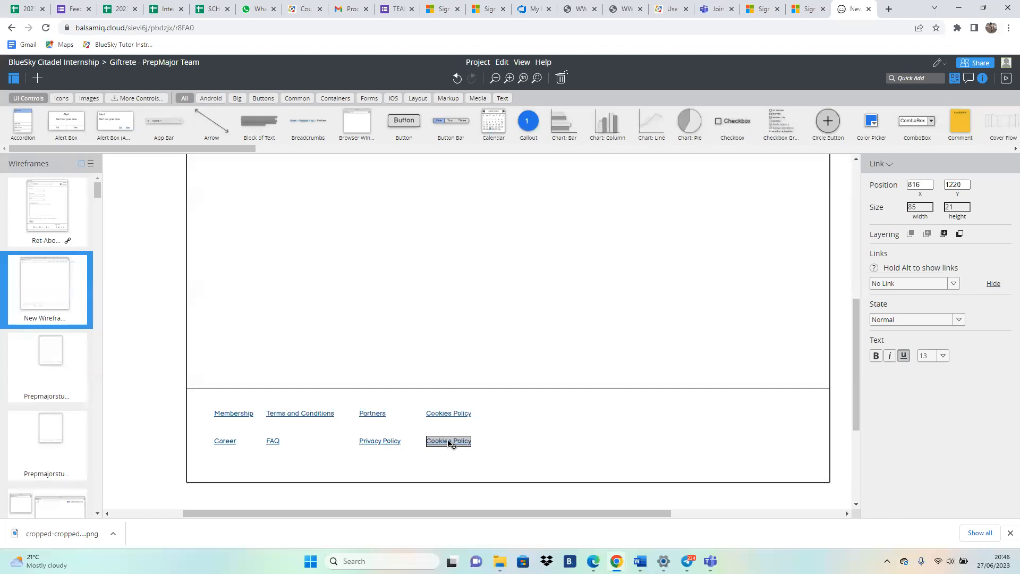
double_click(452, 444)
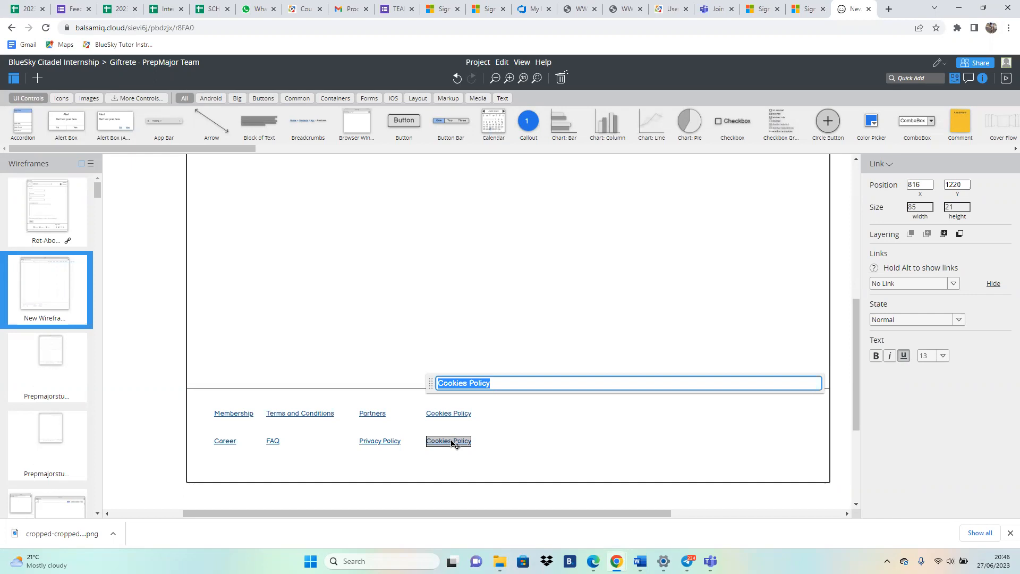
Step: Place a copy of the upper Cookies Policy link at X 949, Y 1168 and rename it Location
left_click(466, 415)
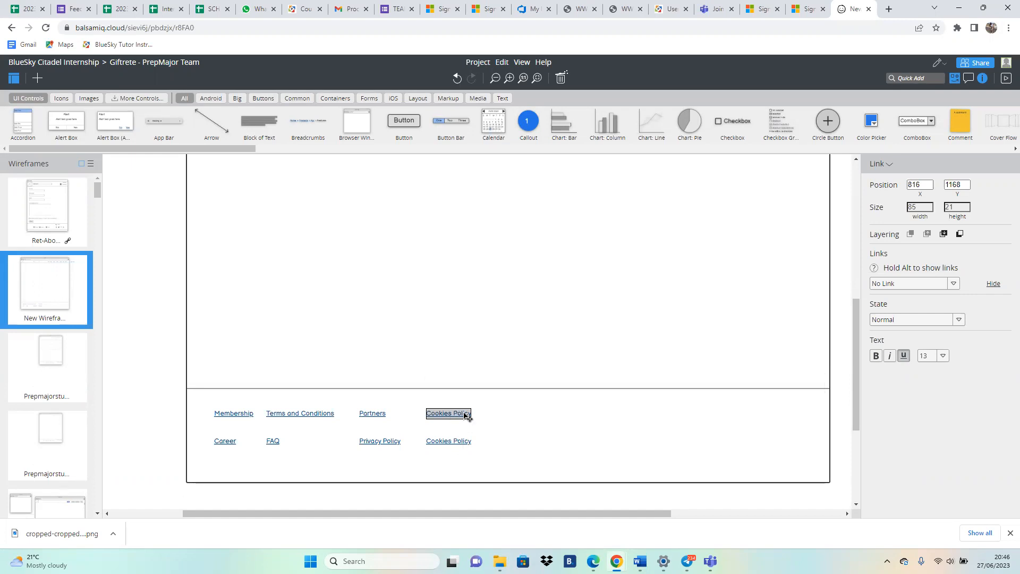
key("ctrl+d")
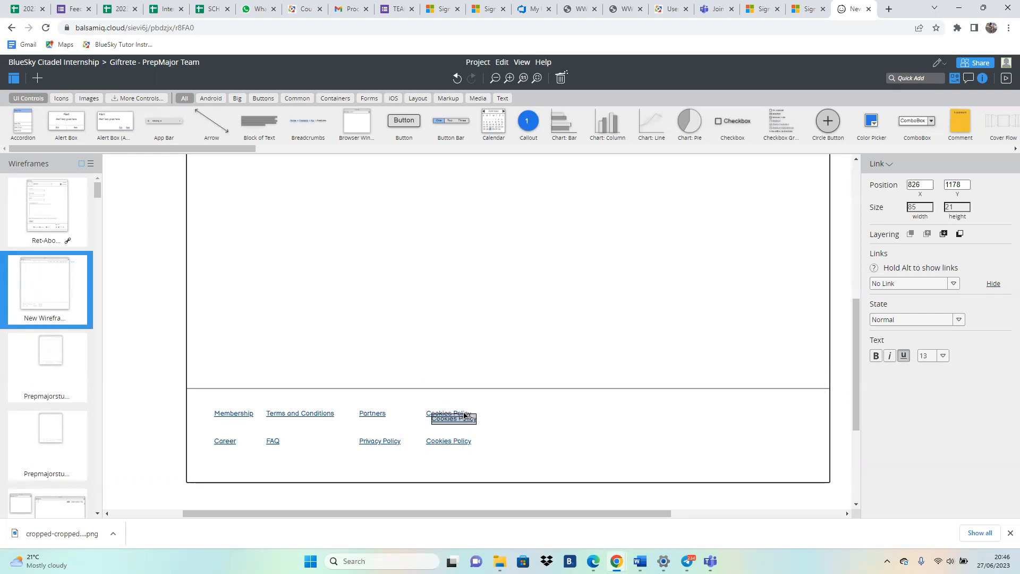
left_click_drag(463, 417, 536, 416)
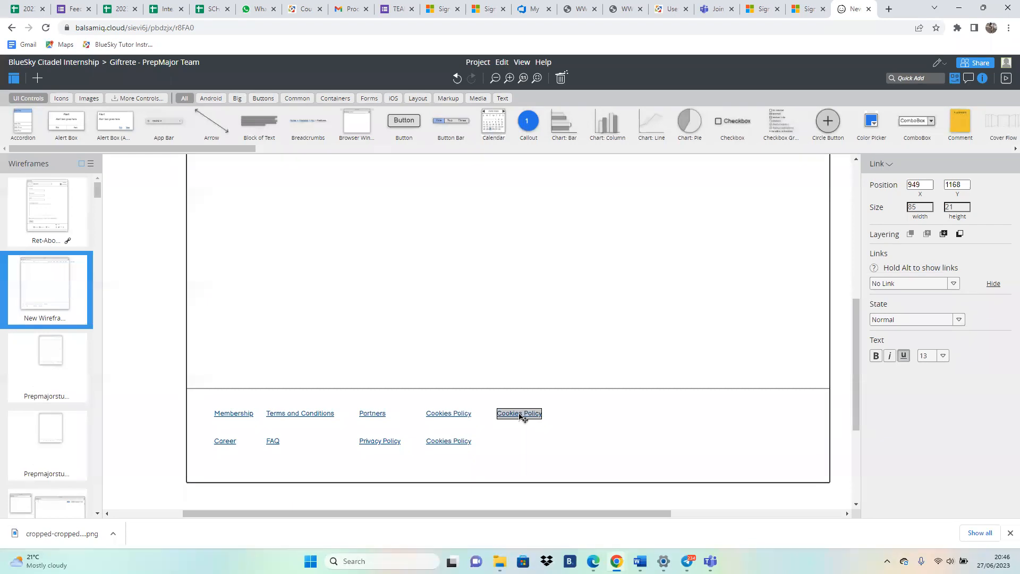
double_click(520, 418)
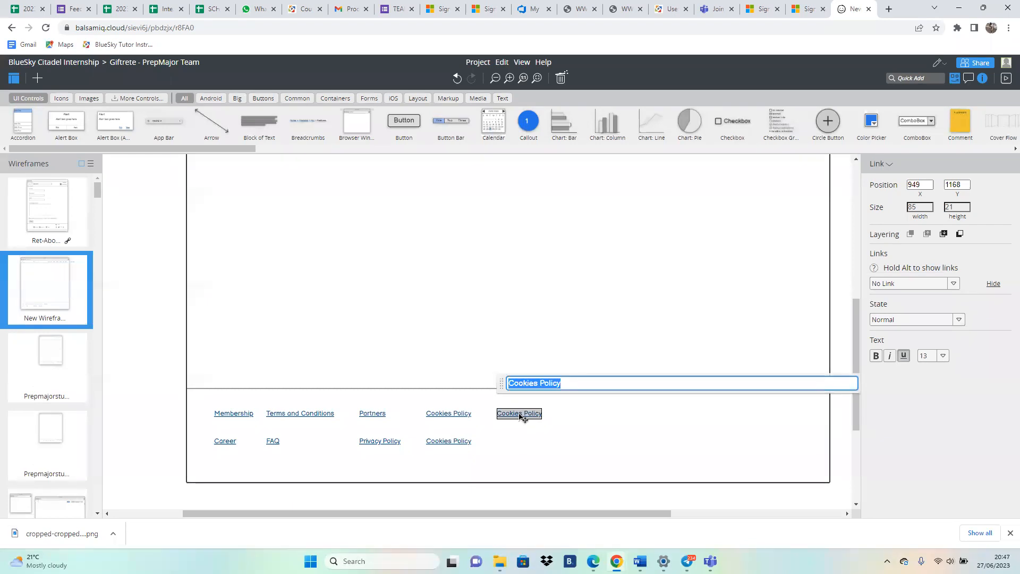
type("Location")
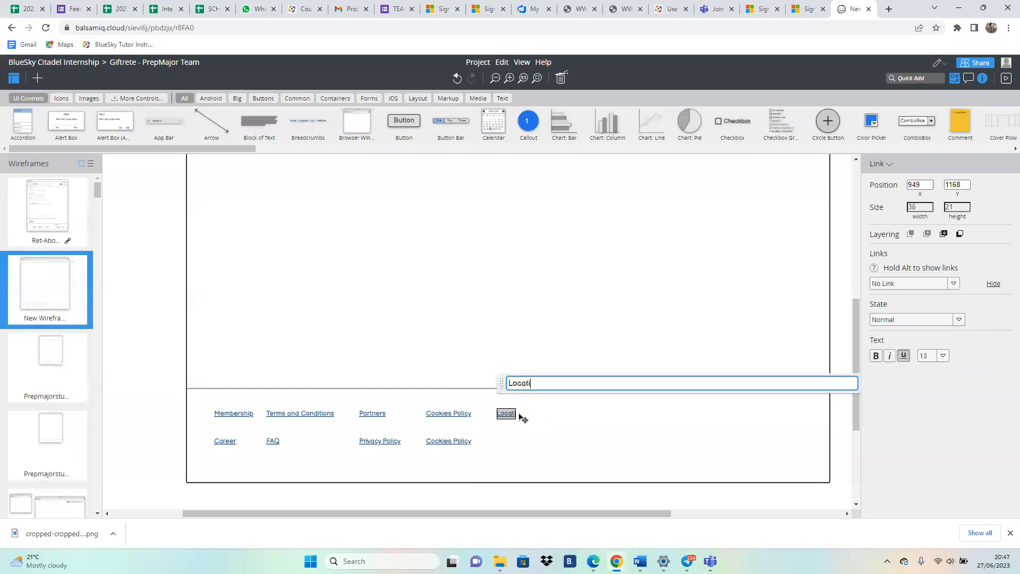
left_click(563, 417)
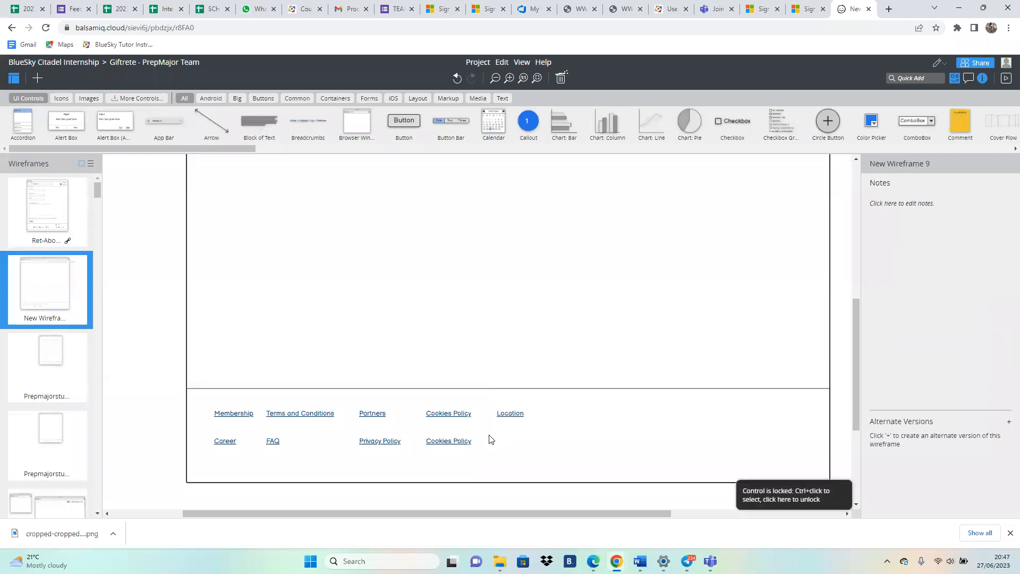
Step: Rename the lower Cookies Policy link in the footer as Contact Us
left_click(461, 444)
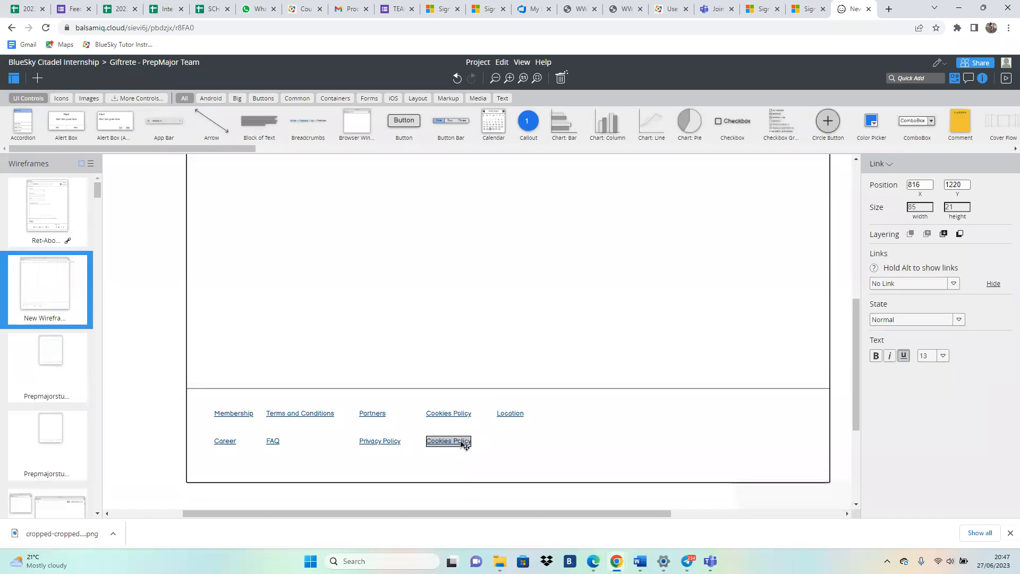
double_click(456, 443)
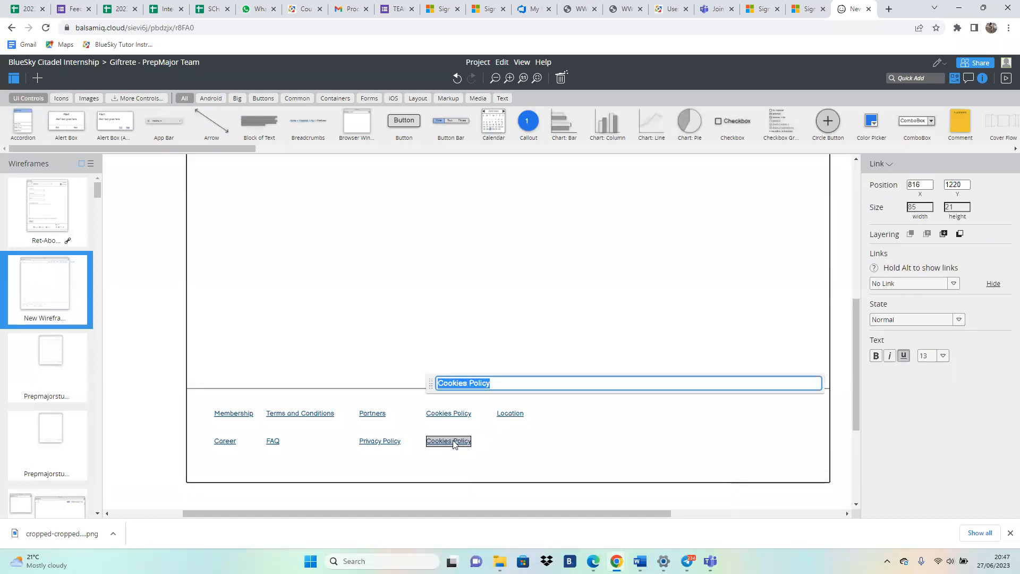
type("Con")
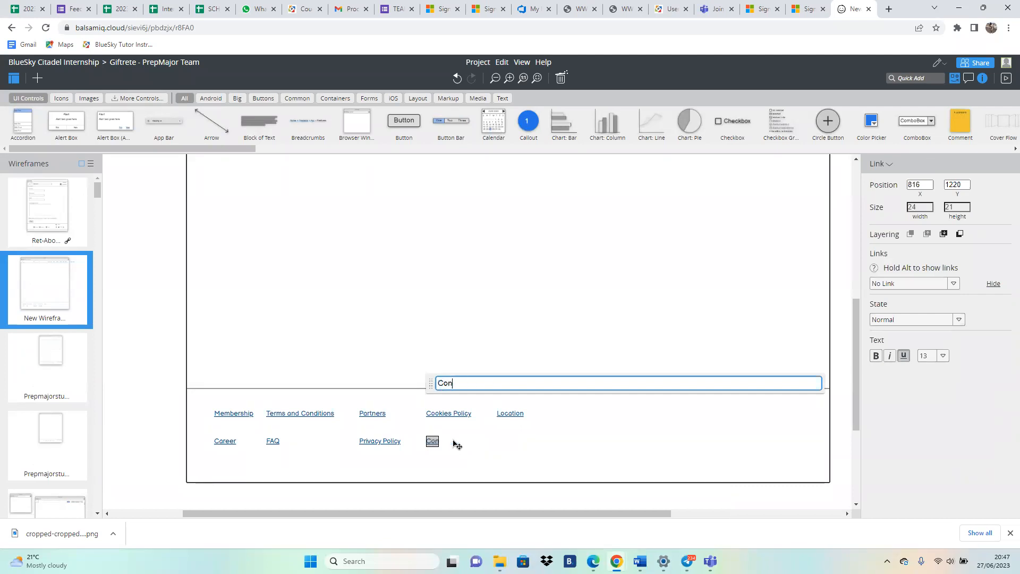
type("tact Us")
left_click(513, 423)
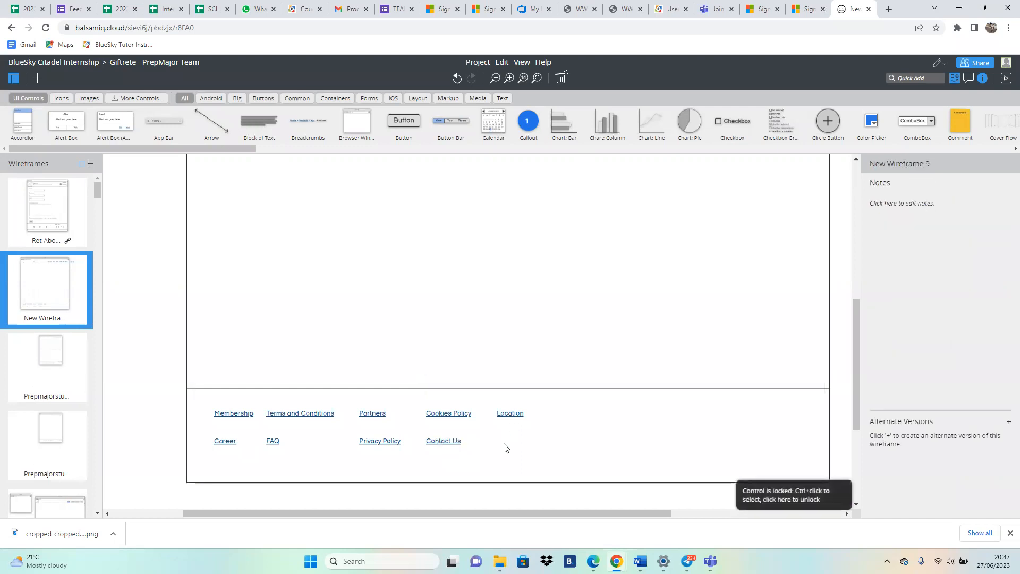
Step: Add a 199 by 54 block of text below the Location link at X 949, Y 1204, and shift the link to X 955
left_click_drag(260, 117, 575, 438)
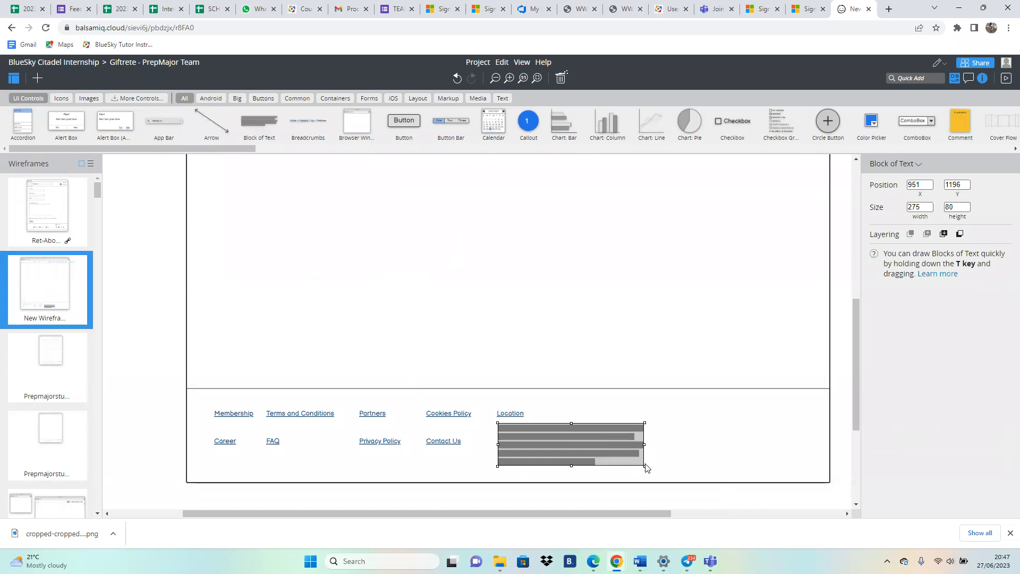
left_click_drag(644, 465, 604, 452)
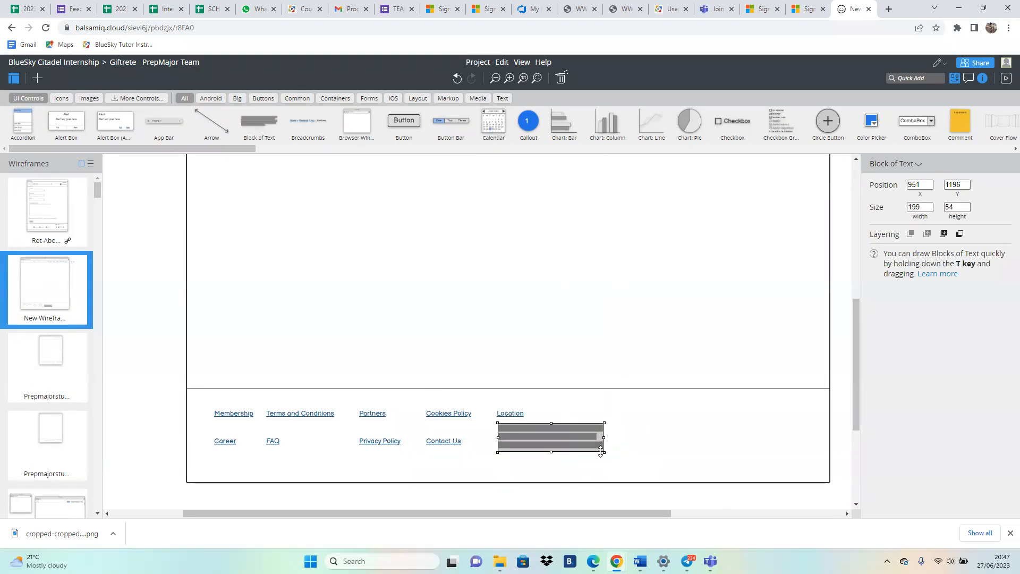
left_click_drag(528, 444, 525, 447)
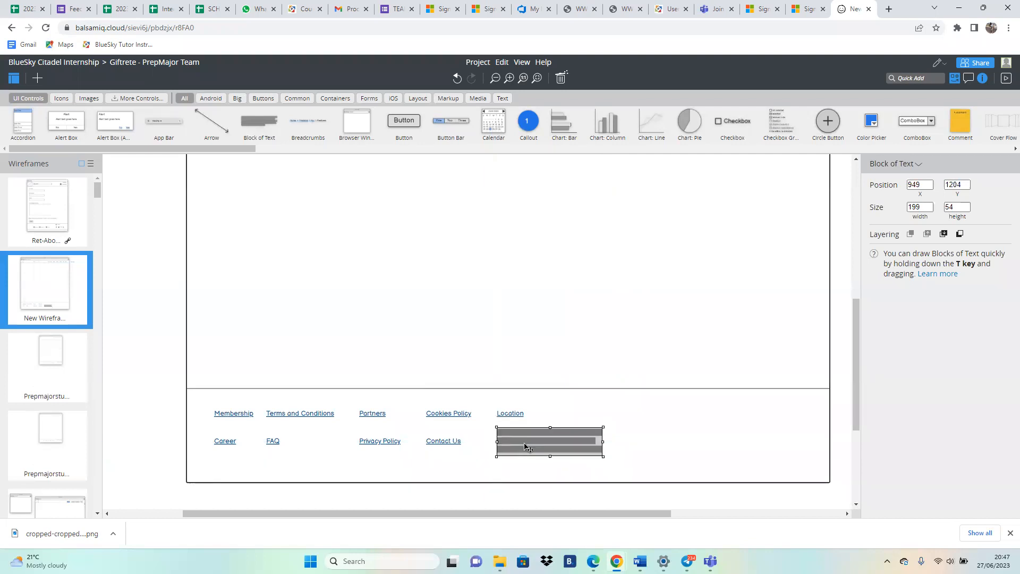
left_click(628, 445)
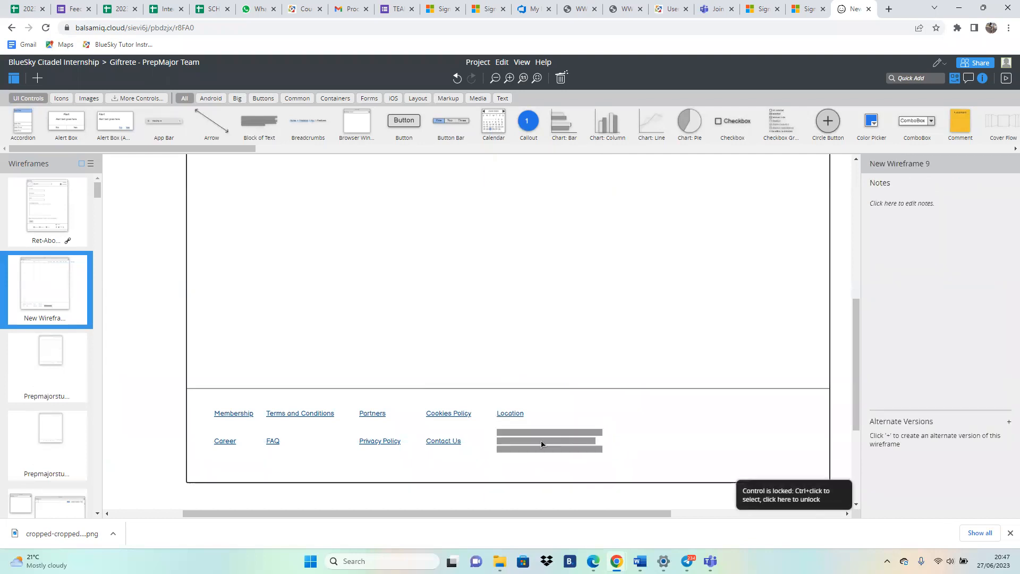
left_click_drag(507, 415, 510, 418)
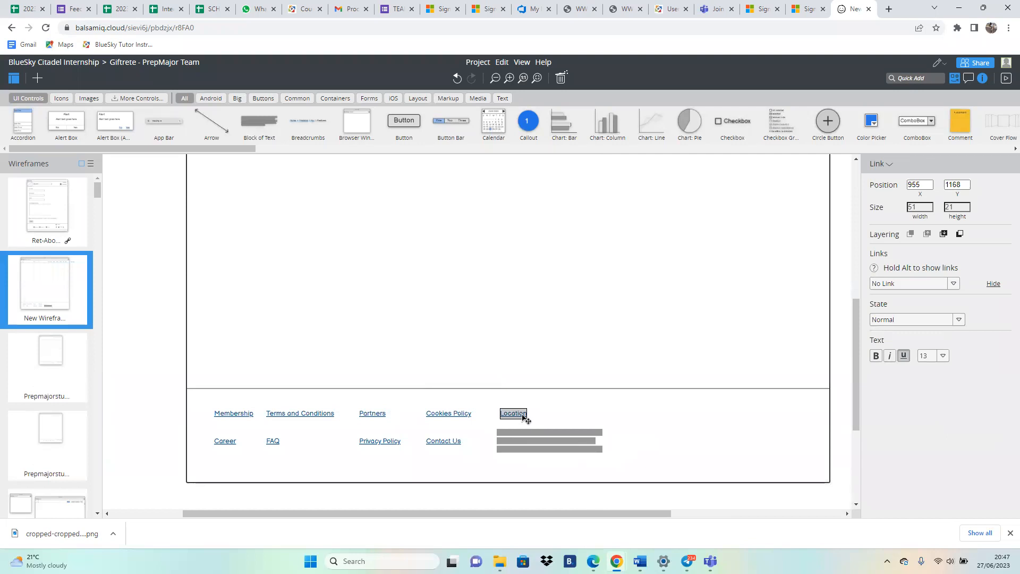
Step: Place a copy of the Location link at X 1205, Y 1168 and rename it Connect with us
key("ctrl+v")
left_click_drag(528, 423, 655, 419)
double_click(652, 416)
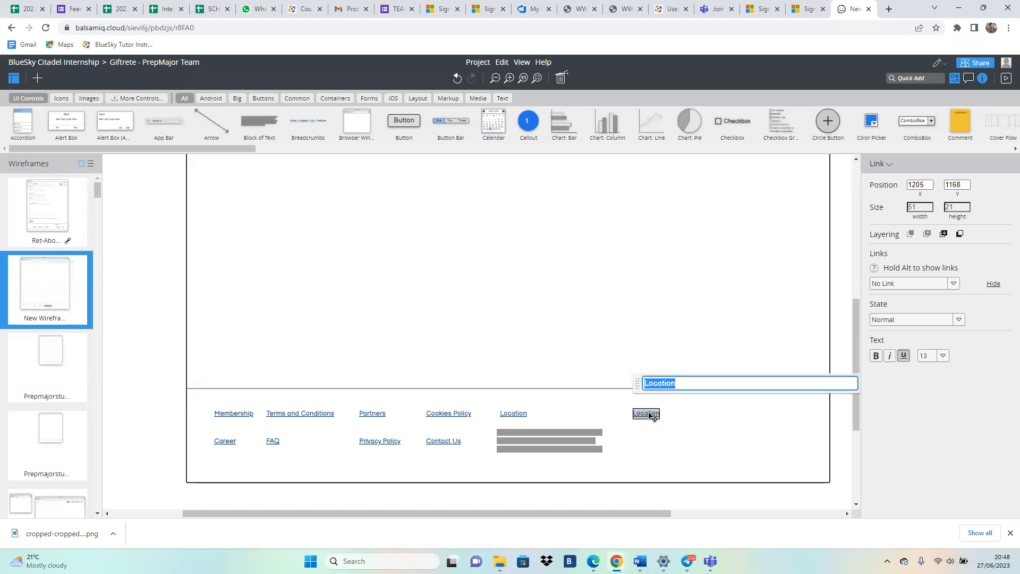
type("Connect with ")
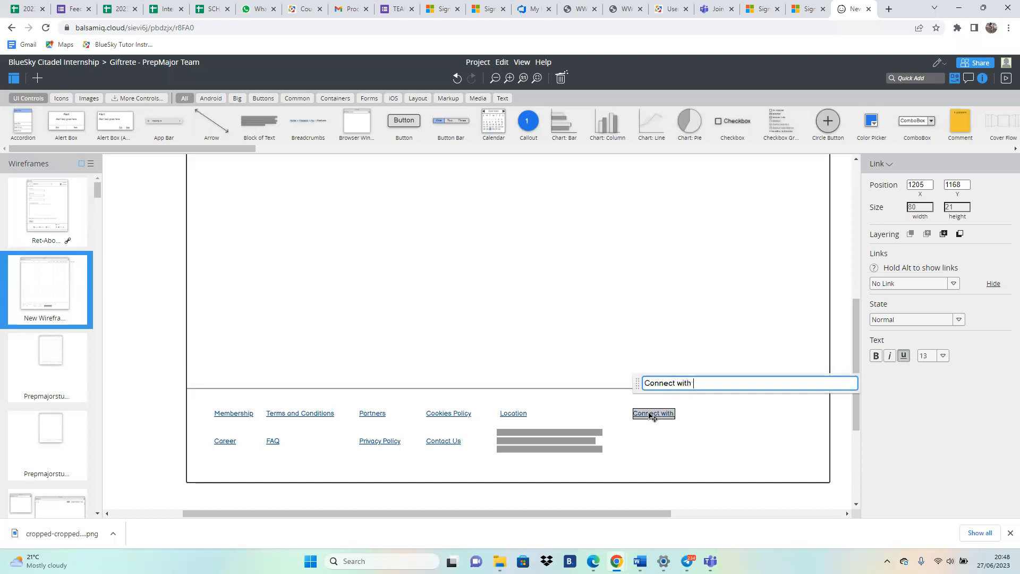
type("us")
left_click(679, 446)
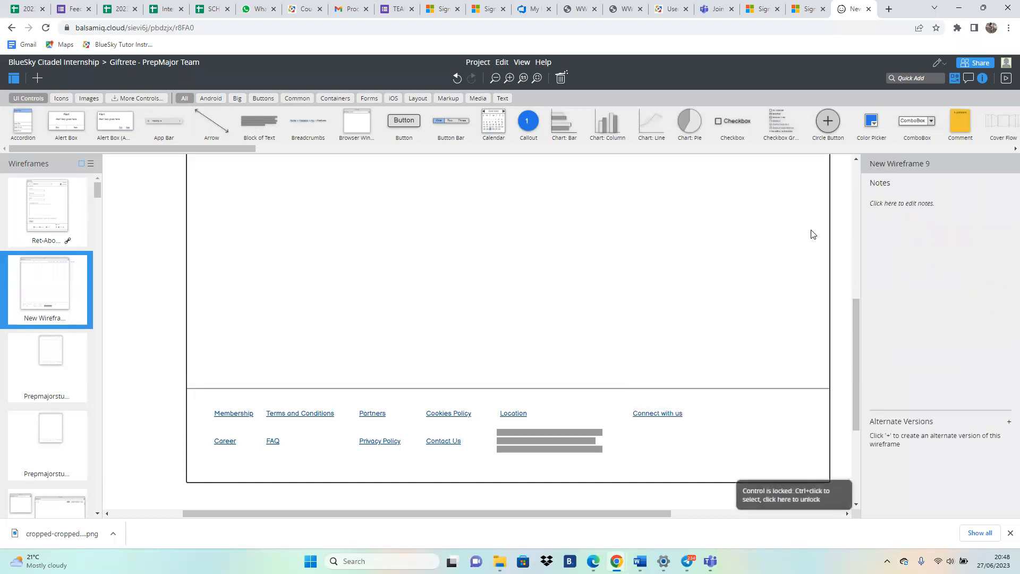
Step: Add a Facebook F icon below the Connect with us link at X 1205, Y 1211
left_click(912, 78)
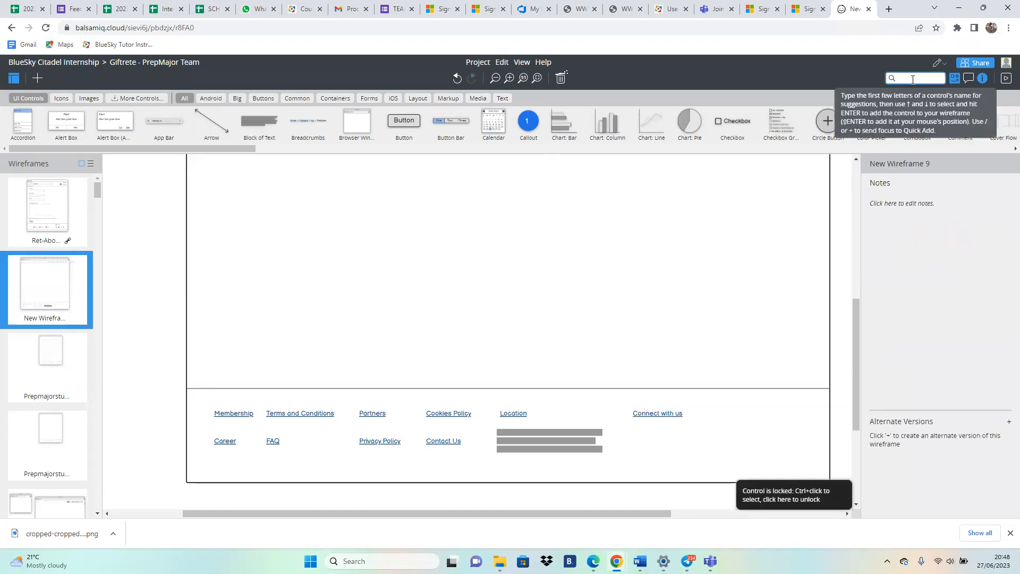
type("fa")
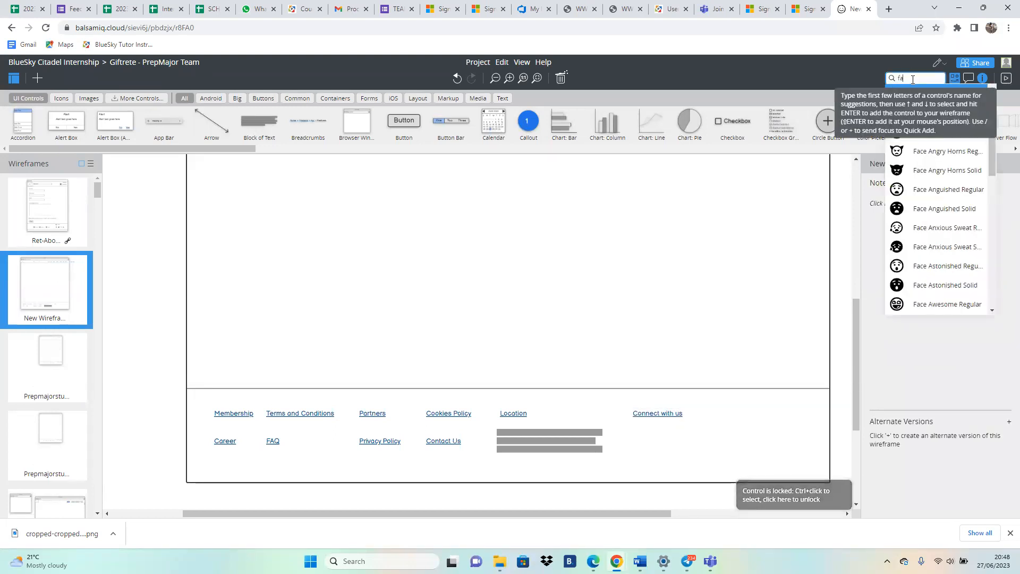
type("ceboo")
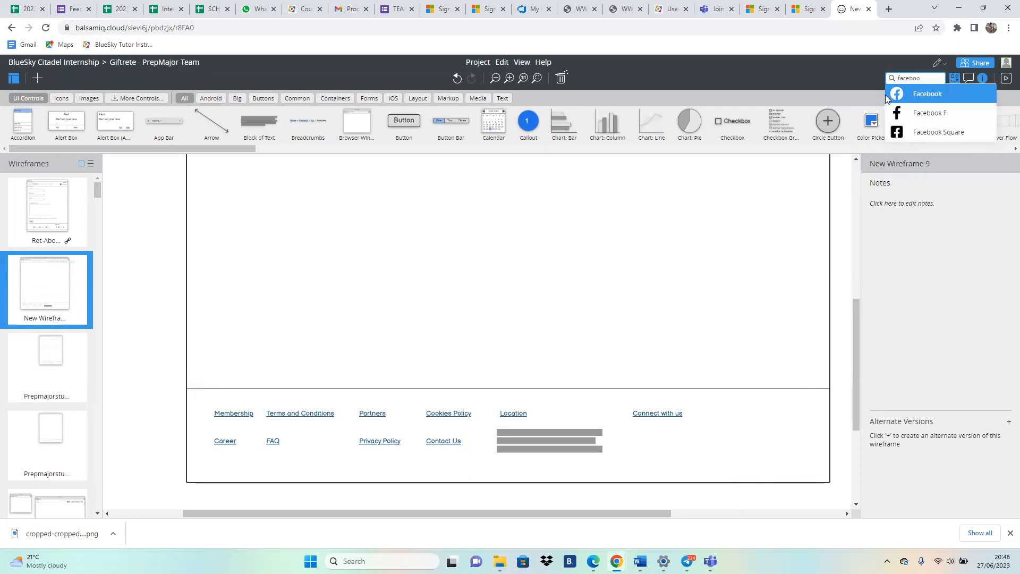
left_click(913, 109)
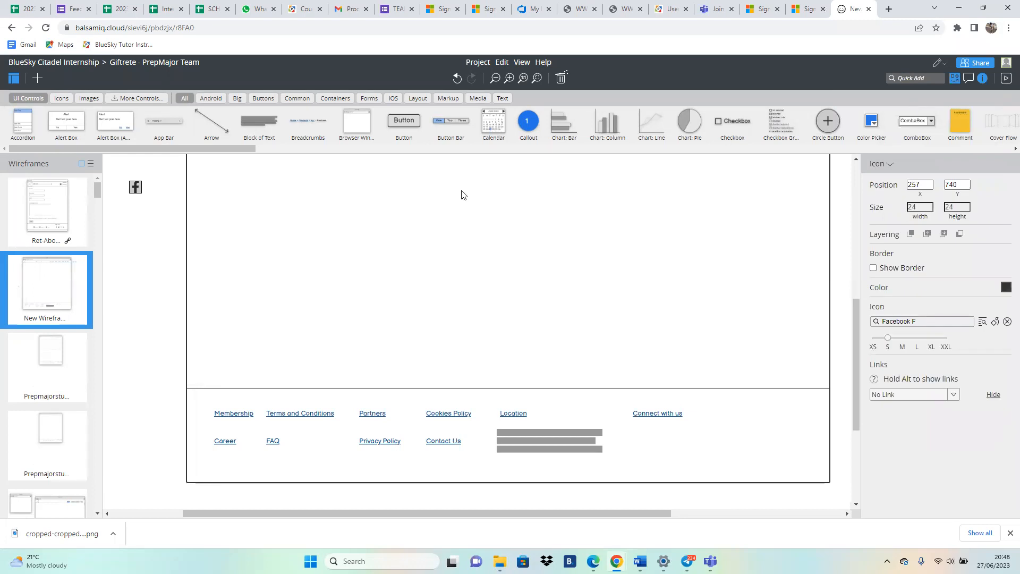
scroll(140, 192, "down", 1)
left_click_drag(140, 191, 641, 446)
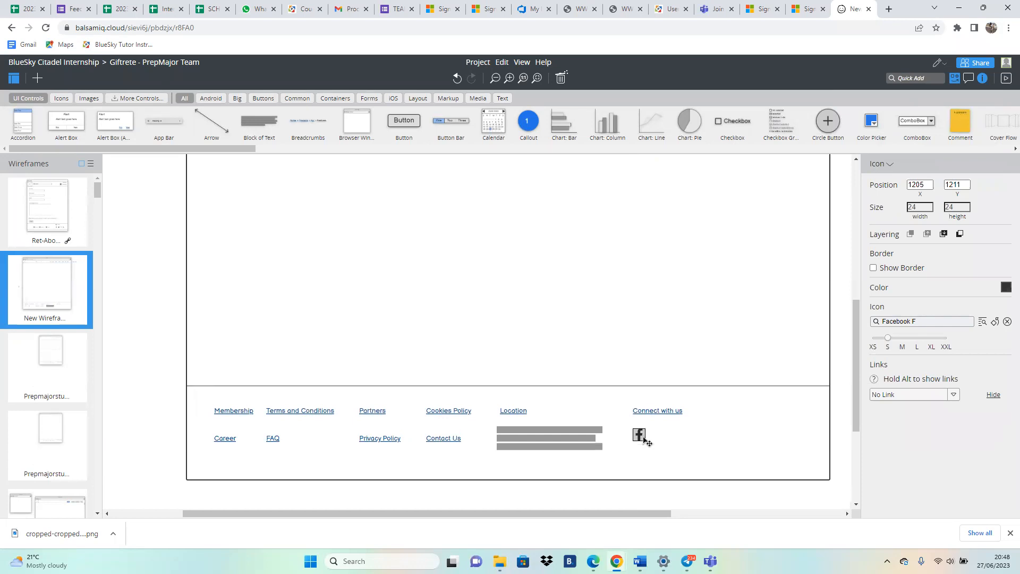
Step: Add an Instagram icon beside the Facebook icon at X 1240, Y 1211
left_click(904, 79)
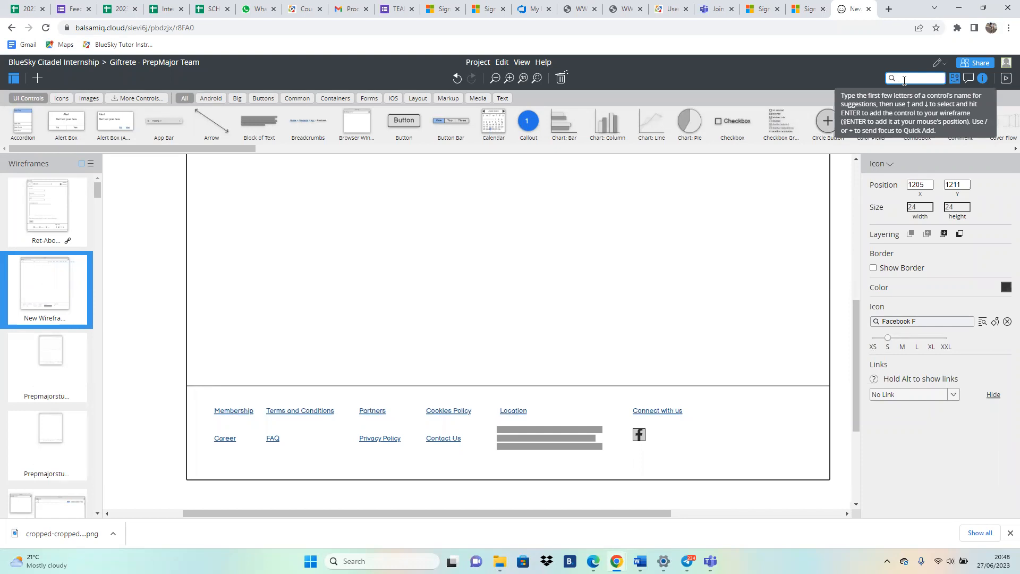
type("in")
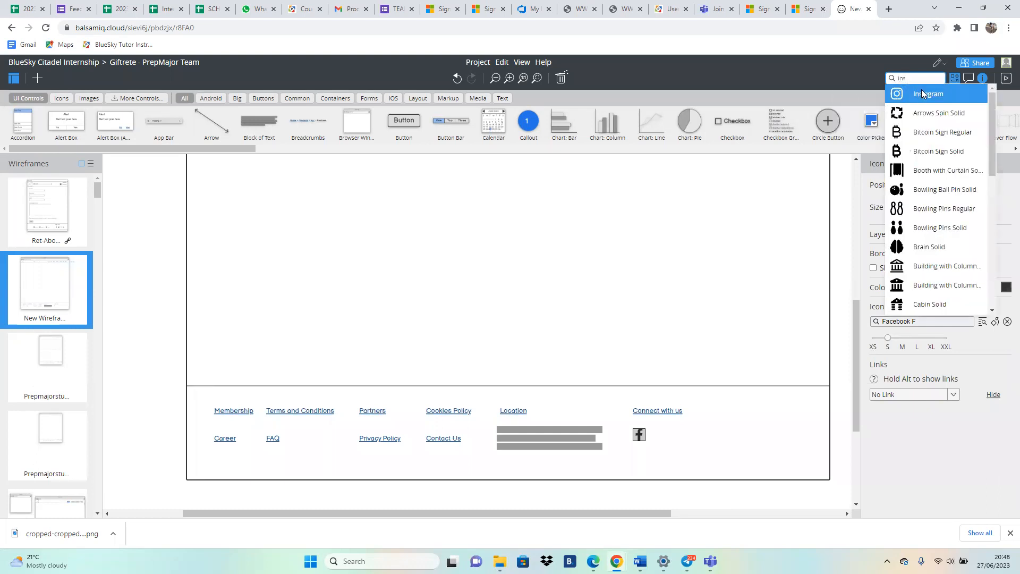
type("s")
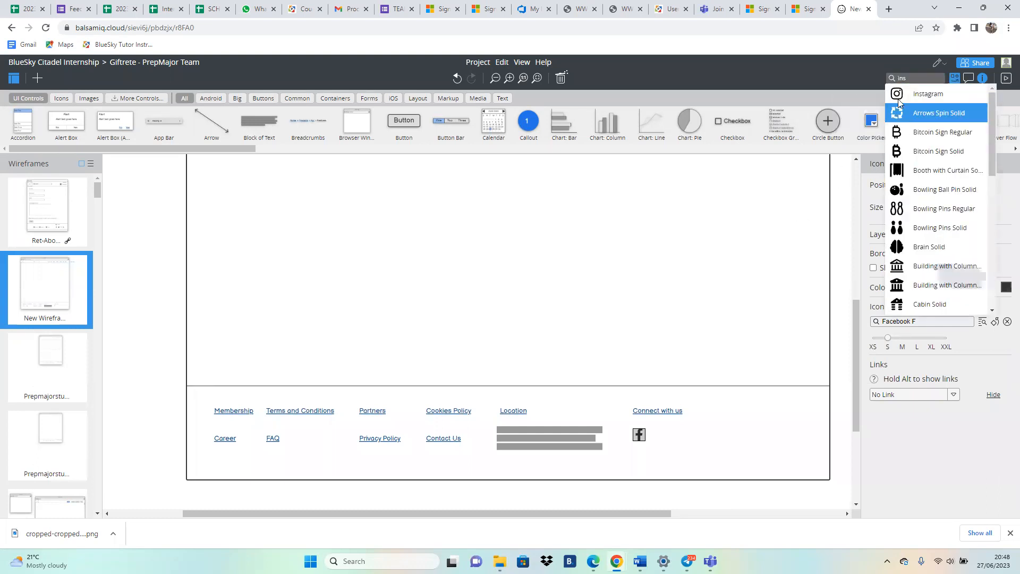
left_click(909, 94)
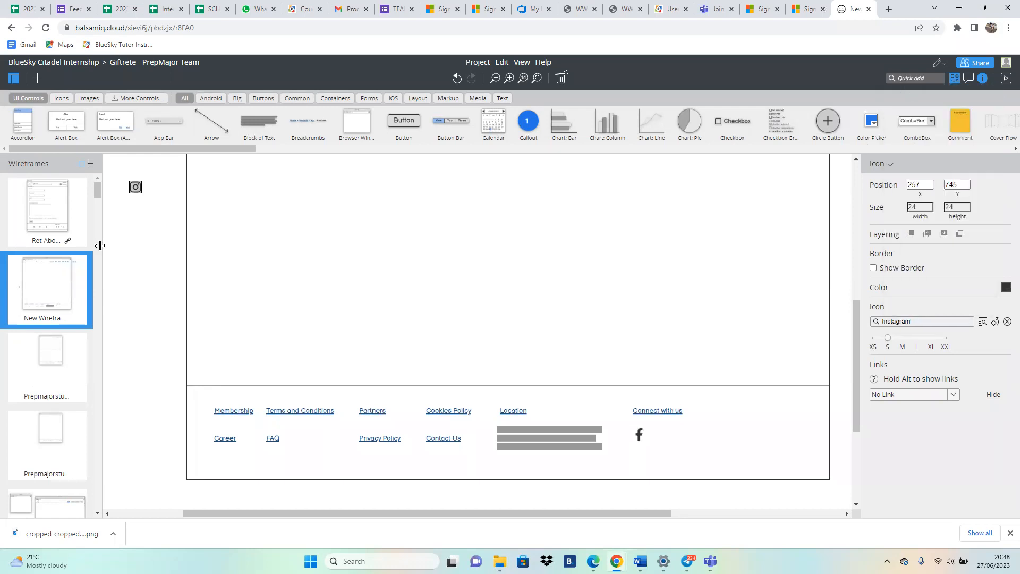
left_click_drag(136, 189, 660, 440)
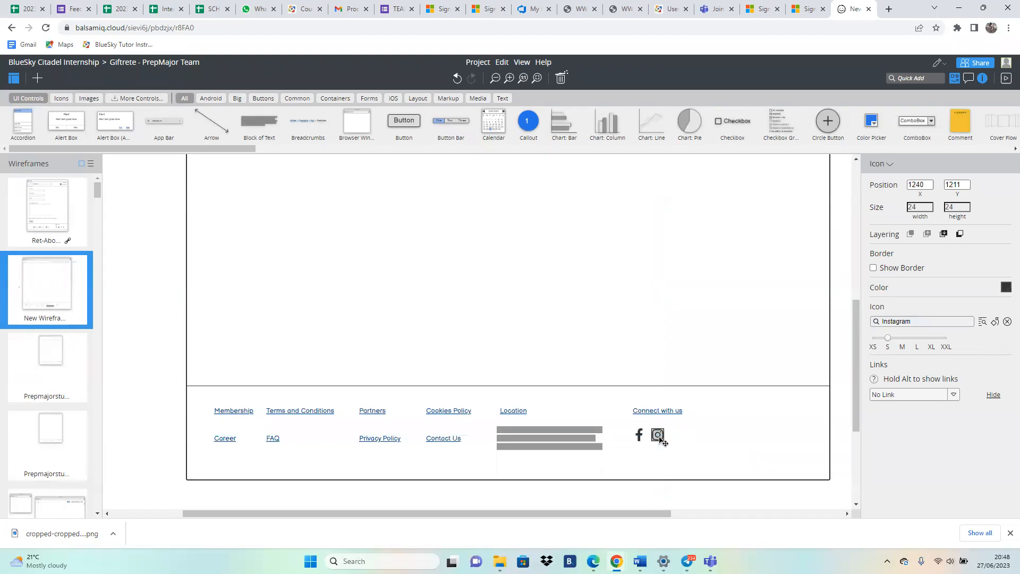
Step: Add a Twitter icon in the footer's social icon row at X 1291, Y 1211
left_click(915, 78)
type("twitt")
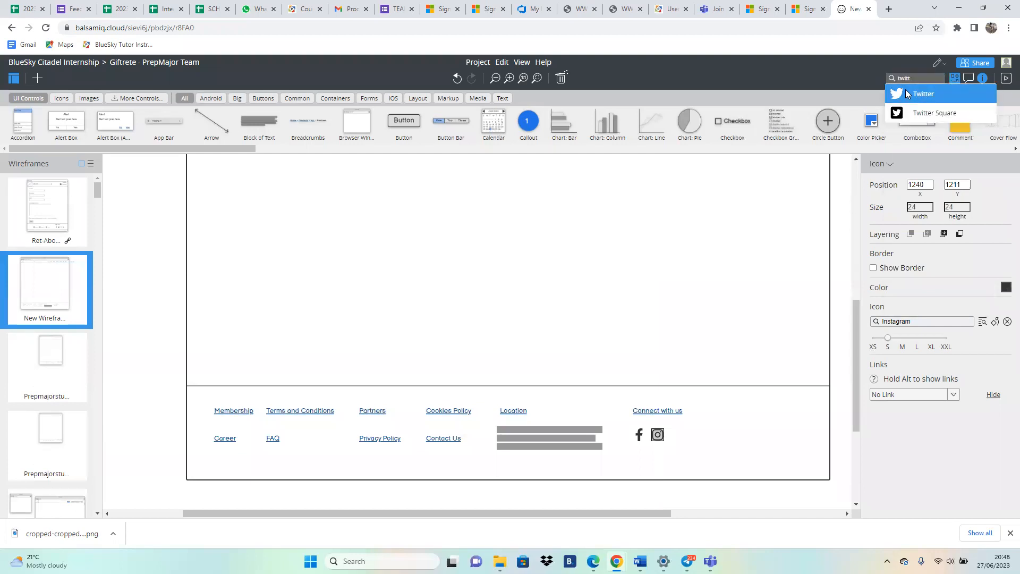
left_click(911, 96)
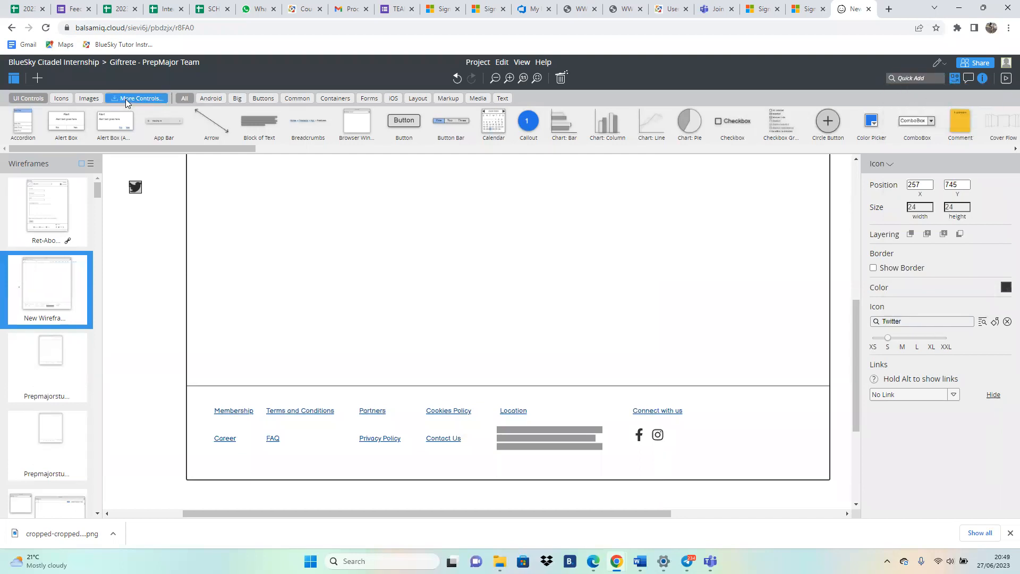
left_click_drag(137, 190, 687, 439)
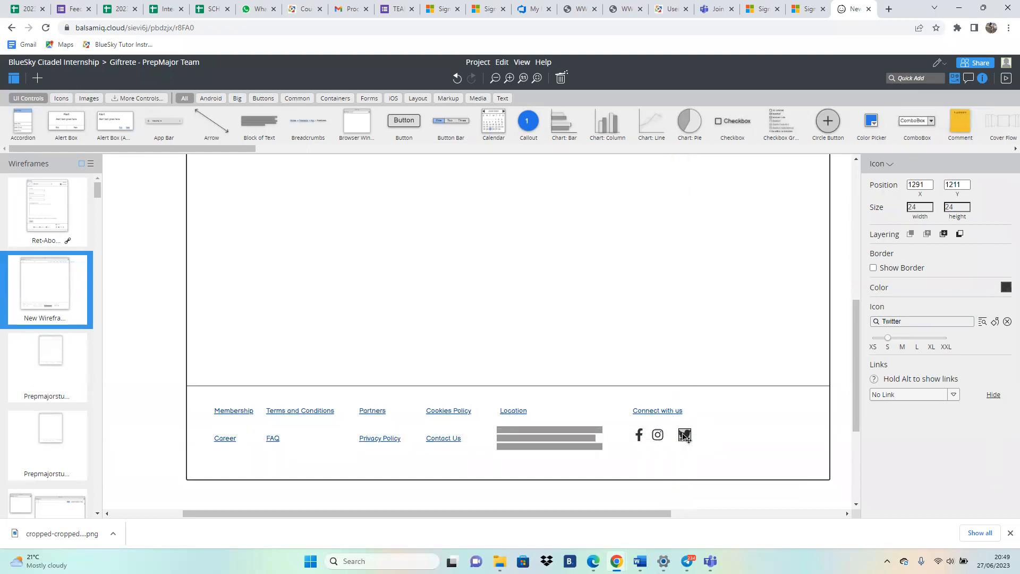
Step: Search the available controls for a Gmail icon and clear the search term
left_click(910, 78)
type("g")
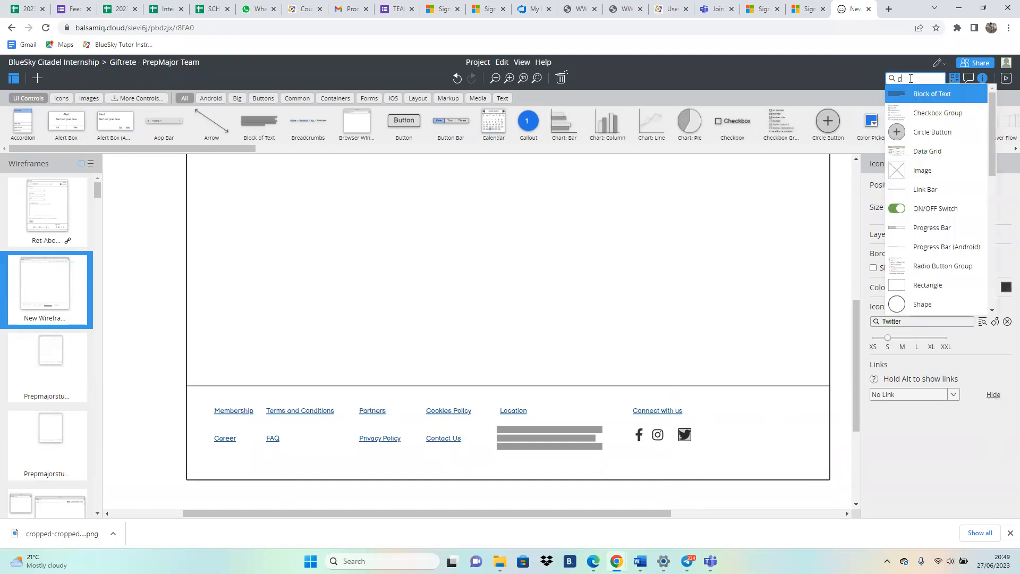
type("m")
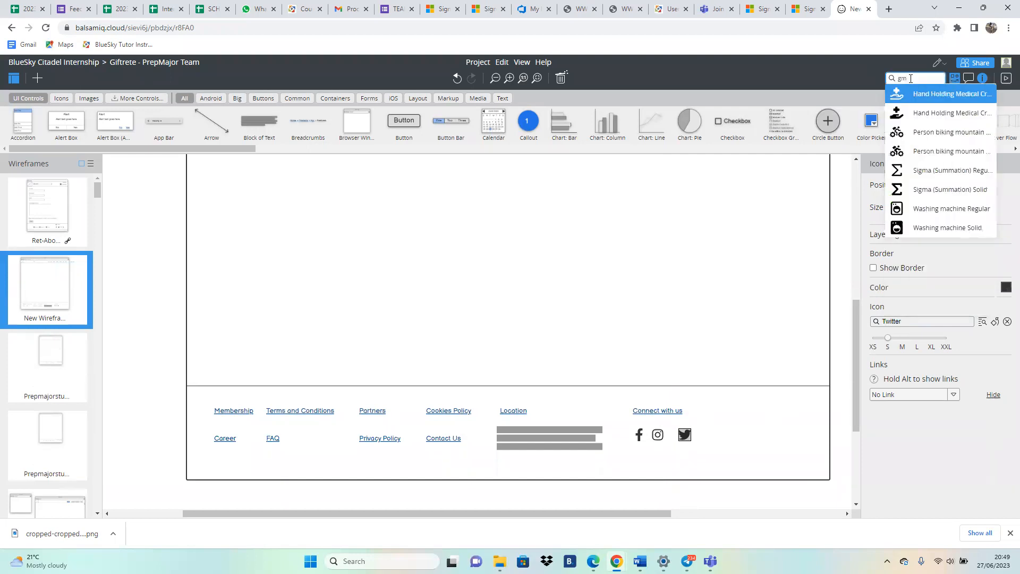
type("ai")
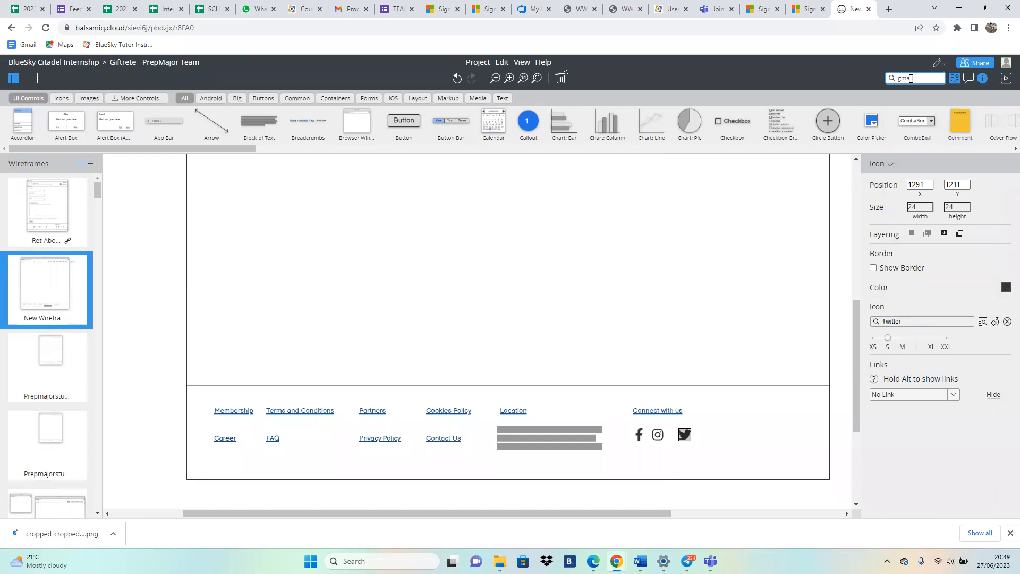
key("BackSpace")
key("BackSpace")
key("BackSpace")
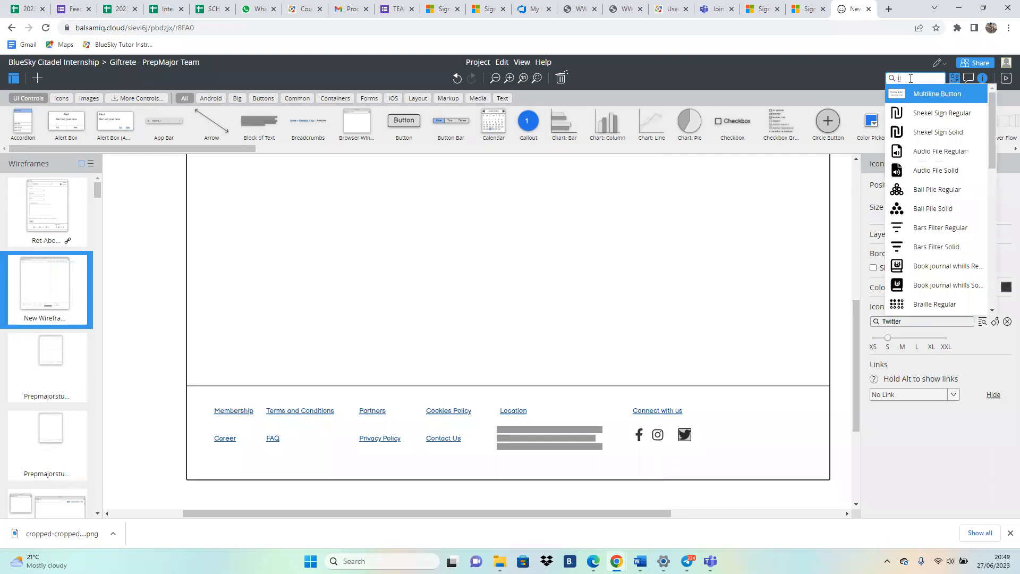
Step: Add a Google Logo icon beside the Twitter icon in the footer at X 1341, Y 1211
key("BackSpace")
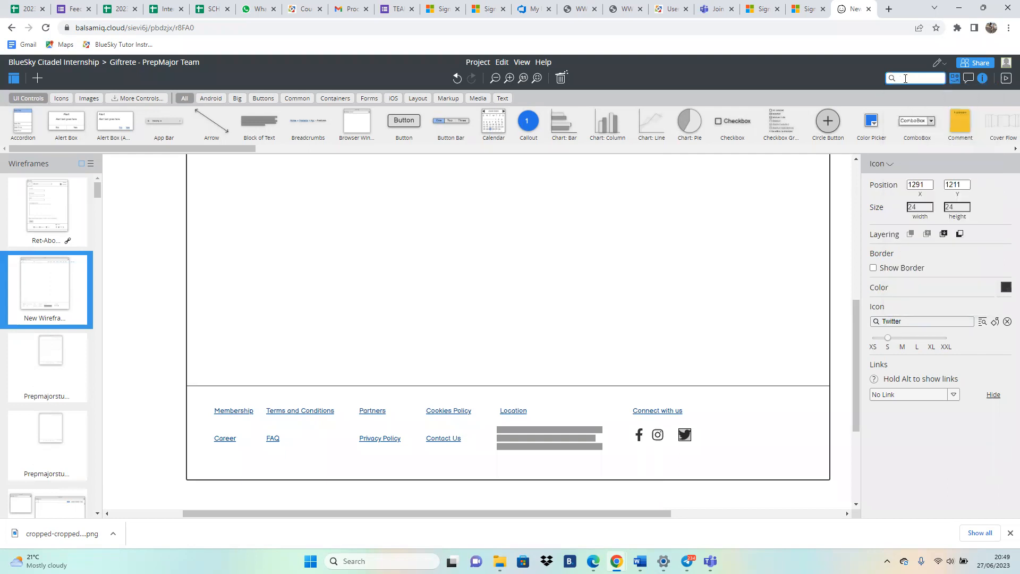
type("go")
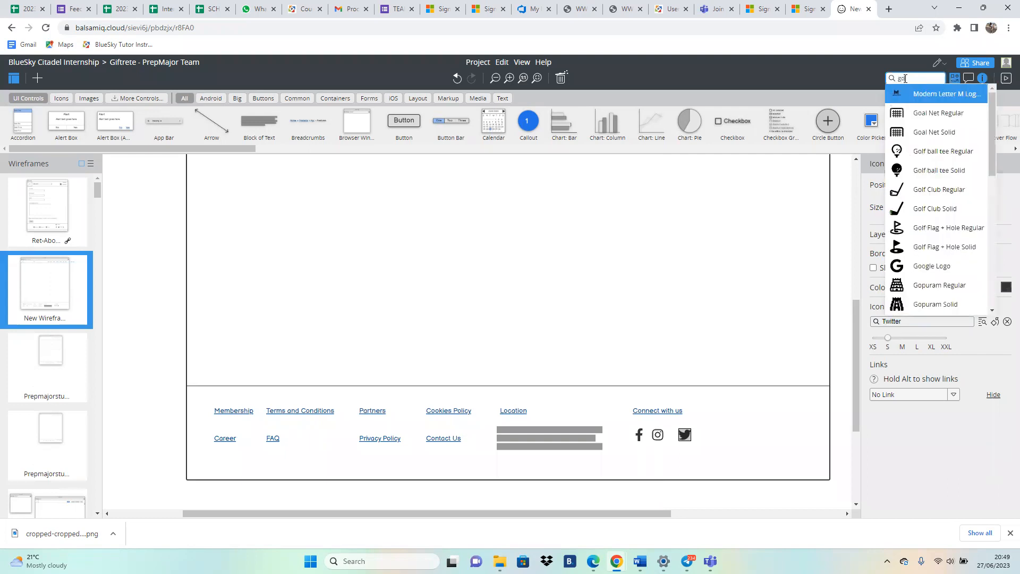
type("o")
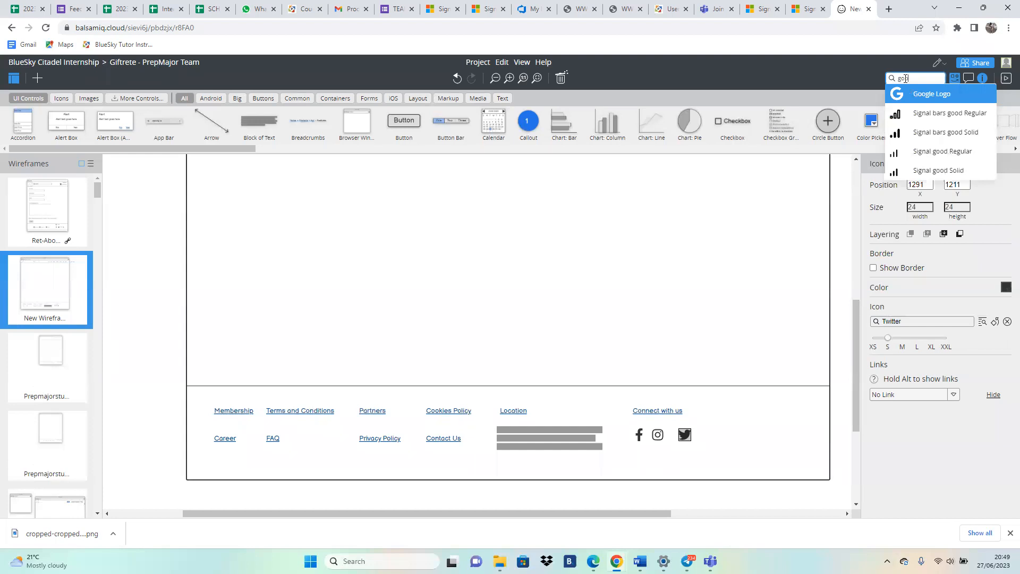
left_click(899, 98)
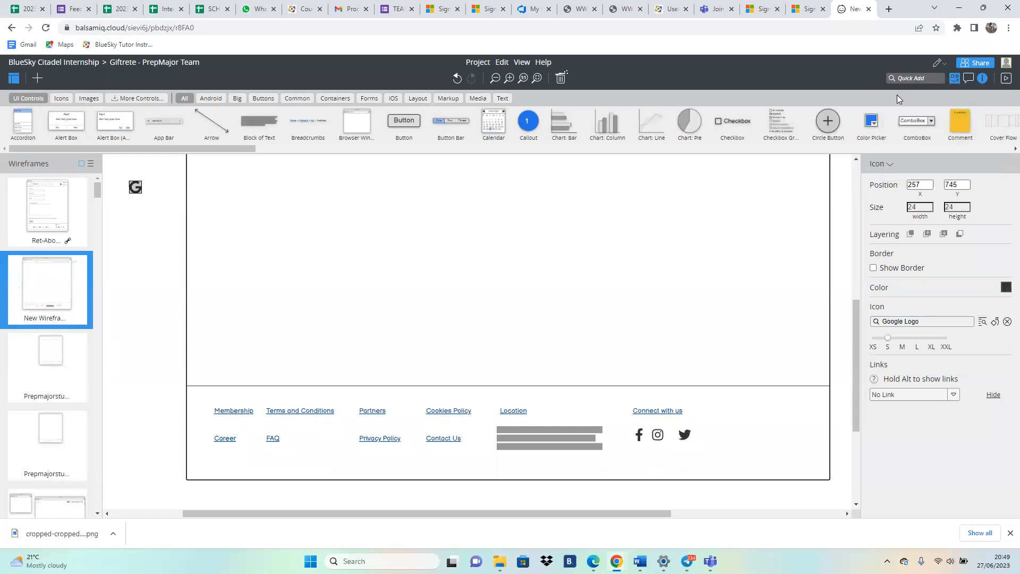
left_click_drag(143, 196, 710, 437)
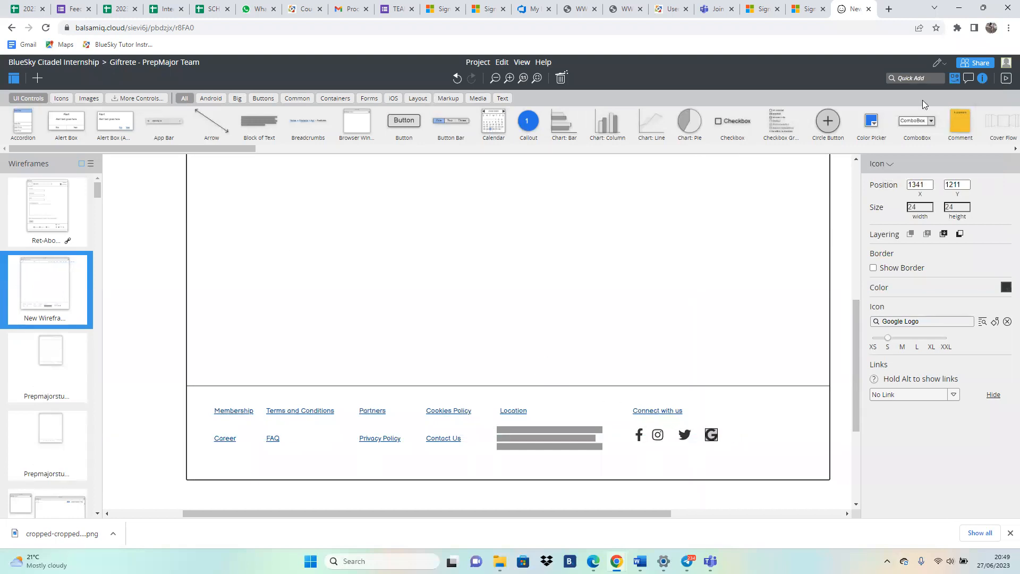
Step: Add a LinkedIn icon at the end of the footer's social icon row at X 1381, Y 1211
left_click(913, 73)
type("link")
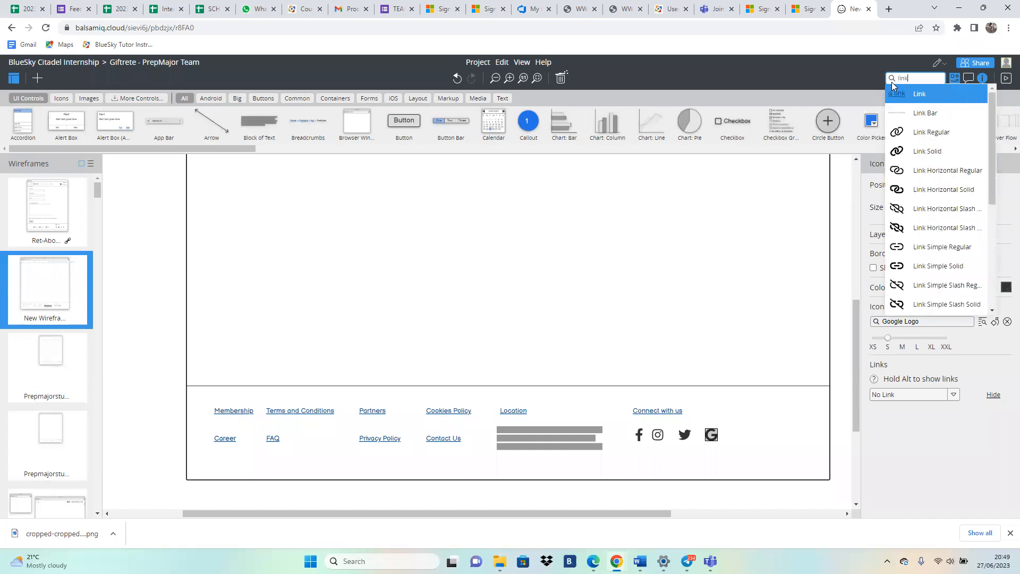
type("e")
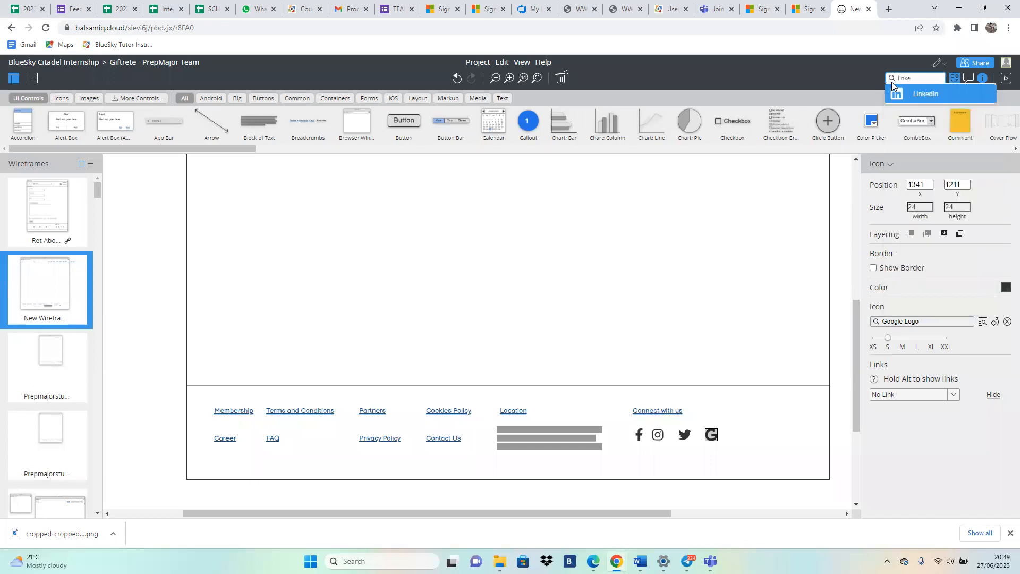
type("d")
left_click(911, 94)
left_click(239, 200)
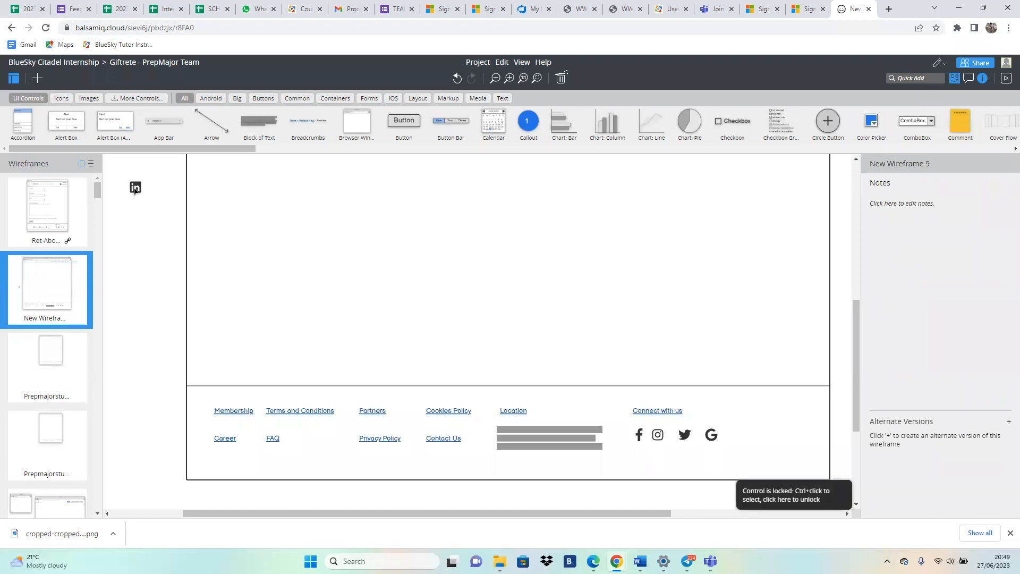
left_click_drag(134, 187, 478, 331)
left_click_drag(581, 381, 734, 440)
Step: Search the available controls for a TikTok icon and clear the search term
left_click(914, 79)
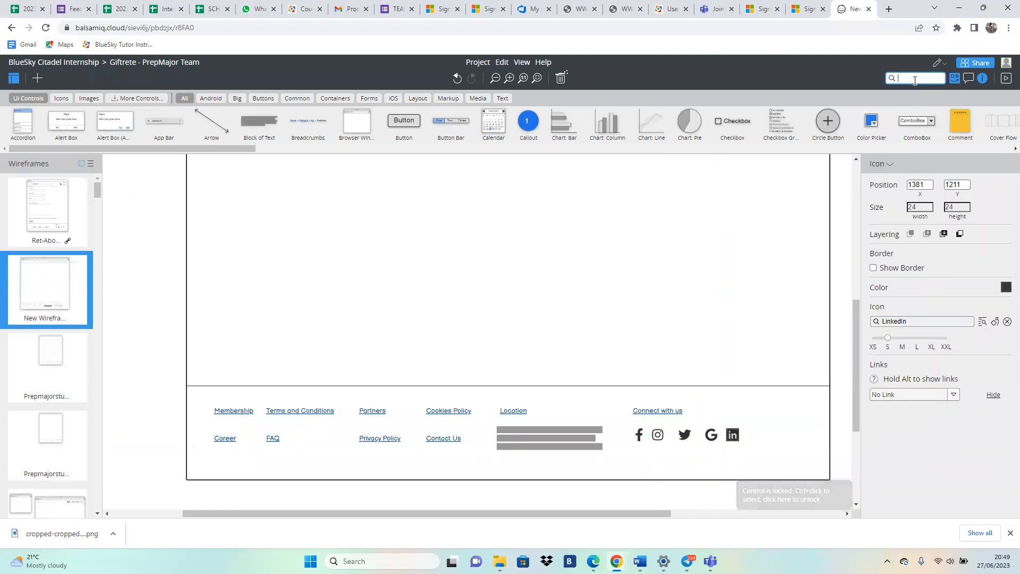
type("tit")
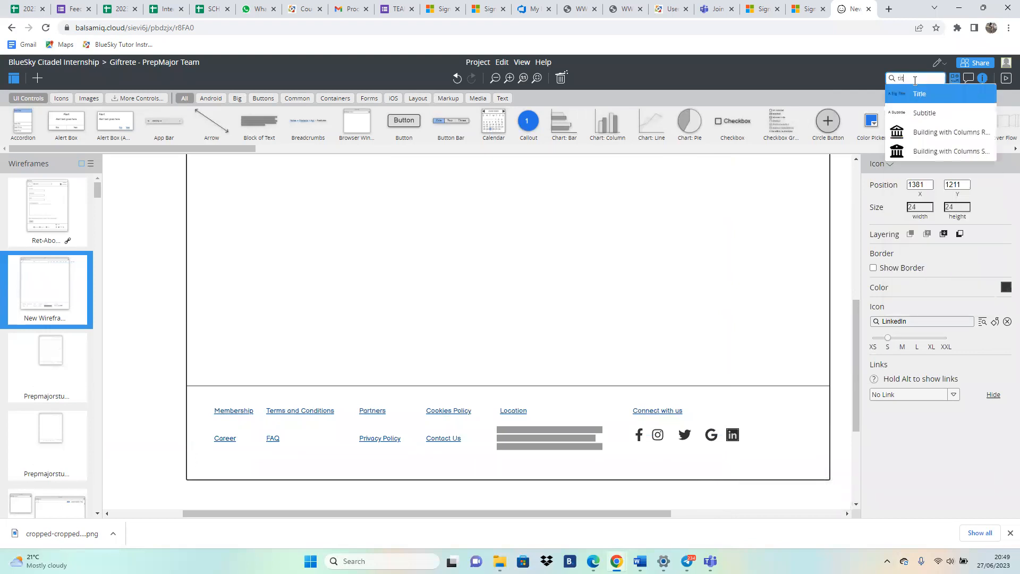
key("BackSpace")
type("k")
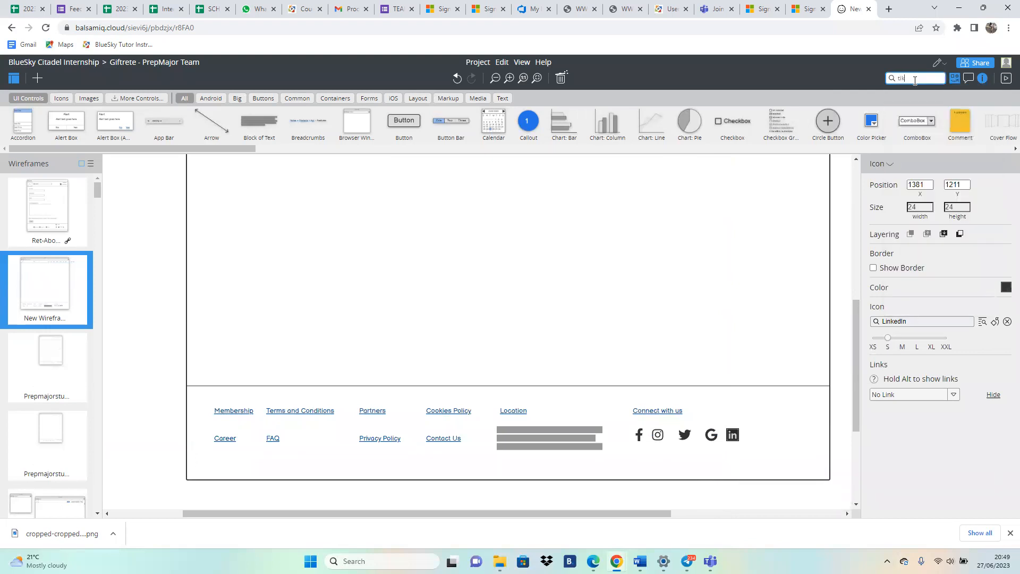
type("tok")
key("BackSpace")
key("BackSpace")
key("BackSpace")
key("BackSpace")
key("BackSpace")
Step: Set the footer's Membership link to text size 16 and move it to X 401, Y 1167
left_click(983, 78)
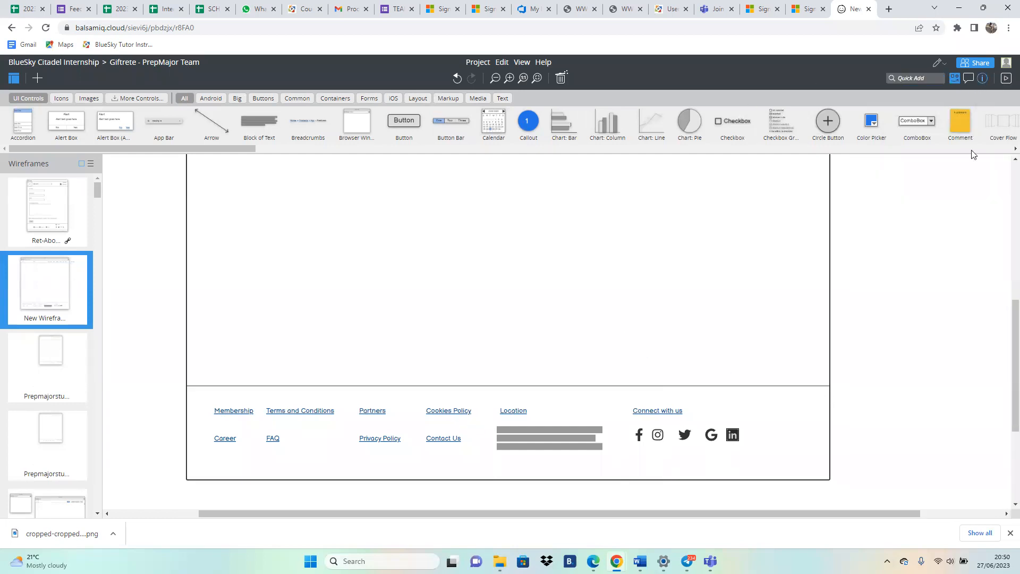
left_click(236, 414)
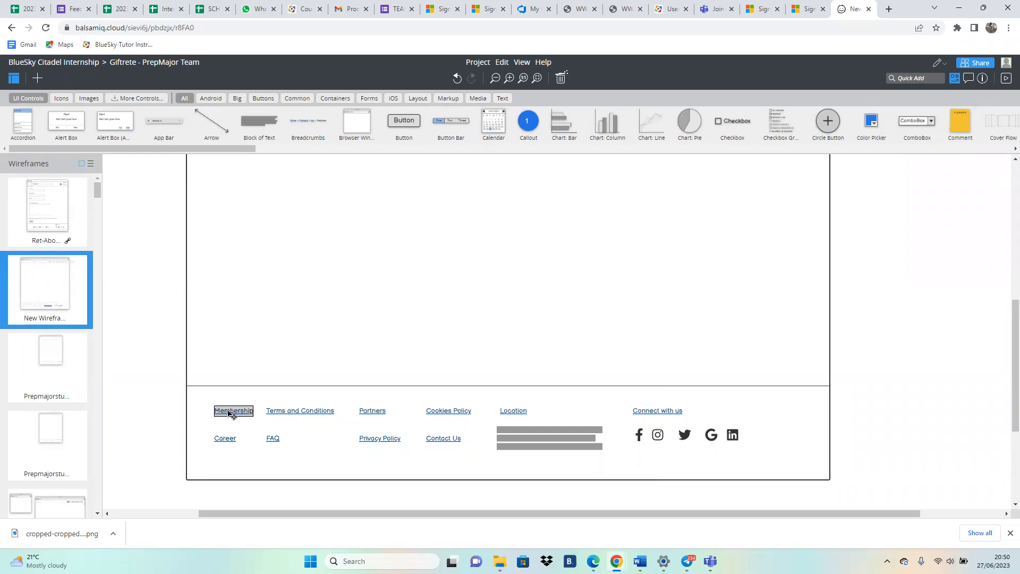
left_click(982, 79)
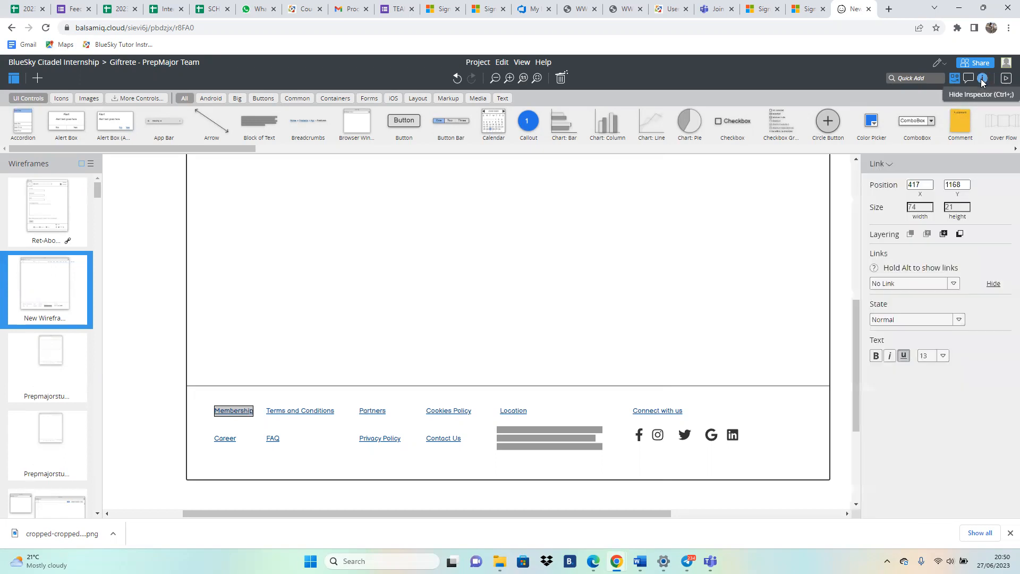
left_click(946, 356)
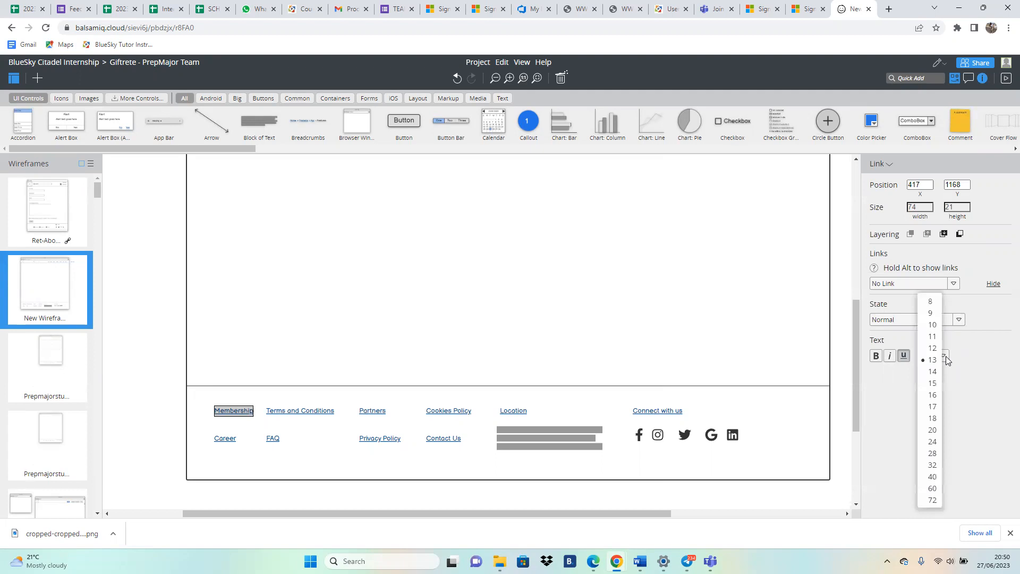
left_click(932, 394)
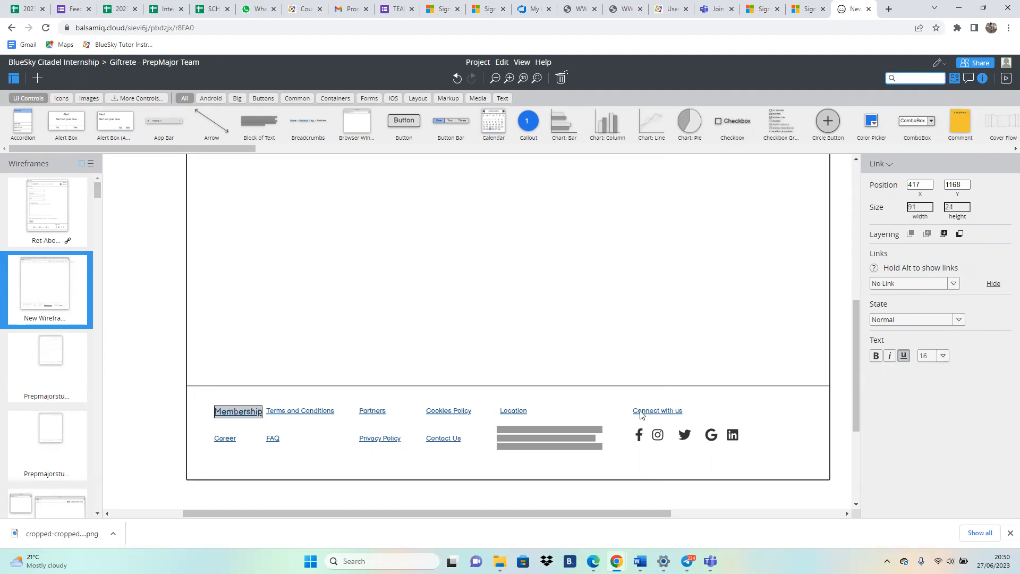
left_click_drag(235, 412, 229, 410)
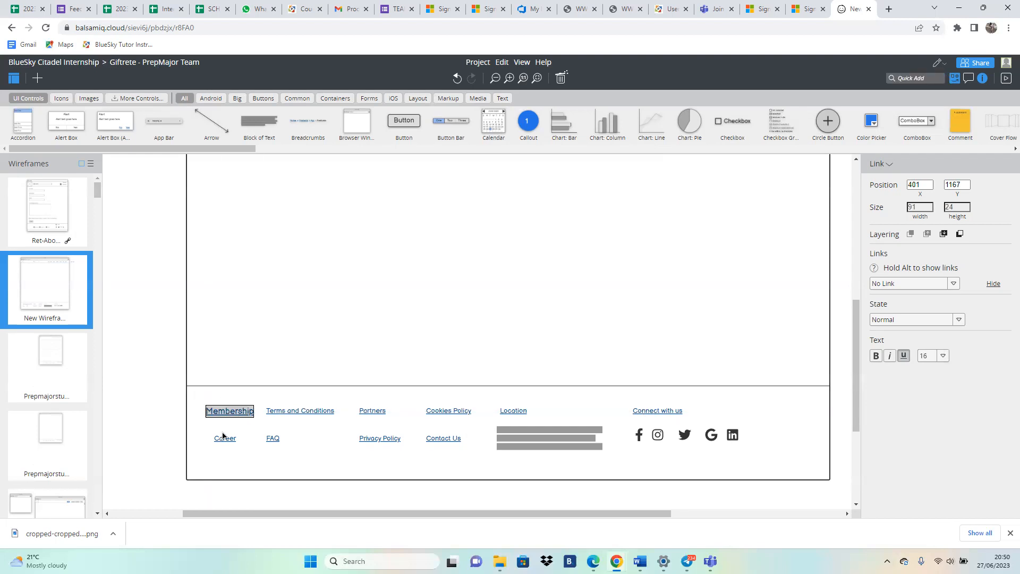
Step: Set the nine other footer links, from Career and FAQ through Location and Connect with us, to text size 16
left_click(226, 439)
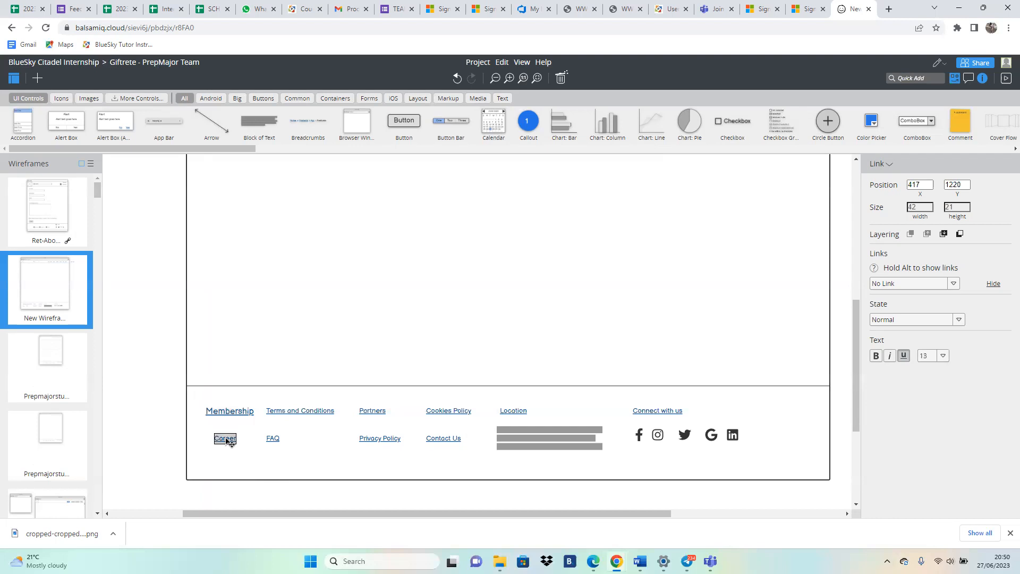
left_click(278, 441, "shift")
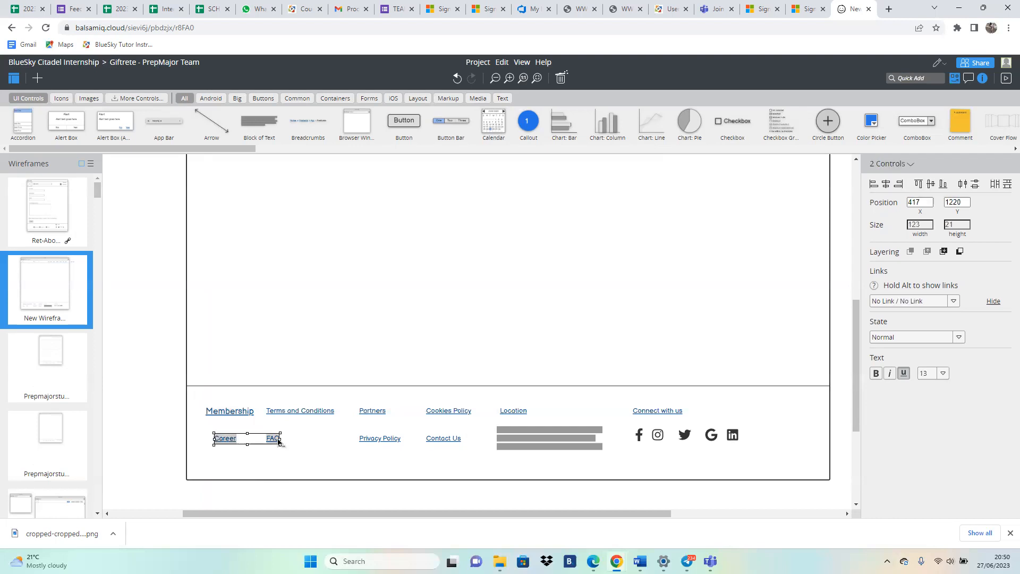
left_click(375, 440, "shift")
left_click(308, 410, "shift")
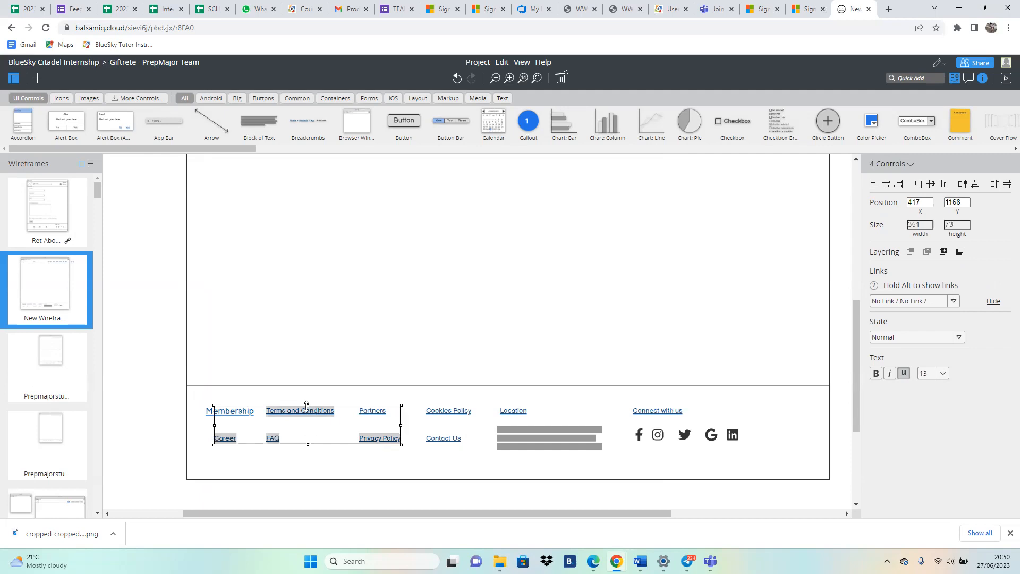
left_click(375, 412, "shift")
left_click(454, 409, "shift")
left_click(448, 442, "shift")
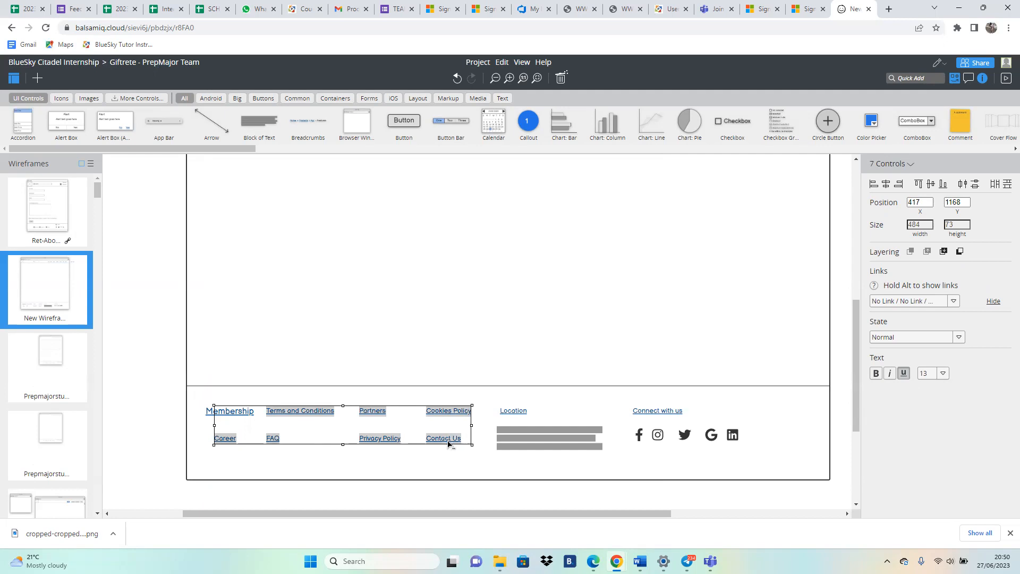
left_click(517, 412, "shift")
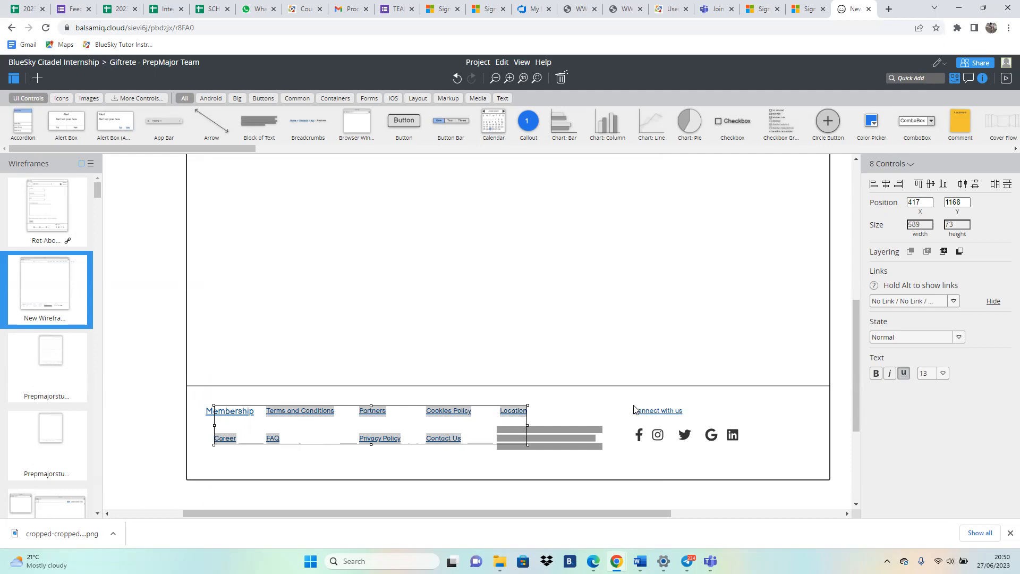
left_click(650, 413, "shift")
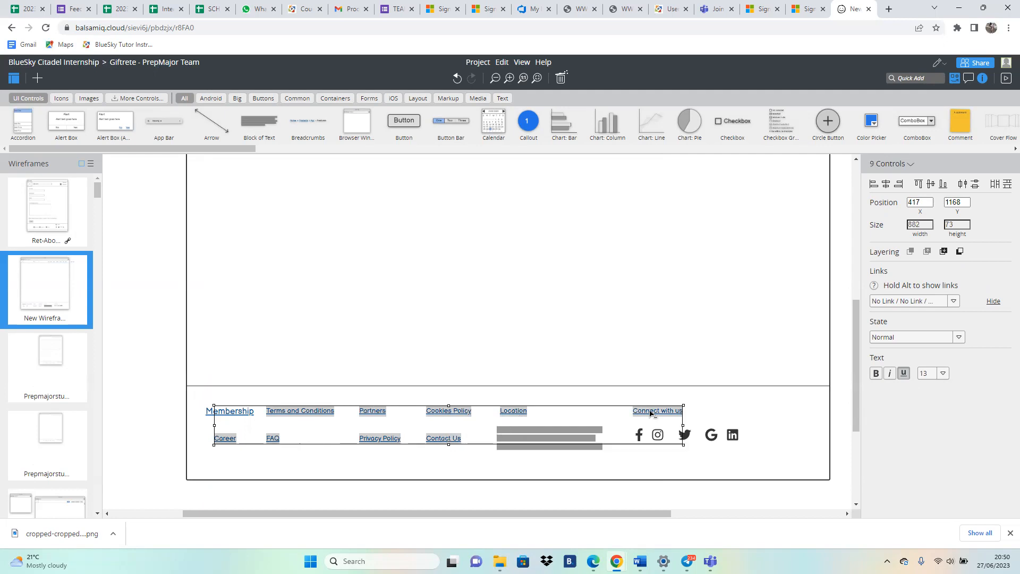
left_click(943, 374)
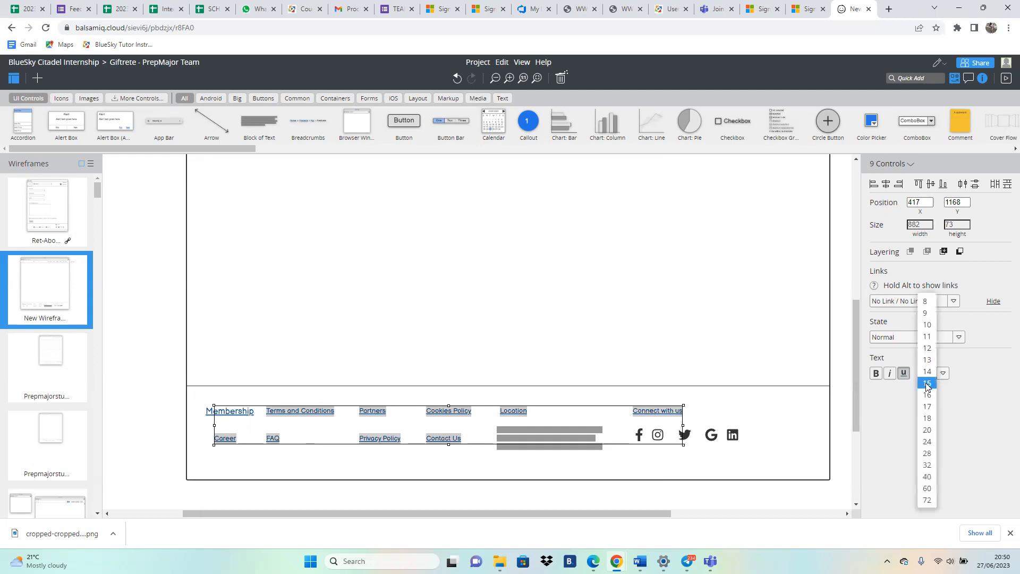
left_click(927, 394)
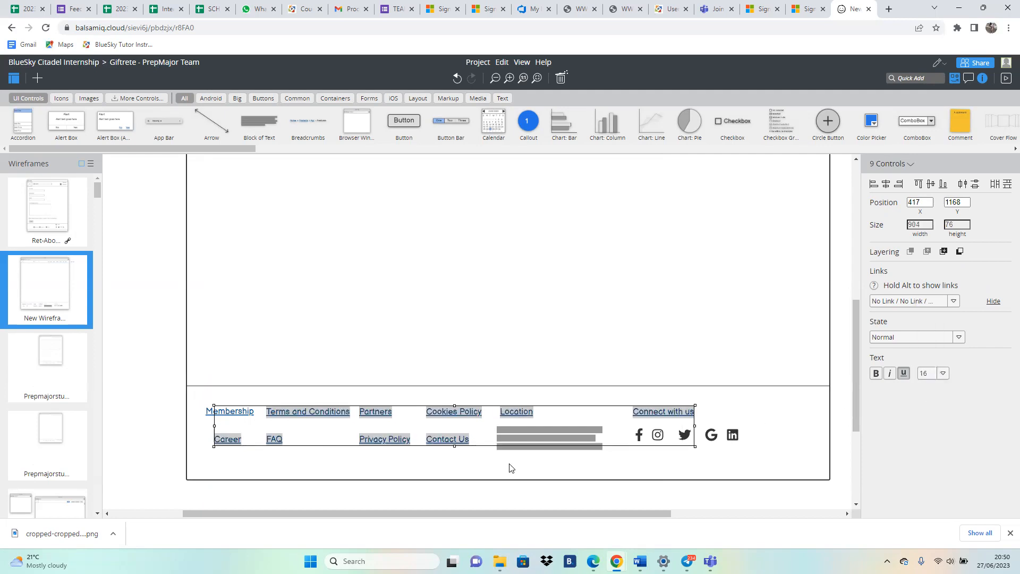
left_click(303, 448)
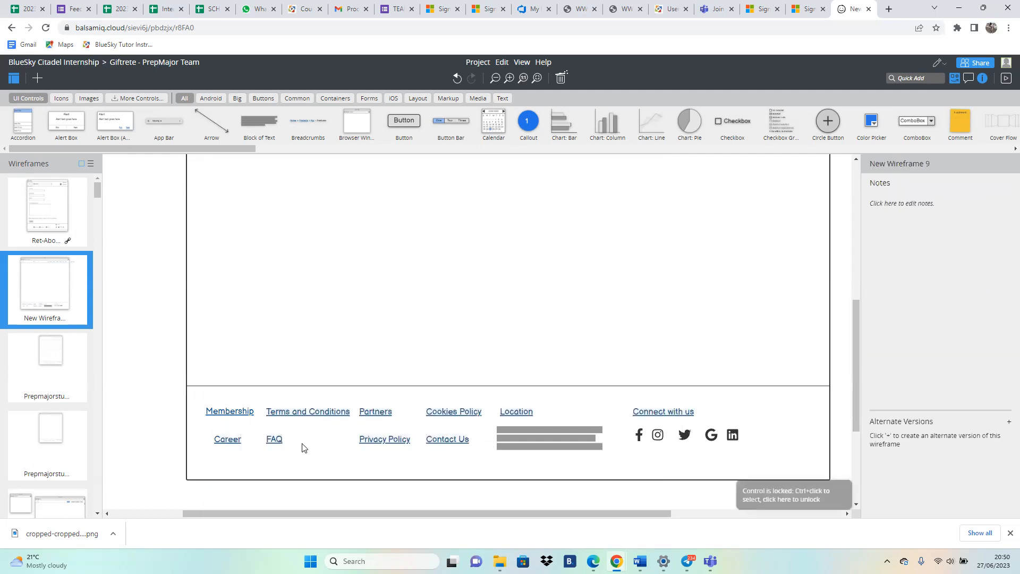
Step: Align the Career link beneath the Membership link at X 401, Y 1219
left_click(228, 441)
left_click_drag(225, 443, 220, 443)
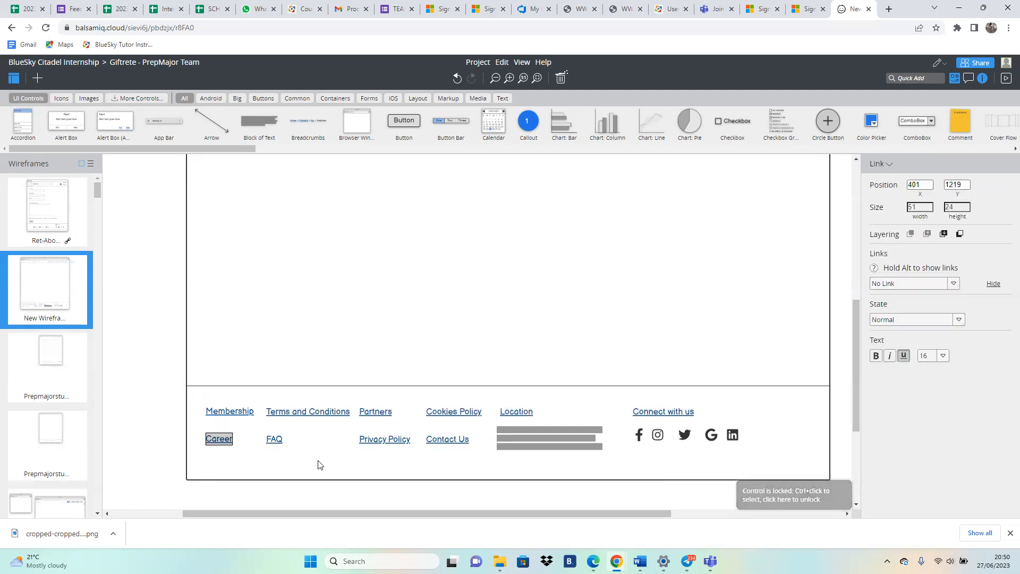
left_click(334, 465)
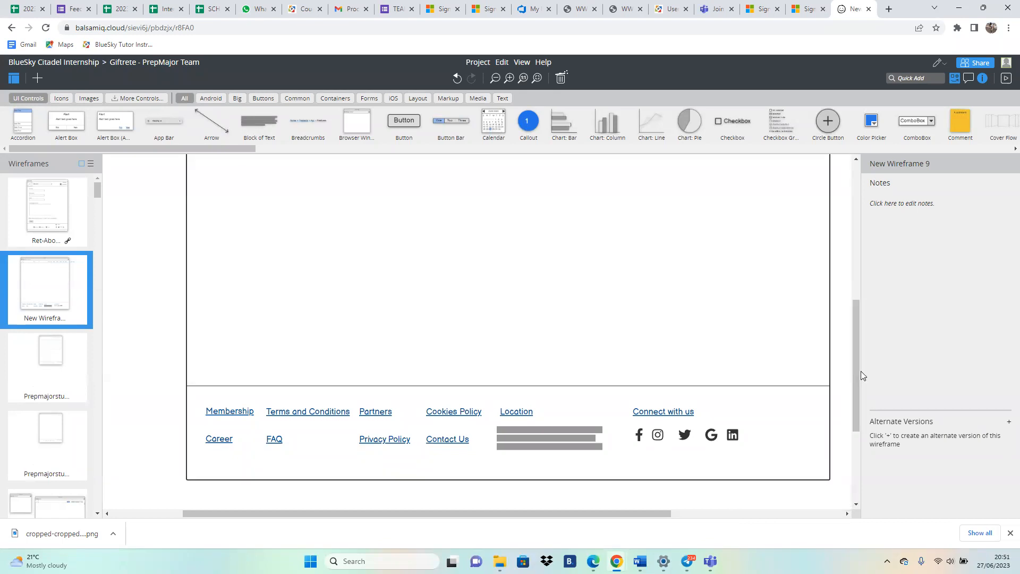
Step: Set all seven header navigation links, from Home to Sign up, to text size 16
mouse_move(859, 369)
left_mouse_down()
mouse_move(862, 317)
mouse_move(862, 379)
left_mouse_up()
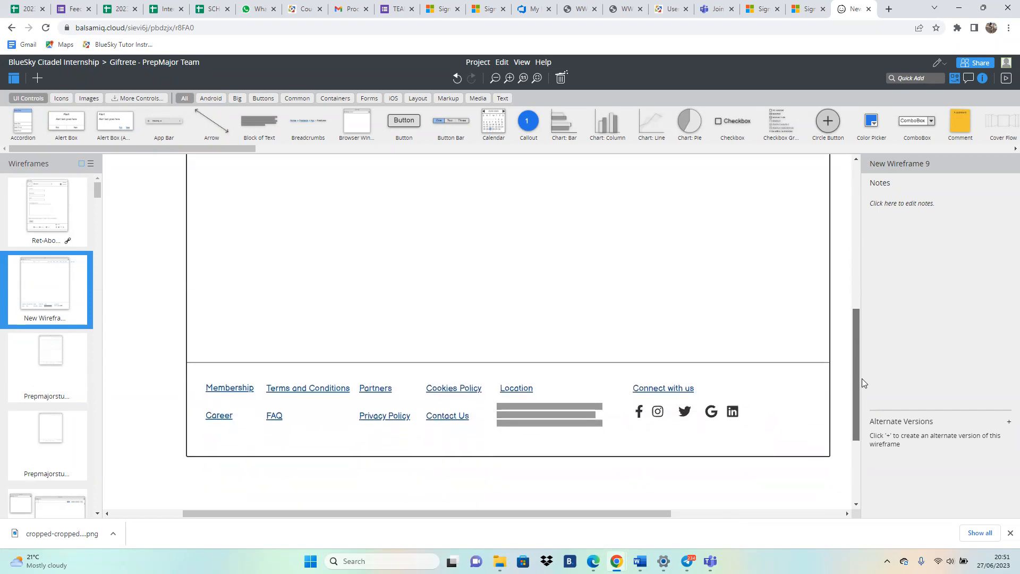
left_click_drag(862, 378, 857, 208)
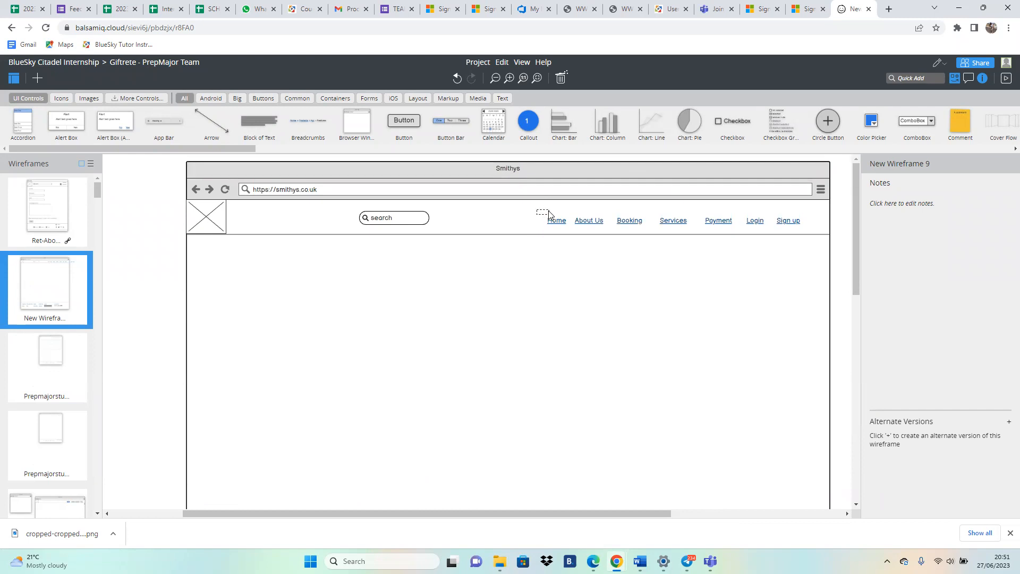
left_click(557, 226)
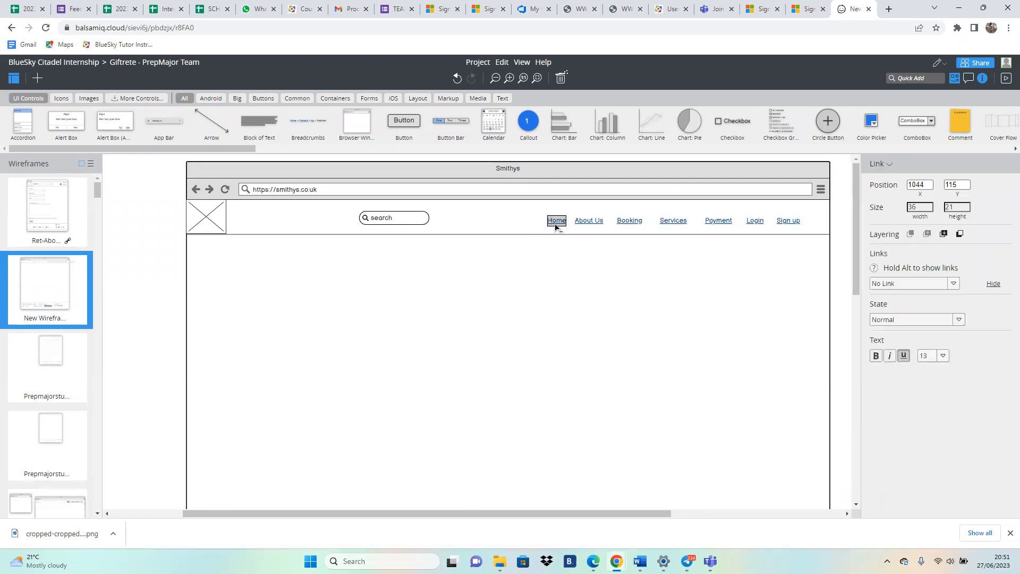
left_click(589, 223, "shift")
left_click(638, 224, "shift")
left_click(683, 226, "shift")
left_click(726, 222, "shift")
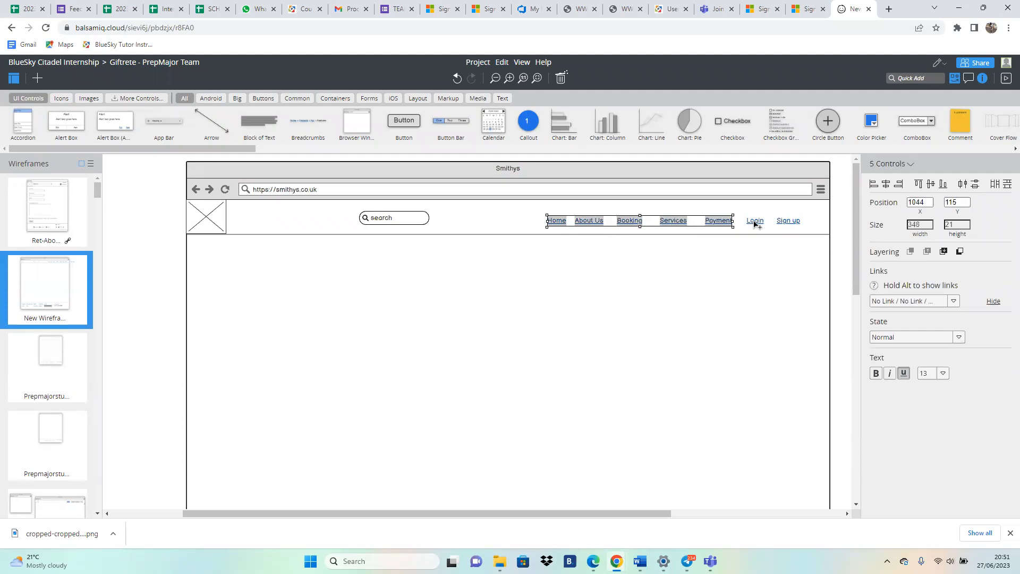
left_click(755, 223, "shift")
left_click(787, 222, "shift")
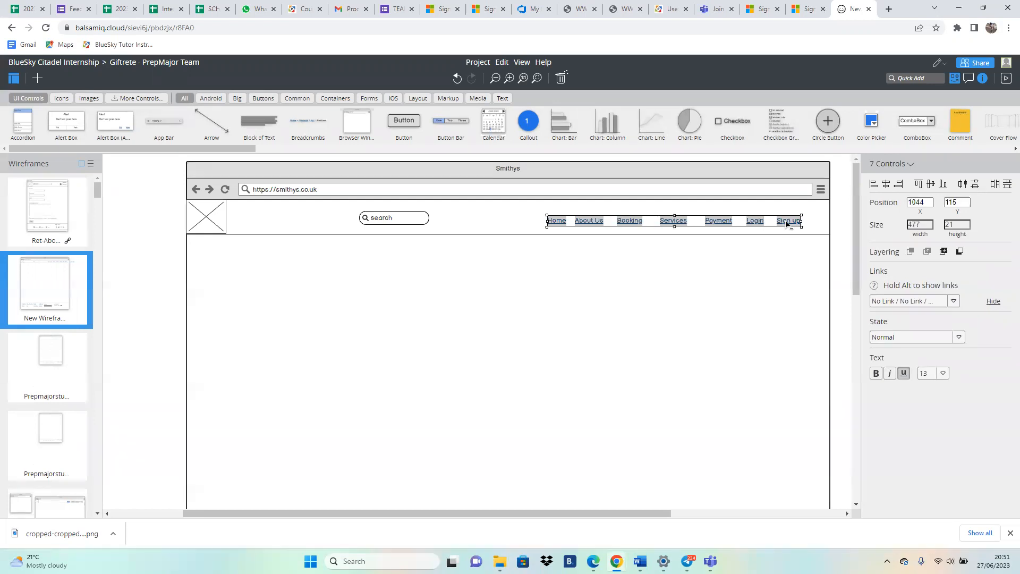
left_click(948, 375)
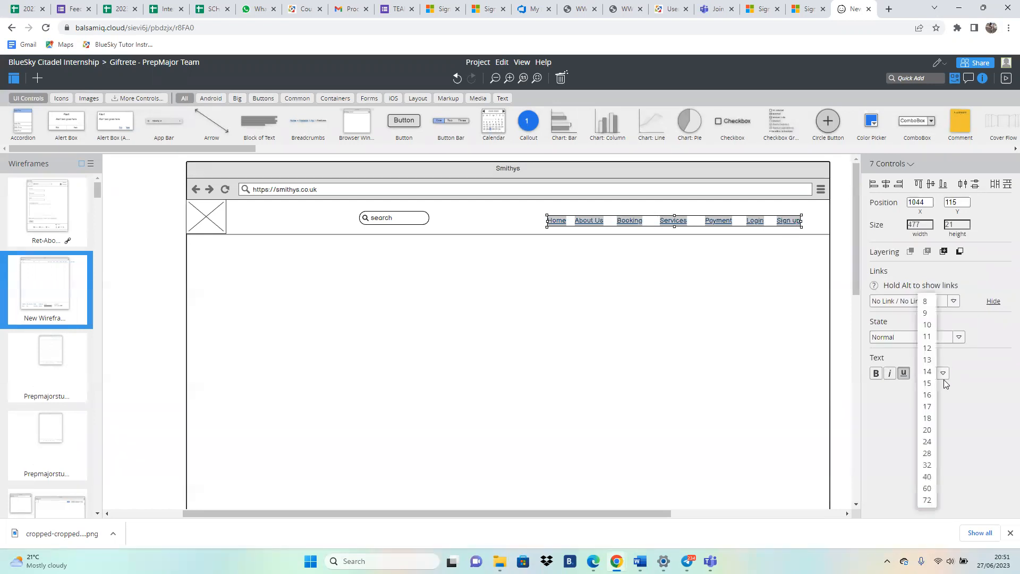
left_click(927, 394)
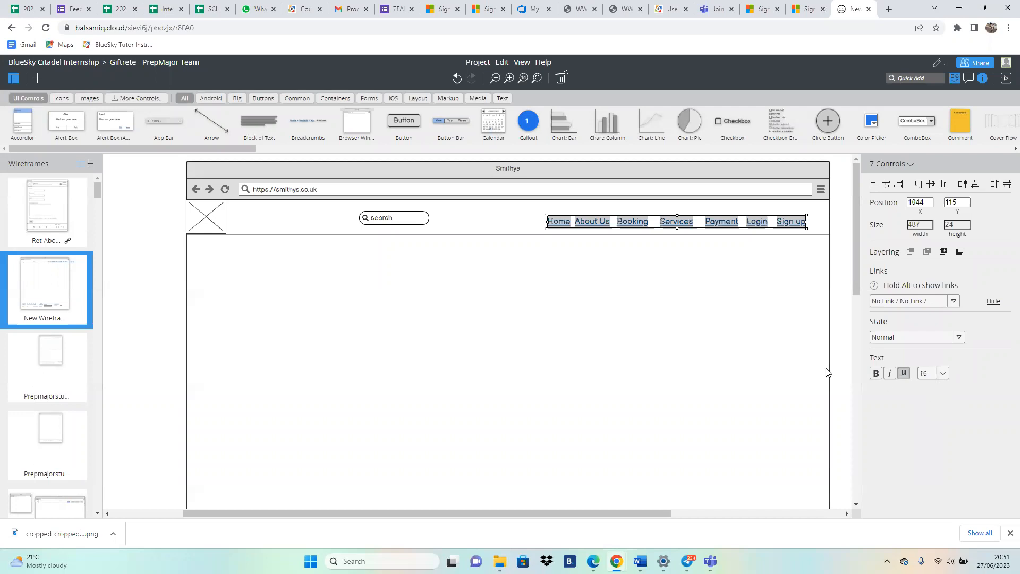
Step: Shift the header's Sign up link to the right to widen its gap from the Login link
left_click(737, 332)
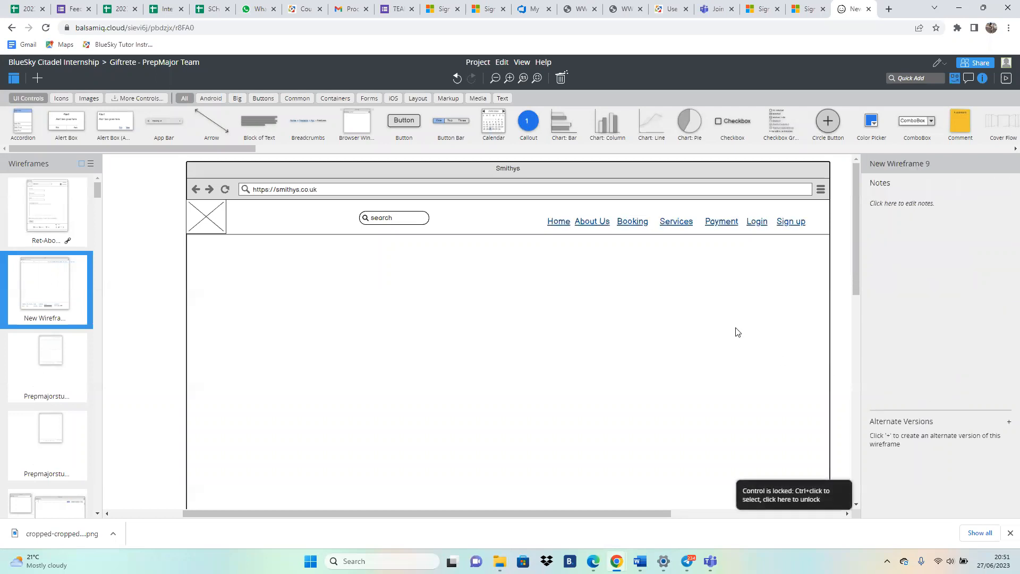
left_click(791, 223)
left_click_drag(791, 223, 792, 226)
key("Right")
key("Right")
key("Right")
key("Right")
key("Right")
key("Right")
key("Right")
key("Right")
key("Right")
key("Right")
key("Right")
key("Right")
Step: Shift the Login link slightly right so it sits evenly spaced between Payment and Sign up
left_click(765, 222)
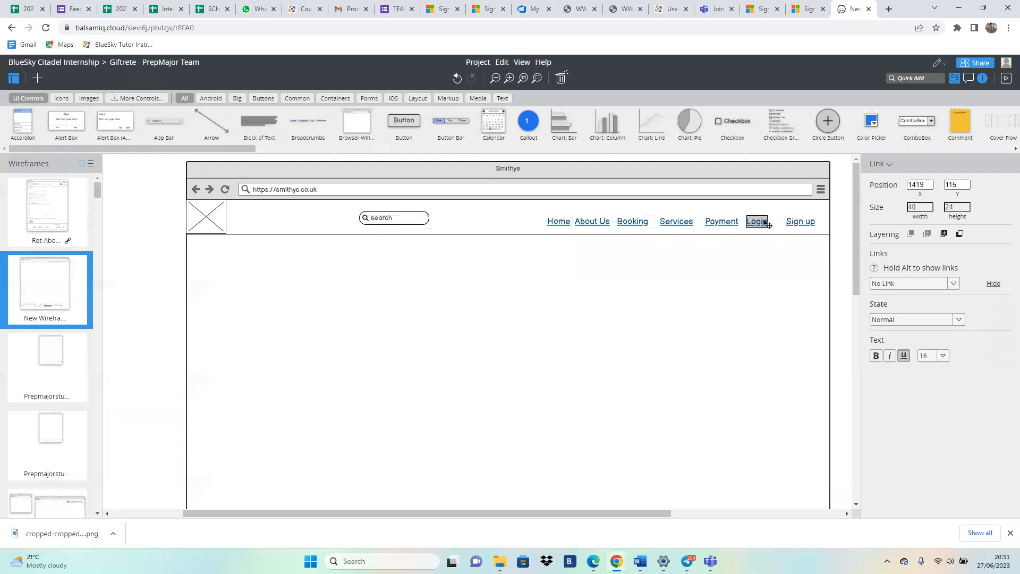
key("Right")
key("Right")
key("Right")
key("Right")
key("Right")
key("Right")
key("Right")
key("Right")
key("Right")
key("Right")
key("Right")
key("Right")
key("Right")
key("Right")
key("Right")
key("Right")
key("Right")
key("Right")
key("Right")
key("Right")
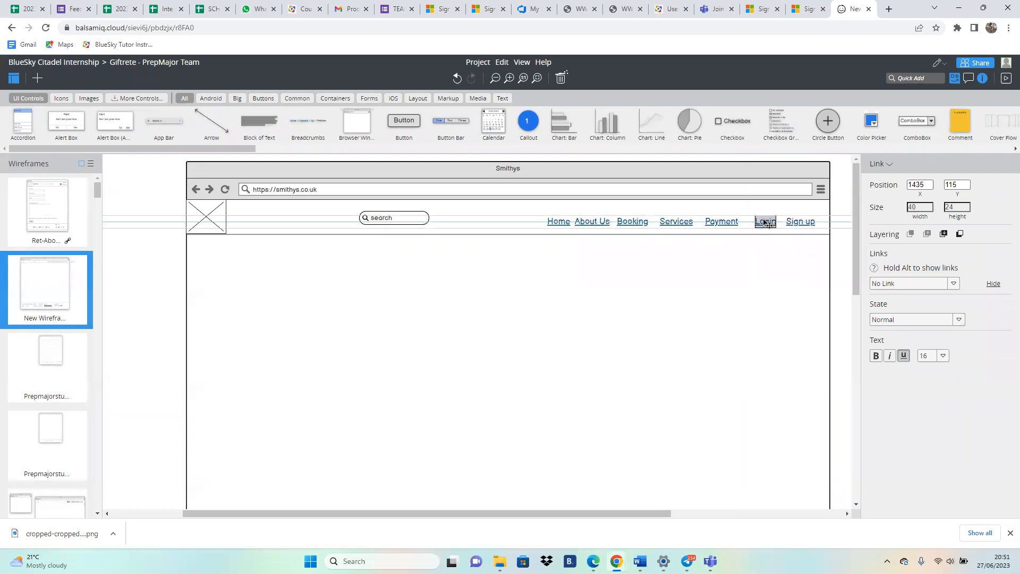
key("Left")
key("Left")
key("Left")
key("Left")
key("Left")
key("Left")
key("Left")
key("Left")
key("Left")
key("Left")
key("Left")
key("Left")
key("Left")
Step: Move the header's Booking link right to X 1183, closer to Services
left_click(631, 224)
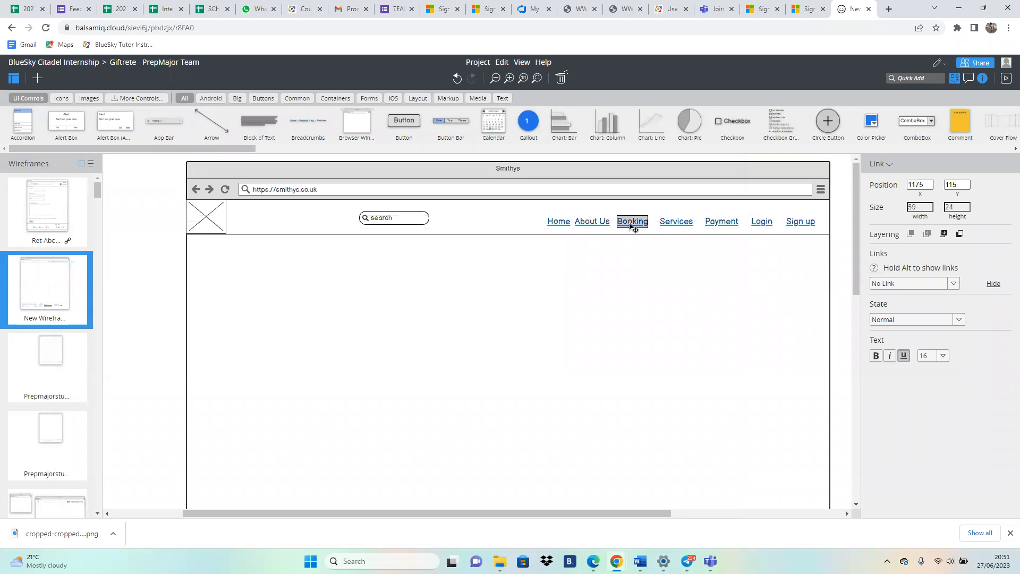
key("Right")
key("Right")
key("Right")
key("Right")
key("Right")
key("Right")
key("Right")
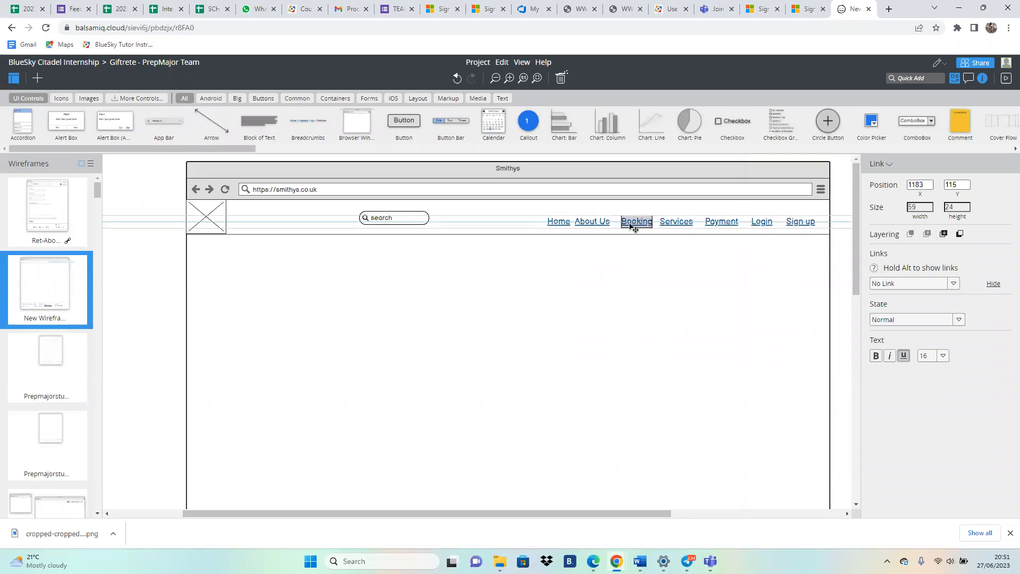
Step: Move the About Us link right to X 1111, away from Home
left_click(596, 222)
key("Right")
key("Right")
key("Right")
key("Right")
key("Right")
key("Right")
key("Right")
key("Right")
key("Right")
key("Right")
key("Right")
key("Right")
key("Right")
key("Right")
key("Right")
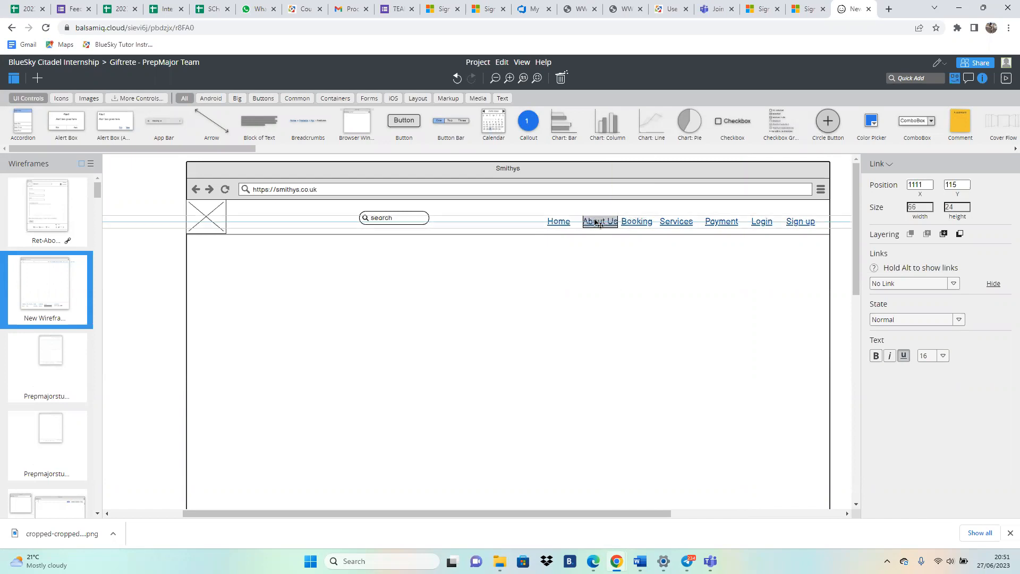
left_click(430, 318)
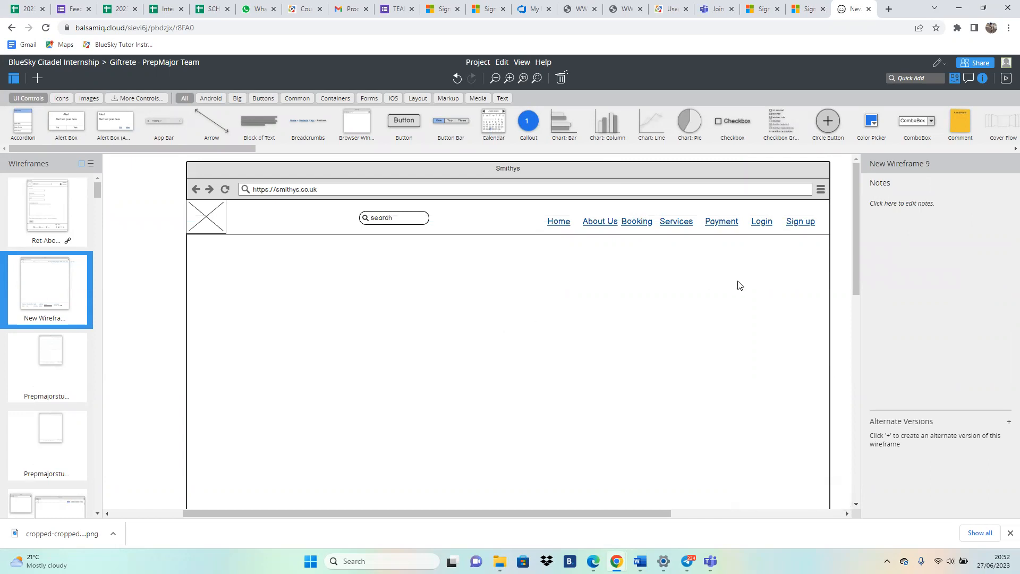
Step: Move the header's Home link left to leave a wider gap before About Us
left_click_drag(853, 286, 865, 187)
left_click(562, 222)
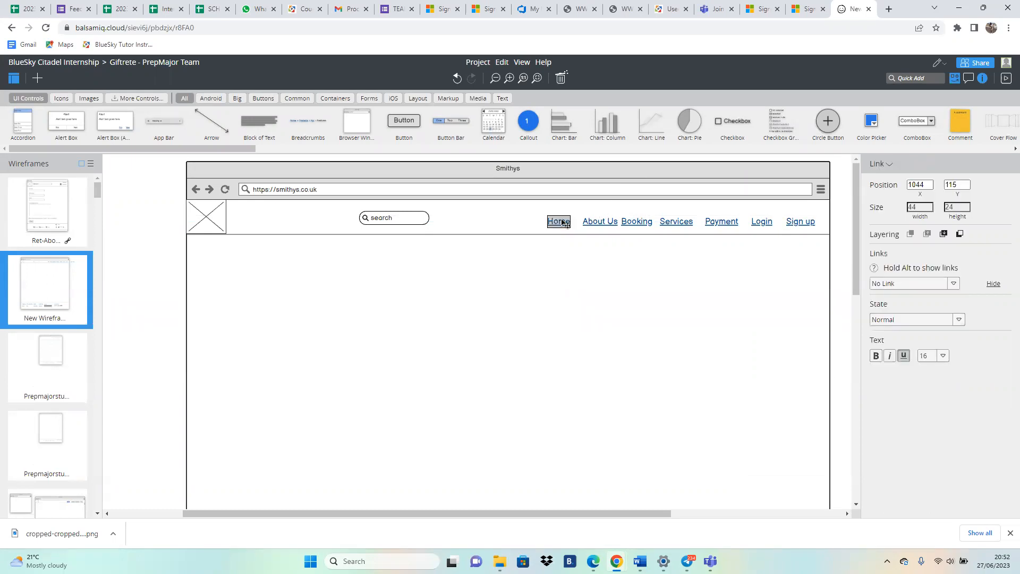
key("Left")
key("Left")
key("Left")
key("Left")
key("Left")
key("Left")
key("Left")
key("Left")
key("Left")
key("Left")
key("Left")
key("Left")
key("Left")
key("Left")
key("Left")
key("Left")
key("Left")
key("Left")
key("Left")
key("Left")
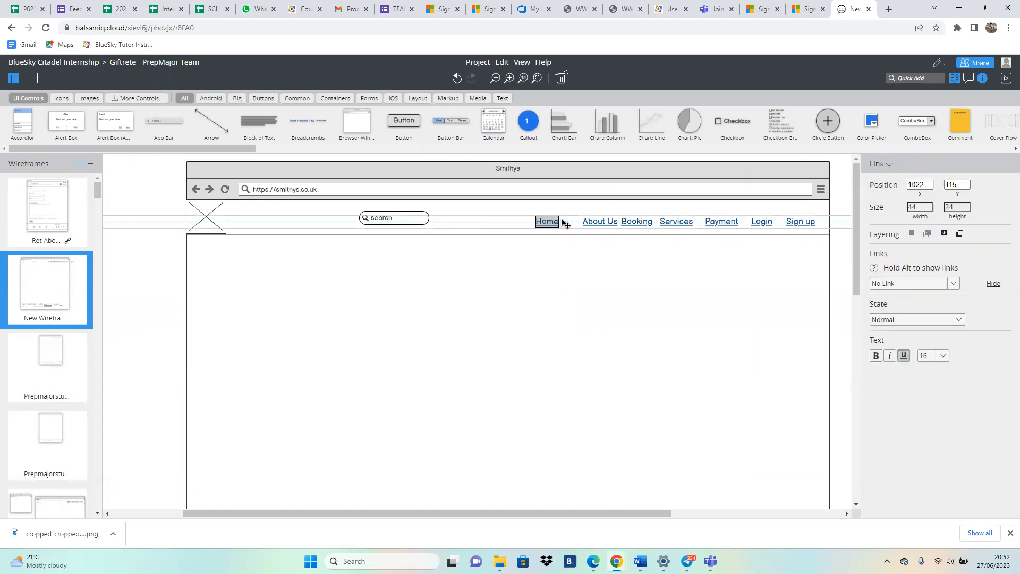
Step: Move the About Us link left to X 1085, between Home and Booking
left_click(607, 221)
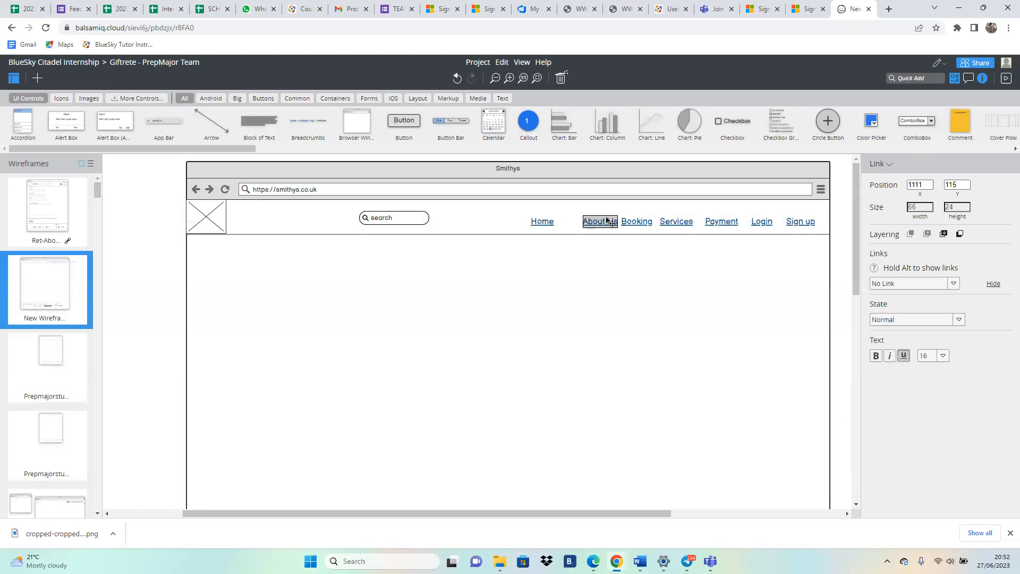
key("Left")
key("Left")
key("Left")
key("Left")
key("Left")
key("Left")
key("Left")
key("Left")
key("Left")
key("Left")
key("Left")
key("Left")
key("Left")
key("Left")
key("Left")
key("Left")
key("Left")
key("Left")
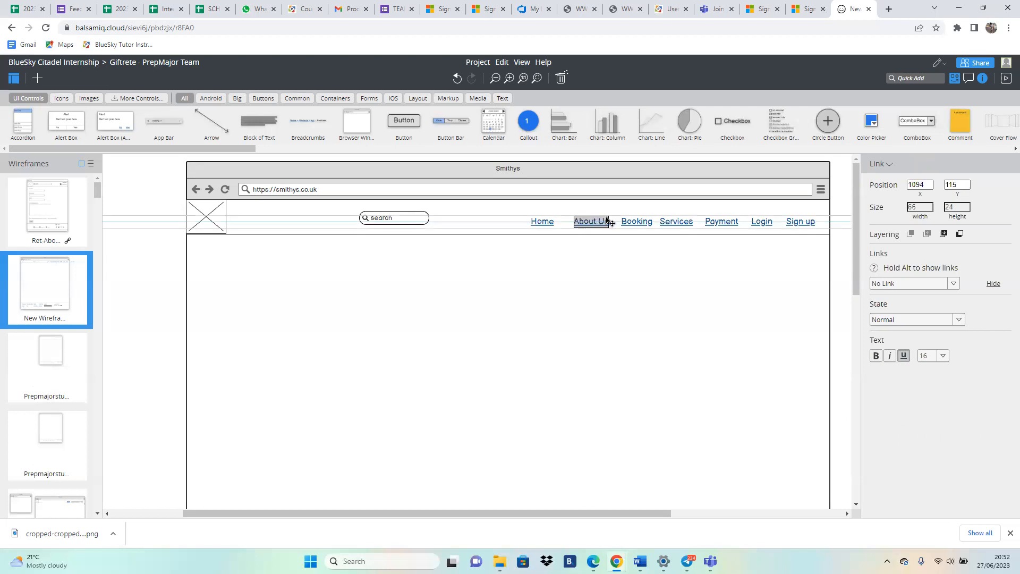
key("Left")
key("Left")
key("Left")
key("Left")
key("Left")
key("Left")
key("Left")
key("Left")
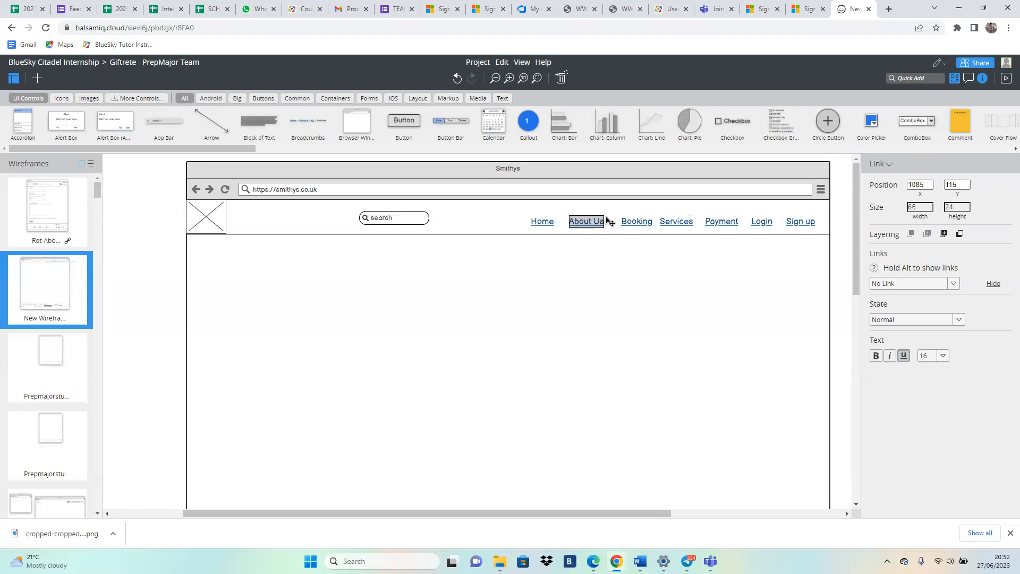
Step: Move the Booking link left to X 1173 to open space before Services
left_click(643, 221)
key("Left")
key("Left")
key("Left")
key("Left")
key("Left")
key("Left")
key("Left")
key("Left")
key("Left")
key("Left")
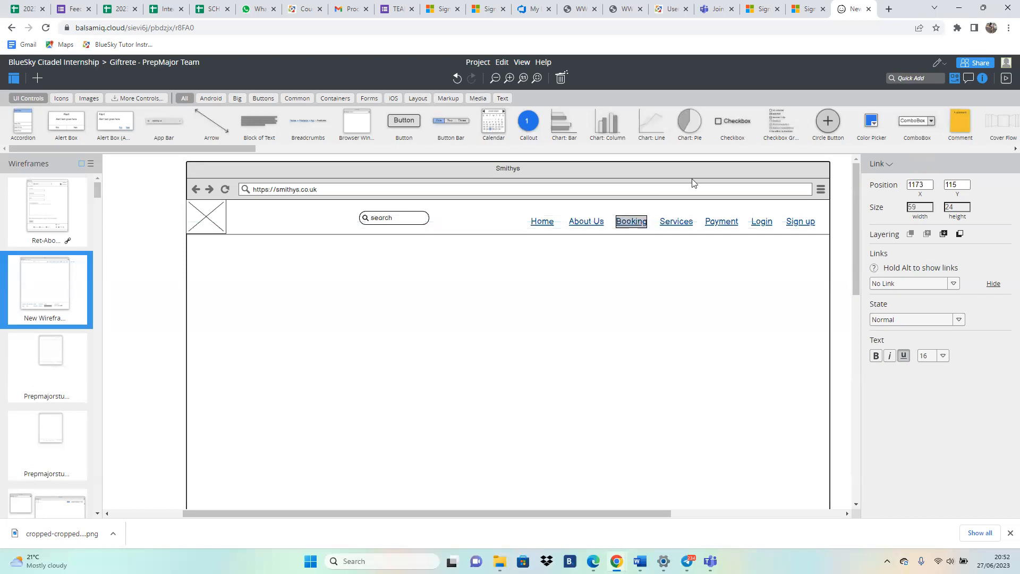
Step: Add a book Regular icon between the Booking and Services links, and shift Booking to X 1168
left_click(904, 77)
type("boo")
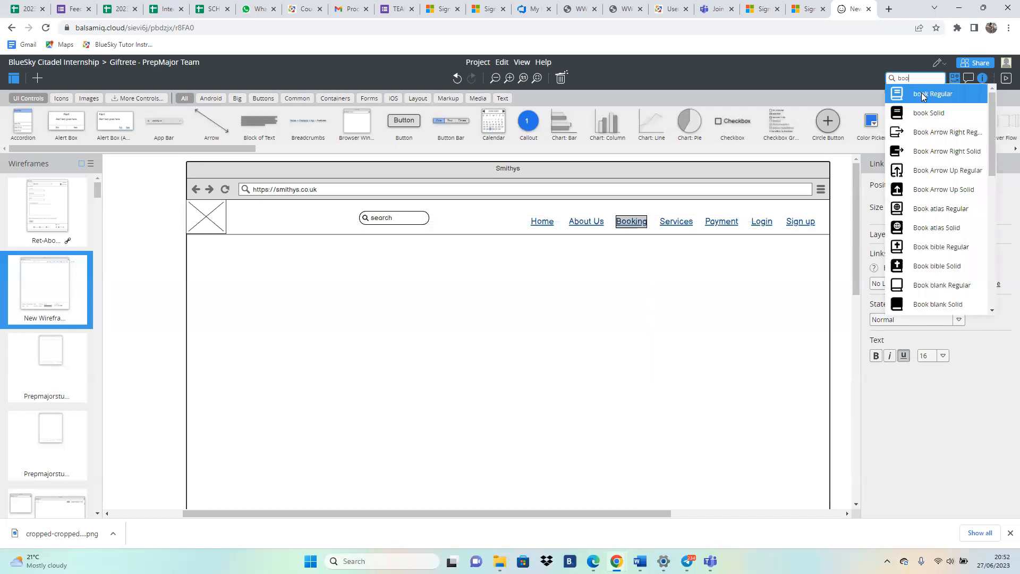
left_click(924, 95)
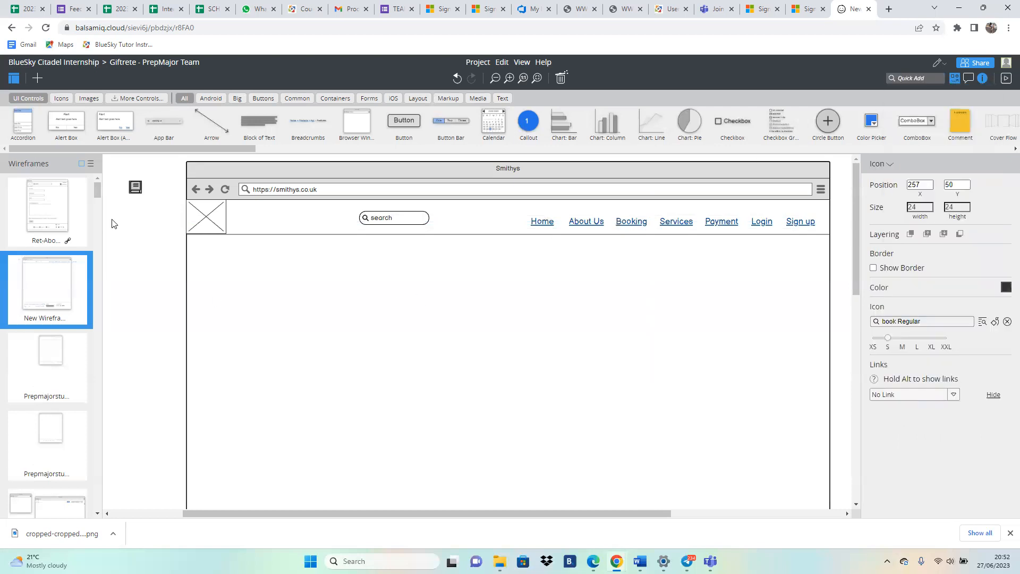
left_click_drag(136, 188, 637, 225)
left_click(640, 224)
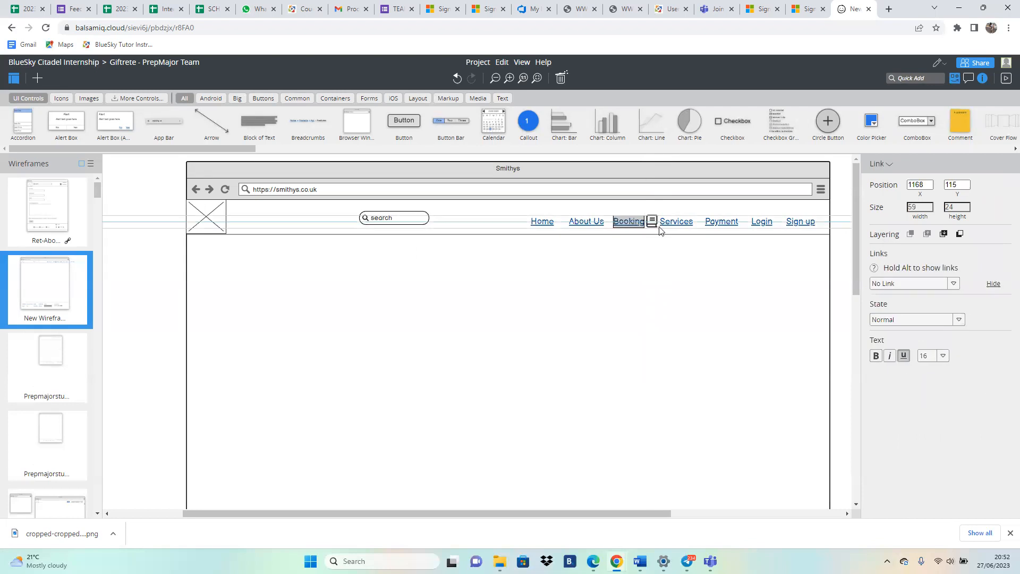
Step: Shrink the book icon to size XS and place it directly after the Booking link
left_click(653, 224)
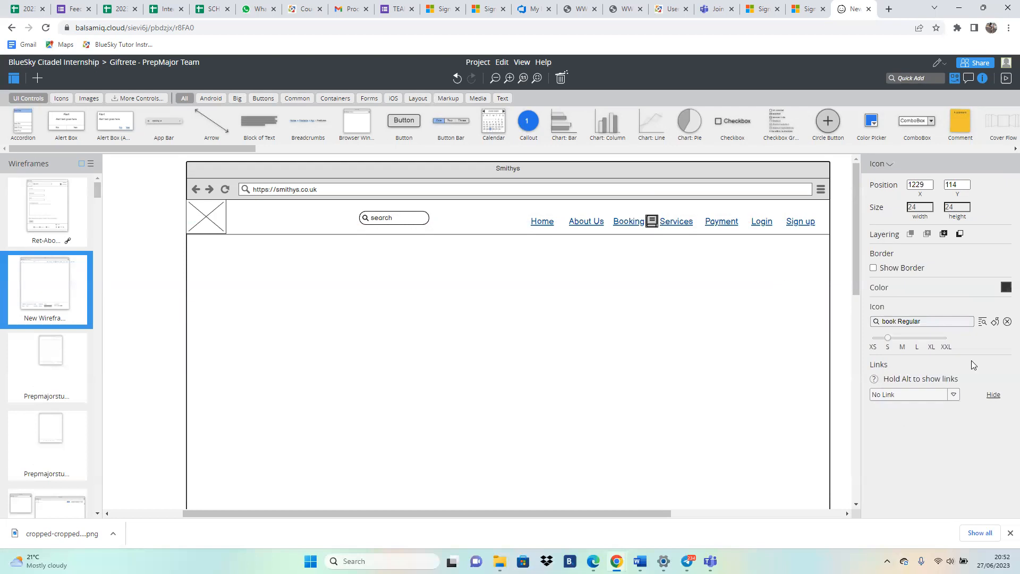
left_click_drag(889, 341, 872, 340)
left_click_drag(656, 225, 651, 223)
Step: Move About Us to X 1081, nudge Booking slightly left, and delete the book icon beside it
left_click(587, 222)
left_click_drag(586, 222, 587, 222)
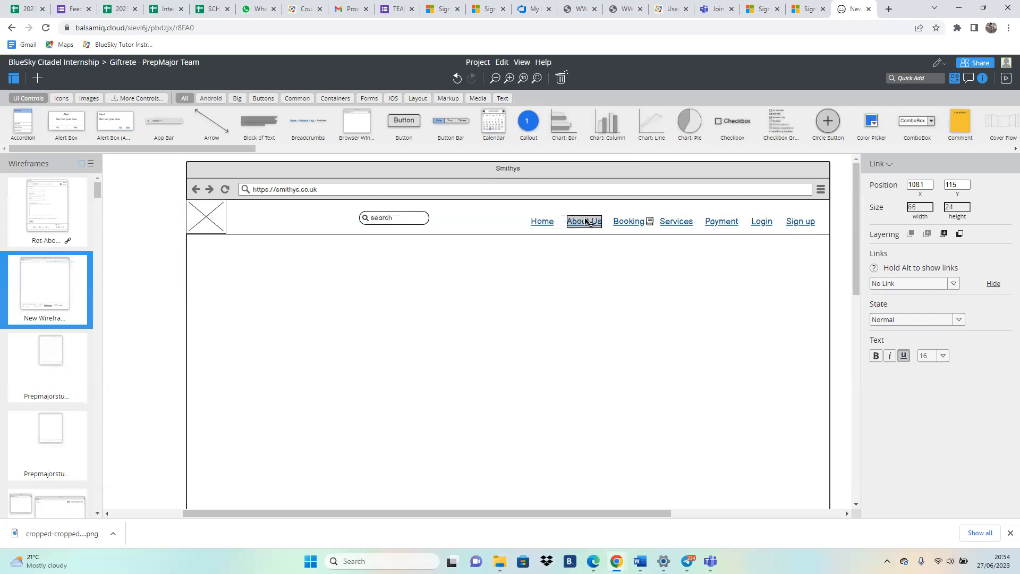
left_click(632, 226)
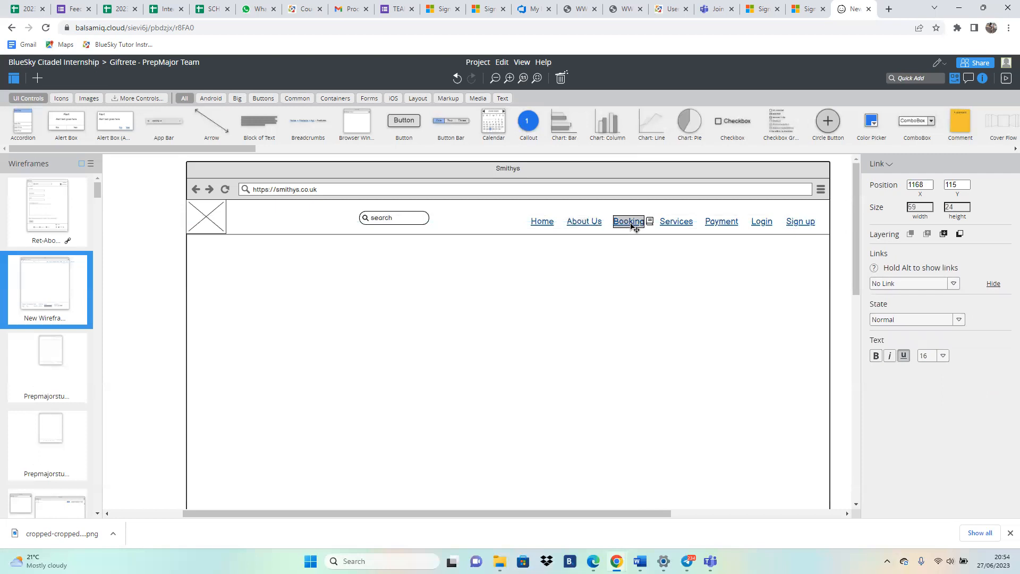
left_click_drag(632, 226, 632, 226)
left_click(650, 225)
key("Delete")
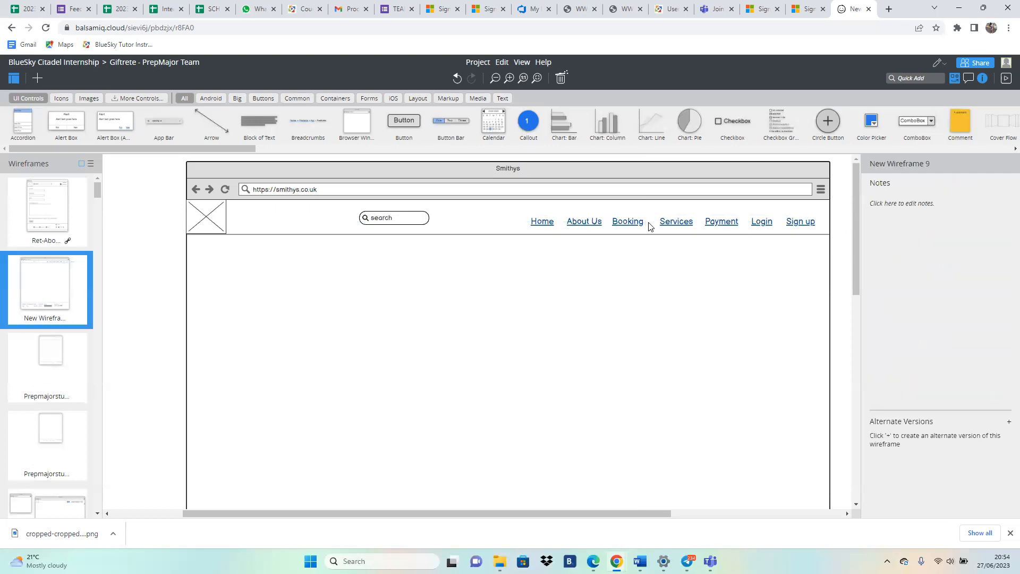
Step: Respace the header by moving Booking slightly right and About Us to X 1085
left_click(638, 225)
left_click_drag(637, 224, 584, 224)
left_click(584, 224)
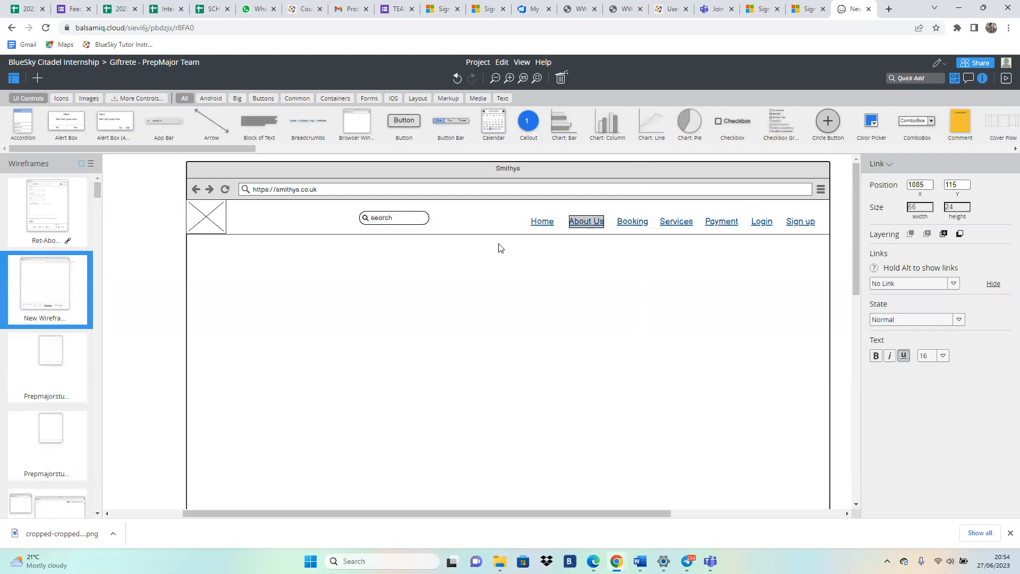
left_click(528, 273)
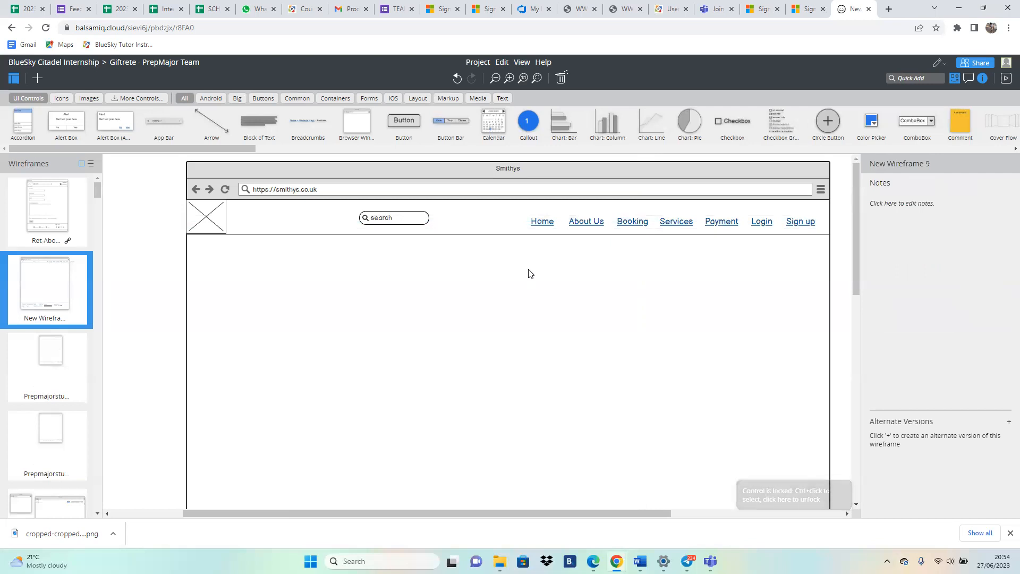
Step: Lower the header's search box to Y 110, closer in line with the navigation links
left_click(420, 226)
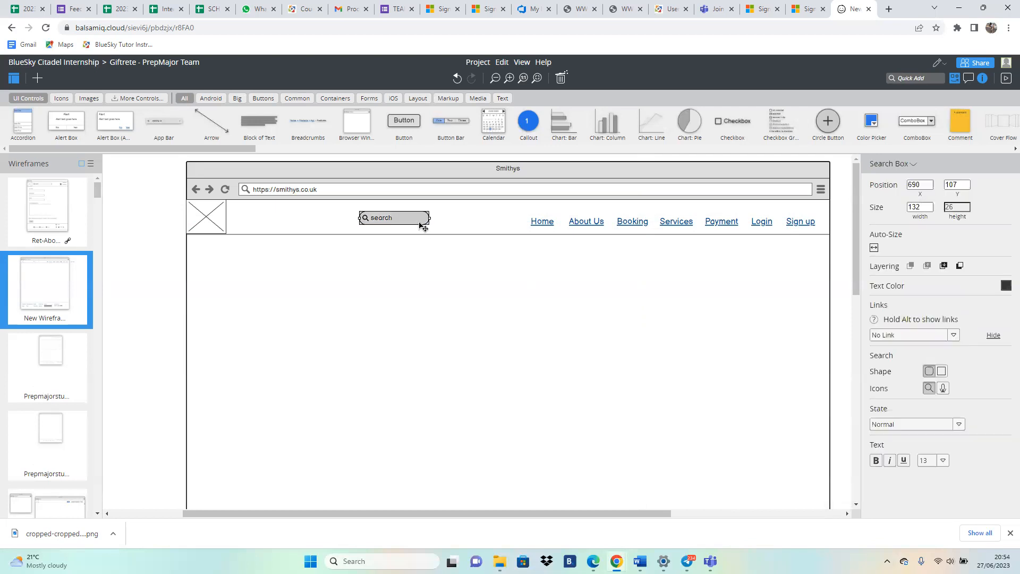
left_click_drag(421, 224, 421, 226)
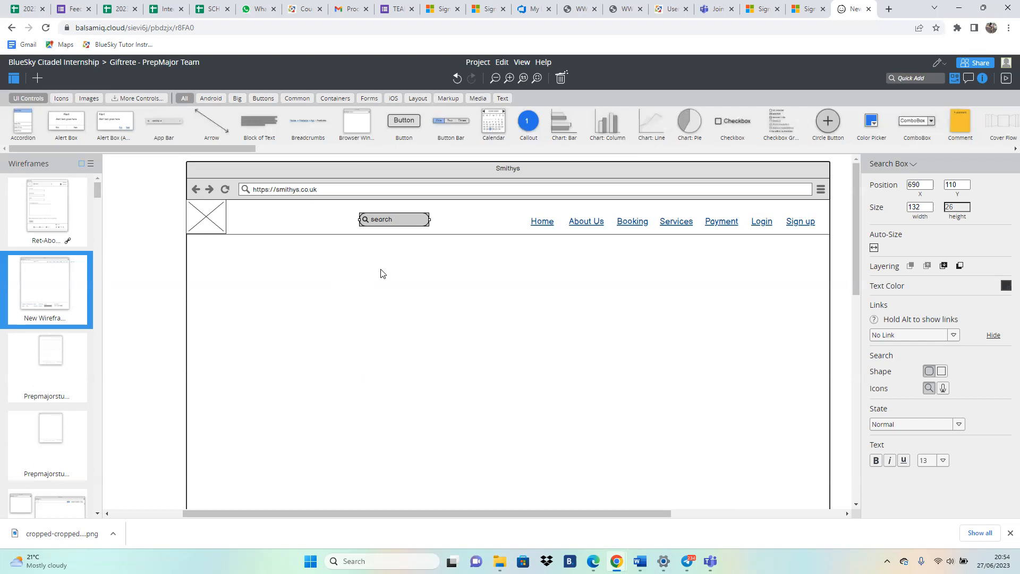
left_click_drag(321, 250, 475, 196)
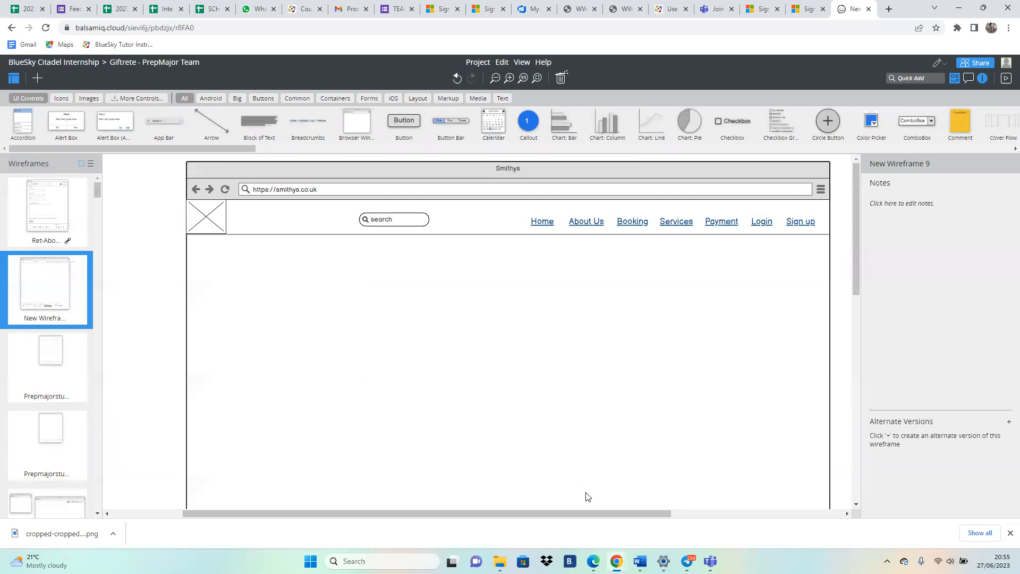
Step: Delete the two stray Home links lying outside the browser window's frame
left_click_drag(603, 513, 576, 526)
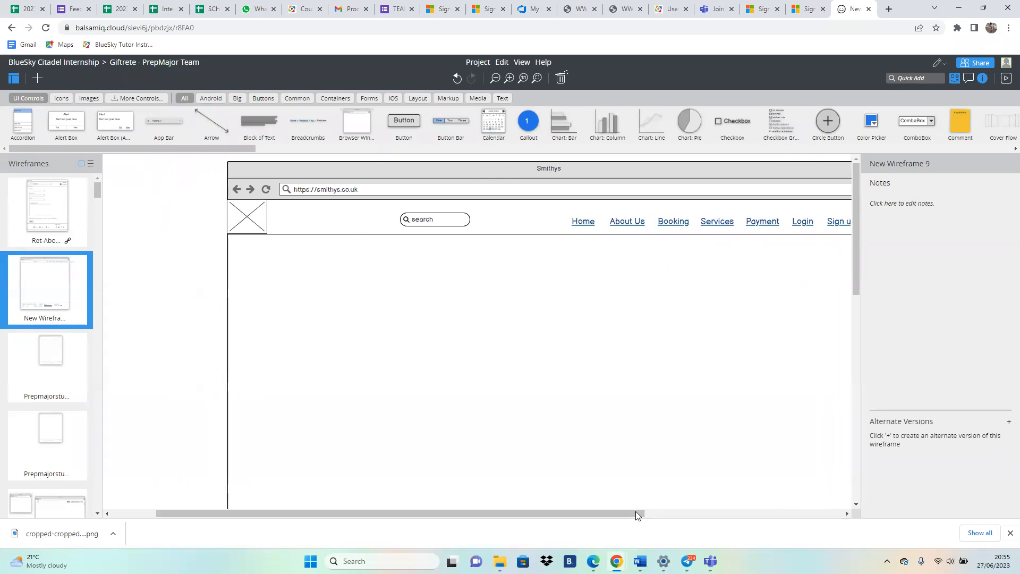
left_click_drag(636, 511, 771, 514)
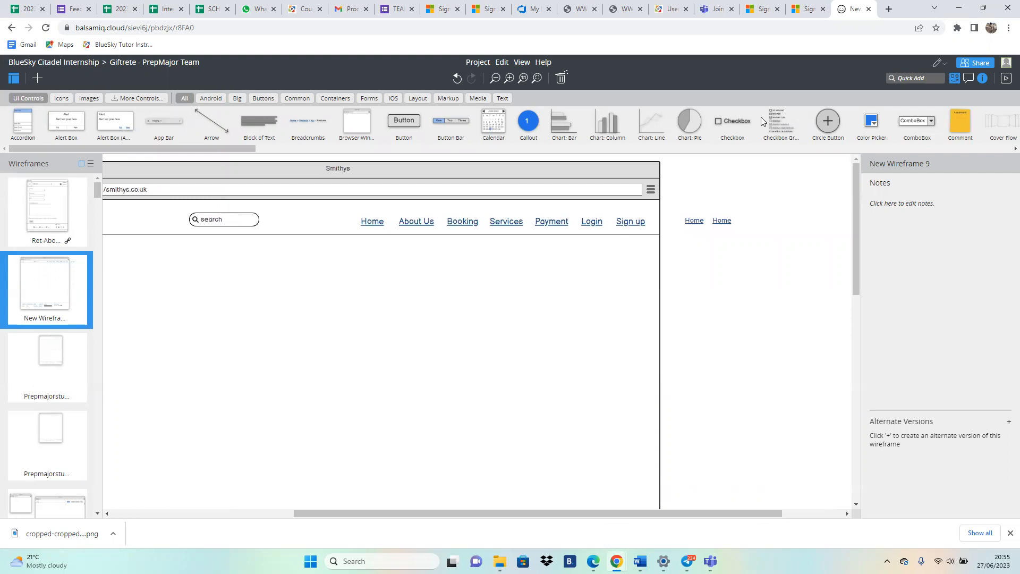
left_click_drag(683, 210, 790, 247)
key("Delete")
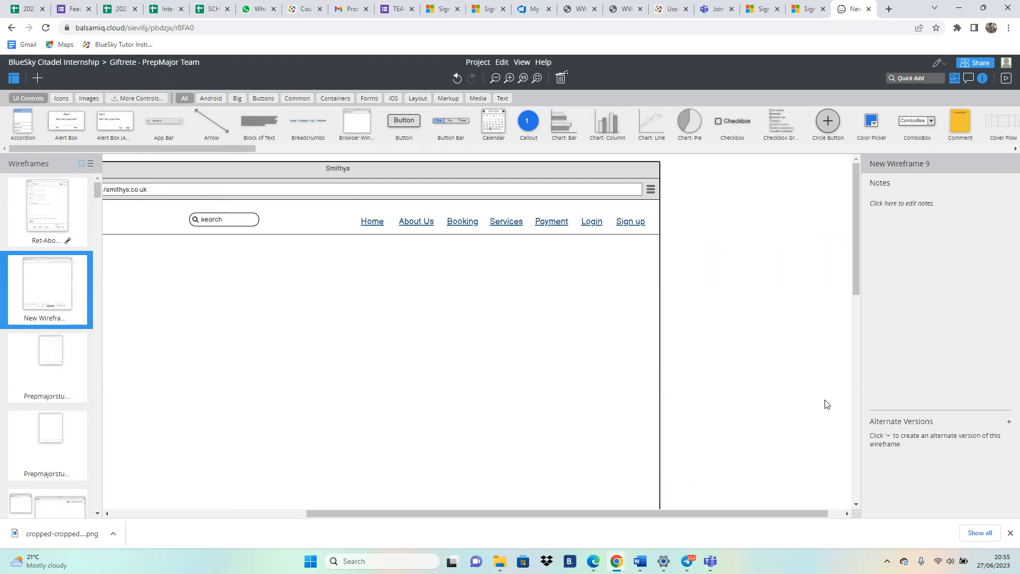
left_click_drag(782, 512, 624, 537)
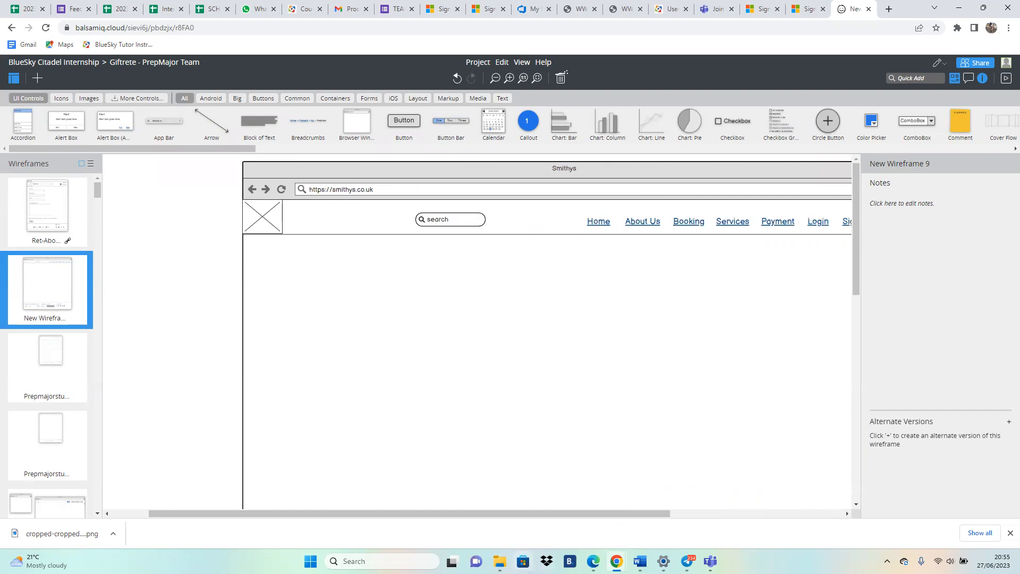
left_click_drag(515, 509, 569, 537)
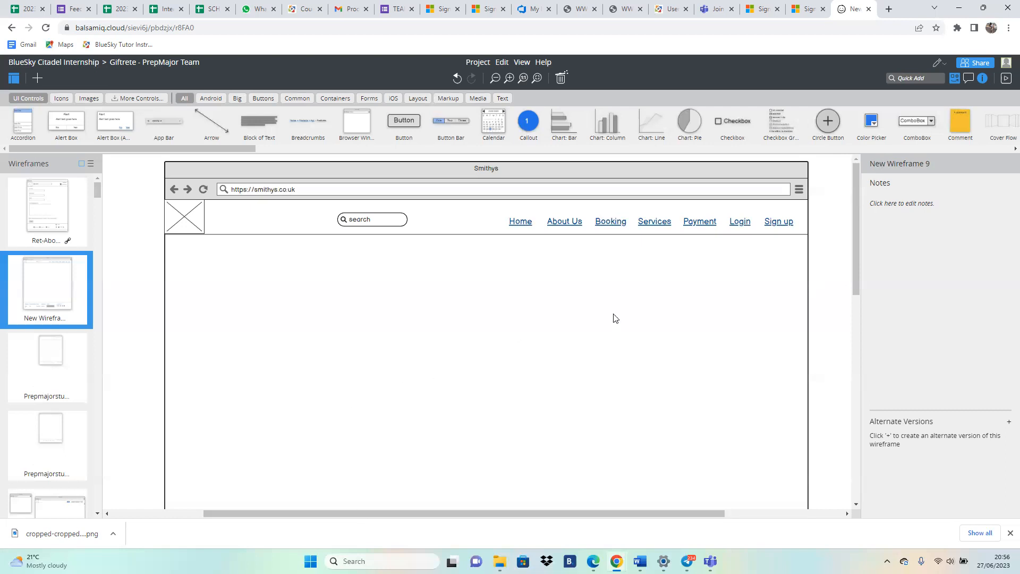
scroll(855, 259, "down", 1)
left_click_drag(864, 284, 849, 264)
left_click_drag(856, 263, 849, 192)
left_click(515, 226)
left_click(501, 287)
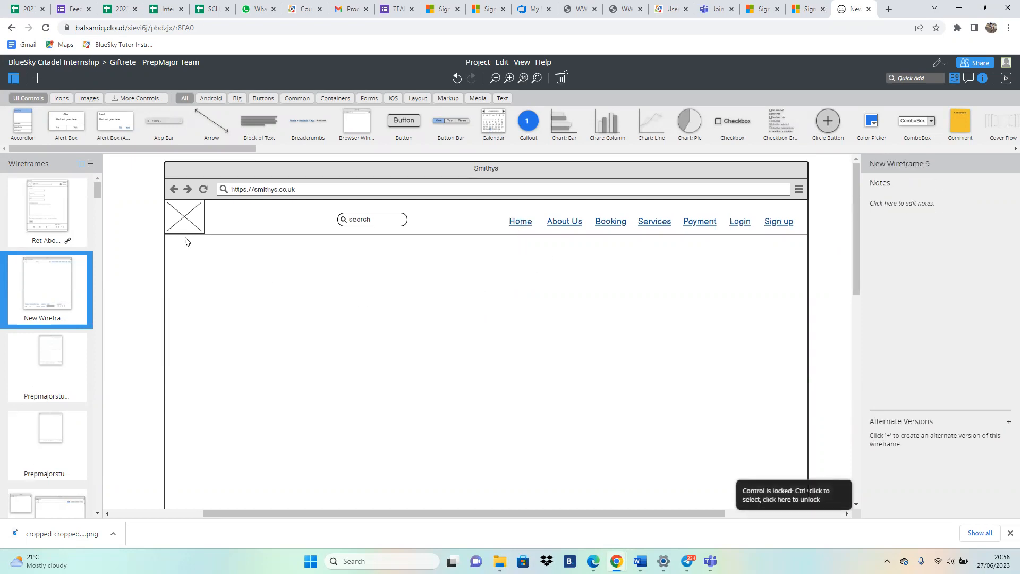
Step: Duplicate the header's image placeholder and place the copy in the page body at about X 897, Y 257
left_click(185, 219)
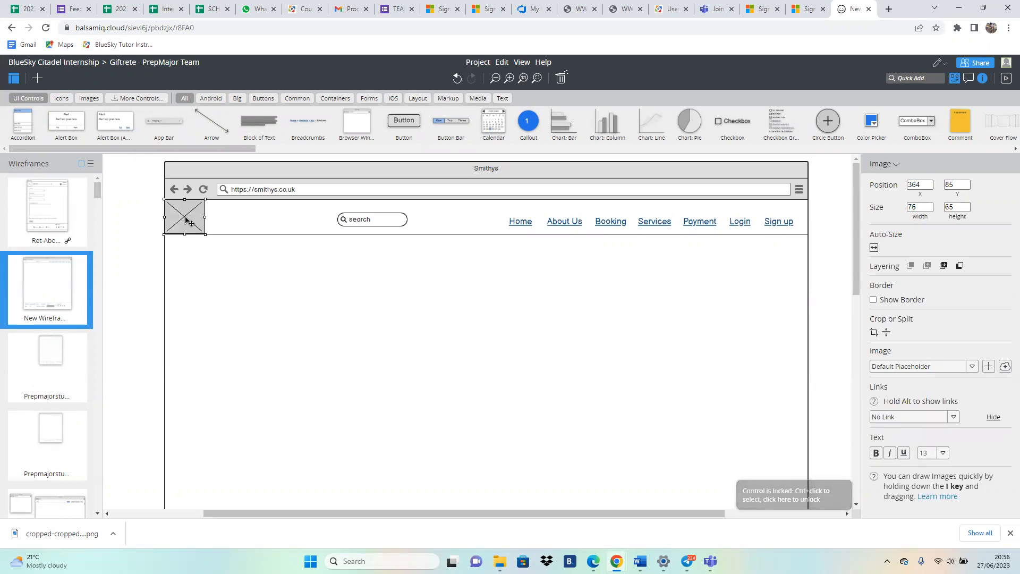
left_click_drag(185, 219, 424, 320)
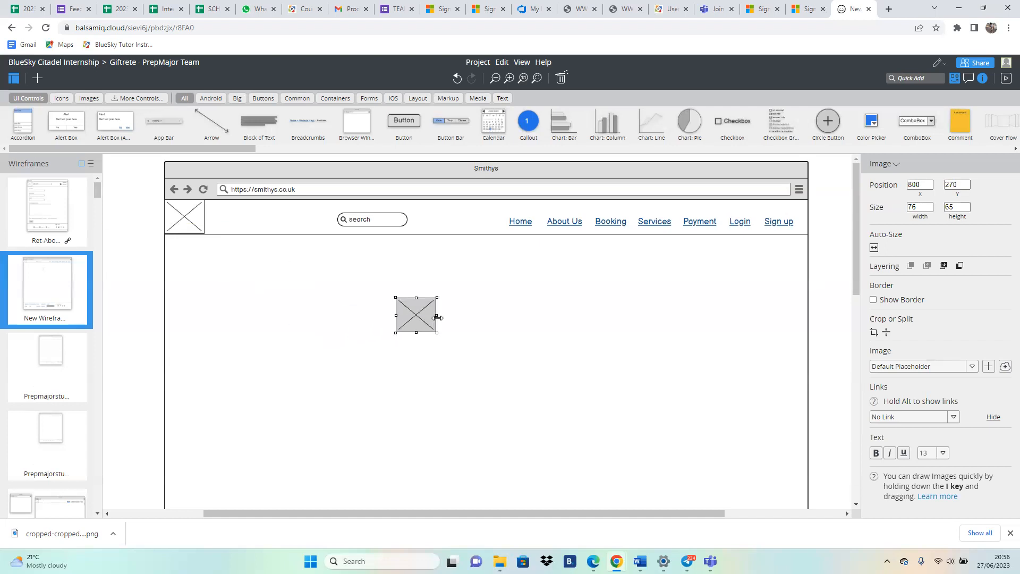
mouse_move(472, 323)
left_mouse_down()
mouse_move(488, 310)
mouse_move(477, 313)
left_mouse_up()
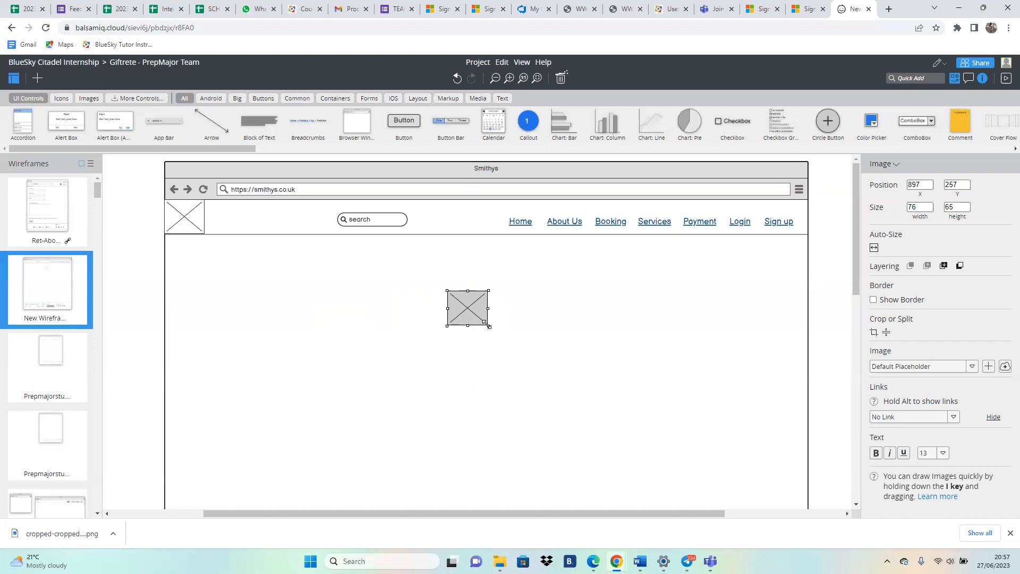
Step: Enlarge the copied image placeholder into a wide banner of about 847 by 352 below the header
left_click_drag(487, 325, 727, 429)
left_click_drag(446, 360, 280, 357)
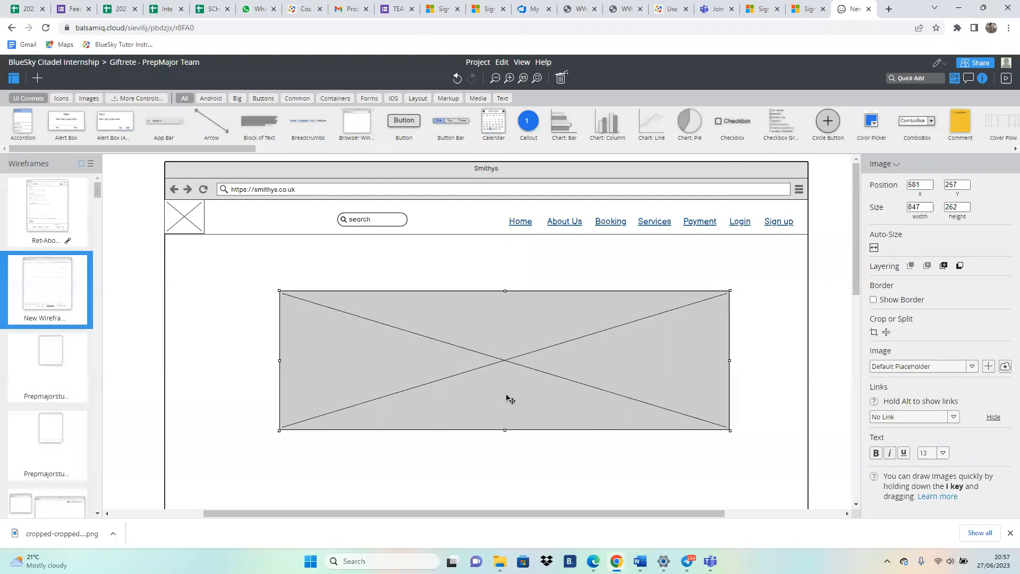
left_click_drag(500, 347, 478, 358)
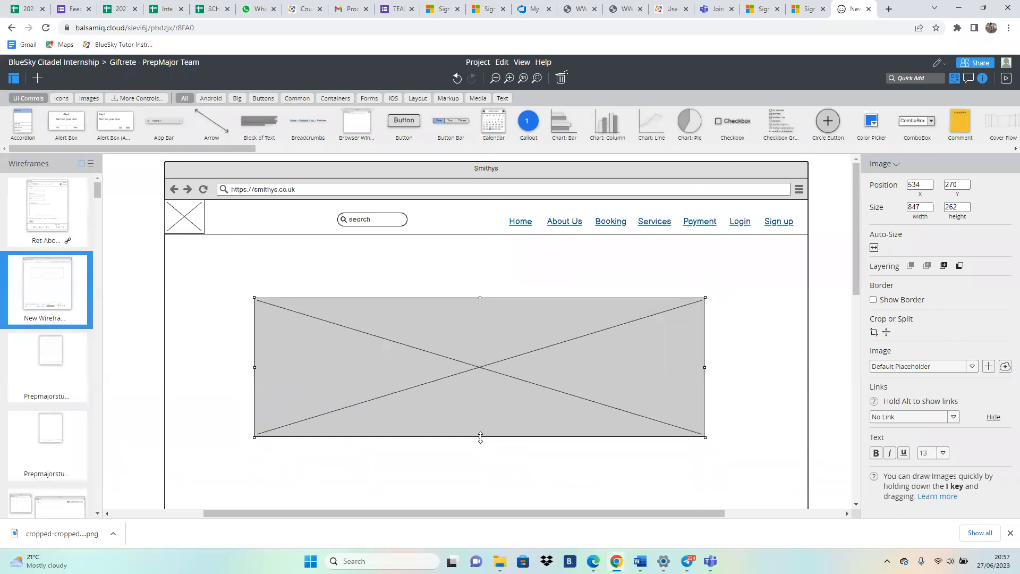
left_click_drag(480, 438, 481, 485)
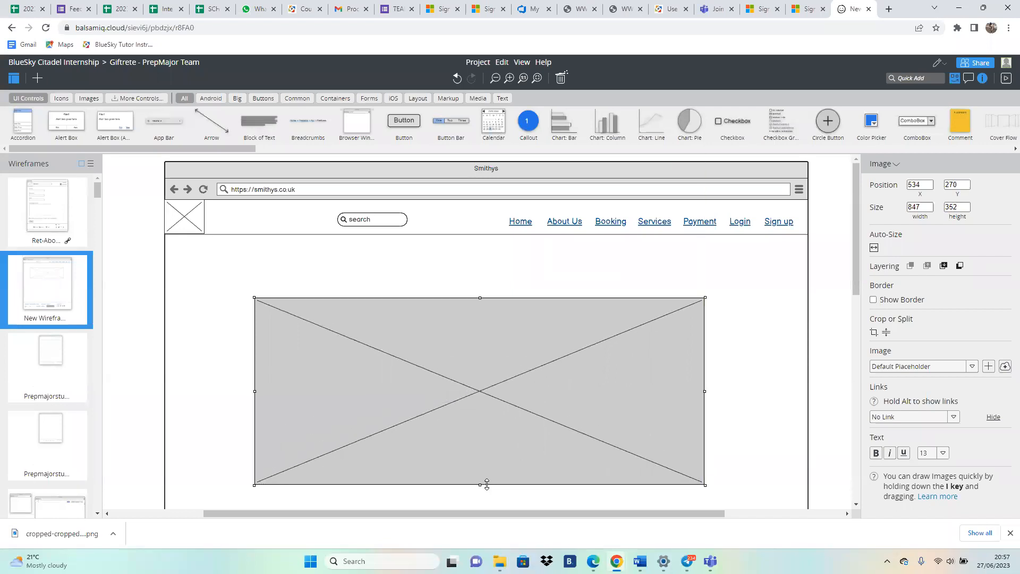
Step: Reposition the large image placeholder below the header at about X 581, Y 262
left_click_drag(481, 397, 506, 400)
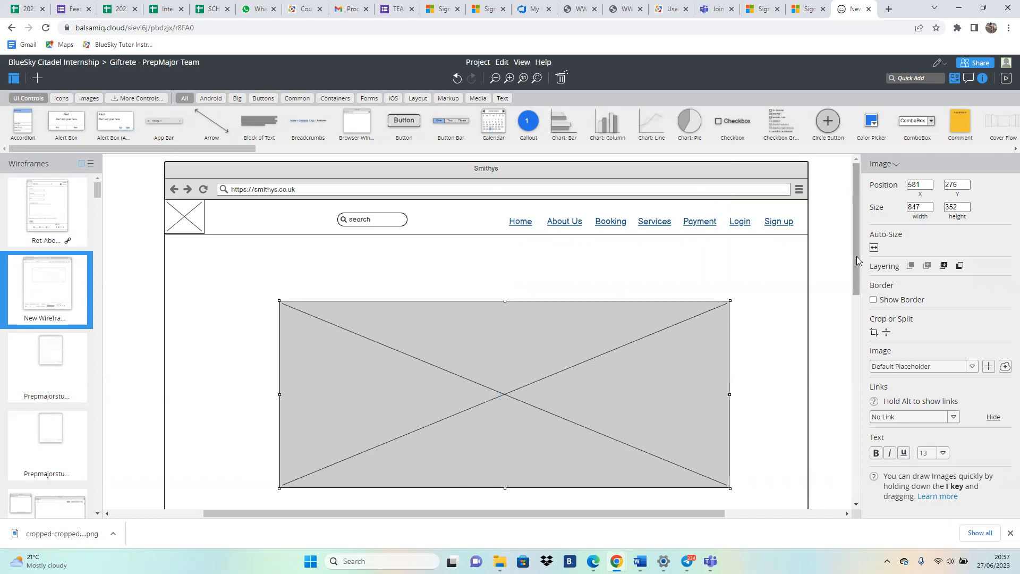
mouse_move(858, 267)
left_mouse_down()
mouse_move(859, 342)
mouse_move(852, 250)
left_mouse_up()
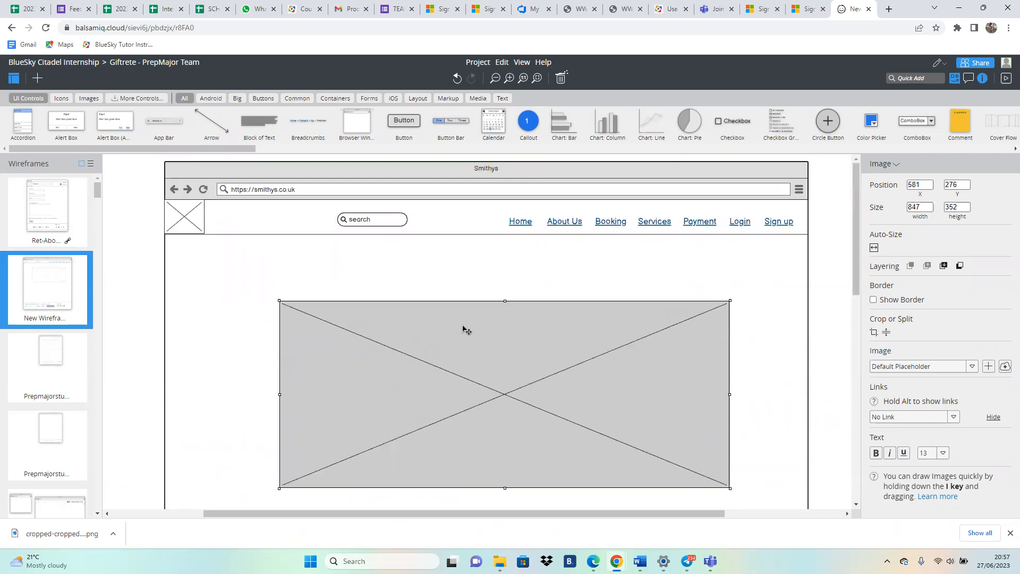
mouse_move(472, 346)
left_mouse_down()
mouse_move(455, 337)
mouse_move(467, 338)
left_mouse_up()
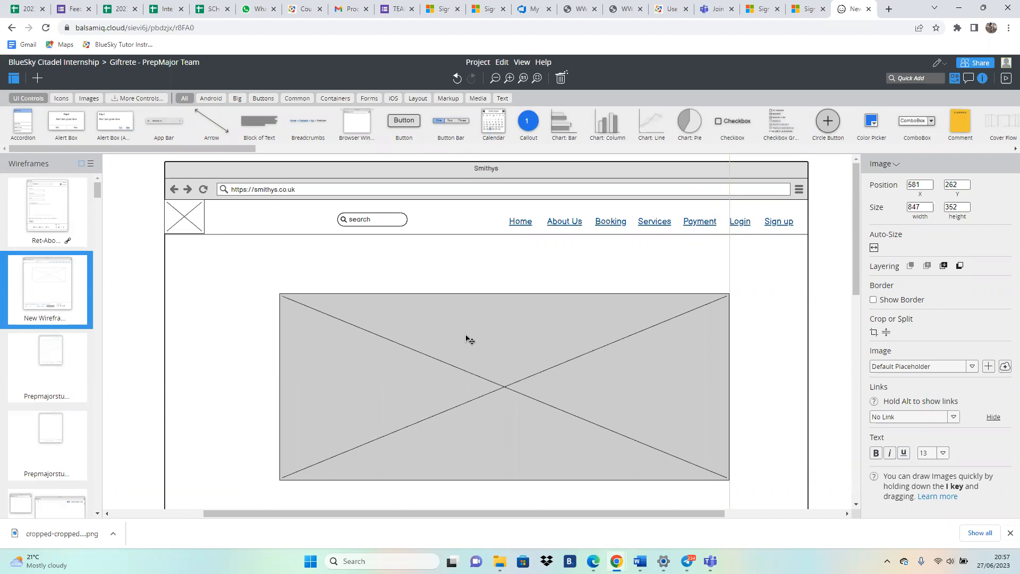
Step: Move the large placeholder image below the page header to about X 547, Y 259
left_click(468, 339)
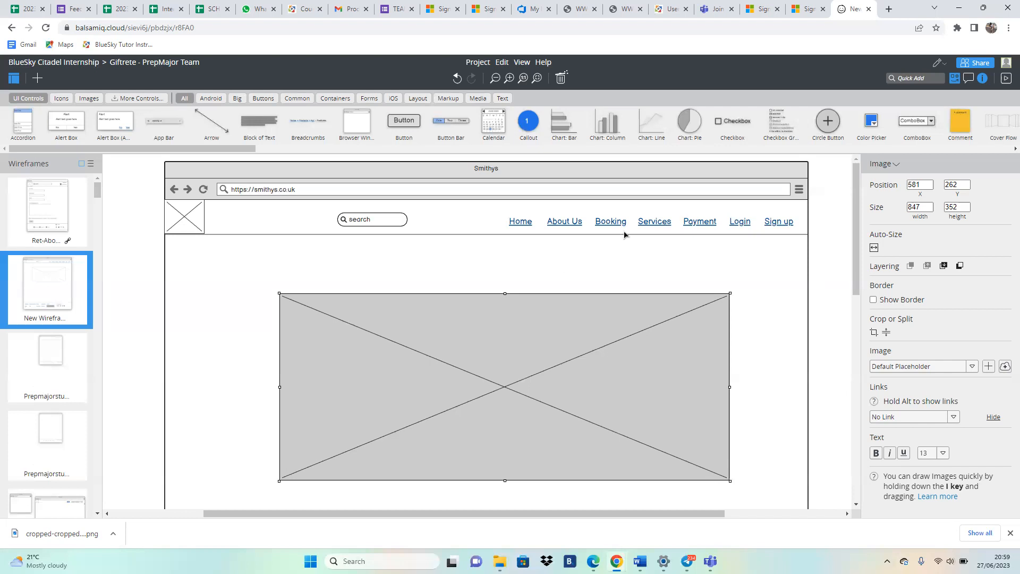
mouse_move(853, 277)
left_mouse_down()
mouse_move(851, 338)
mouse_move(849, 278)
left_mouse_up()
mouse_move(852, 269)
left_mouse_down()
mouse_move(852, 294)
mouse_move(848, 250)
left_mouse_up()
left_click_drag(853, 254, 851, 355)
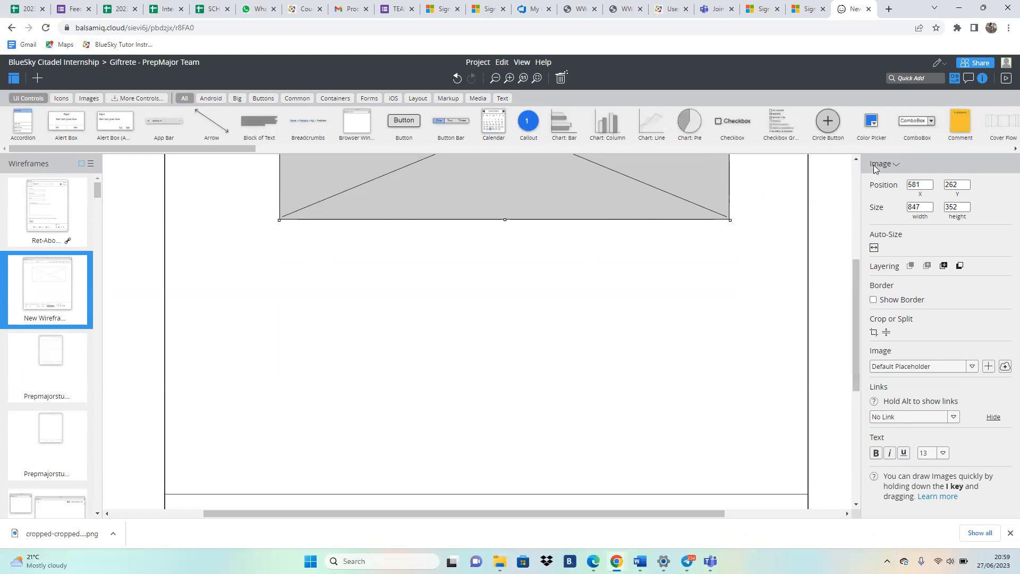
left_click_drag(859, 315, 853, 193)
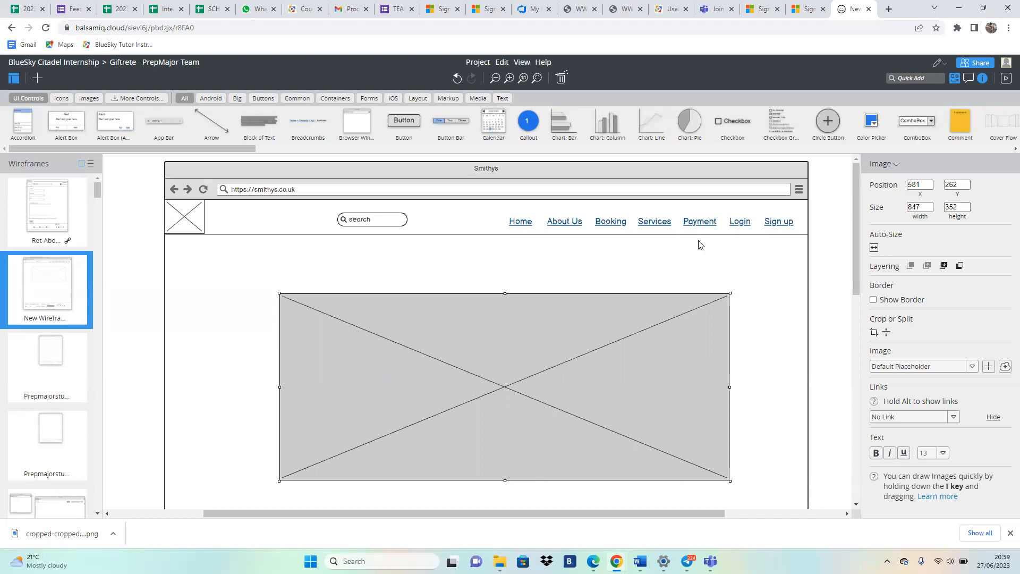
left_click_drag(856, 245, 855, 353)
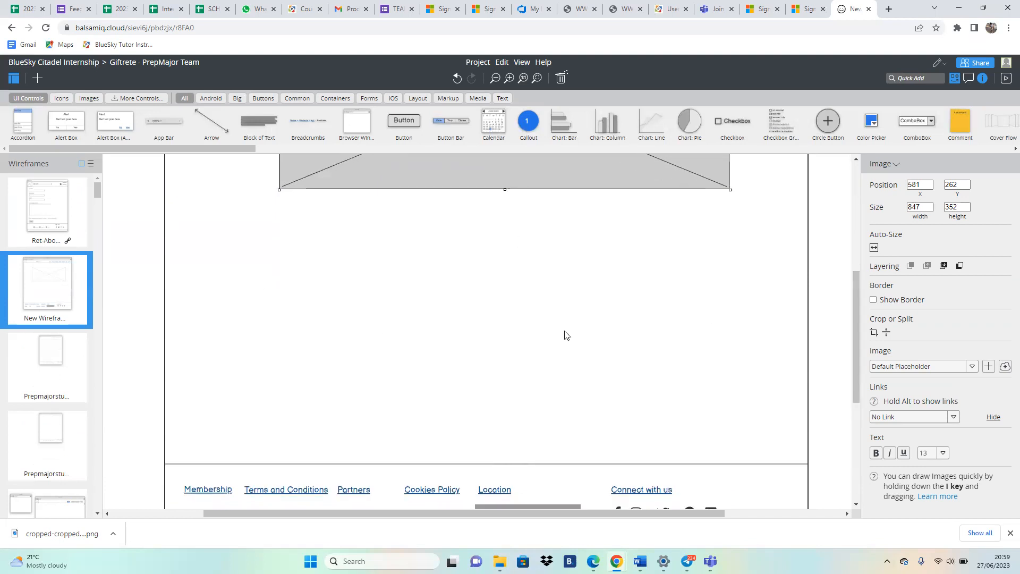
left_click_drag(855, 331, 842, 235)
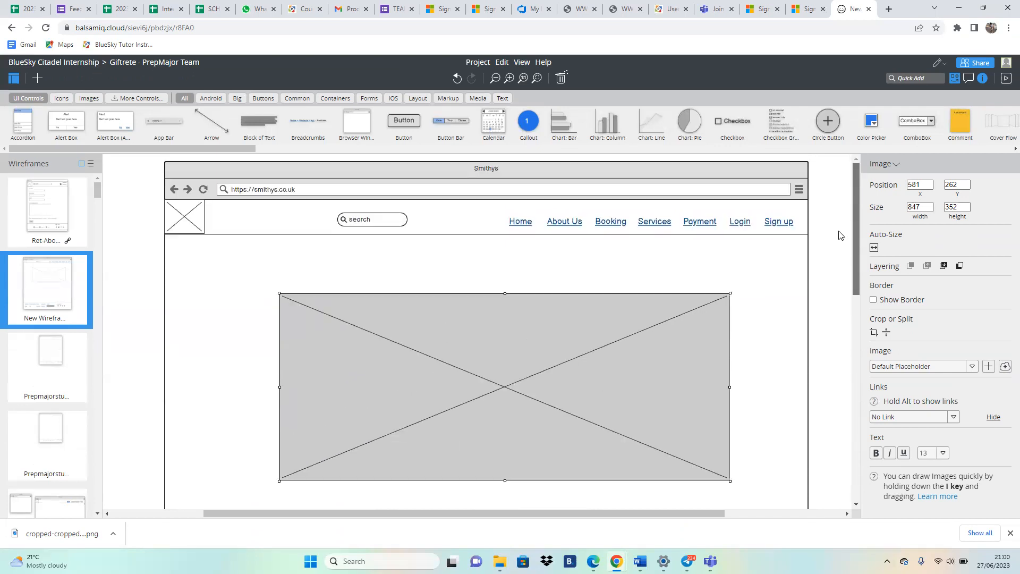
left_click_drag(488, 341, 471, 342)
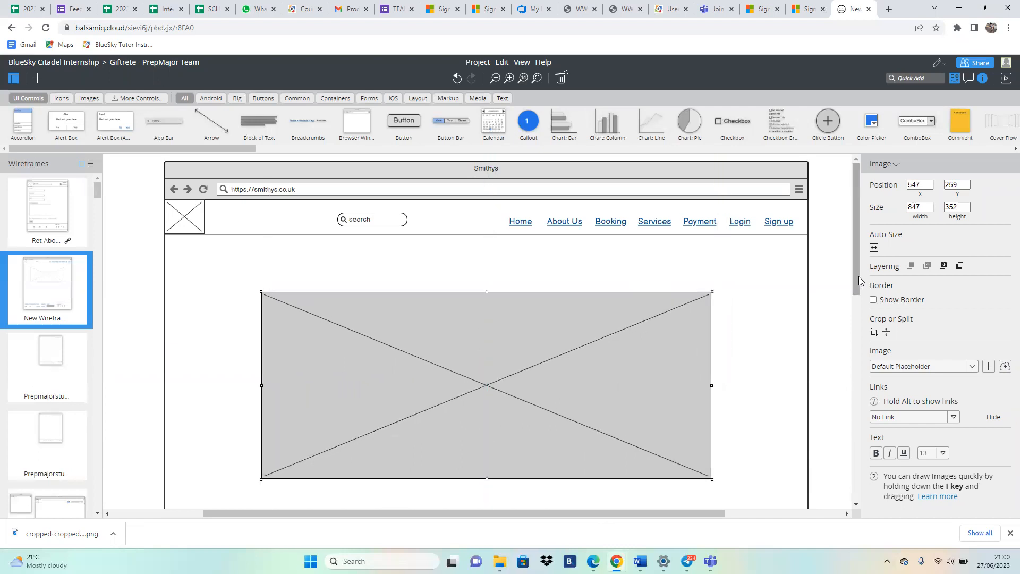
left_click_drag(857, 267, 852, 300)
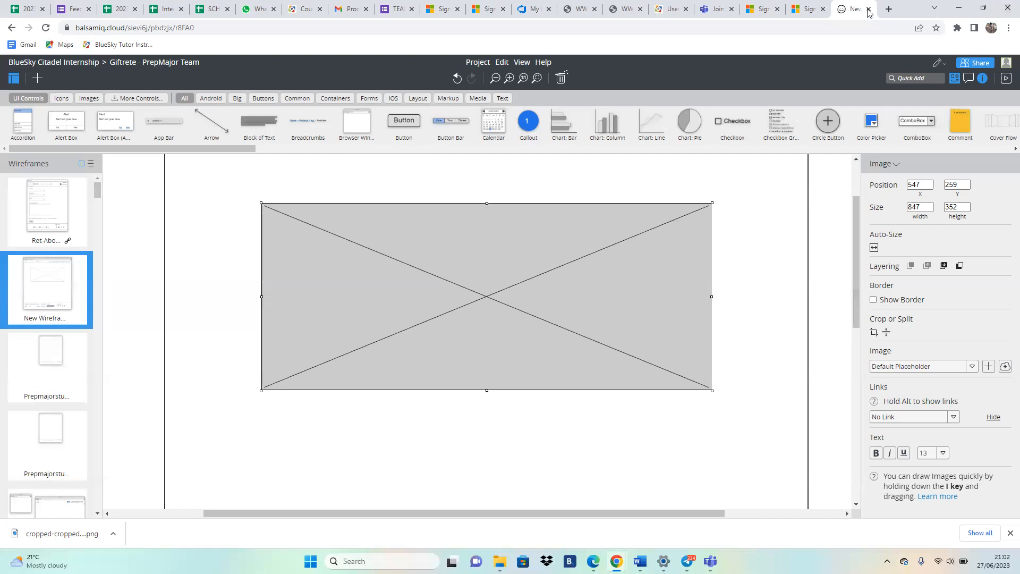
Step: Open balsamiq.com in a new browser tab
left_click(889, 9)
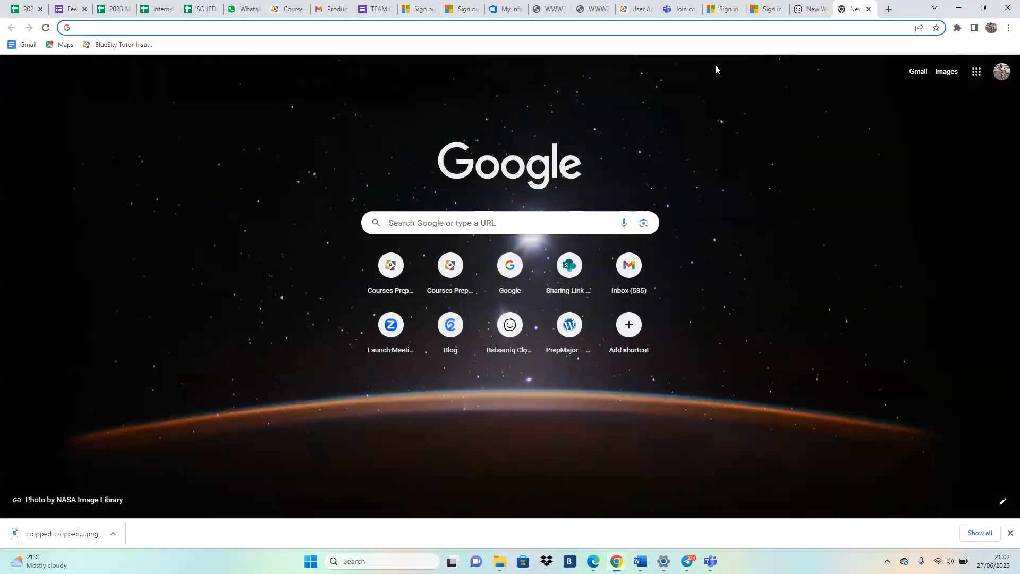
type("bals")
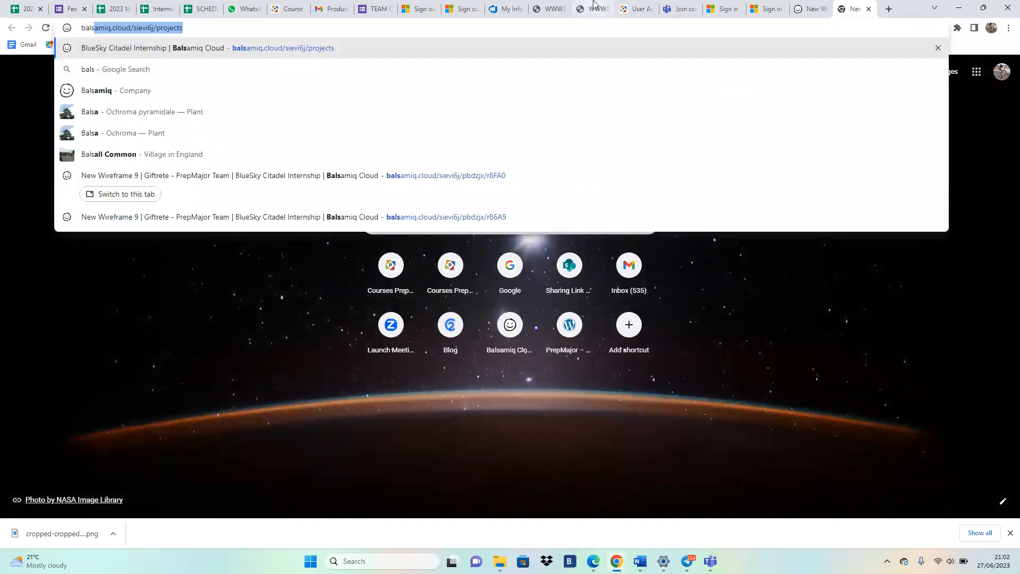
left_click(188, 27)
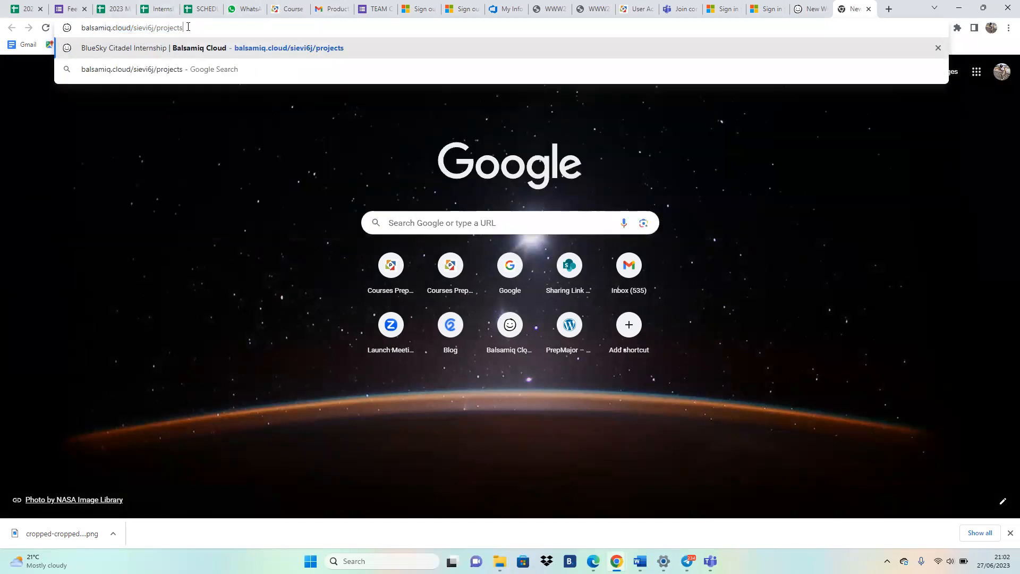
key("BackSpace")
key("BackSpace")
key("BackSpace")
key("BackSpace")
key("BackSpace")
key("BackSpace")
key("BackSpace")
key("BackSpace")
key("BackSpace")
key("BackSpace")
key("BackSpace")
key("BackSpace")
key("BackSpace")
key("BackSpace")
key("BackSpace")
key("BackSpace")
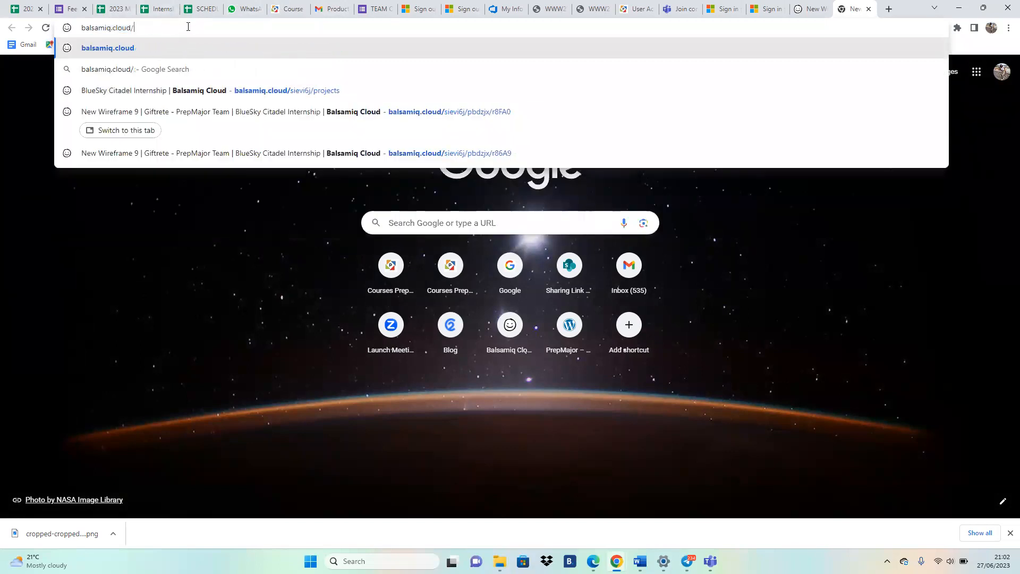
key("BackSpace")
key("BackSpace")
key("BackSpace")
key("BackSpace")
key("BackSpace")
type("om")
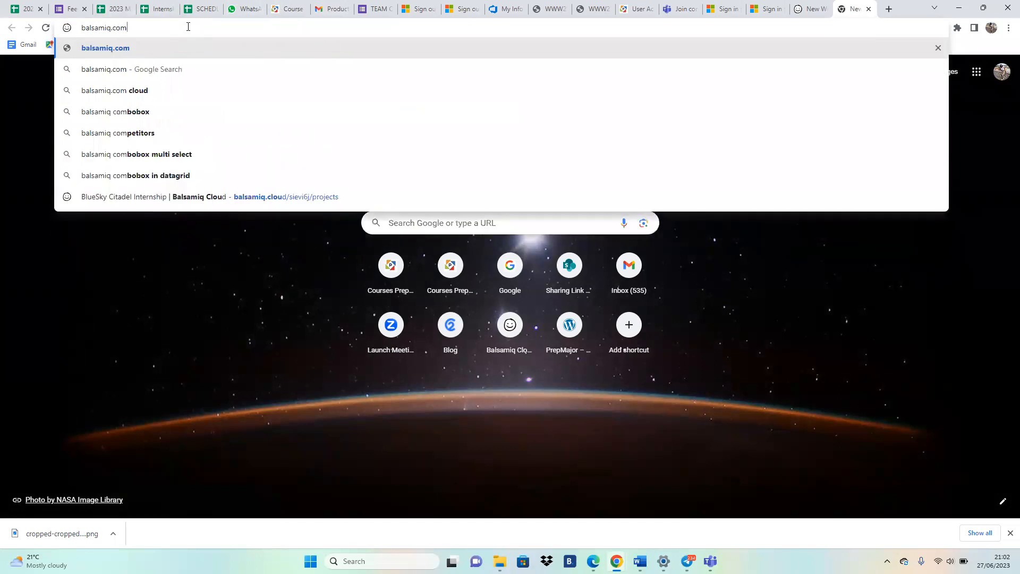
key("Return")
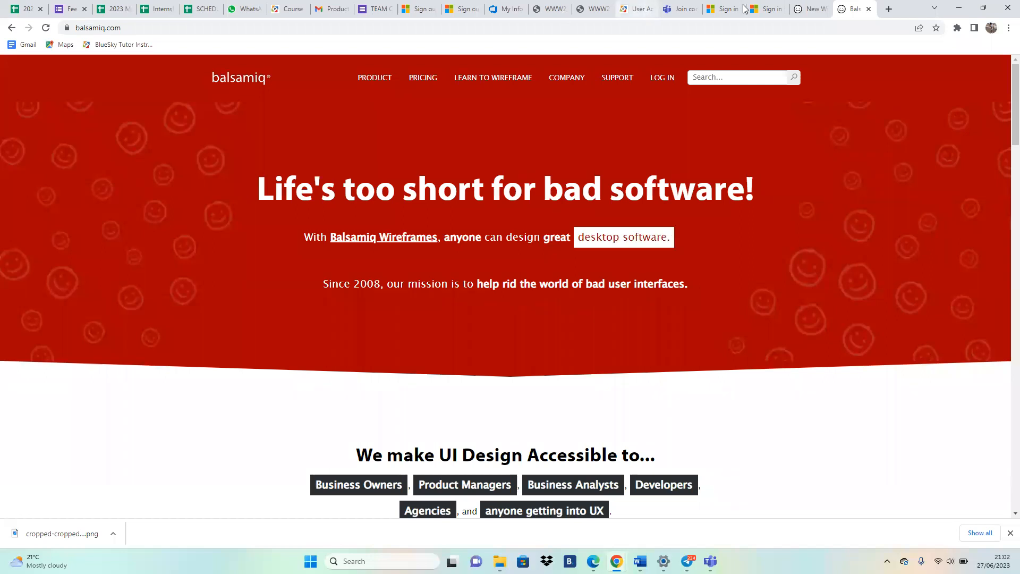
Step: Skim the Balsamiq home page from start to end and return to the wireframe project
left_click_drag(1005, 130, 945, 424)
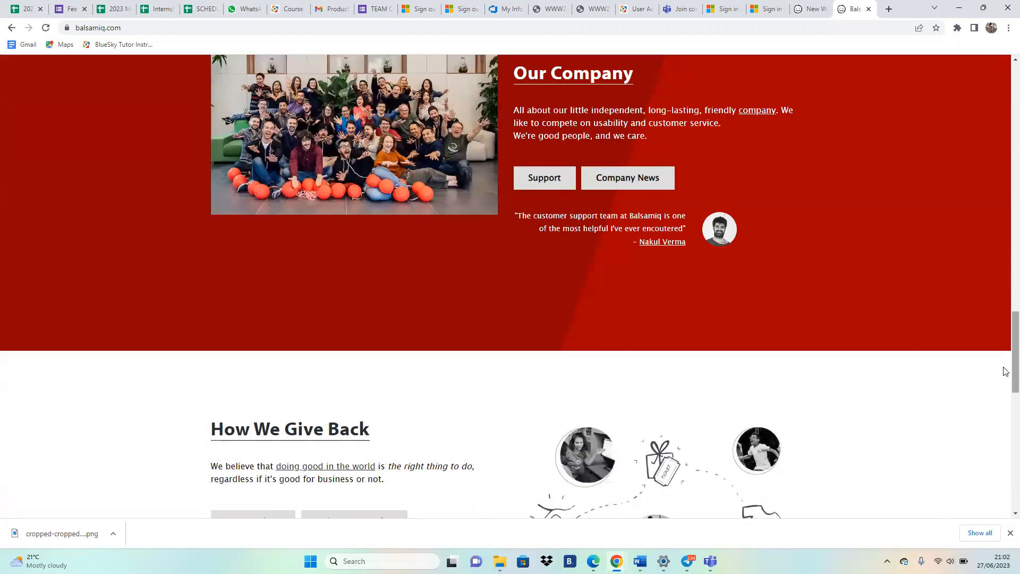
left_click_drag(1005, 374, 945, 132)
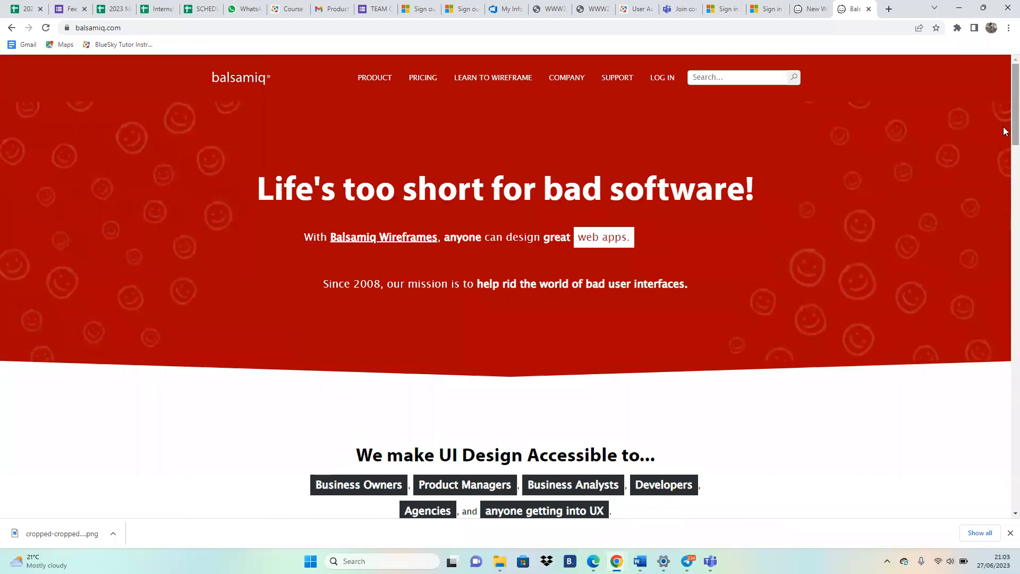
left_click(802, 14)
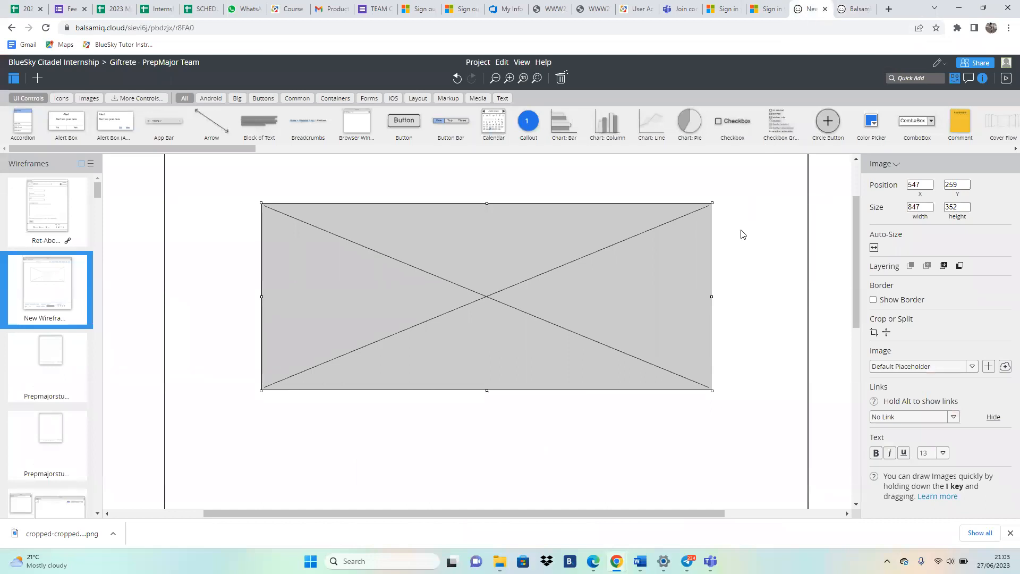
mouse_move(855, 15)
left_click_drag(854, 213, 851, 181)
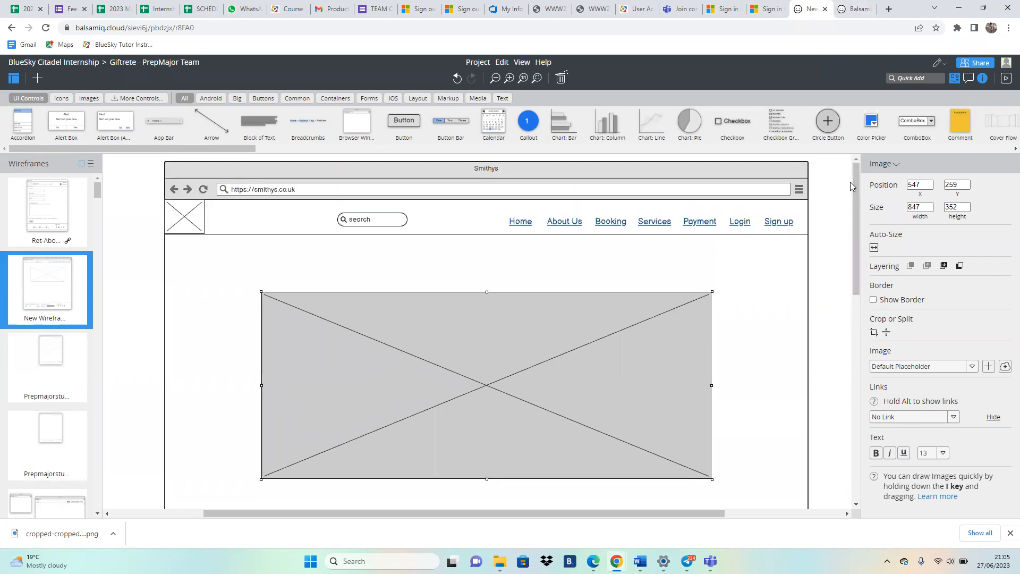
Step: Add a Block of Text over the middle of the large placeholder image and enlarge it to about 482 by 148
left_click(634, 269)
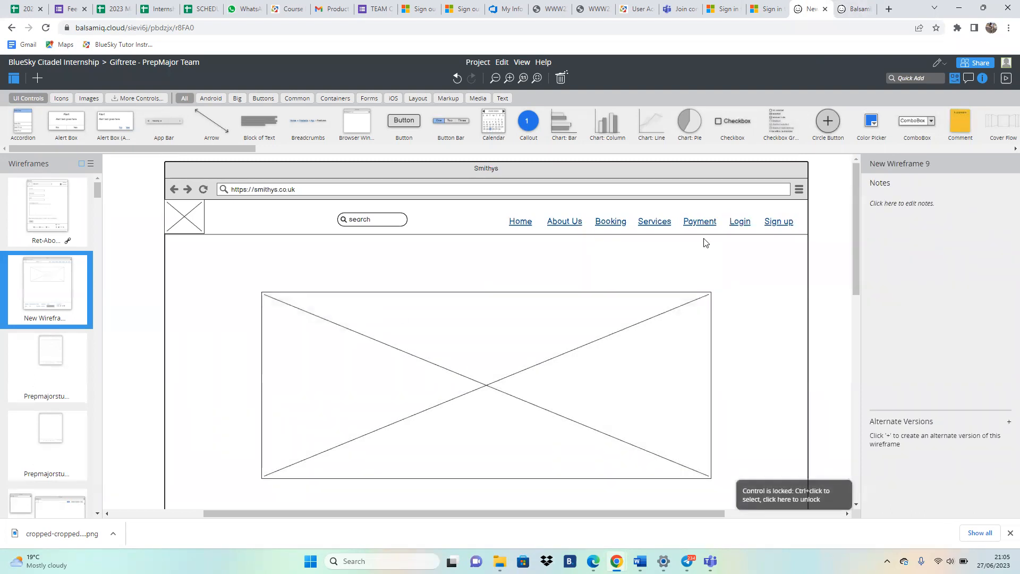
mouse_move(853, 200)
left_mouse_down()
mouse_move(858, 254)
mouse_move(855, 200)
left_mouse_up()
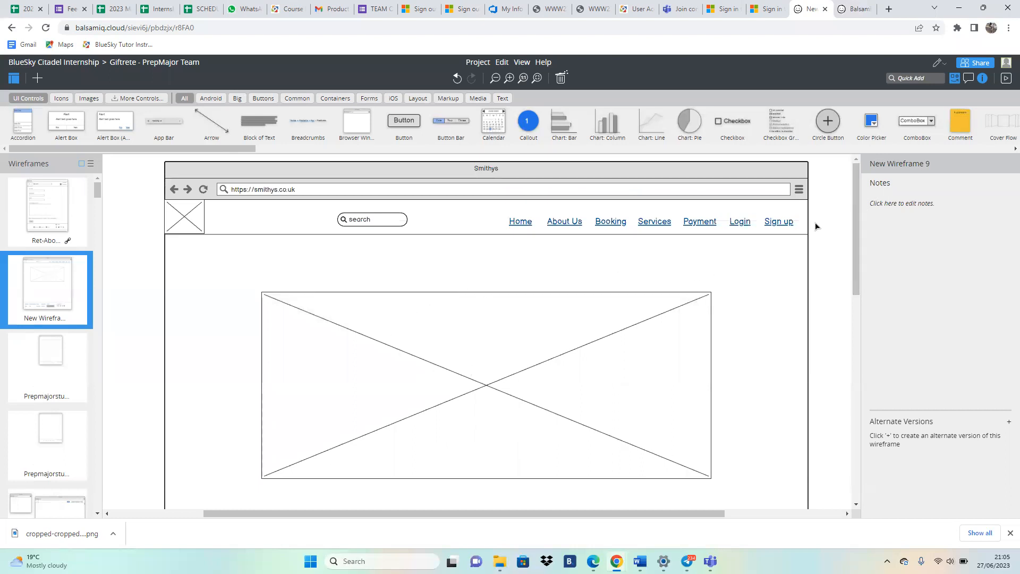
mouse_move(856, 219)
left_mouse_down()
mouse_move(856, 276)
mouse_move(811, 358)
mouse_move(852, 208)
left_mouse_up()
left_click_drag(259, 118, 483, 385)
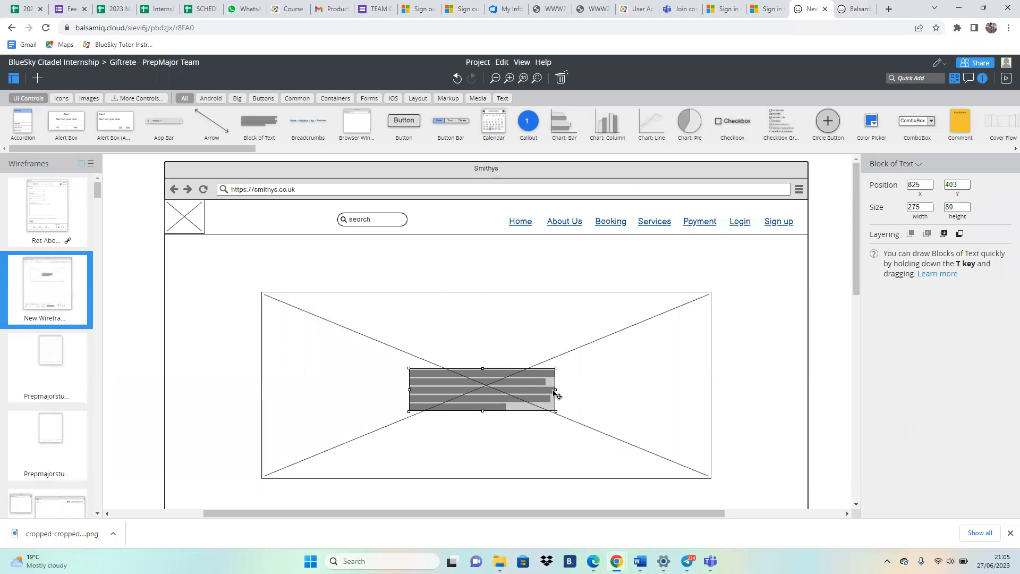
left_click_drag(556, 390, 624, 389)
left_click_drag(515, 411, 517, 447)
left_click_drag(479, 416, 439, 407)
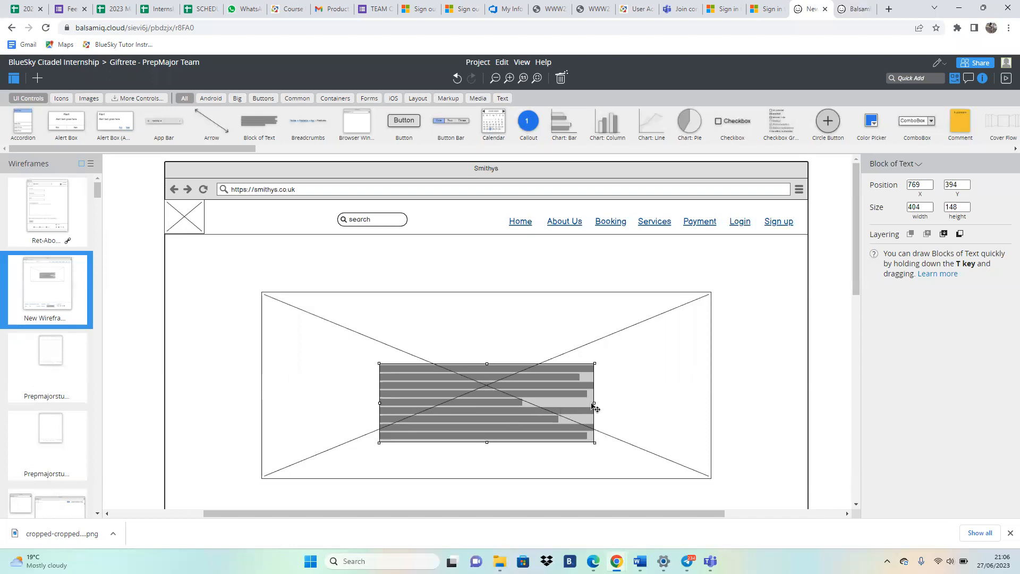
left_click_drag(593, 404, 615, 404)
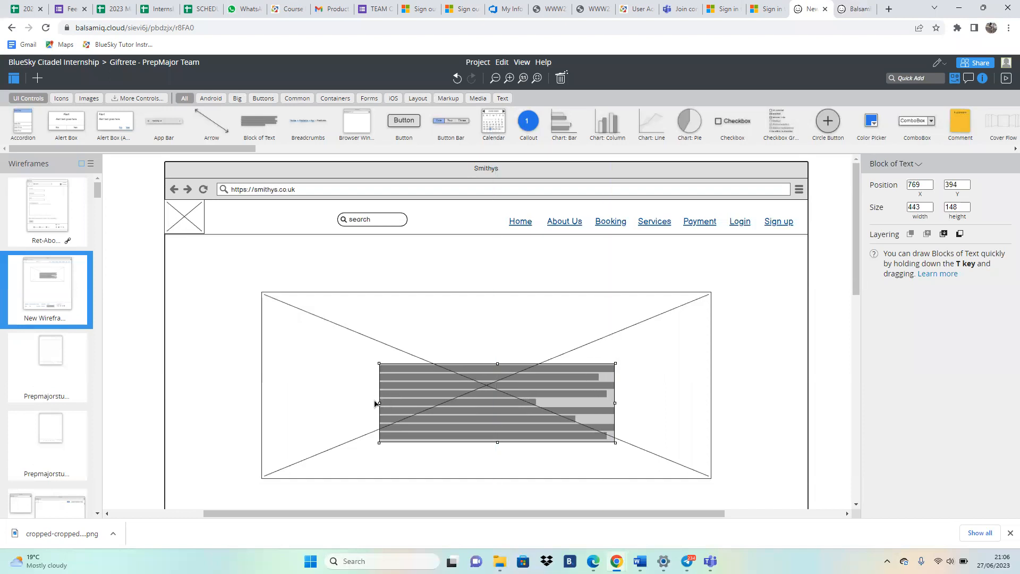
left_click_drag(375, 404, 357, 398)
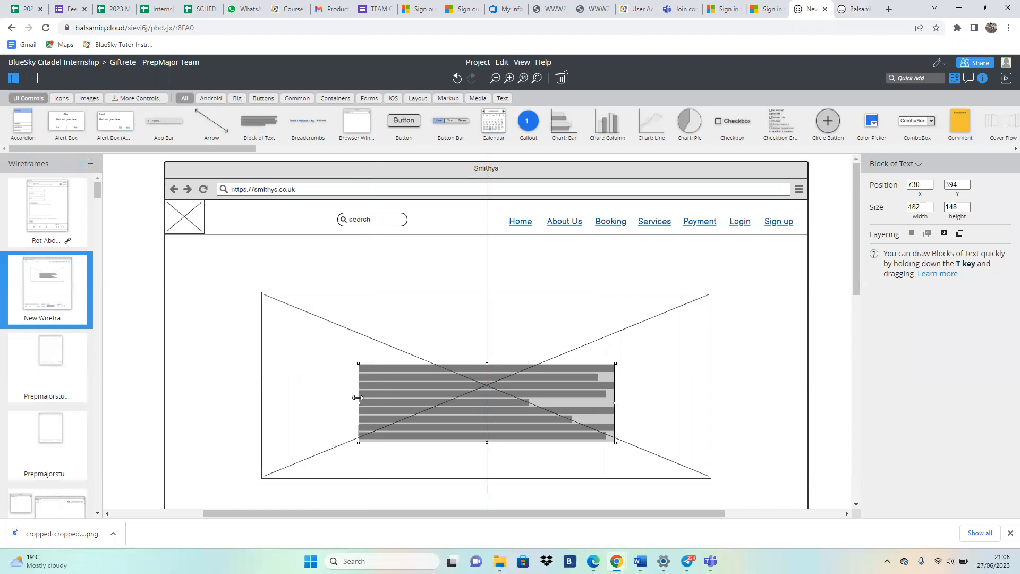
Step: Shift the block of text slightly upward within the placeholder image, to about X 742, Y 373
left_click(516, 338)
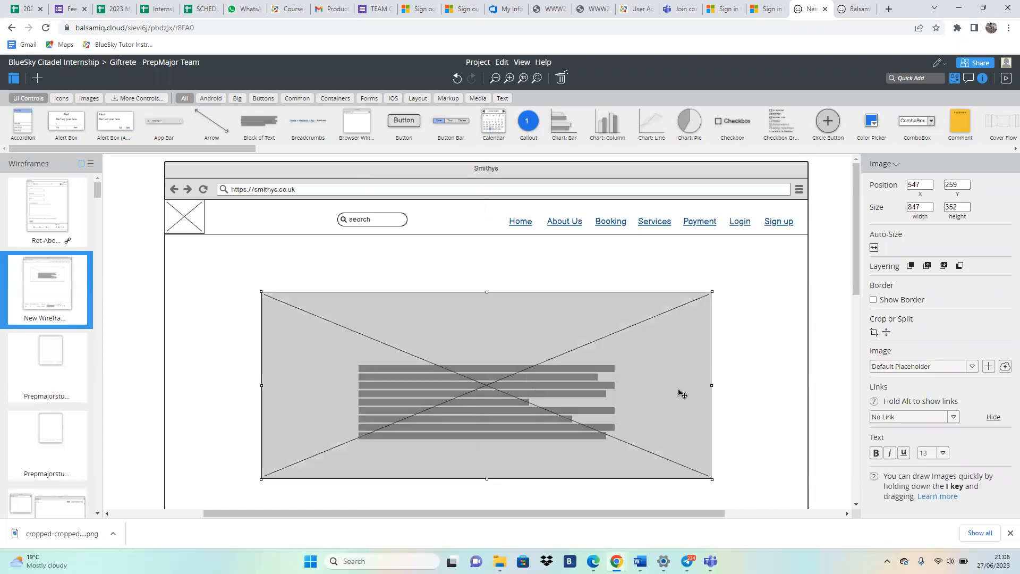
left_click(781, 384)
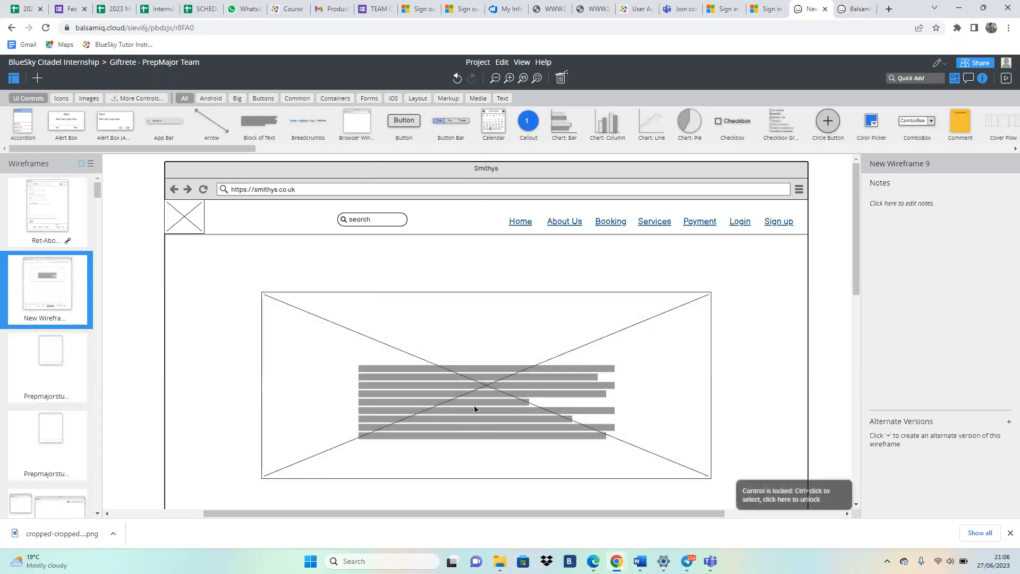
left_click_drag(473, 404, 483, 389)
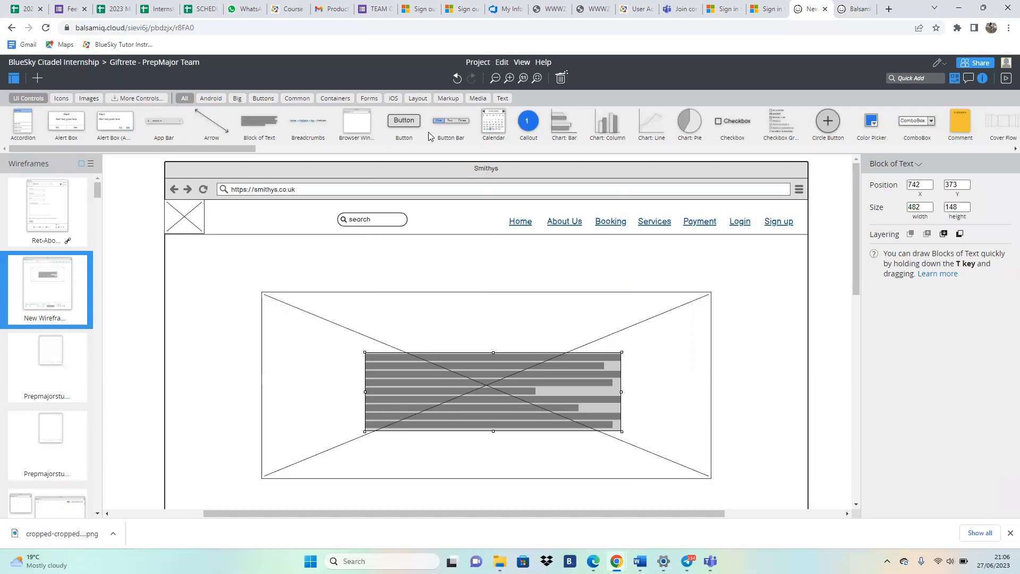
Step: Place a Pointy Button below the block of text inside the placeholder image and label it "Sign up"
left_click_drag(249, 147, 677, 179)
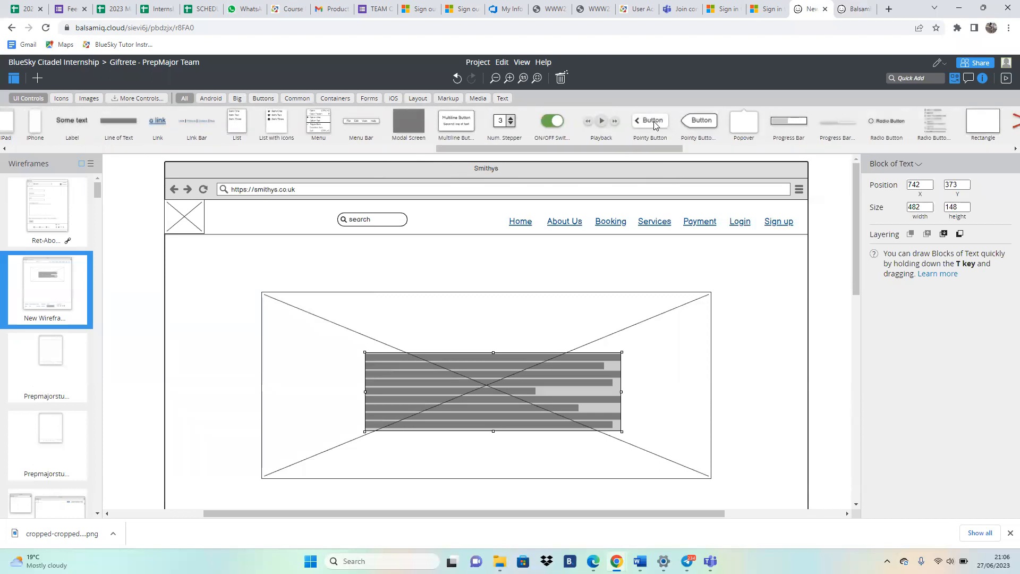
left_click_drag(638, 127, 486, 454)
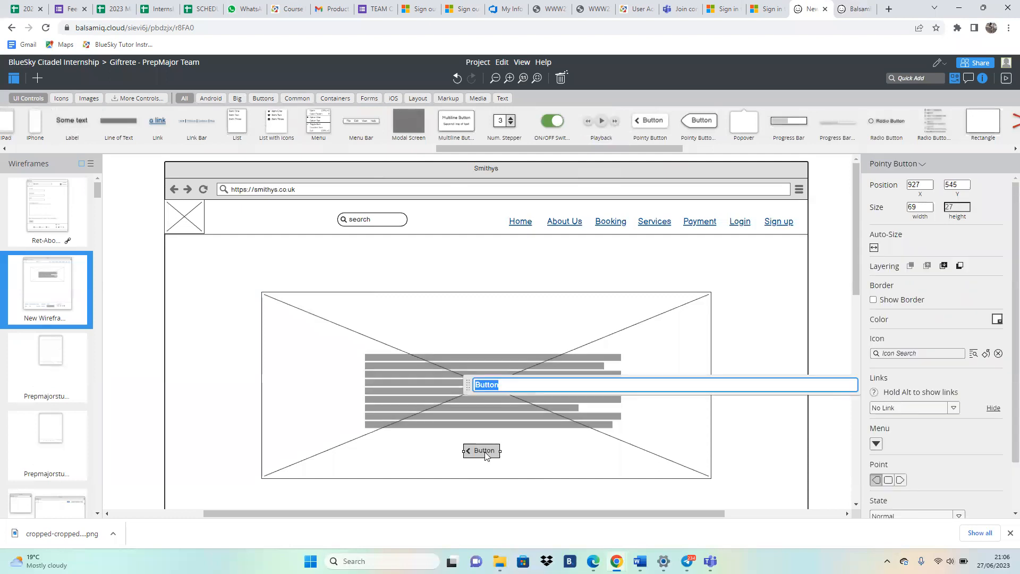
left_click(484, 452)
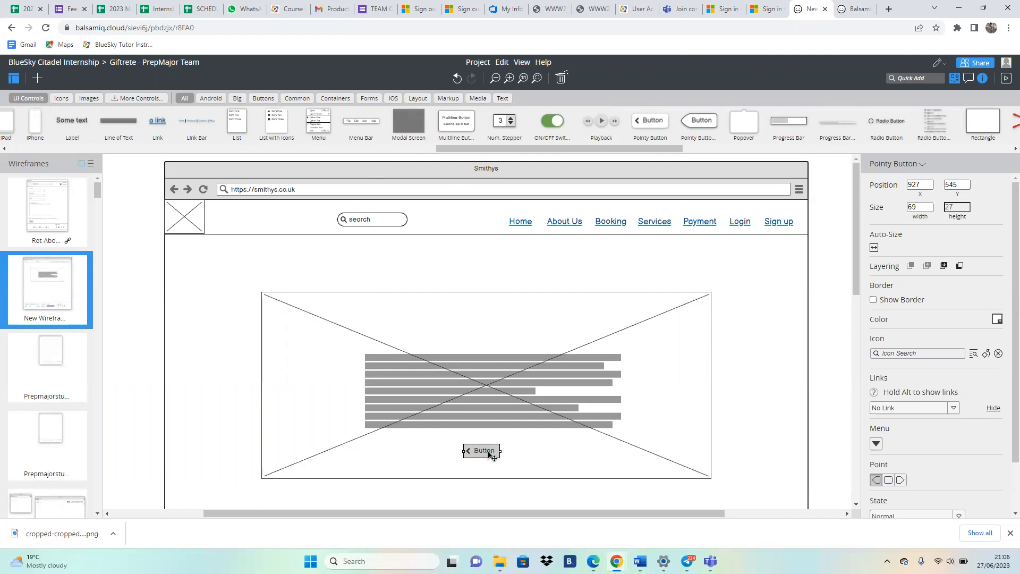
double_click(489, 452)
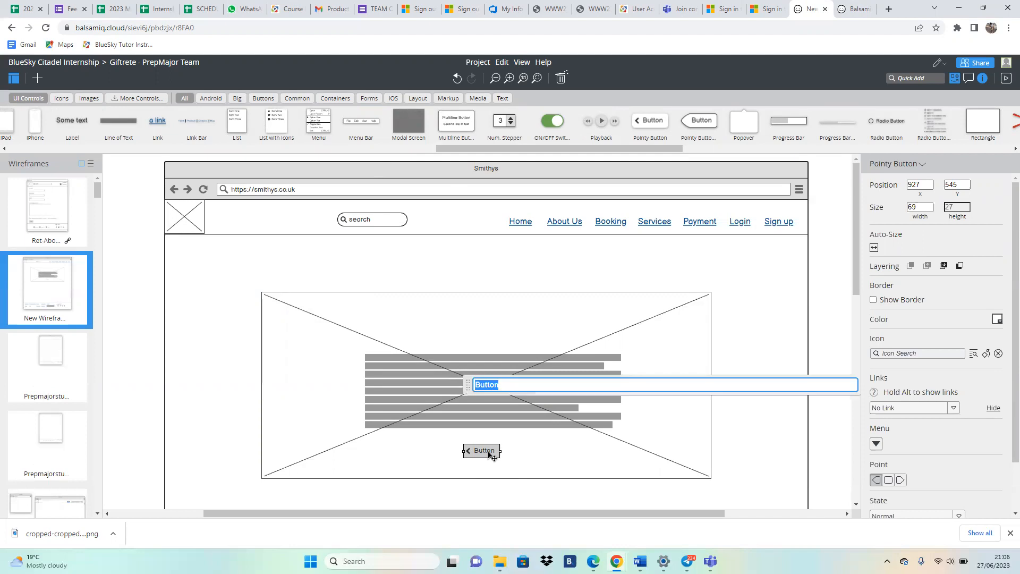
type("Sign up")
left_click(528, 461)
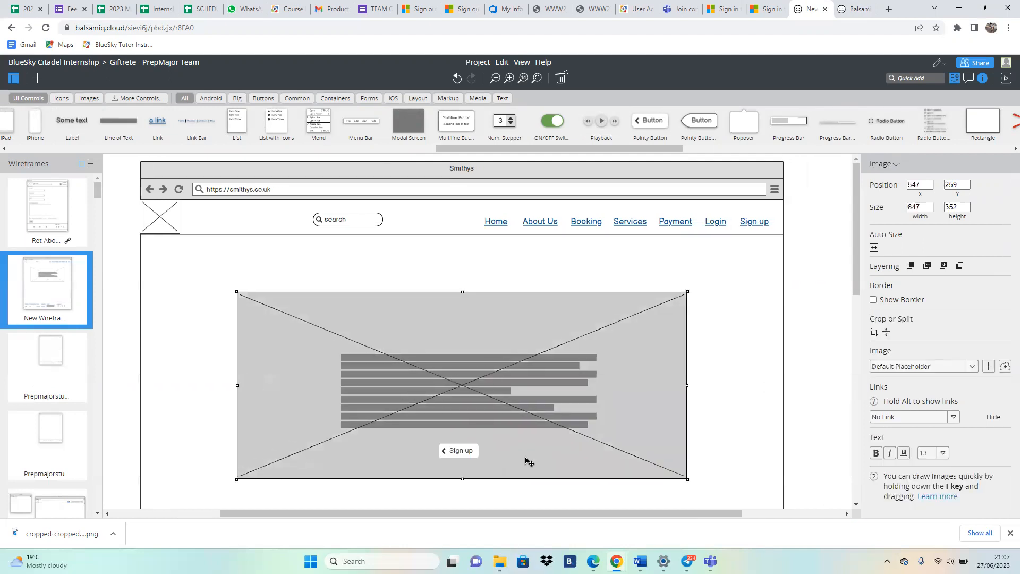
left_click(819, 418)
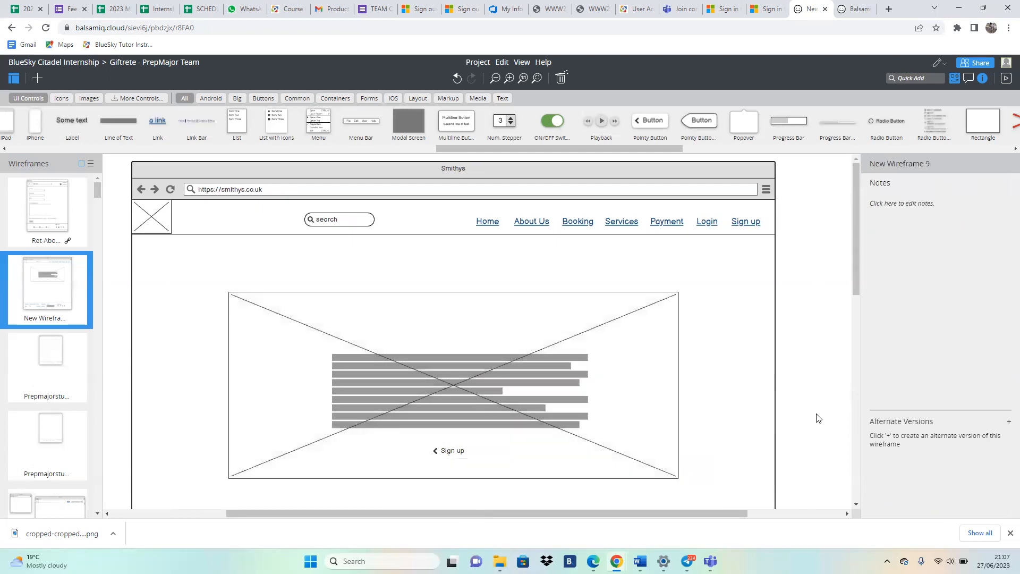
Step: Check the available state options of the Sign up pointy button in the placeholder image
left_click(452, 453)
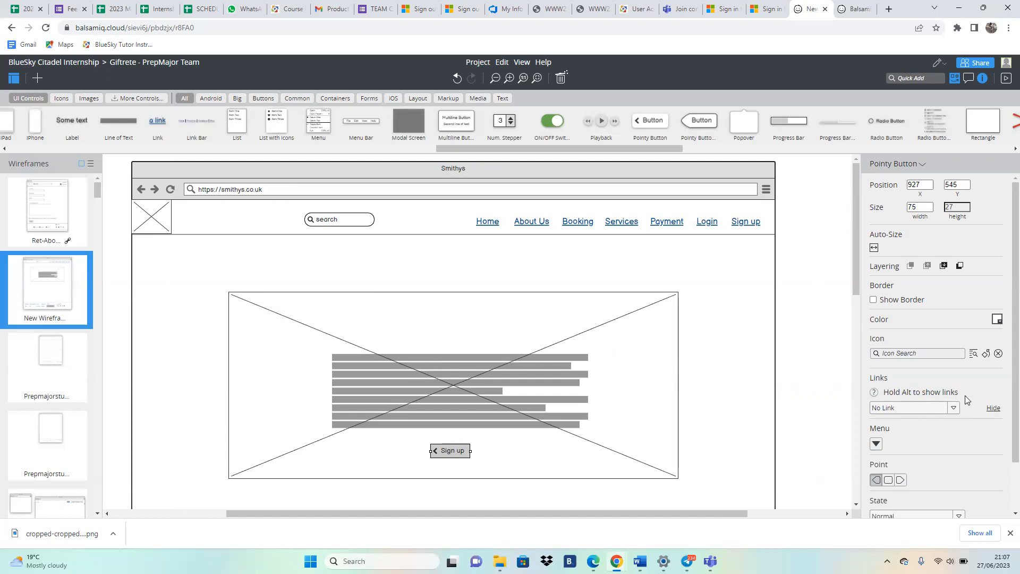
scroll(1004, 433, "down", 2)
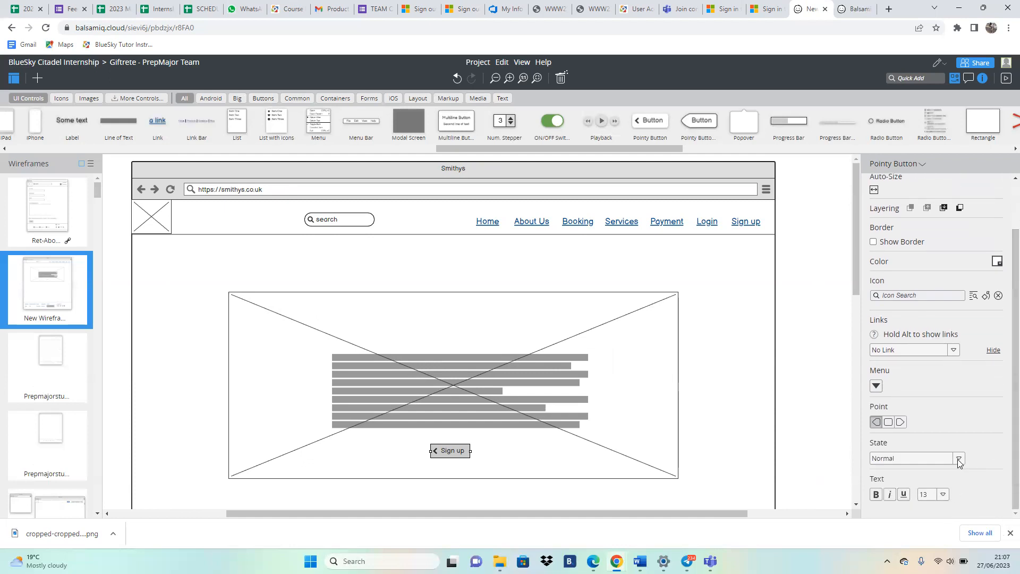
left_click(959, 460)
left_click(958, 493)
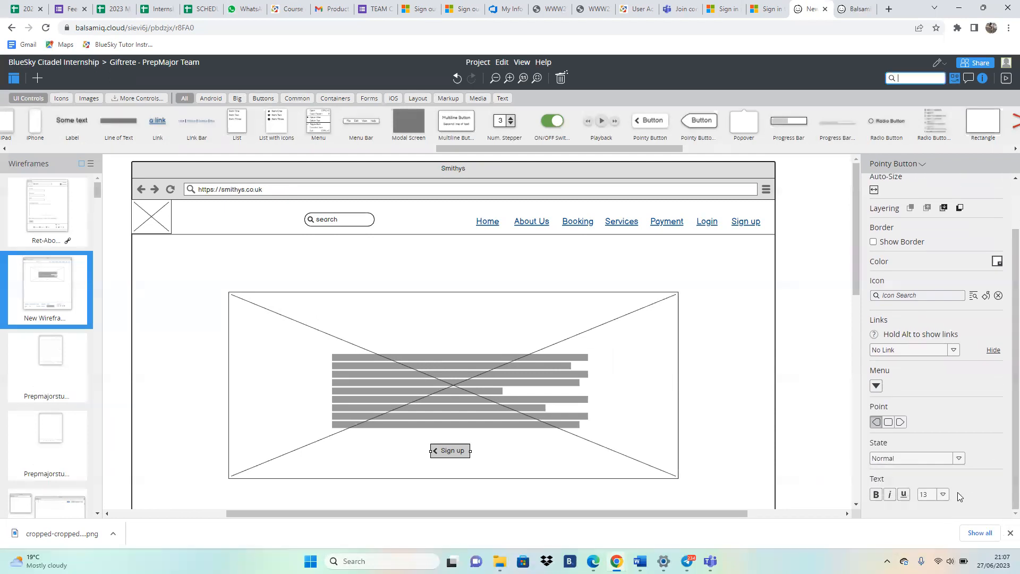
Step: Set the text size of the Sign up button in the large placeholder image to 16
left_click(943, 494)
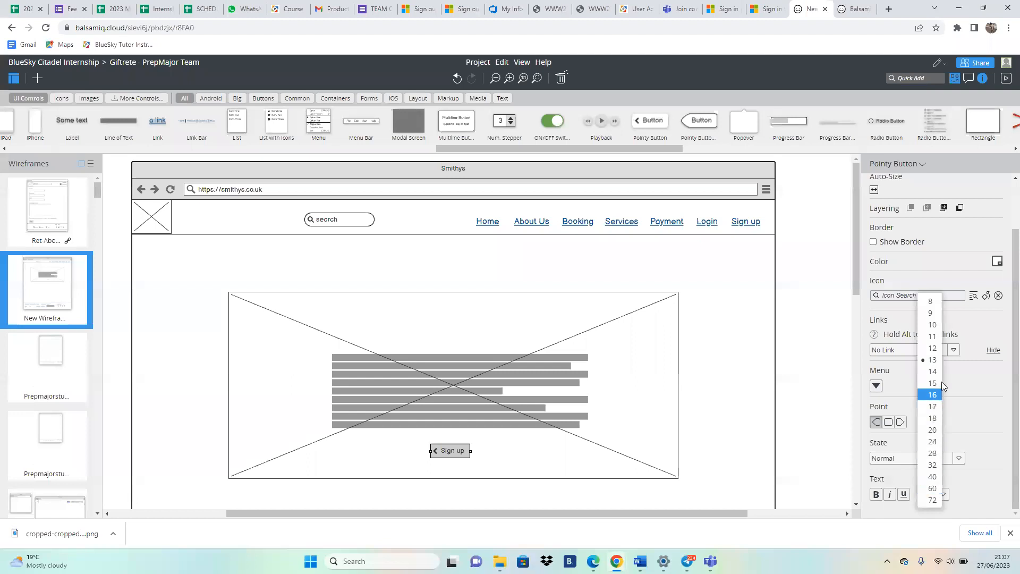
left_click(935, 393)
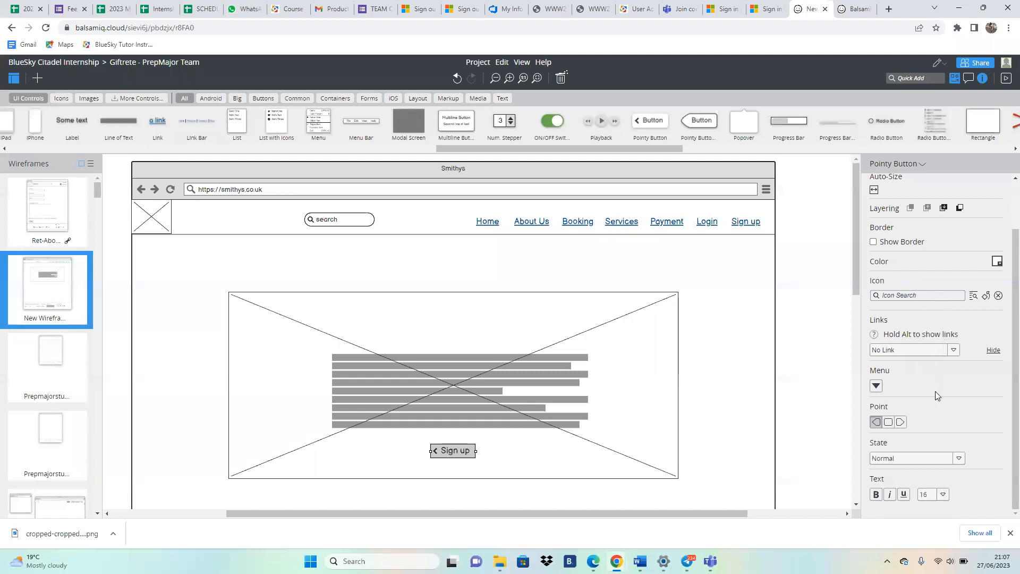
left_click(497, 461)
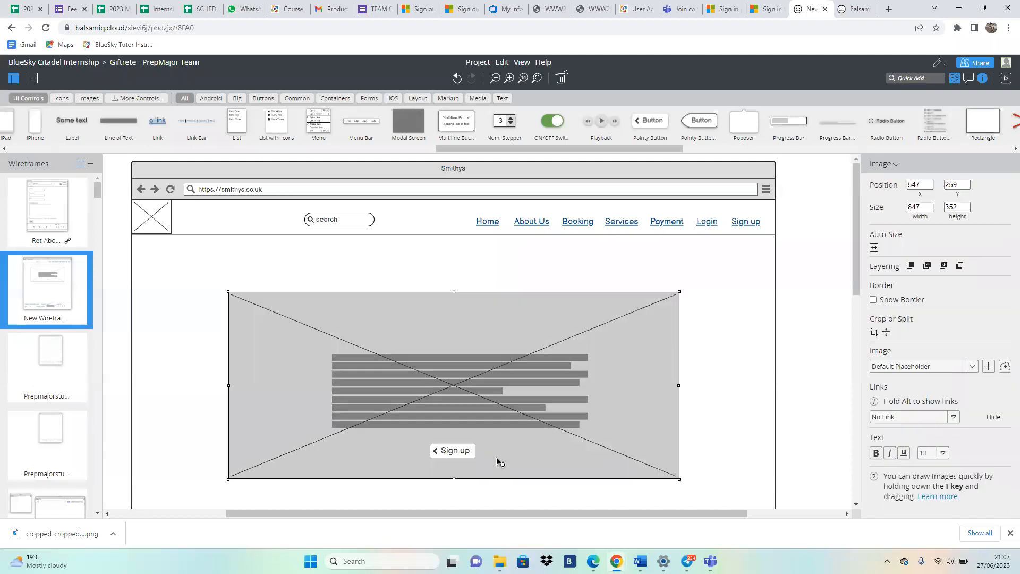
left_click(526, 506)
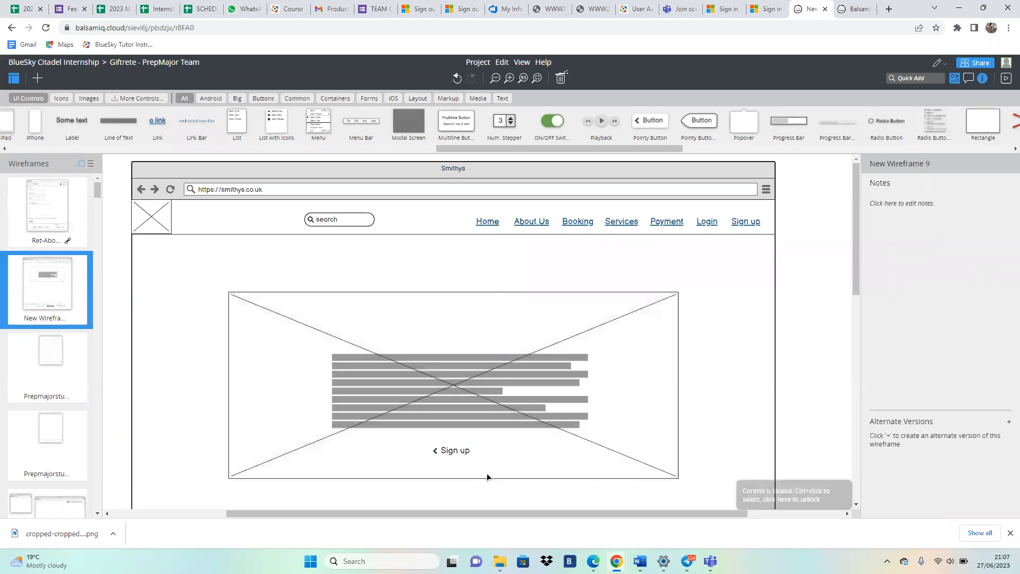
Step: Change the Sign up button's fill colour to light grey
left_click(434, 452)
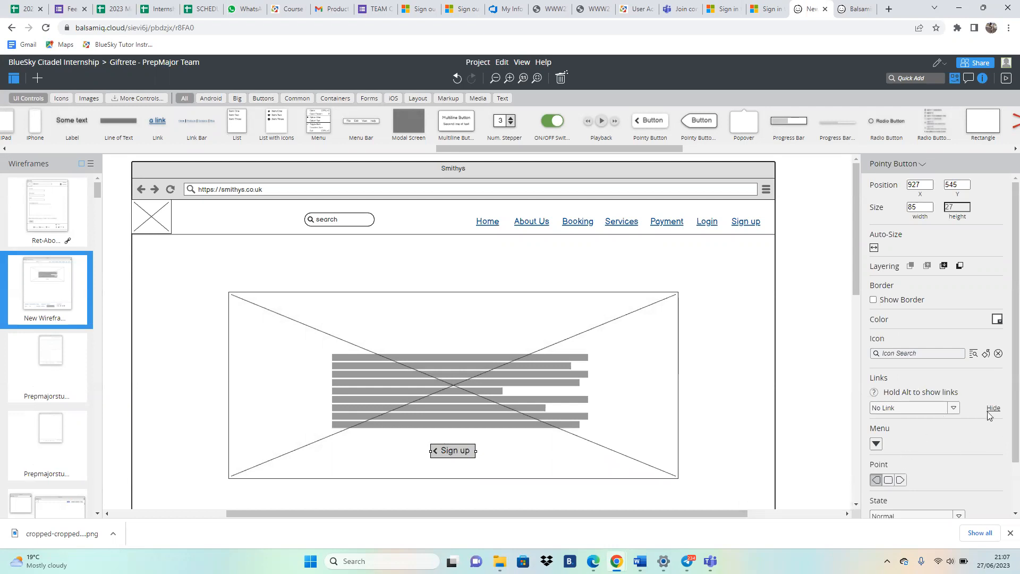
scroll(1006, 429, "down", 2)
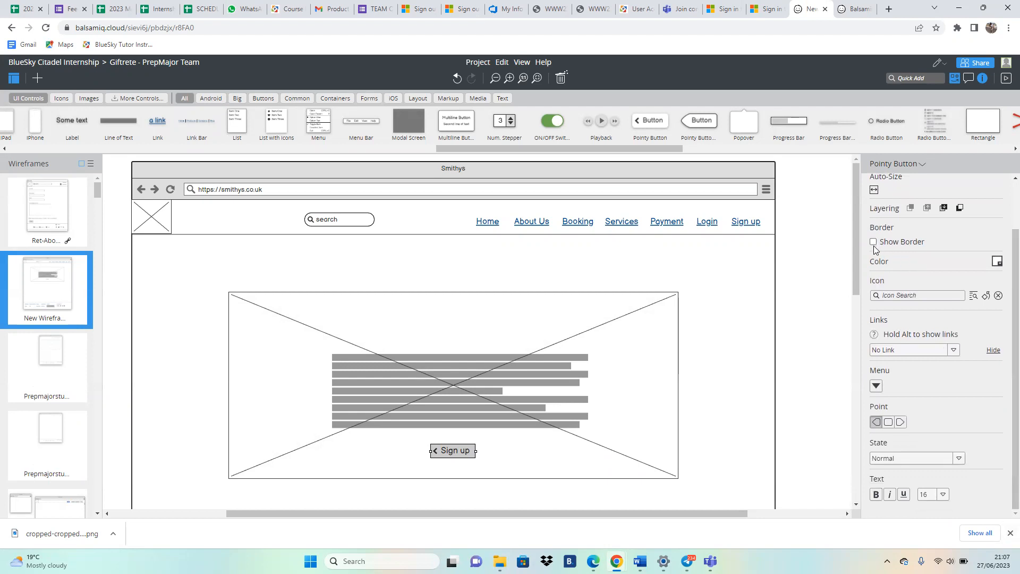
left_click(998, 261)
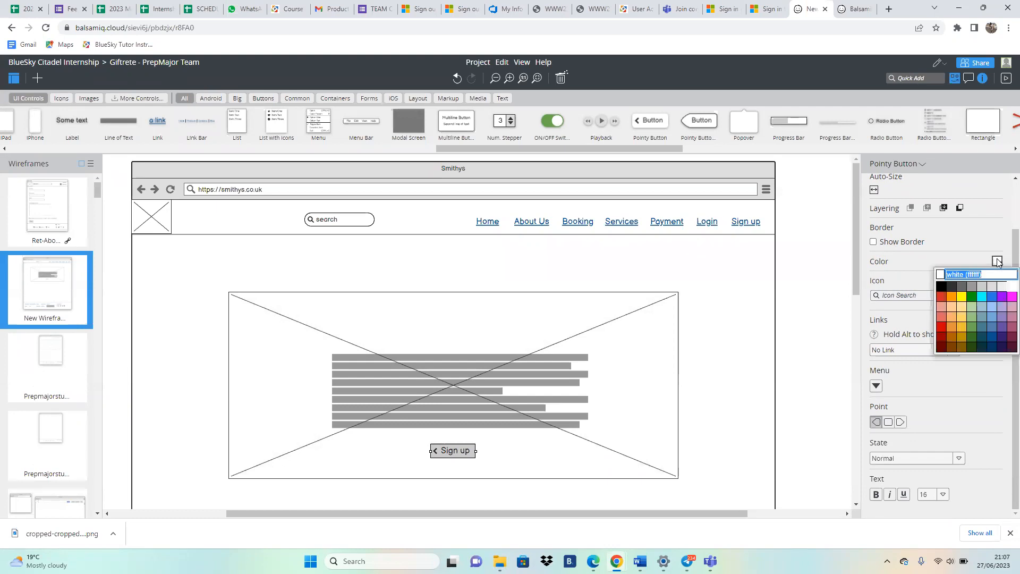
left_click(981, 286)
left_click(591, 441)
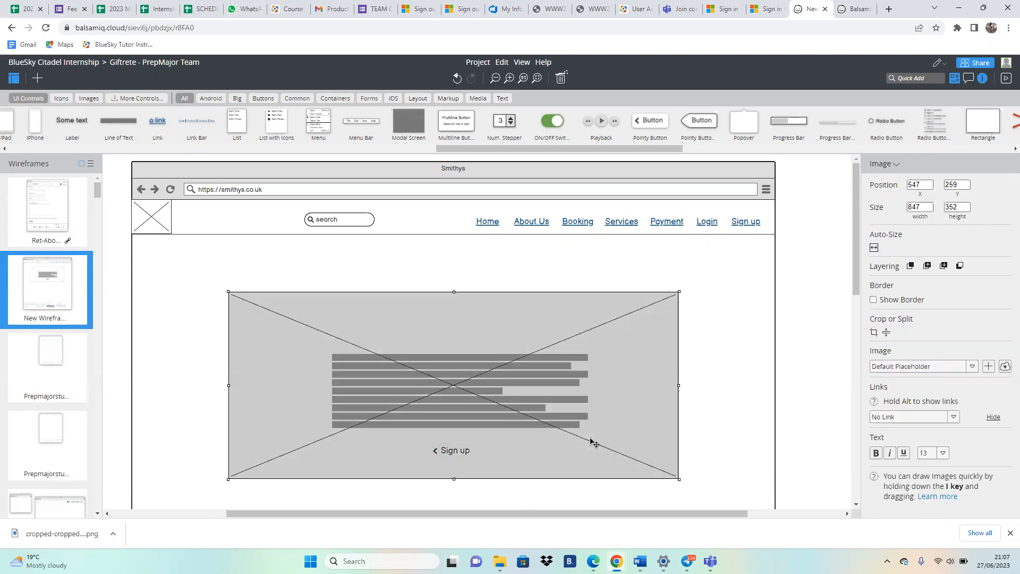
left_click(504, 504)
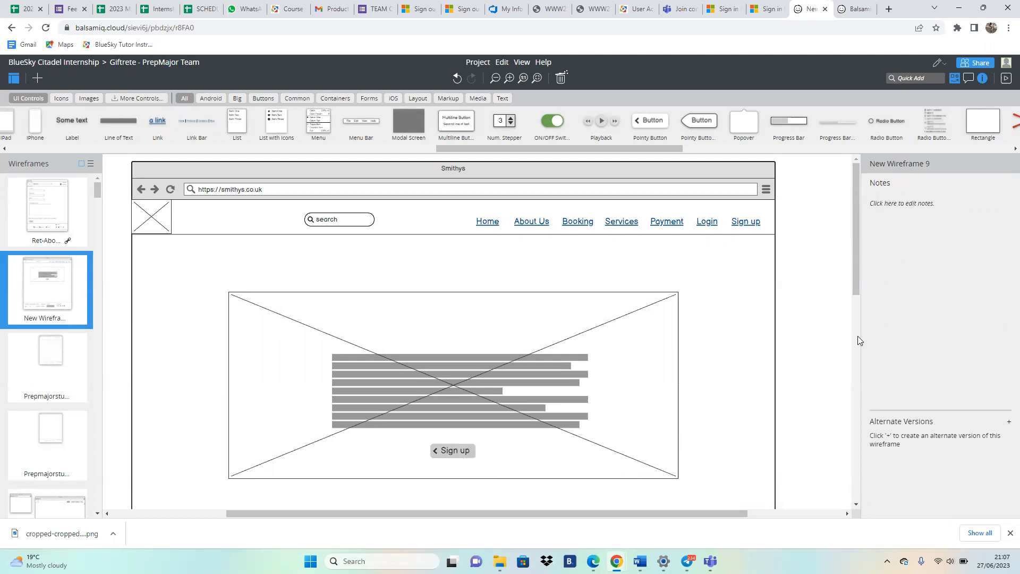
Step: Duplicate the header's horizontal rule and place the copy just below the large placeholder image, aligned with the browser window's side edges
scroll(860, 335, "down", 5)
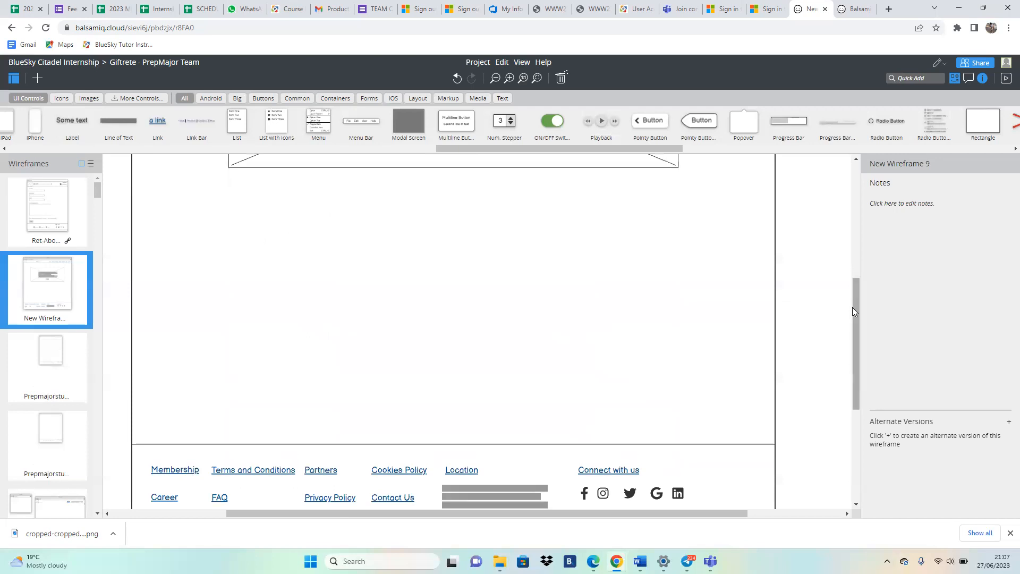
left_click_drag(857, 304, 854, 227)
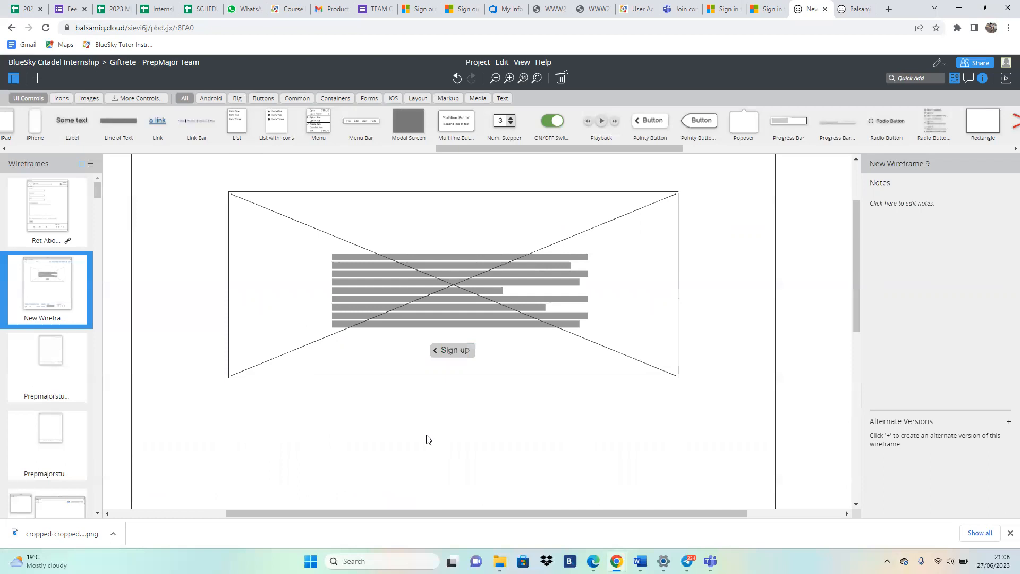
left_click_drag(854, 287, 858, 333)
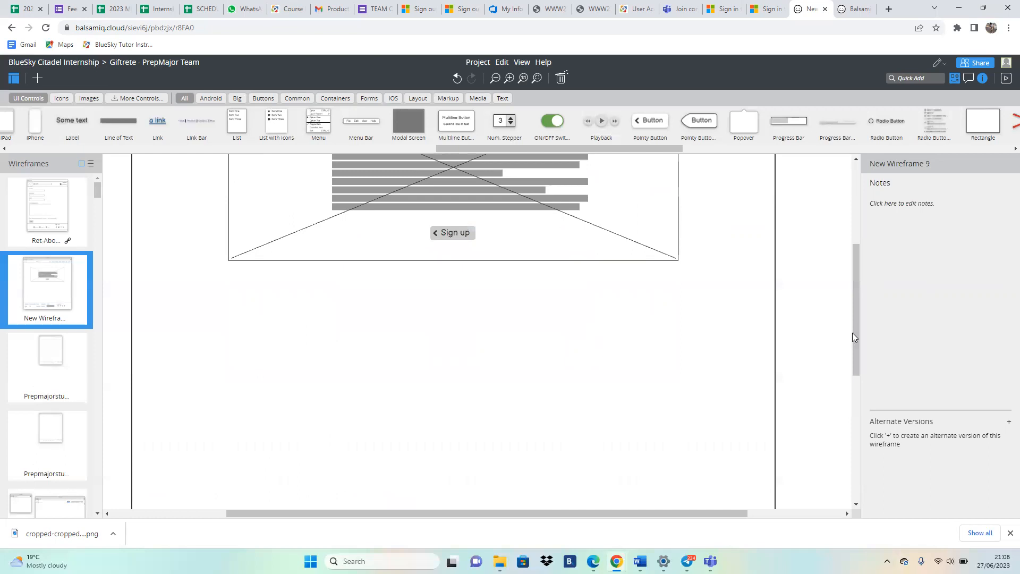
left_click_drag(858, 328, 854, 256)
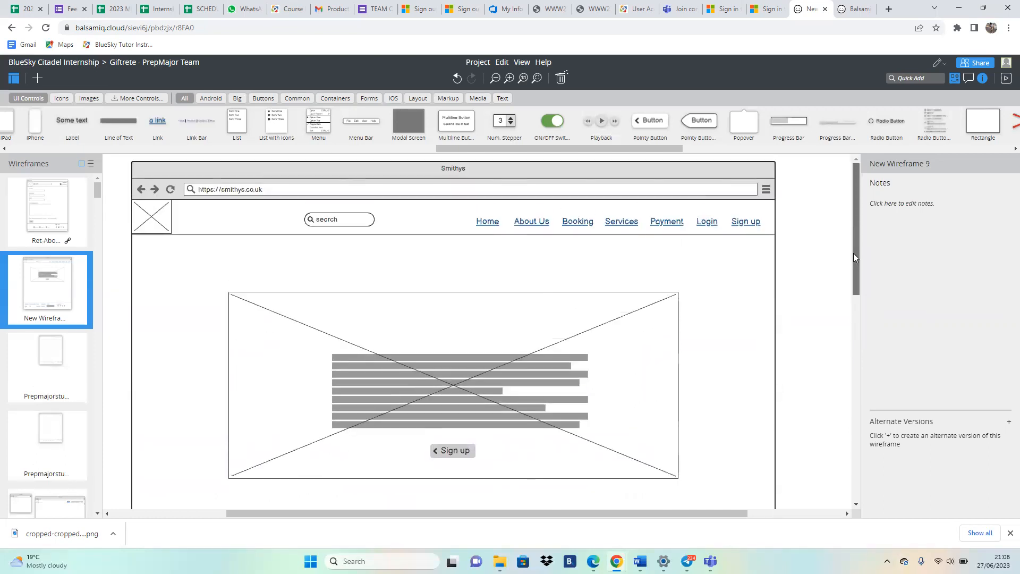
left_click(401, 235)
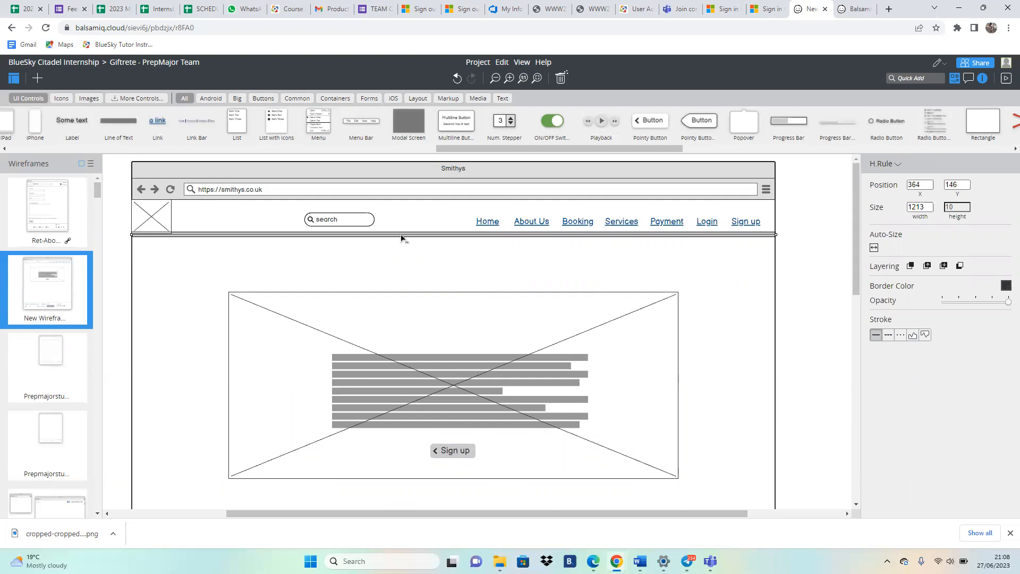
key("shift+Right")
key("shift+Down")
left_click_drag(403, 240, 404, 511)
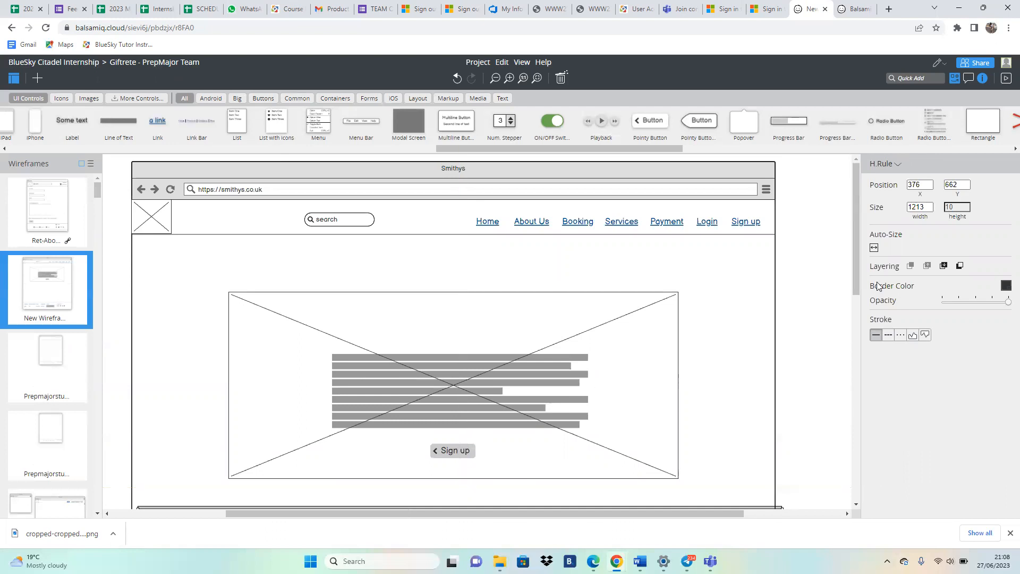
left_click_drag(857, 278, 857, 328)
left_click(645, 387)
mouse_move(630, 379)
left_mouse_down()
mouse_move(615, 381)
mouse_move(627, 380)
left_mouse_up()
left_click(835, 398)
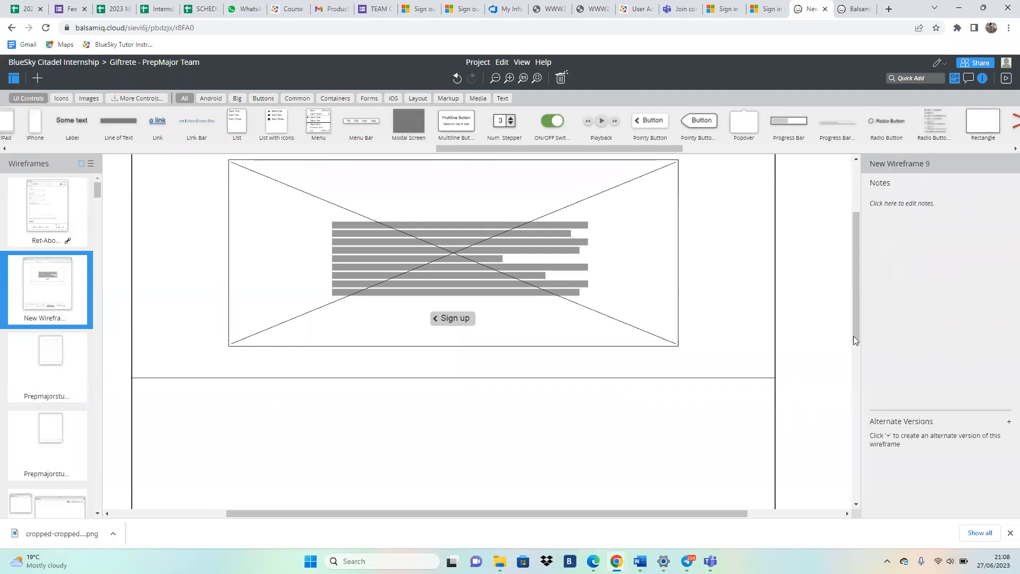
Step: Duplicate the header's logo placeholder image and place the copy below the new horizontal rule, at about X 401, Y 723
mouse_move(854, 328)
left_mouse_down()
mouse_move(862, 416)
mouse_move(863, 325)
left_mouse_up()
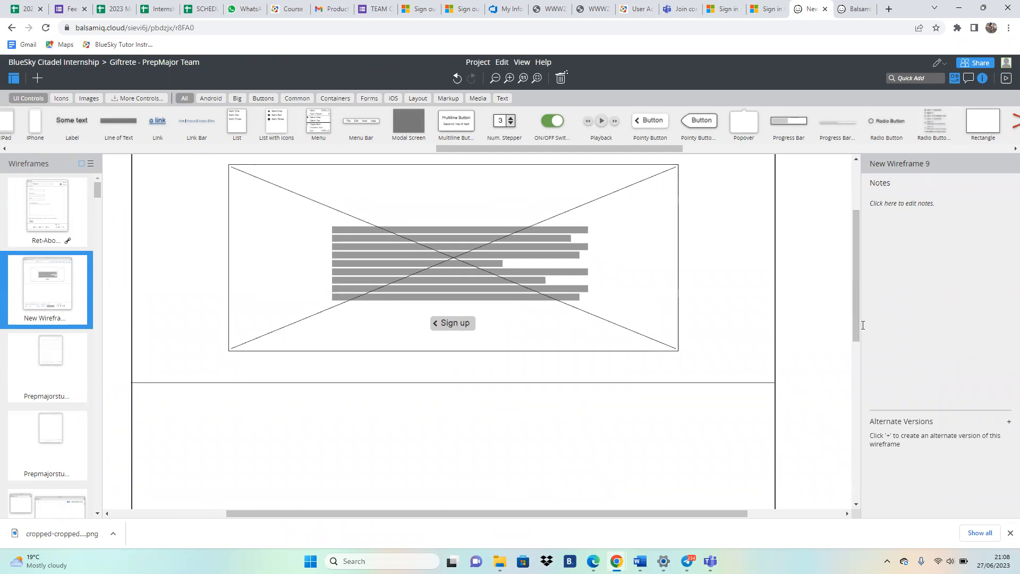
left_click_drag(857, 270, 851, 212)
left_click_drag(853, 259, 855, 187)
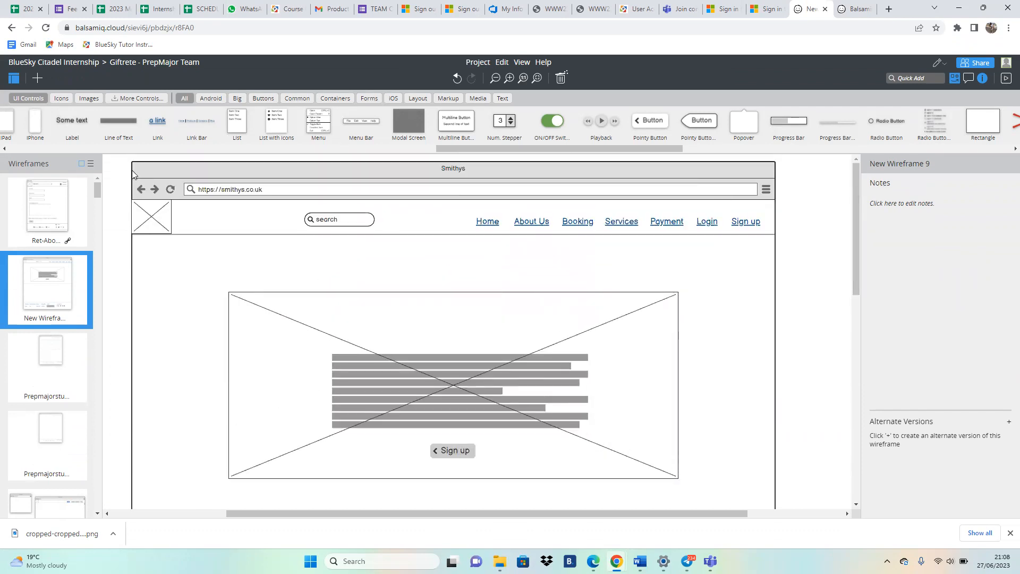
left_click(159, 223)
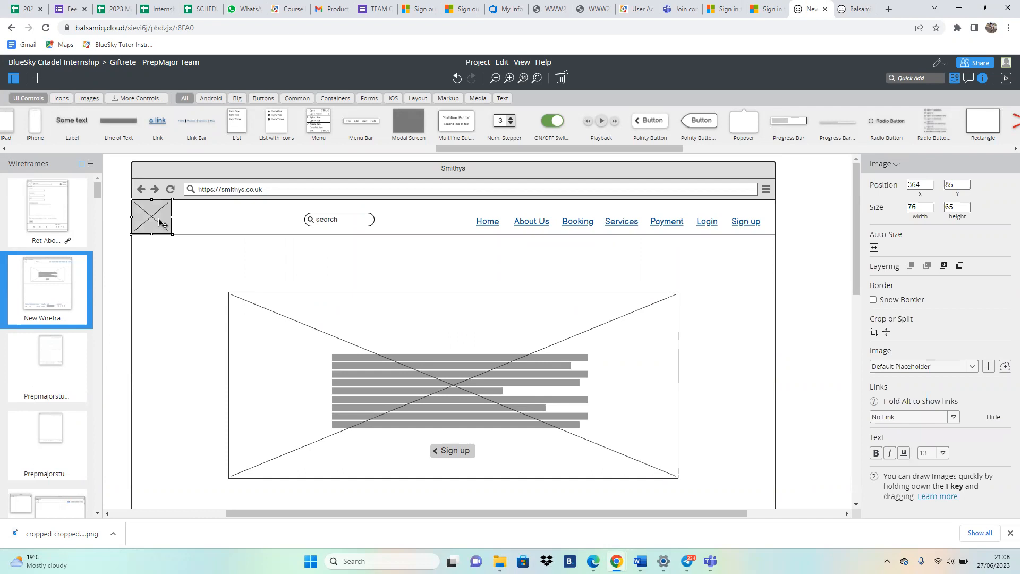
left_click_drag(159, 222, 175, 459)
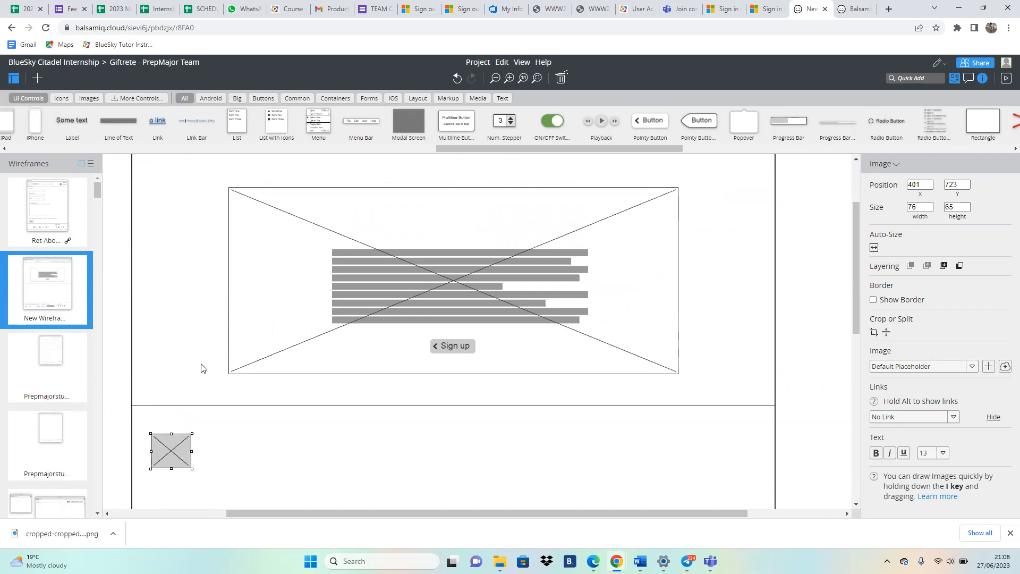
left_click(176, 478)
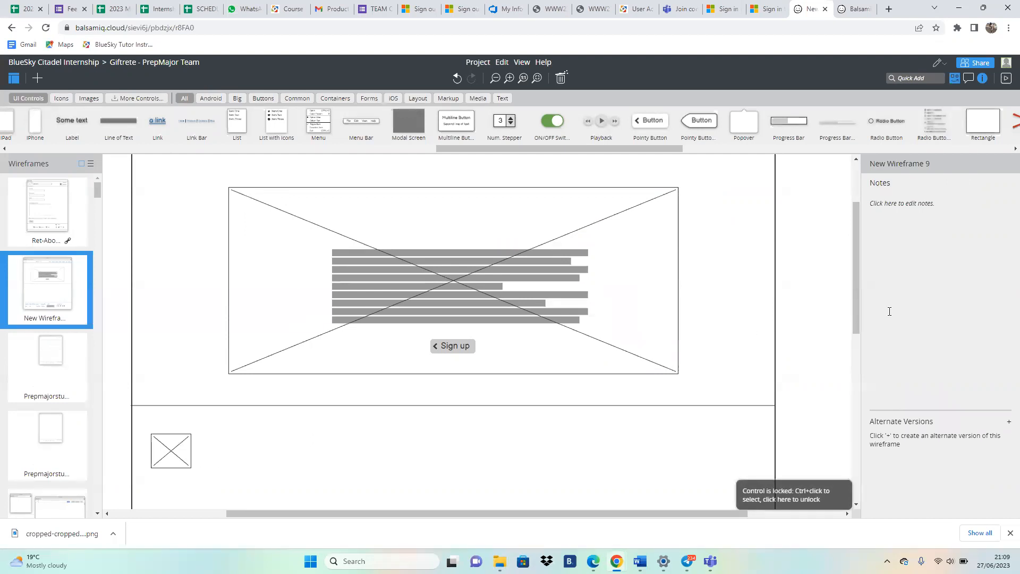
Step: Add a Block of Text about 205 by 80 under the copied small placeholder image, at about X 401, Y 804
left_click_drag(856, 309, 855, 352)
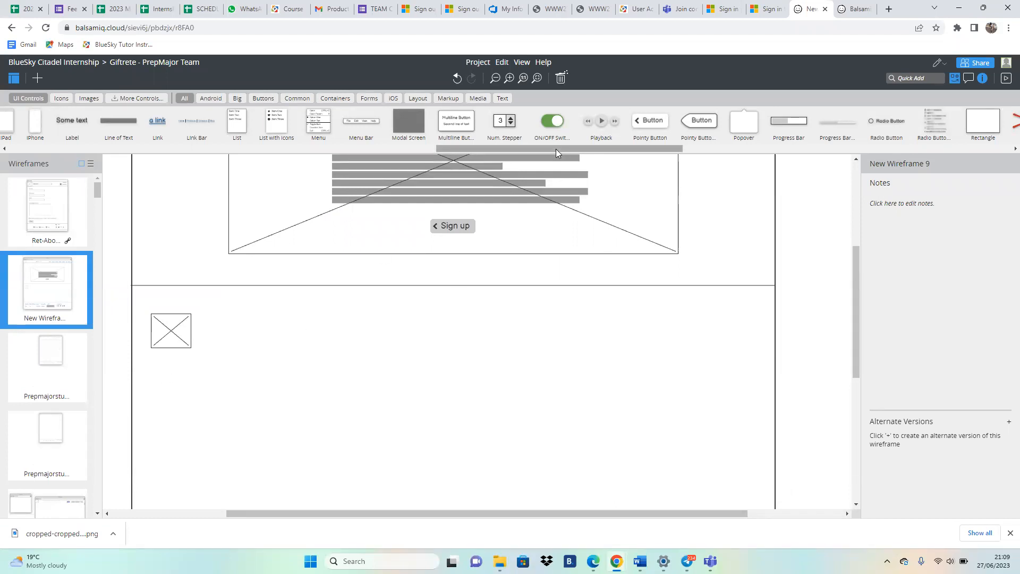
left_click_drag(563, 148, 98, 192)
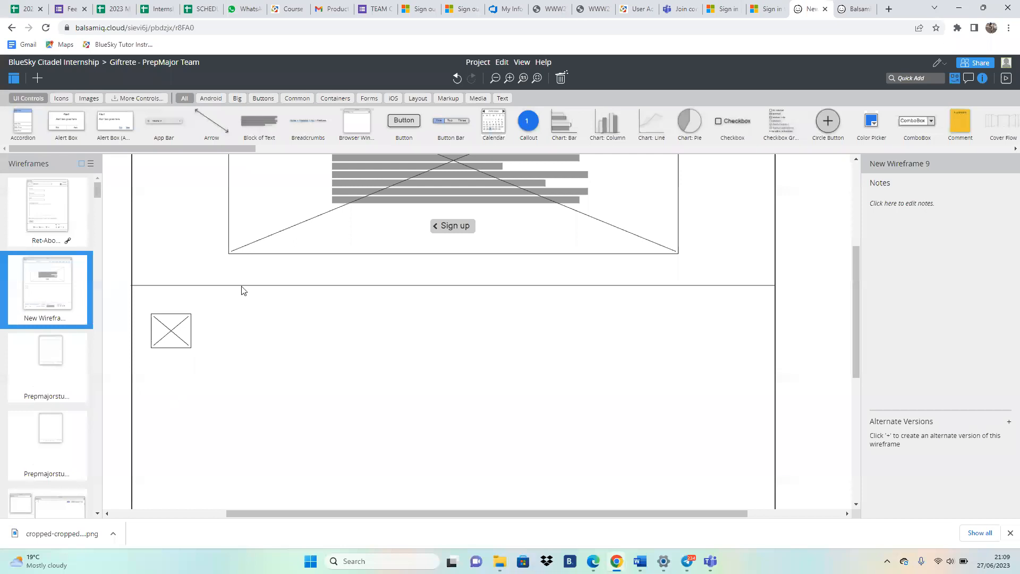
left_click_drag(265, 126, 258, 378)
left_click_drag(177, 391, 178, 390)
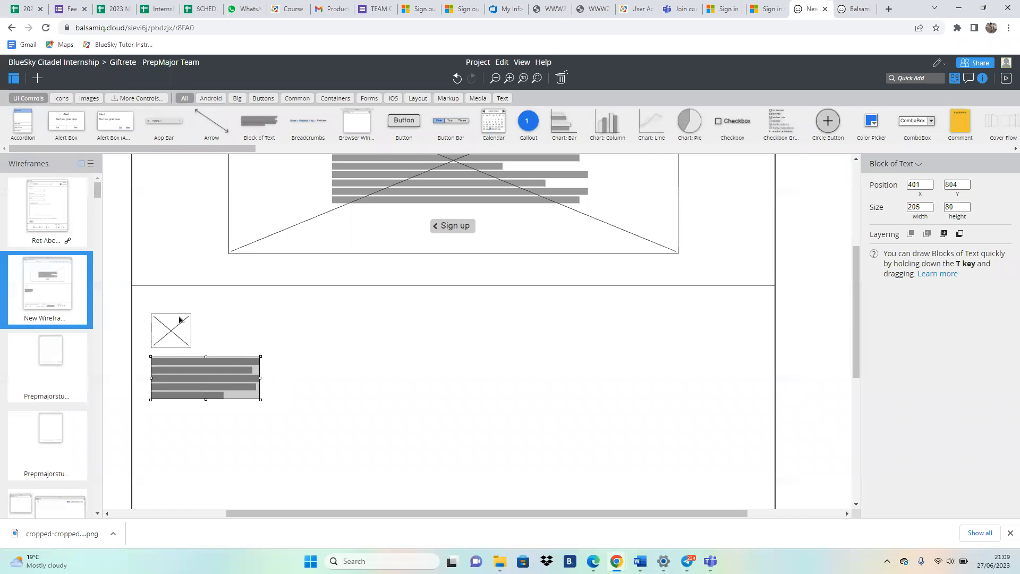
Step: Replace the small placeholder image above the new block of text with an Image Regular icon at about X 401, Y 739
left_click(179, 333)
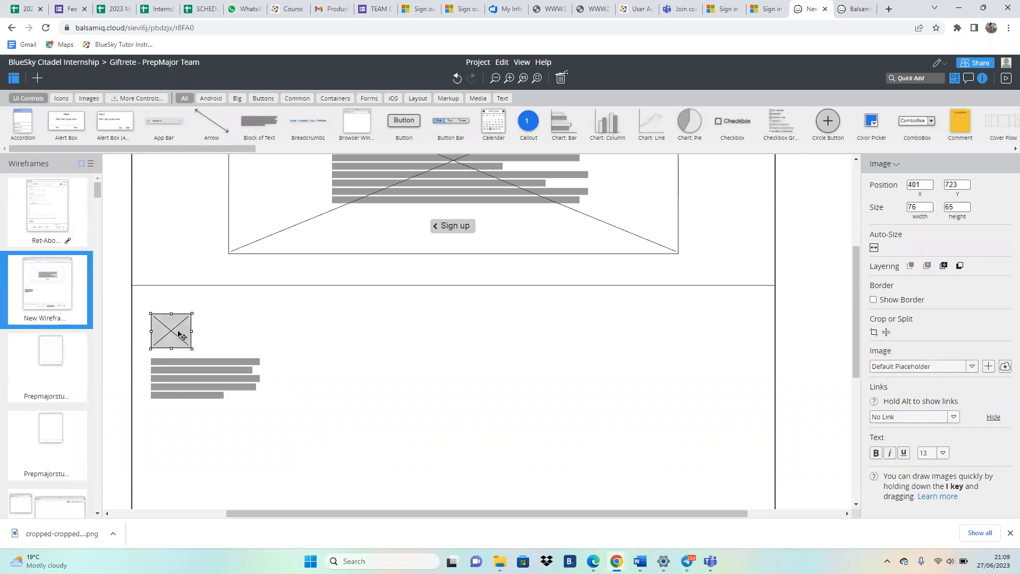
key("Delete")
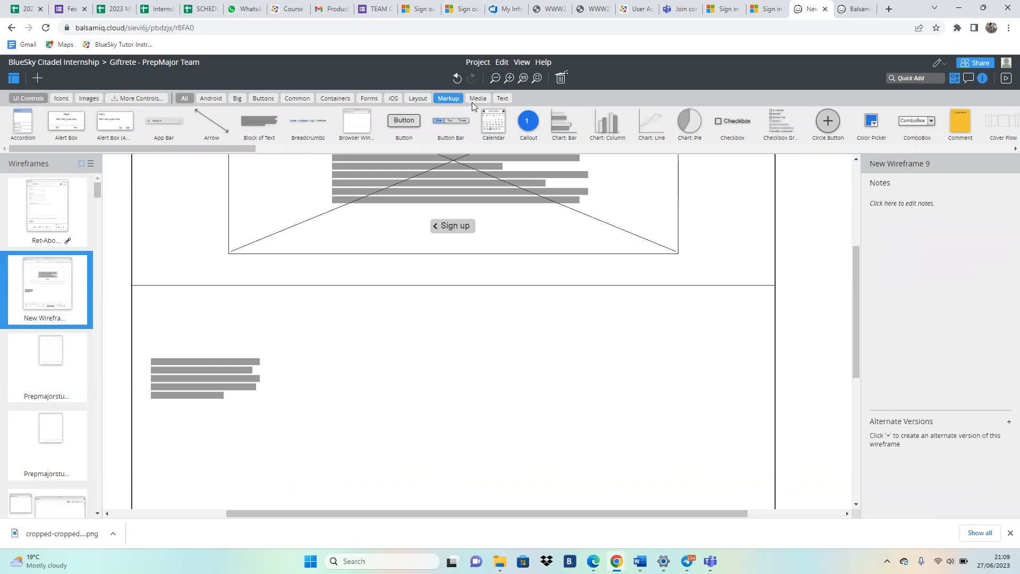
left_click(918, 79)
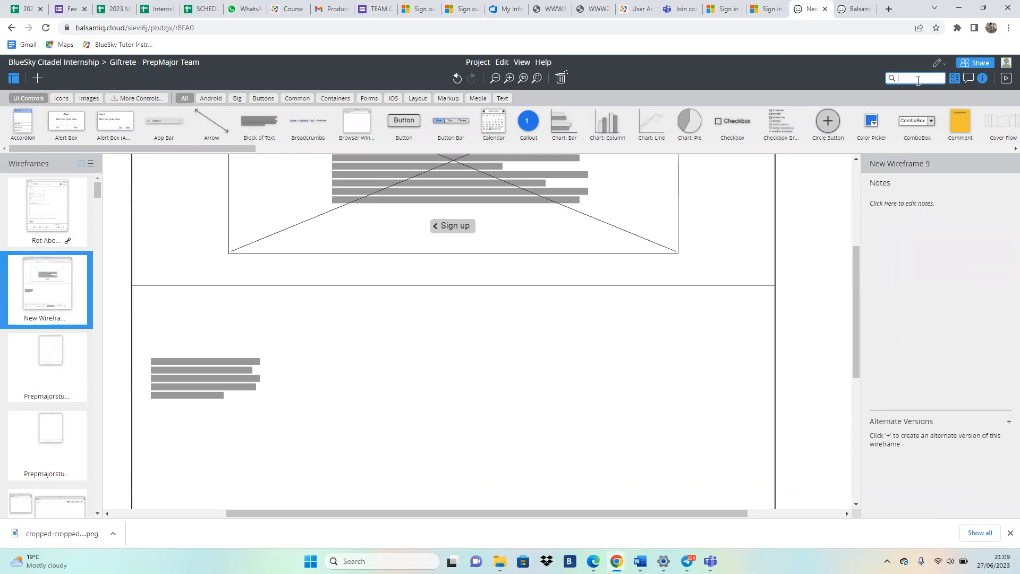
type("ima")
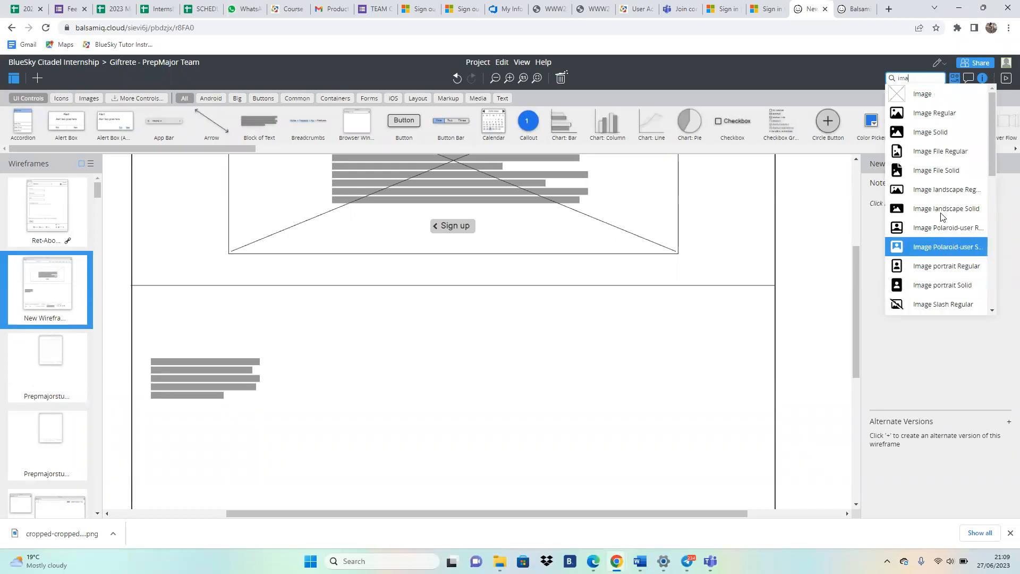
left_click(928, 116)
left_click_drag(137, 189, 169, 335)
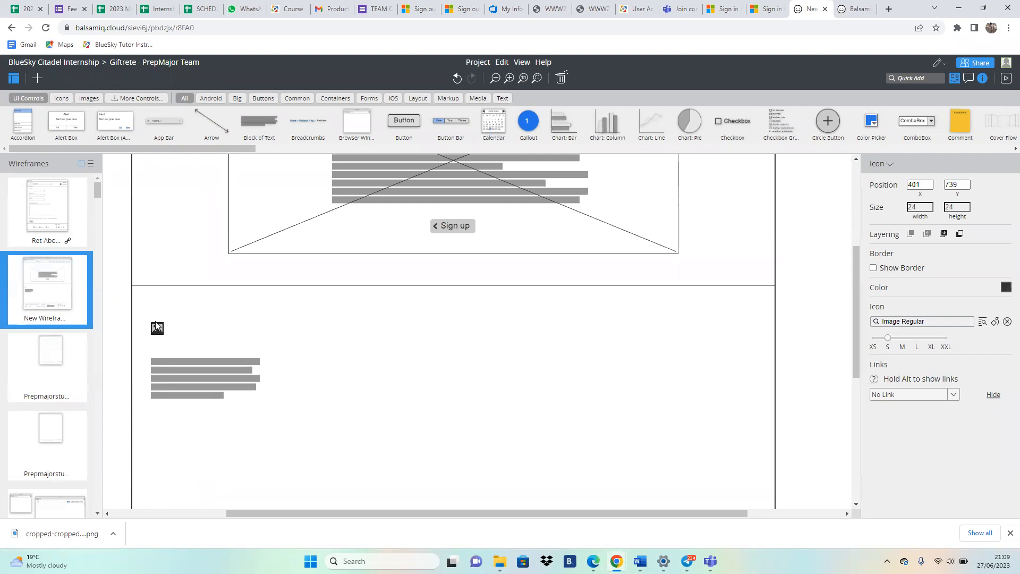
Step: Enlarge the Image Regular icon to size XXL
left_click(156, 322)
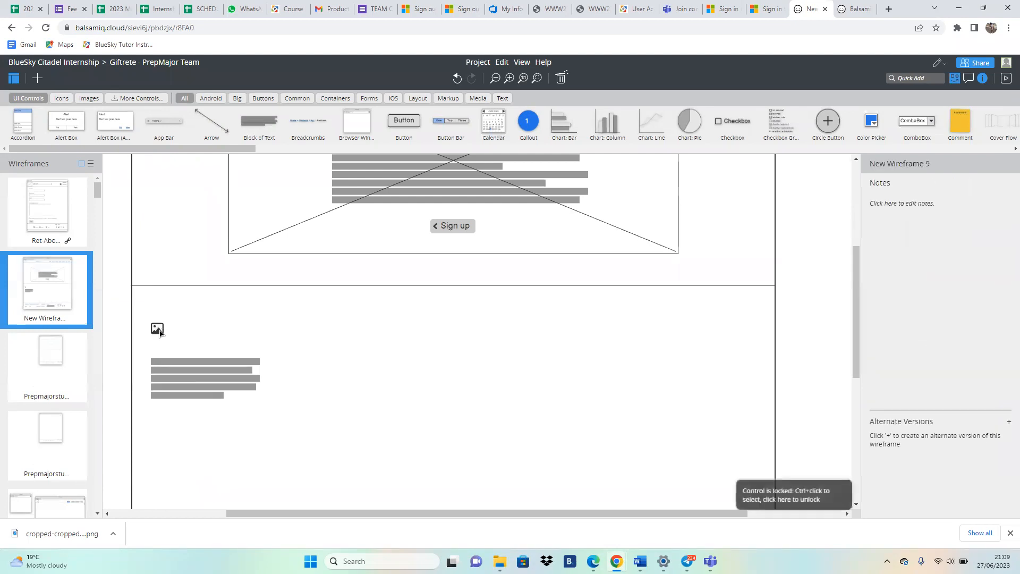
left_click(160, 331)
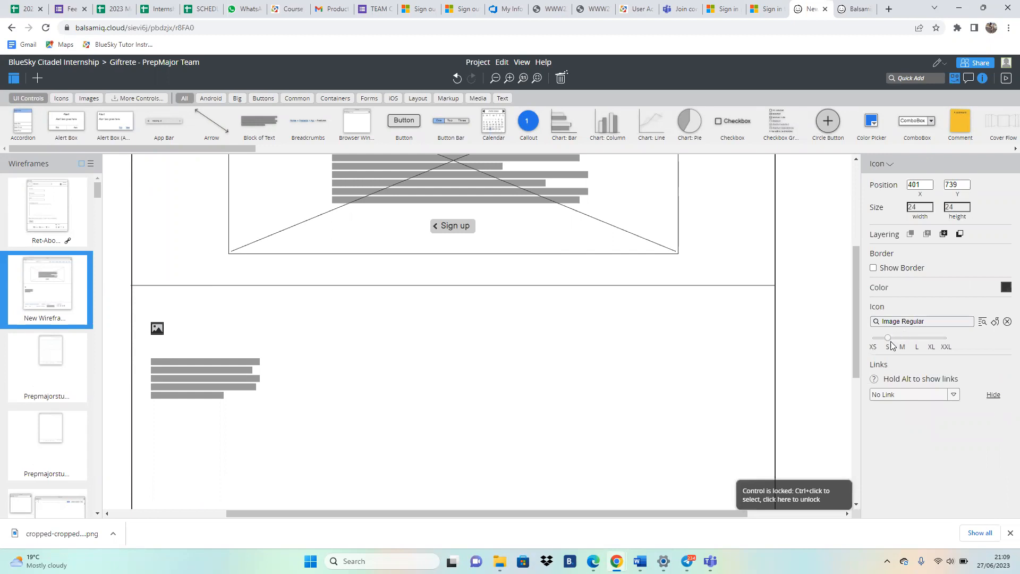
left_click_drag(888, 339, 949, 341)
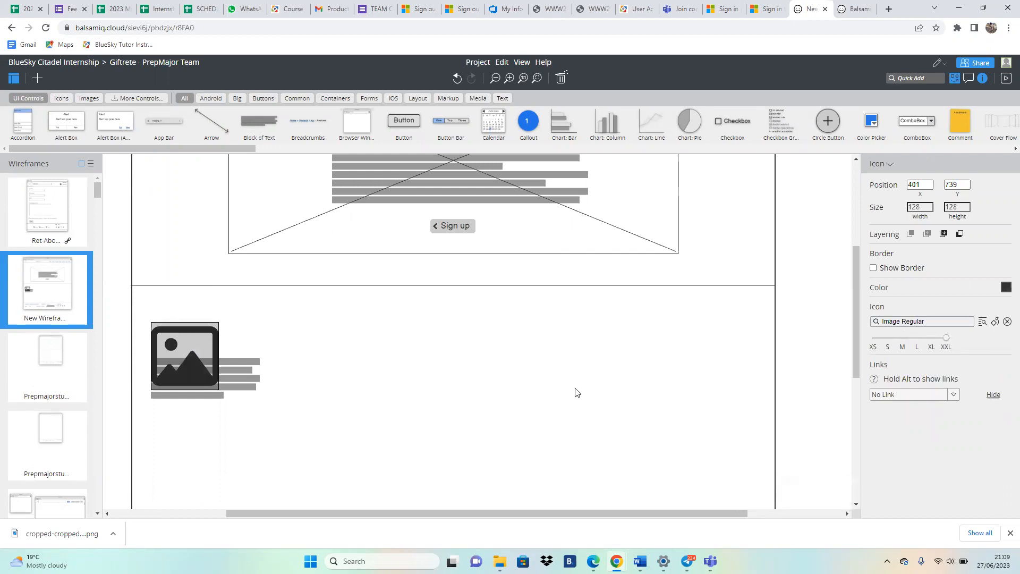
Step: Move the image icon to about X 412, Y 706 and the block of text beneath it to about X 412, Y 859
left_click_drag(192, 365, 198, 330)
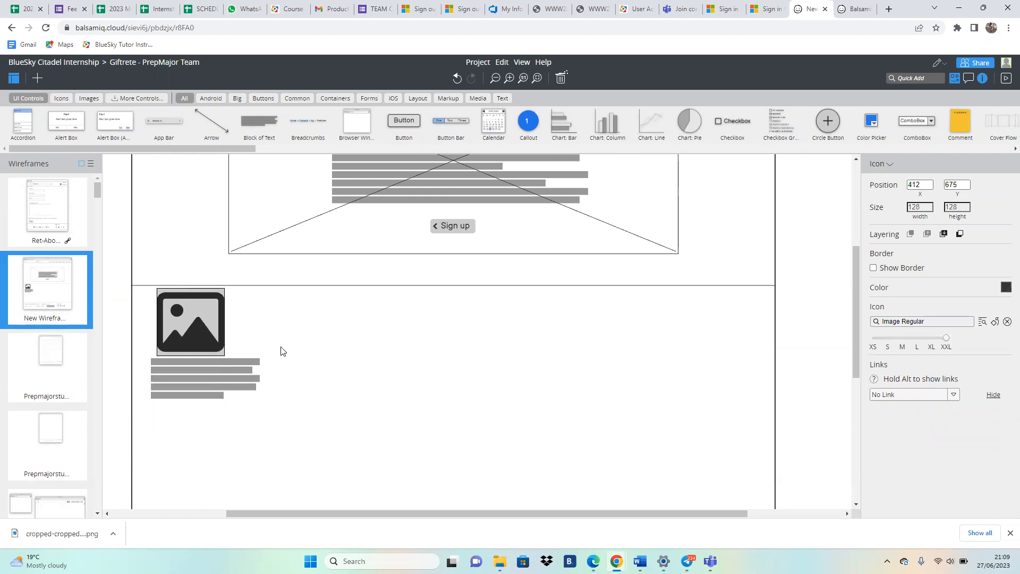
left_click(215, 372)
left_click(197, 380, "ctrl")
left_click_drag(200, 380, 204, 414)
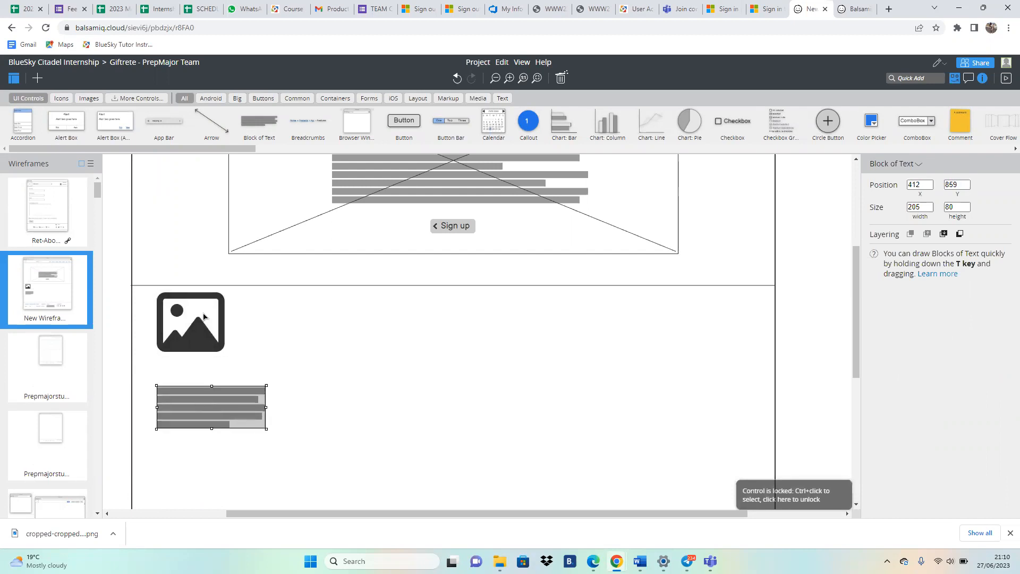
mouse_move(204, 319)
left_mouse_down()
mouse_move(205, 346)
mouse_move(205, 338)
left_mouse_up()
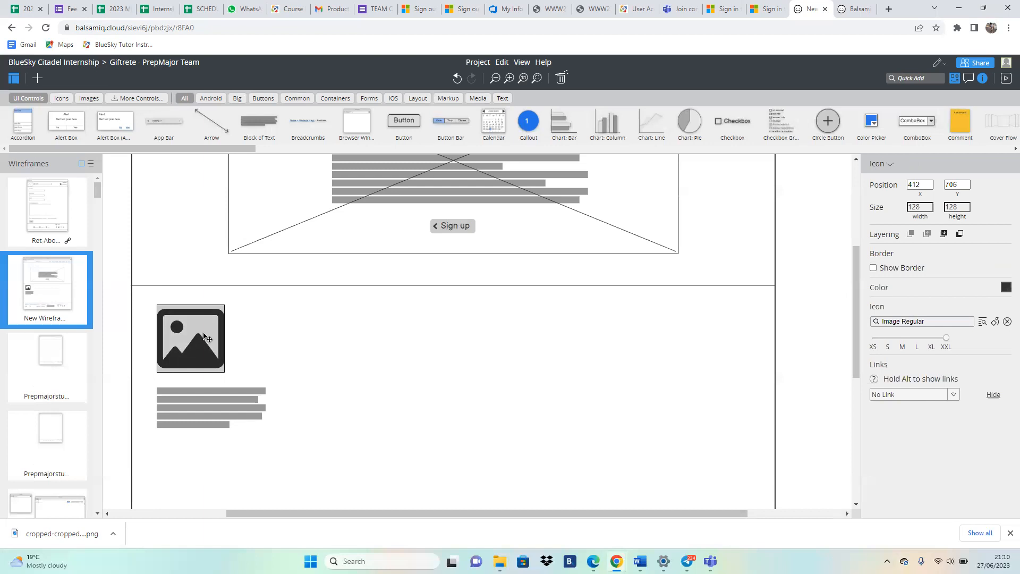
Step: Duplicate the Image Regular icon above the block of text four times
left_click(223, 345)
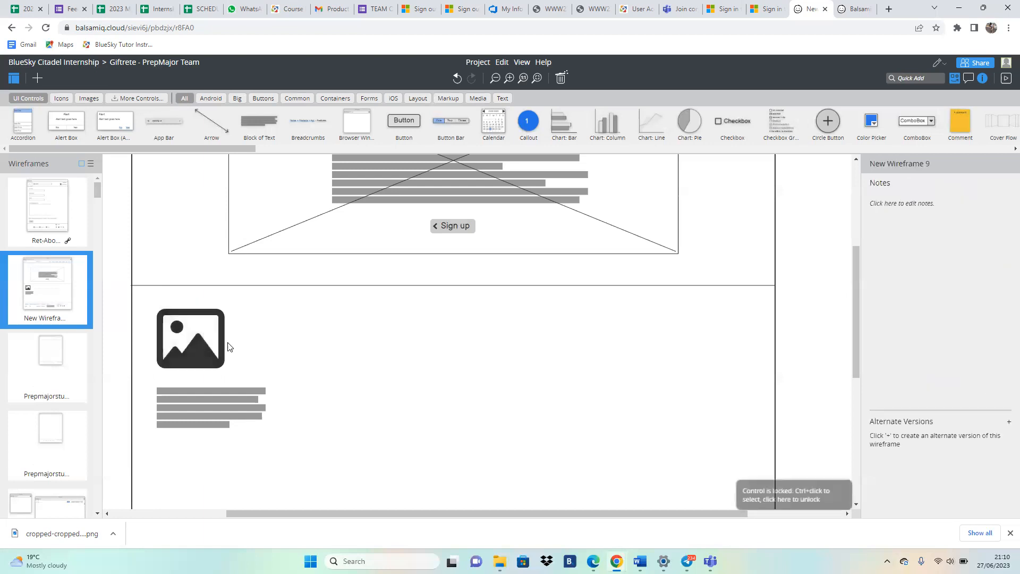
left_click(213, 346, "ctrl")
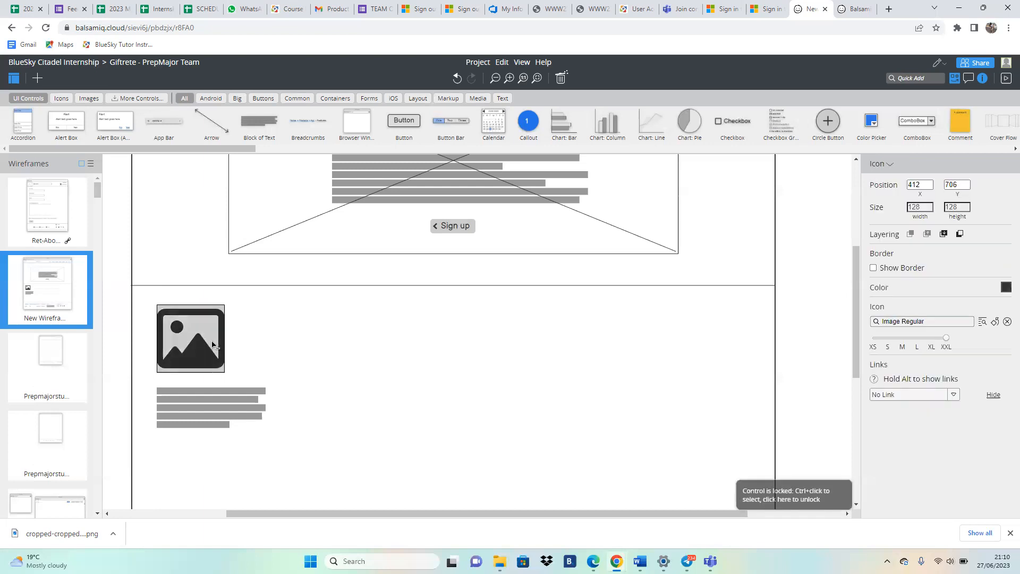
key("ctrl+d")
key("ctrl+d")
key("ctrl+d")
key("ctrl+d")
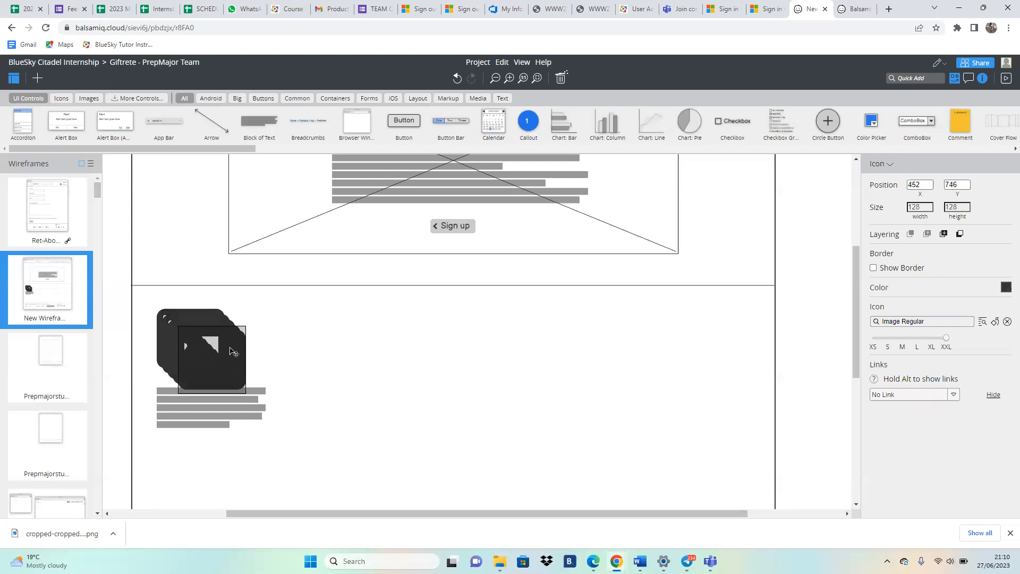
Step: Spread three icon copies in a row beside the original and place the fourth below the block of text at about X 419, Y 982
left_click_drag(213, 345, 340, 347)
left_click_drag(375, 339, 375, 340)
left_click_drag(223, 344, 505, 346)
left_click_drag(223, 344, 670, 345)
left_click_drag(499, 349, 498, 345)
left_click_drag(207, 340, 199, 504)
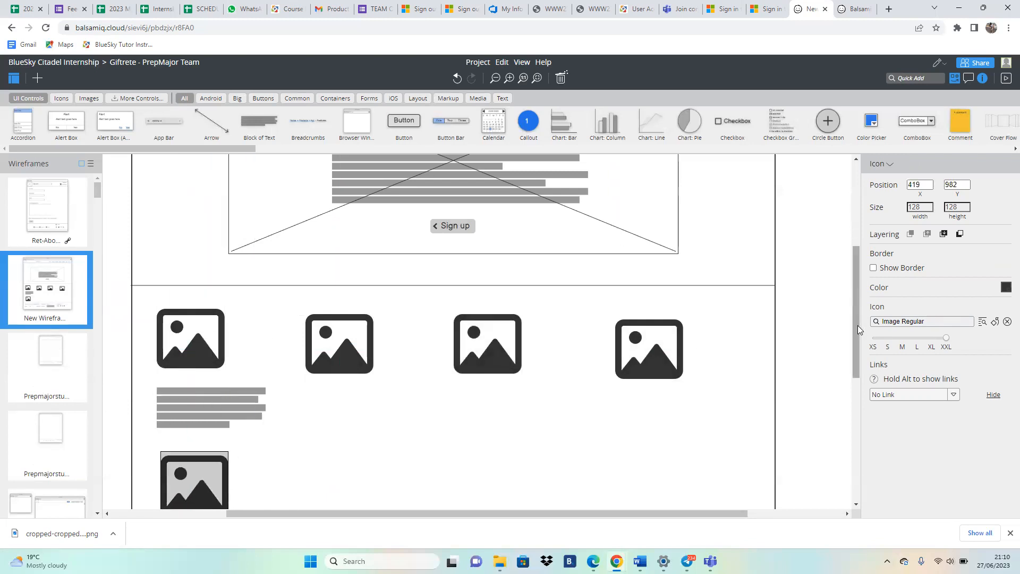
Step: Align the second, third and fourth image icons of the row with the first one at Y 706
left_click_drag(857, 328, 862, 361)
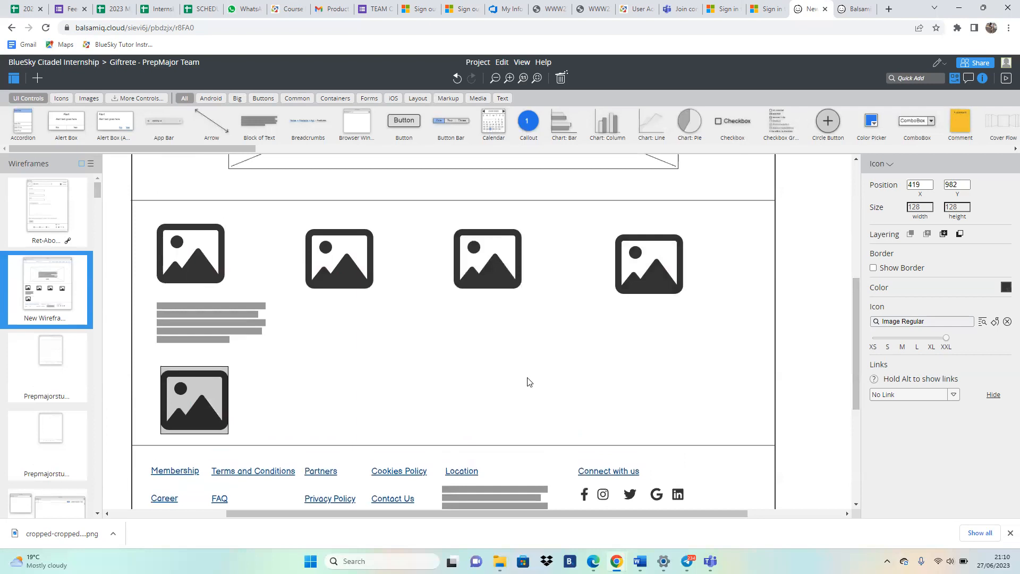
left_click(213, 315)
left_click(327, 255)
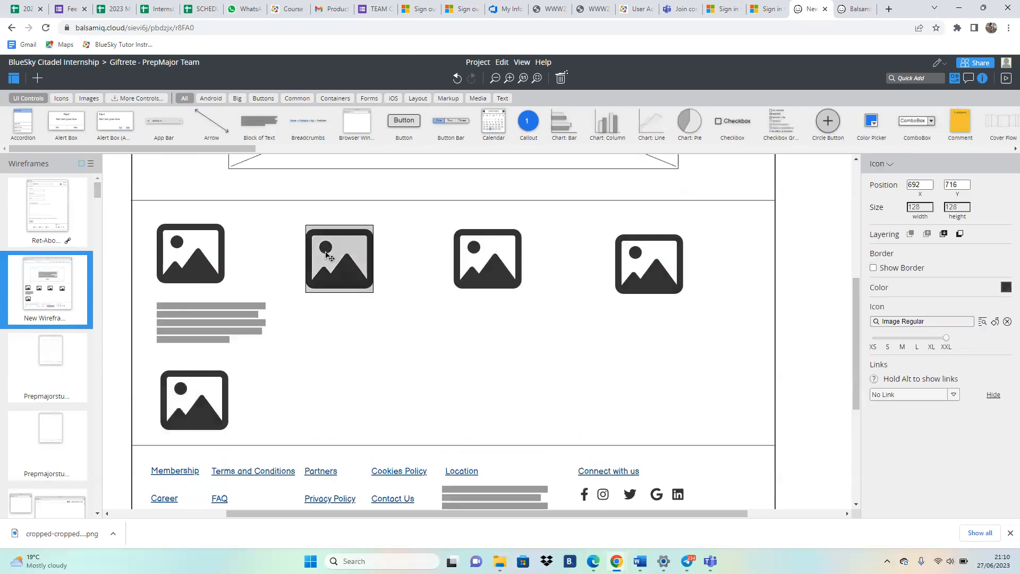
left_click_drag(326, 255, 324, 248)
left_click_drag(494, 248, 493, 242)
left_click_drag(665, 261, 665, 251)
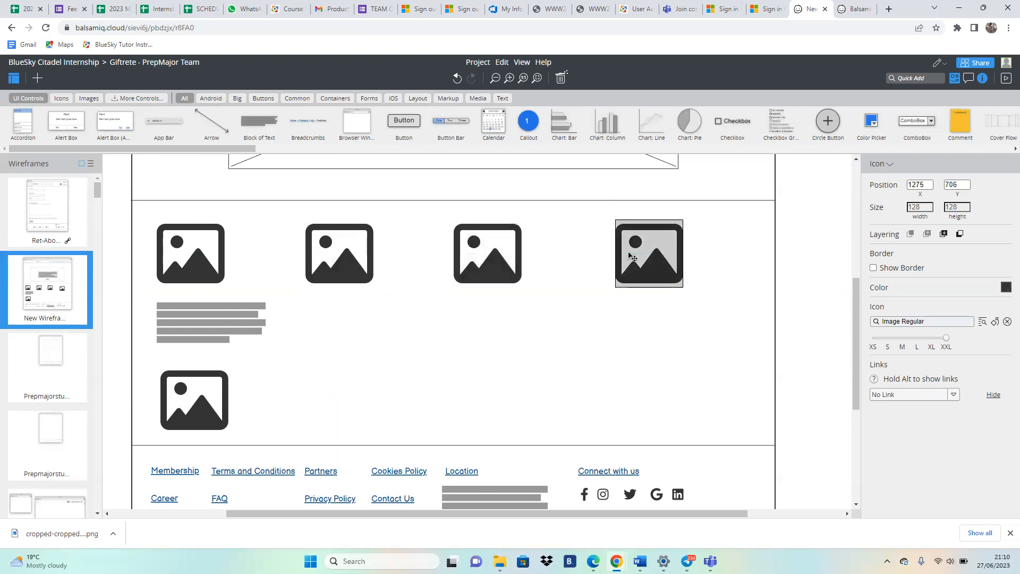
Step: Duplicate the block of text and place the copy under the second image icon at about X 692, Y 859
left_click(203, 337)
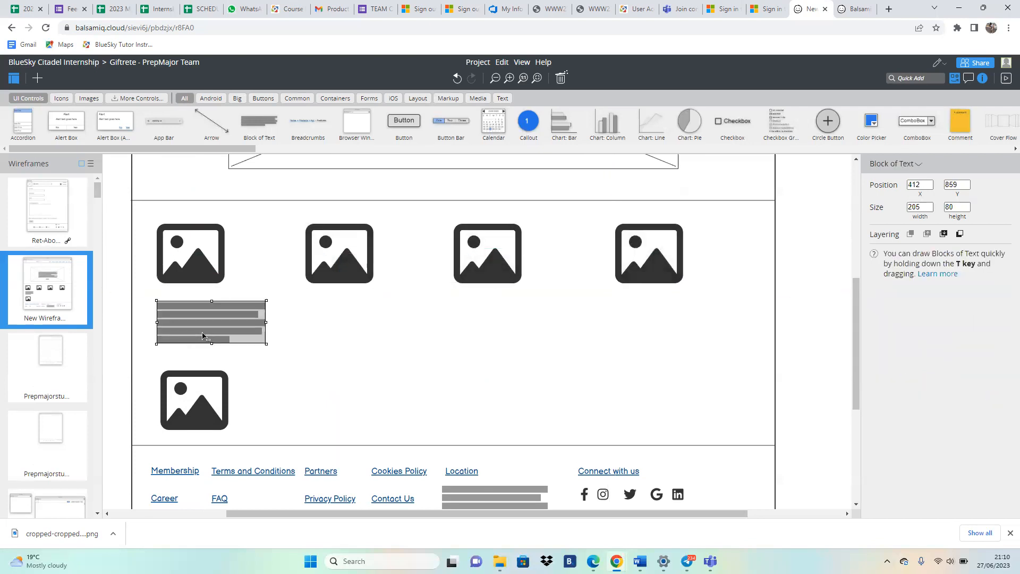
key("ctrl+d")
left_click_drag(205, 334, 375, 319)
left_click_drag(199, 338, 496, 335)
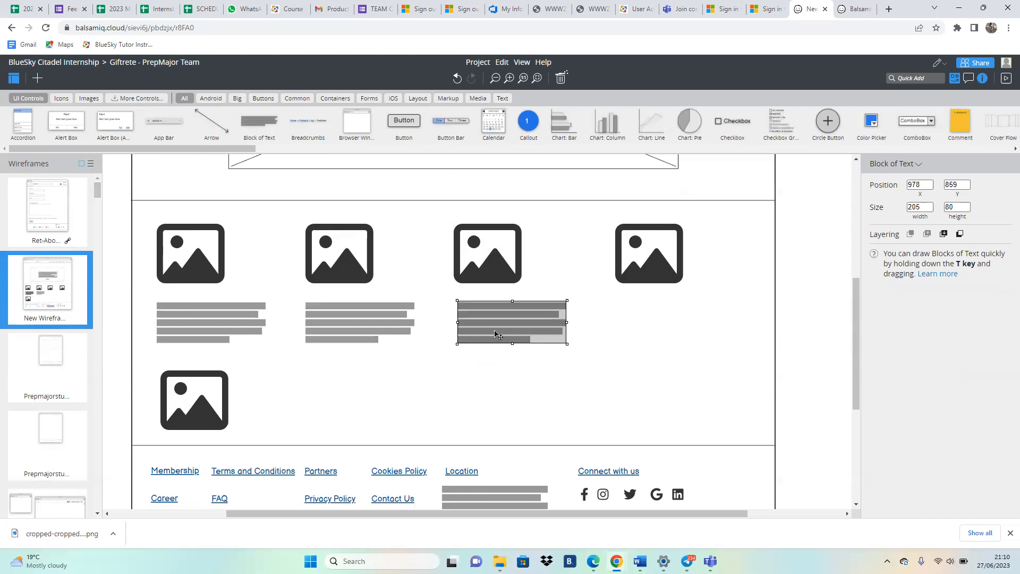
key("ctrl+d")
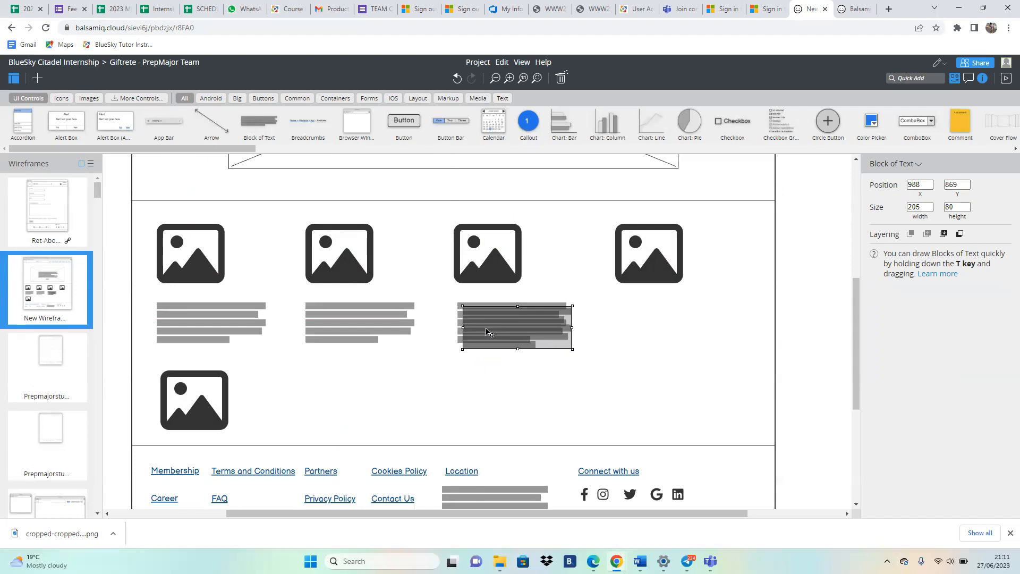
scroll(487, 331, "up", 3)
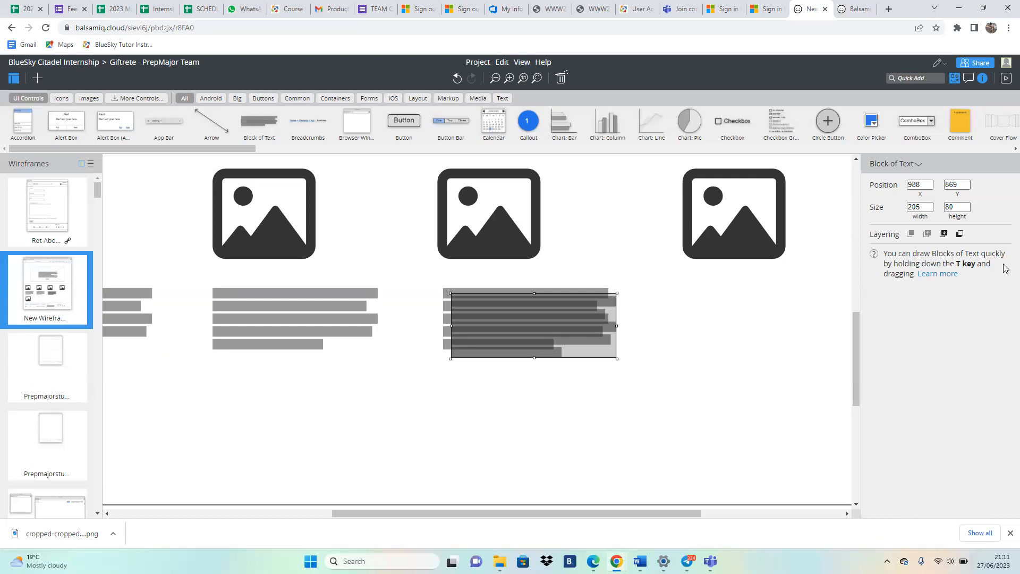
key("ctrl+z")
key("ctrl+z")
key("ctrl+z")
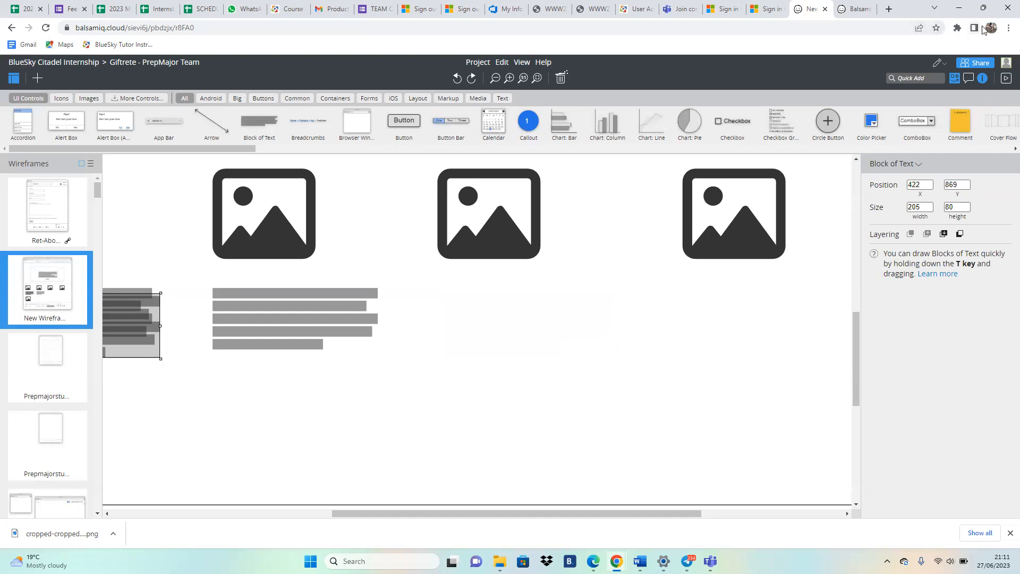
Step: Move the overlapping text block copy under the third icon at about X 978, Y 859, and place another copy under the fourth at about X 1270
left_click(1006, 33)
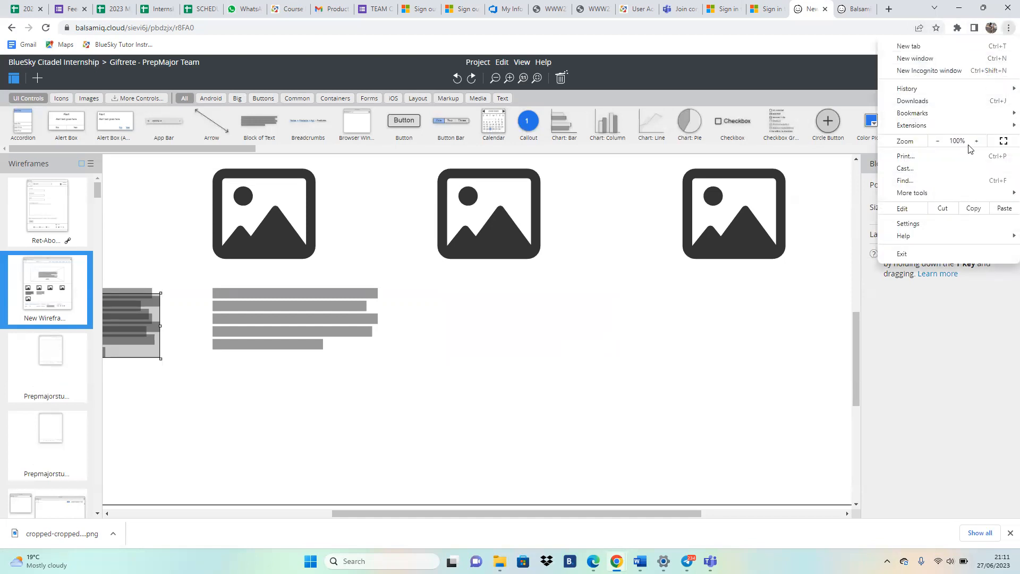
left_click(939, 141)
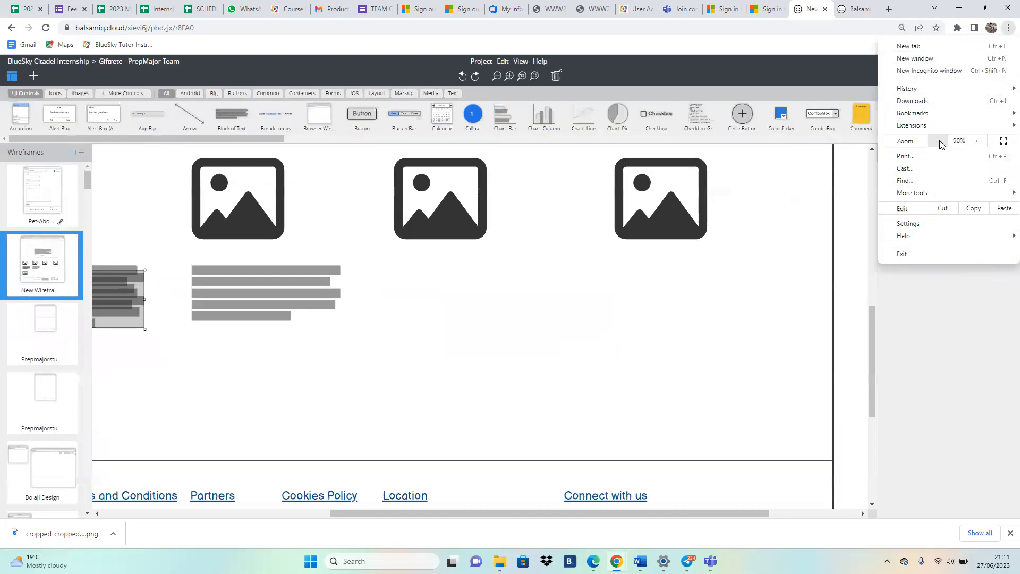
left_click(939, 142)
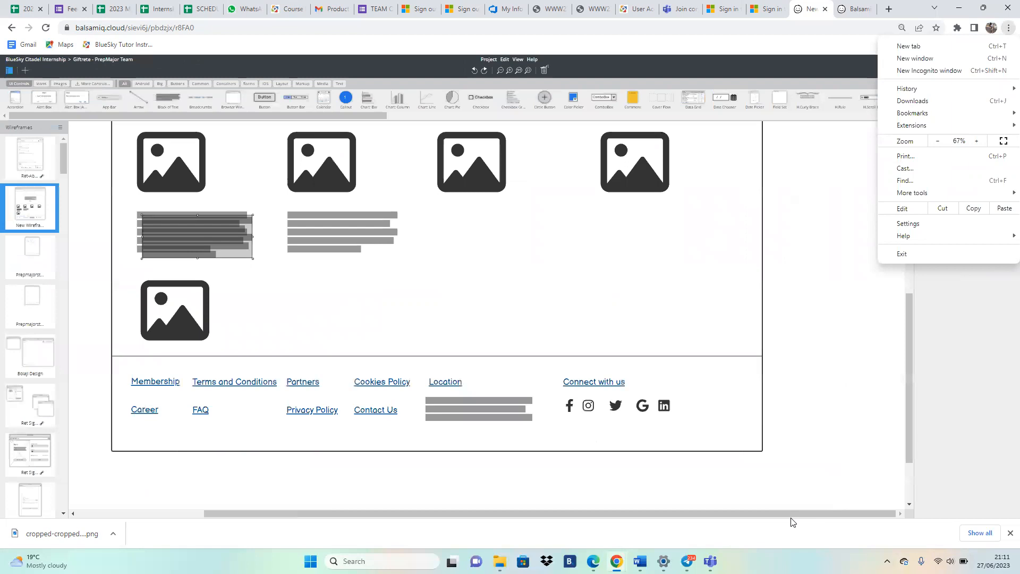
left_click_drag(790, 518, 674, 529)
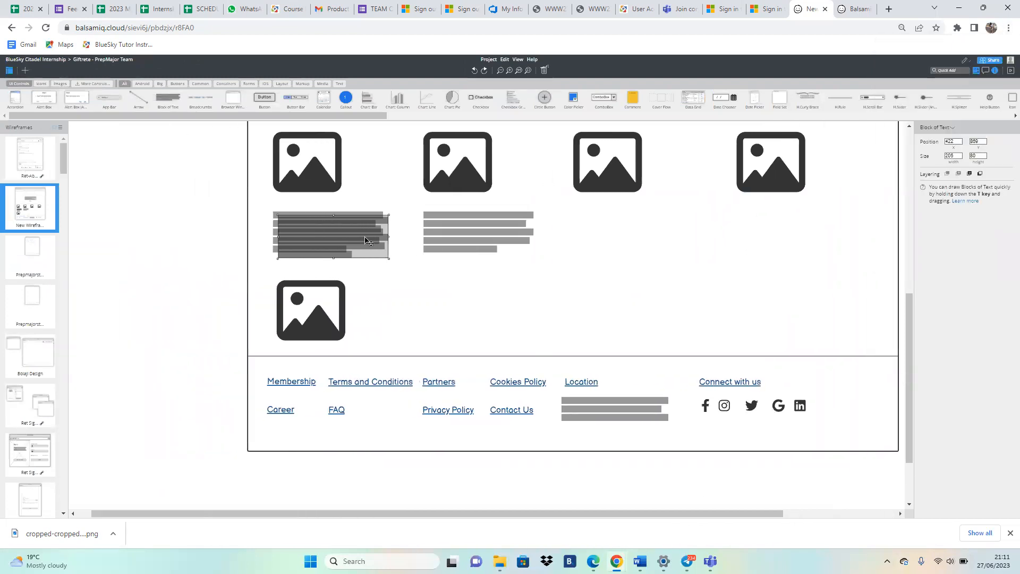
left_click_drag(356, 238, 653, 231)
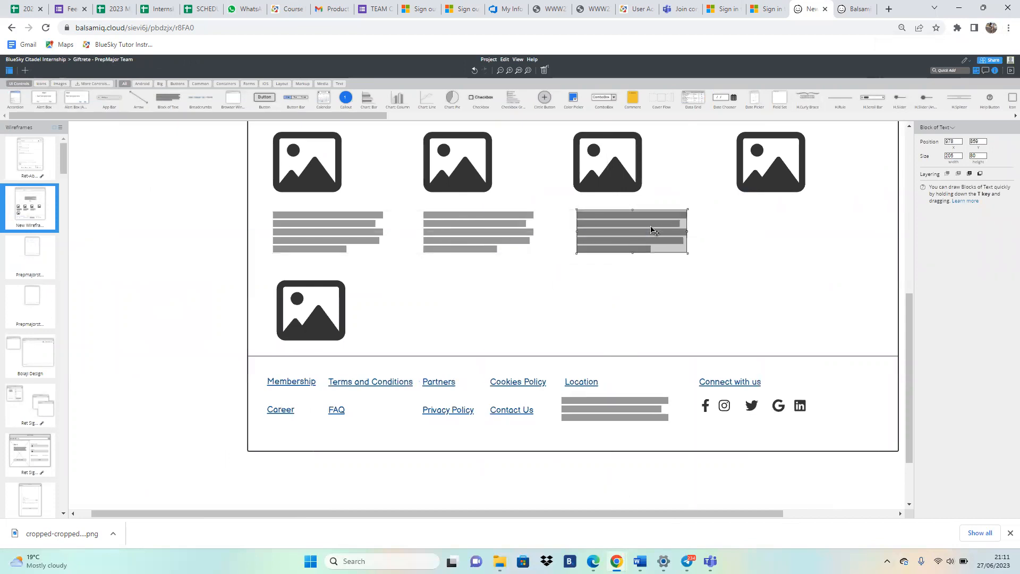
key("ctrl+d")
left_click_drag(654, 233, 804, 225)
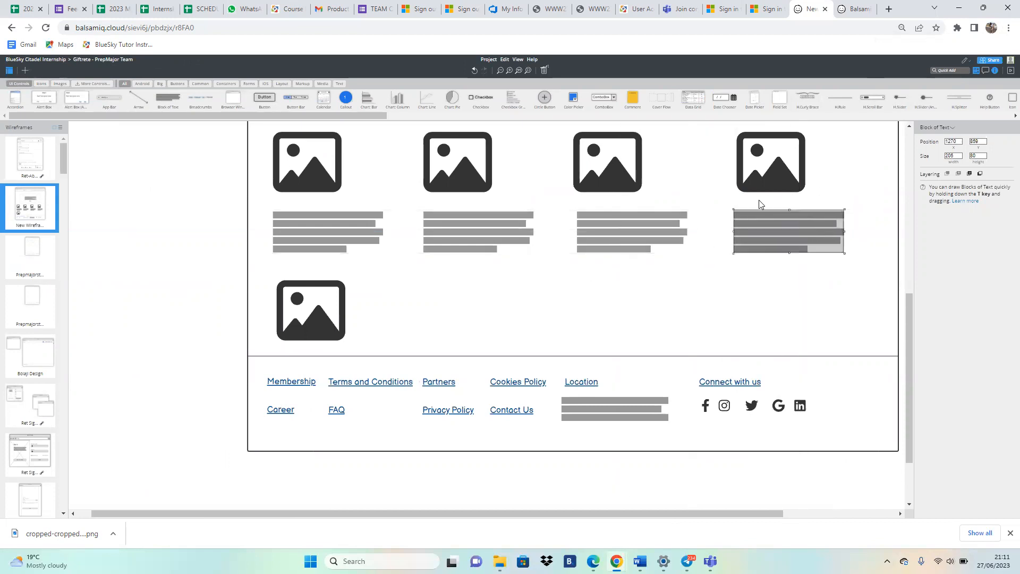
Step: Place a copy of the block of text under the lower image icon and shorten it to a height of about 61
left_click_drag(912, 328, 868, 319)
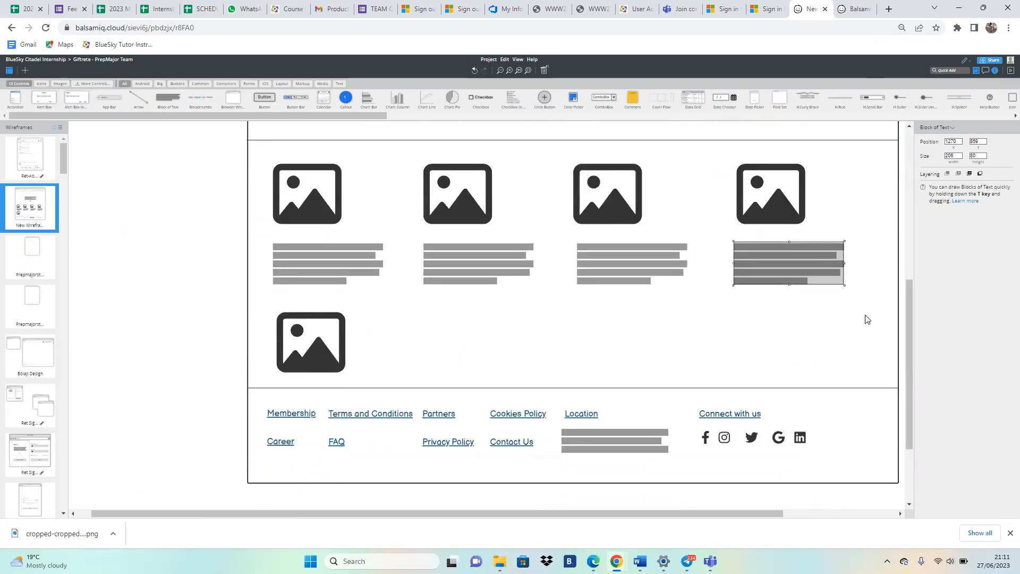
left_click_drag(305, 336, 303, 325)
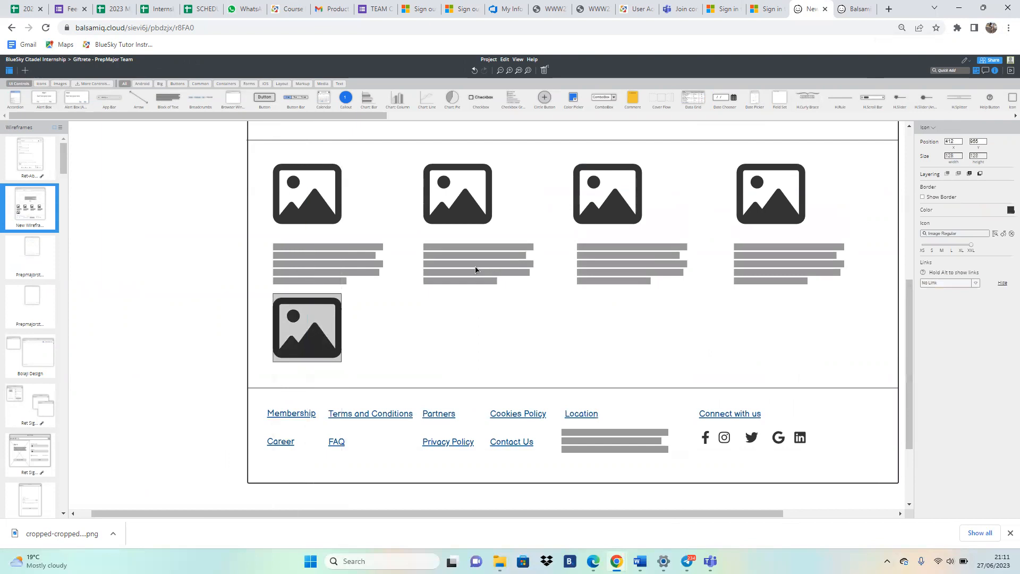
left_click(470, 270)
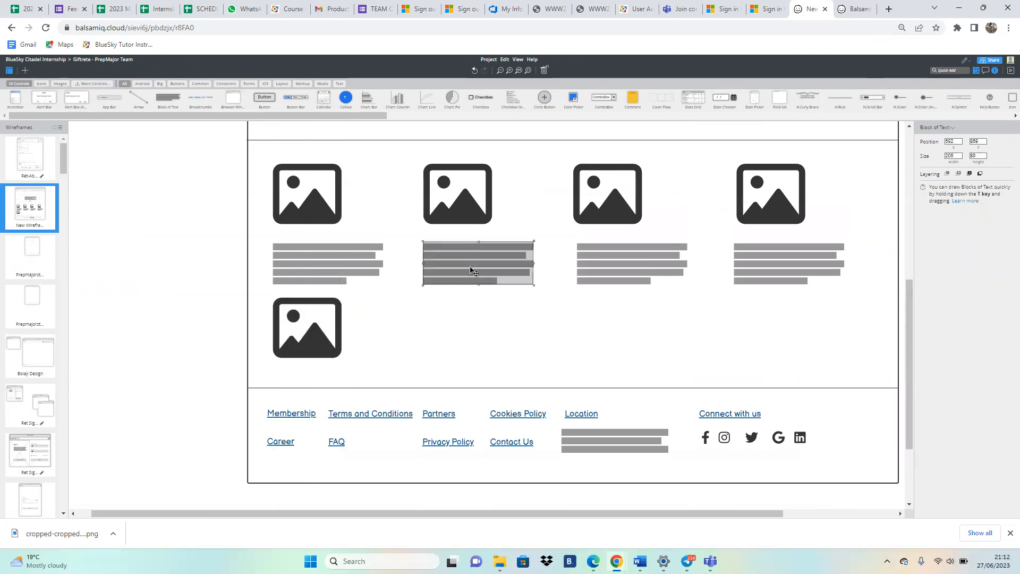
left_click_drag(470, 270, 319, 375)
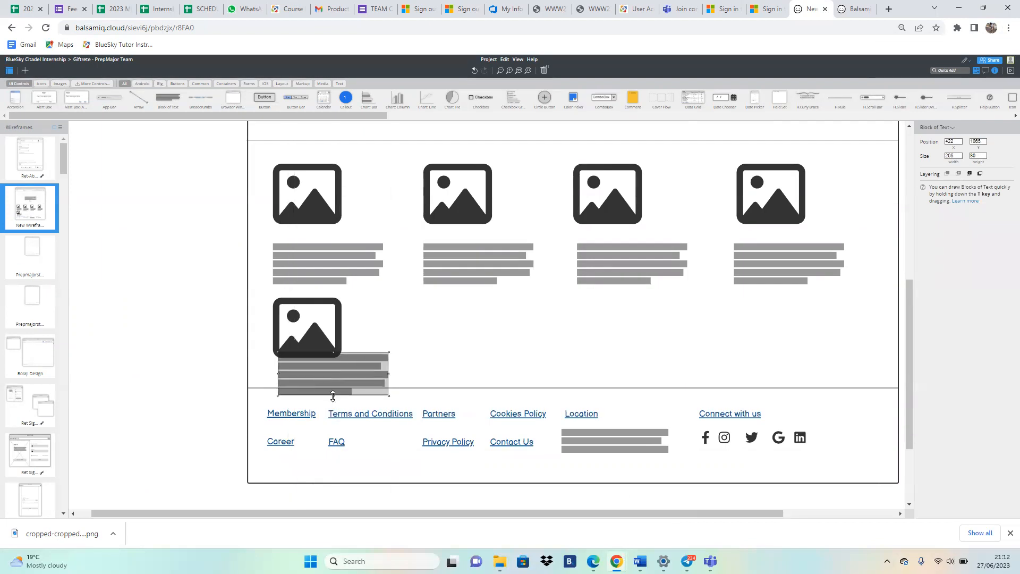
left_click_drag(333, 396, 328, 384)
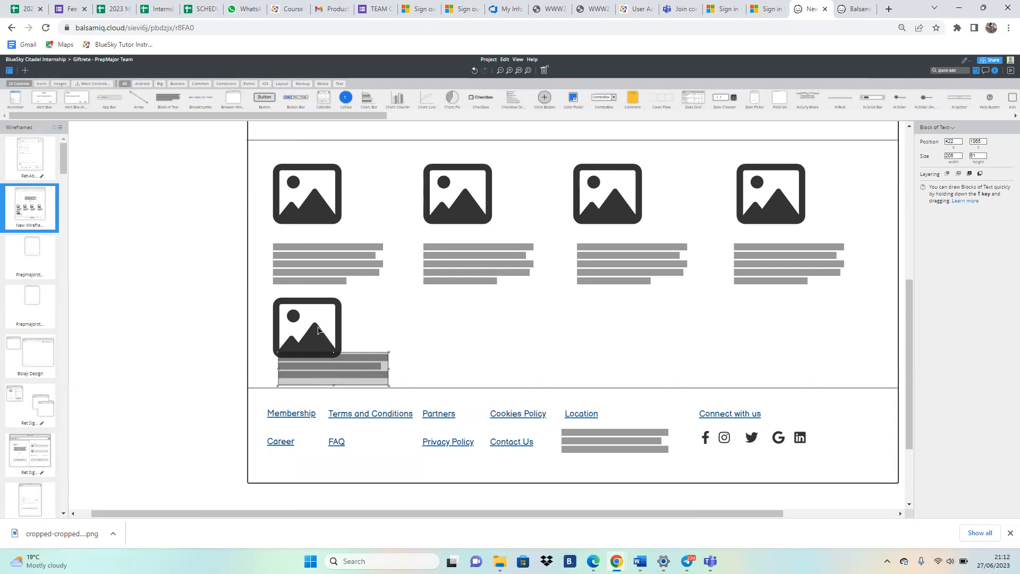
Step: Align the lower image icon and its text block with the first column at X 412, at about Y 947 and Y 1076
left_click_drag(317, 329, 326, 323)
left_click_drag(333, 367, 331, 368)
left_click(322, 323)
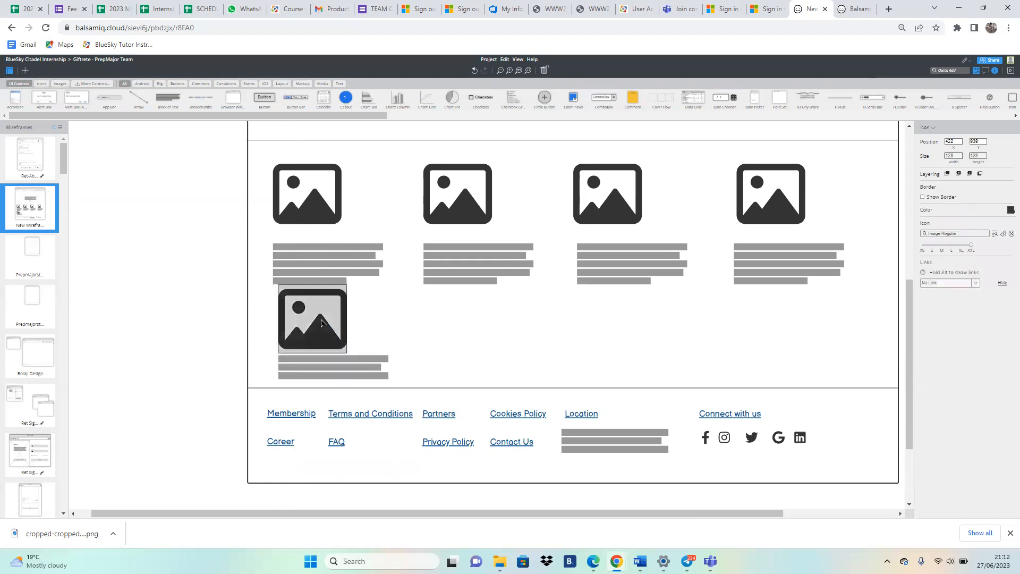
left_click_drag(322, 325, 320, 328)
left_click_drag(308, 381, 305, 386)
Step: Copy the lower image icon and its block of text into the second column at about X 692, keeping their heights on the page
left_click(312, 330)
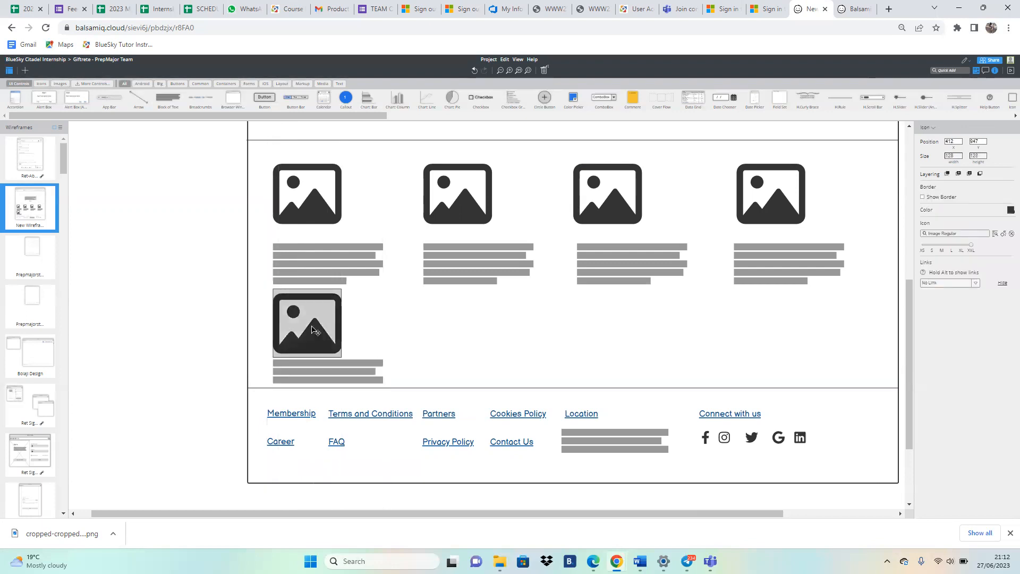
left_click_drag(312, 330, 452, 326)
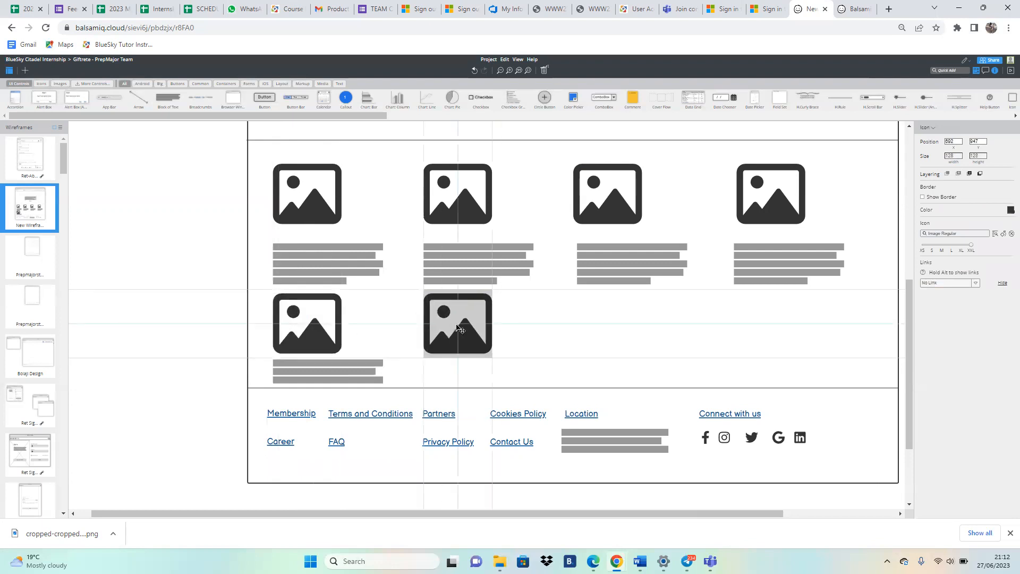
left_click(343, 375)
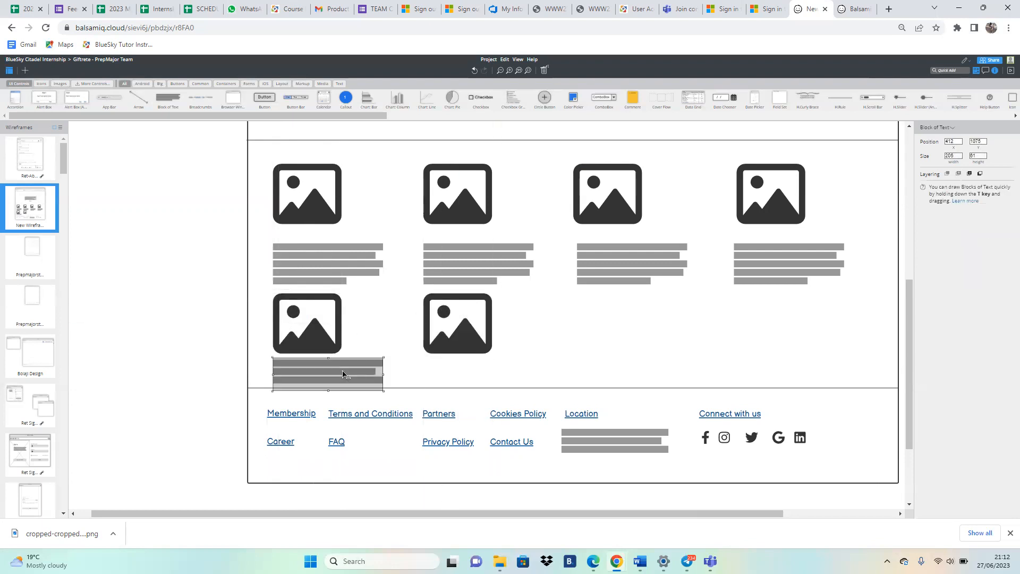
left_click_drag(343, 375, 502, 379)
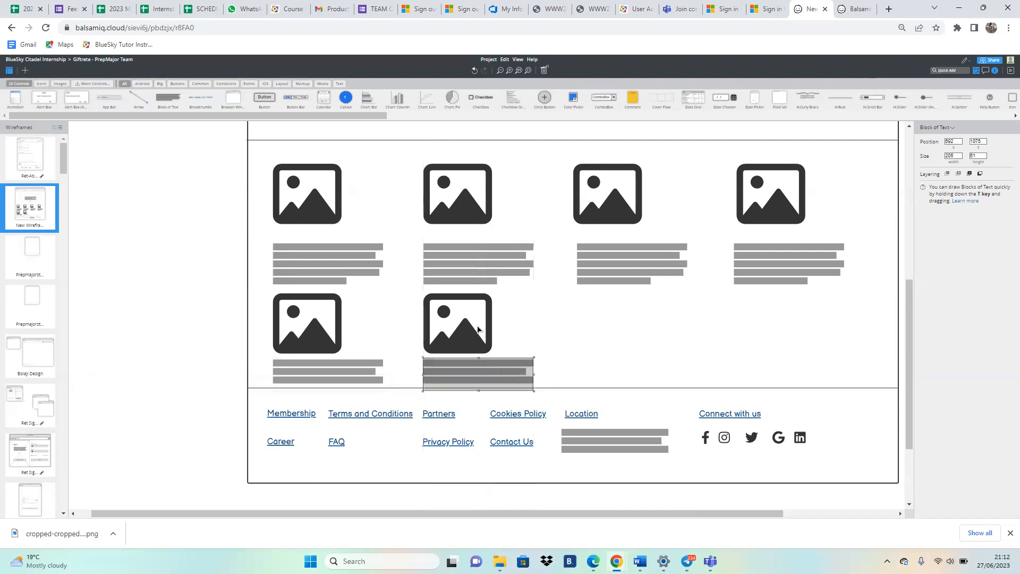
Step: Move the second column's lower block of text up to about Y 1068, close beneath its icon at Y 947
left_click_drag(464, 324, 465, 327)
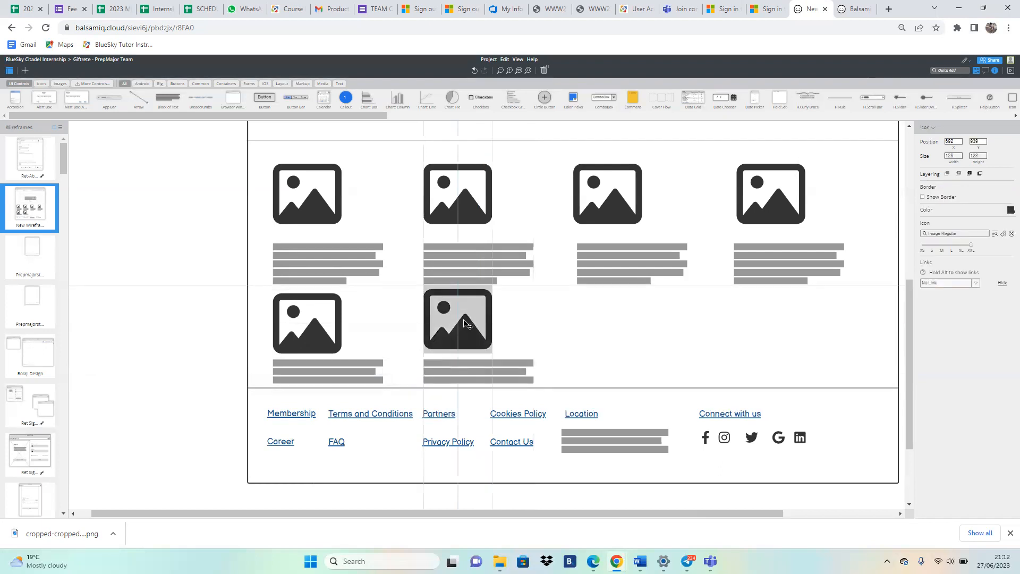
left_click(465, 368)
left_click_drag(464, 368, 466, 368)
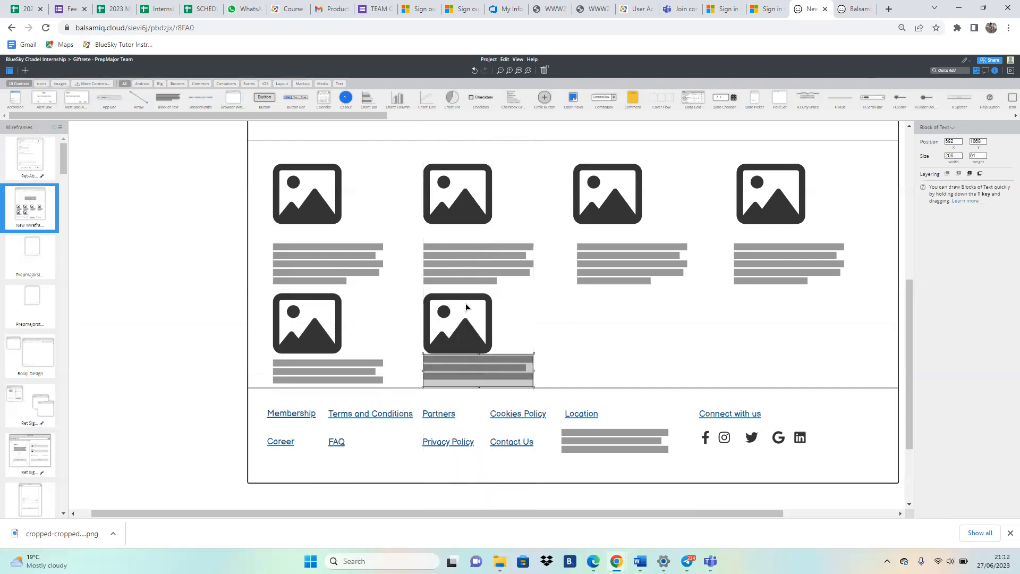
Step: Duplicate the second lower image icon into the third column at about X 985, Y 947, and into the fourth column at the same height
left_click(467, 308)
key("ctrl+d")
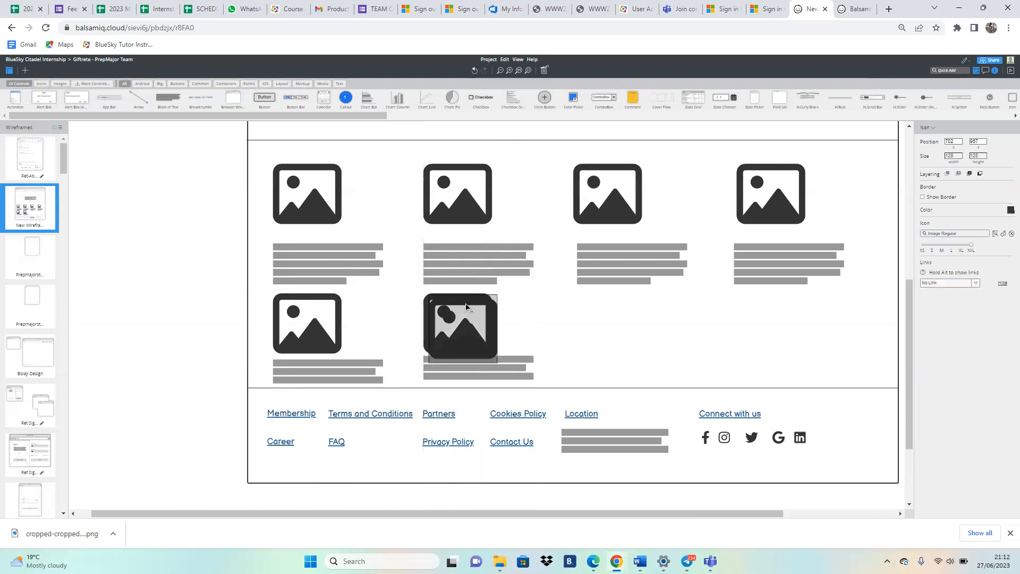
left_click_drag(581, 307, 619, 305)
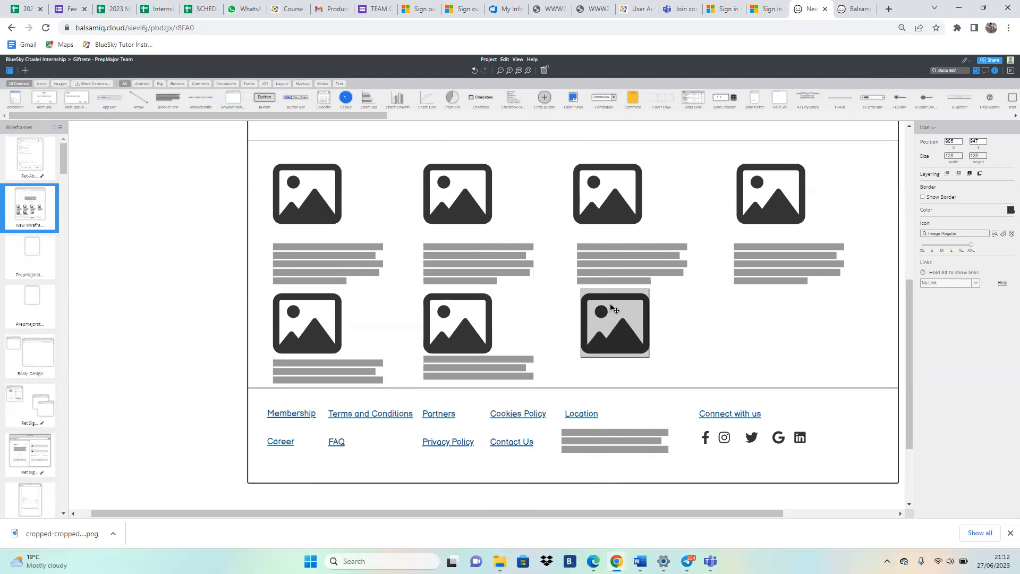
key("ctrl+d")
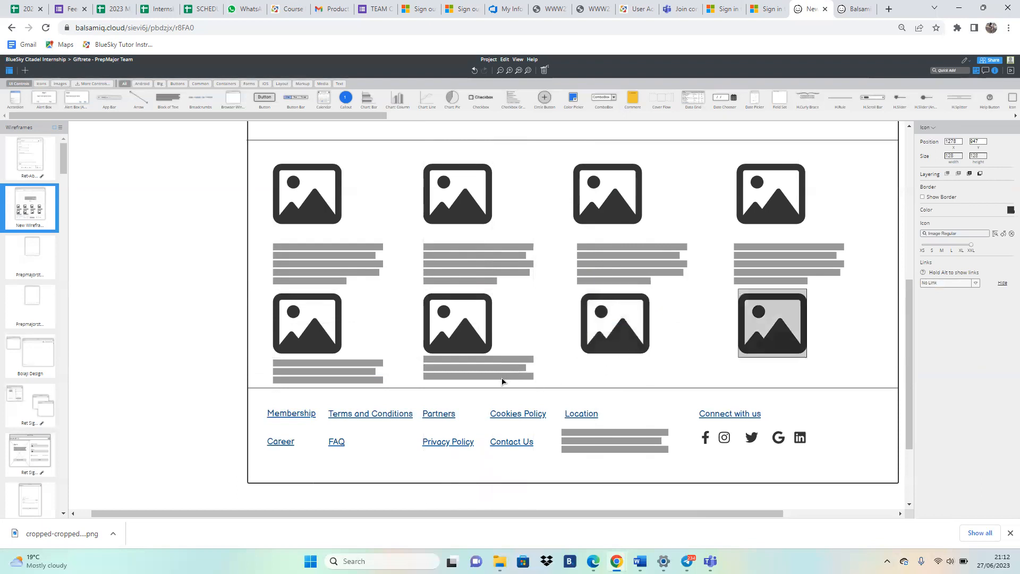
Step: Copy the second column's lower block of text under the third lower icon at about X 985, Y 1068
left_click(495, 376)
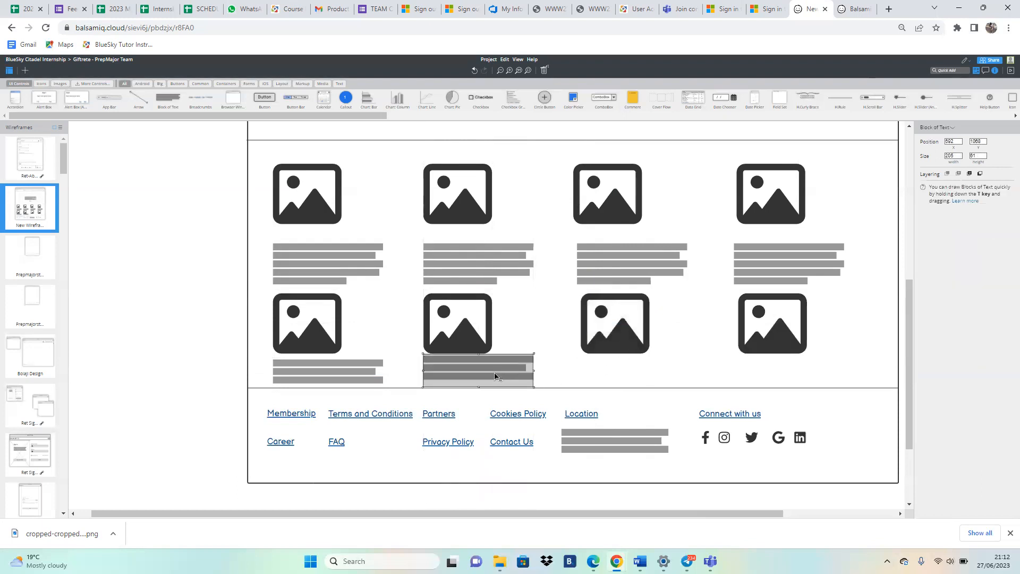
key("ctrl+d")
left_click_drag(495, 376, 648, 370)
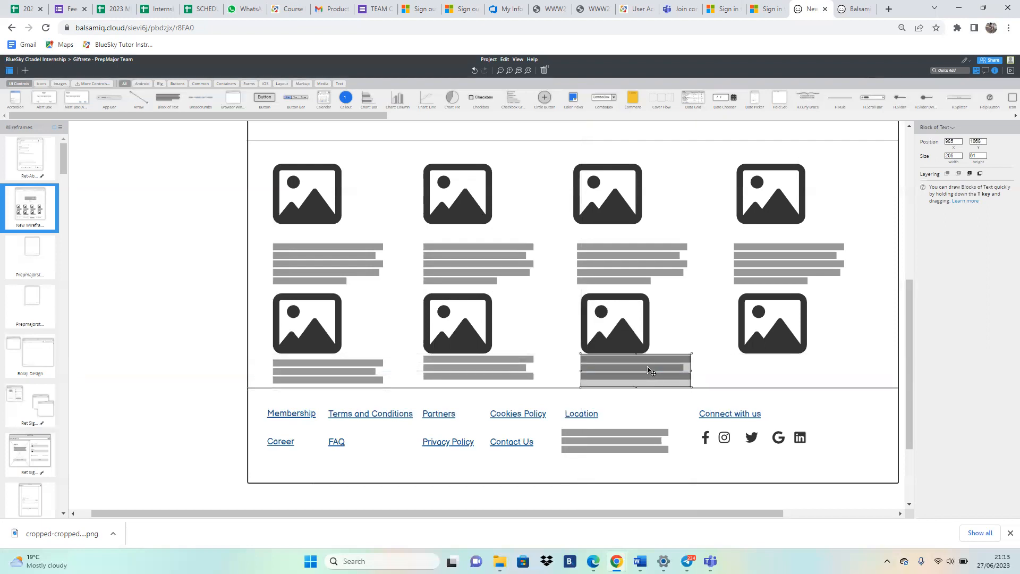
Step: Copy the lower block of text beneath the fourth lower icon at Y 1068, and nudge that icon up to Y 944
key("ctrl+d")
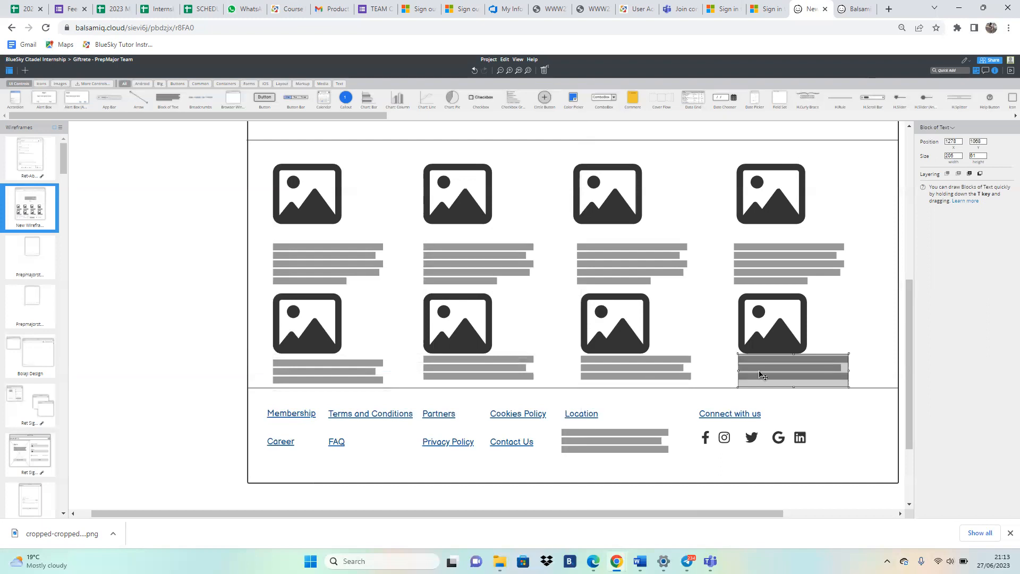
left_click(762, 322)
key("Up")
key("Up")
key("Up")
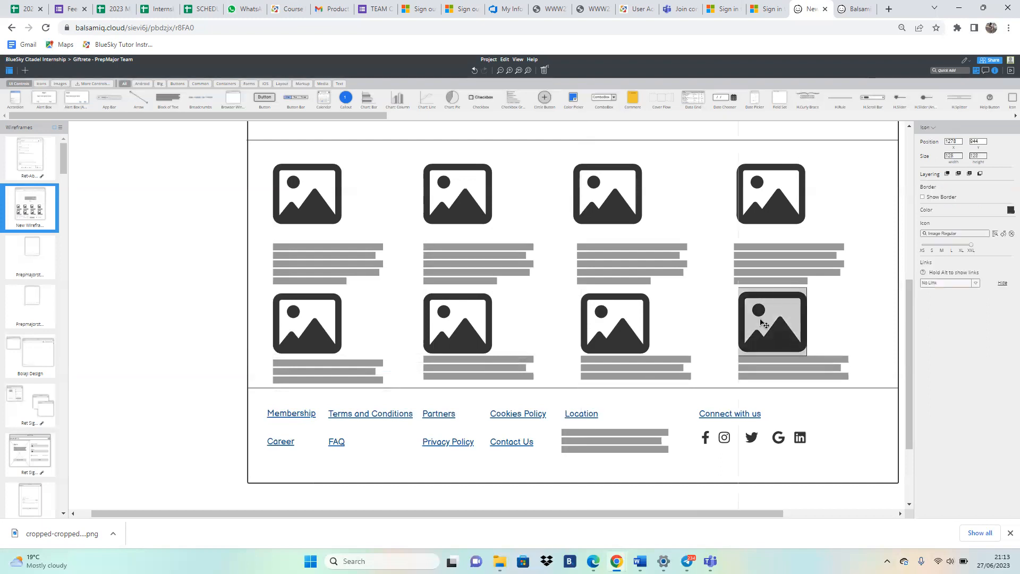
Step: Nudge the second column's lower block of text down to Y 1071 and those in the third and fourth columns to about Y 1070
left_click(504, 370)
key("Down")
key("Down")
key("Down")
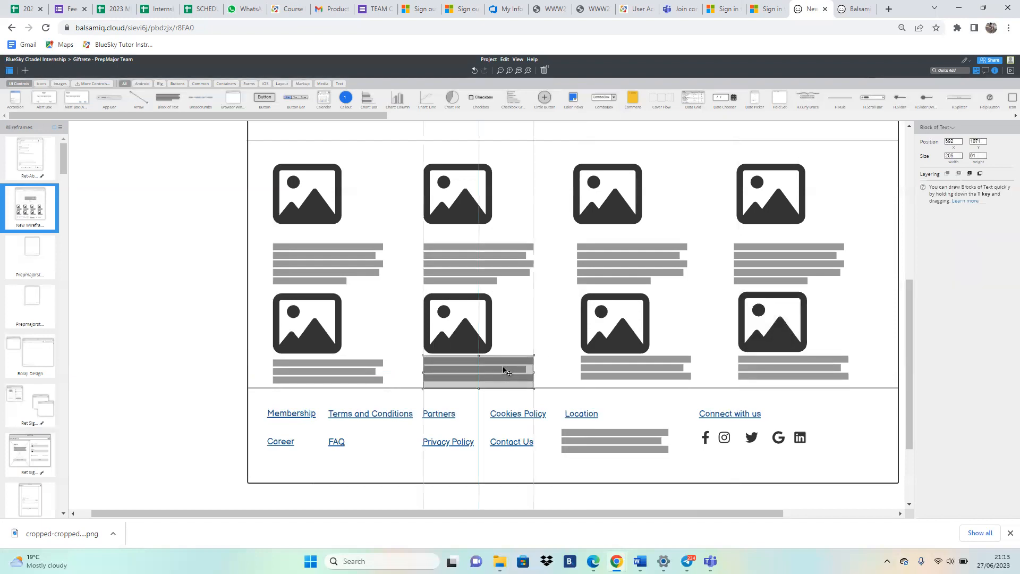
left_click(645, 368)
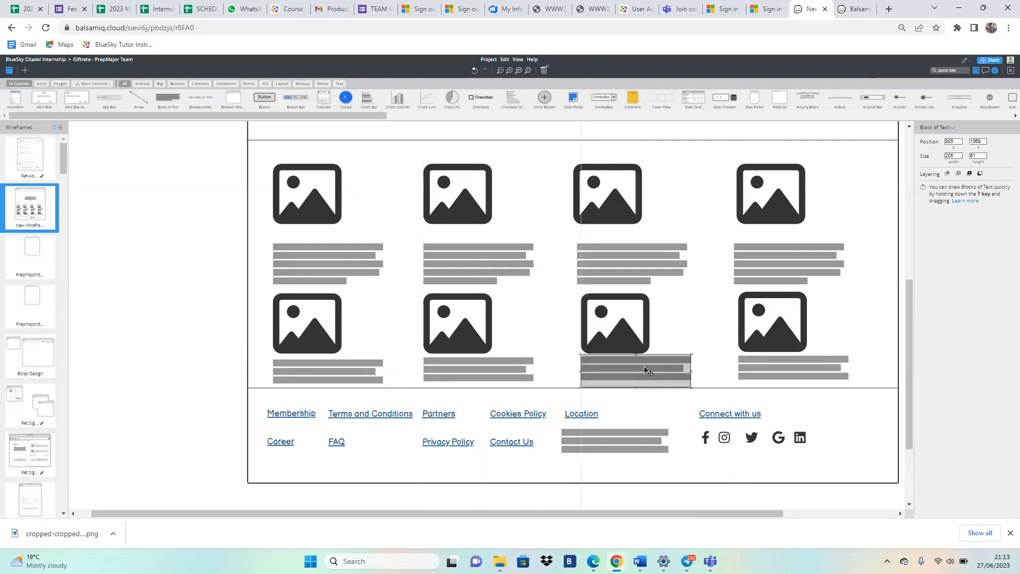
left_click(764, 369)
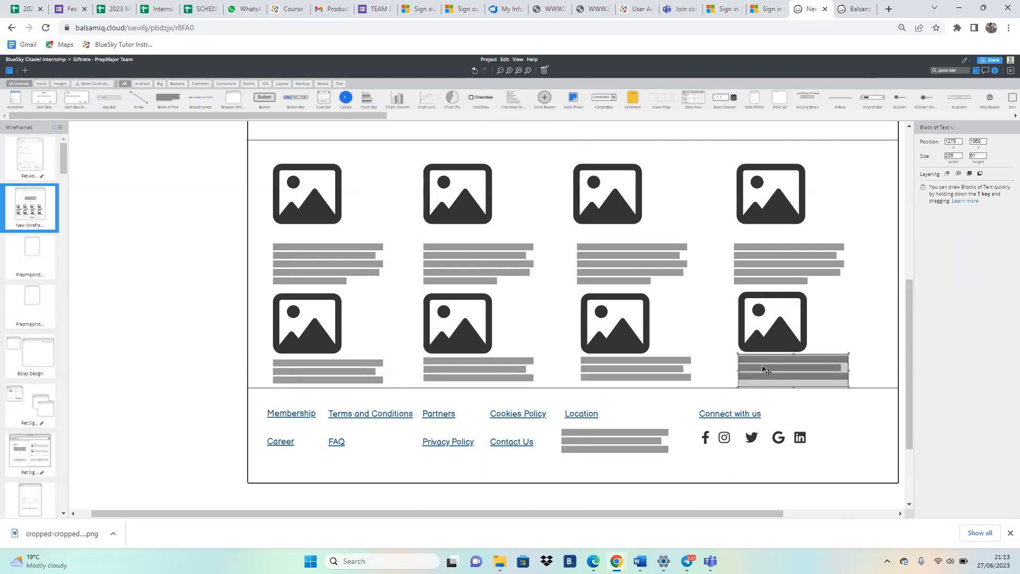
key("Down")
key("Down")
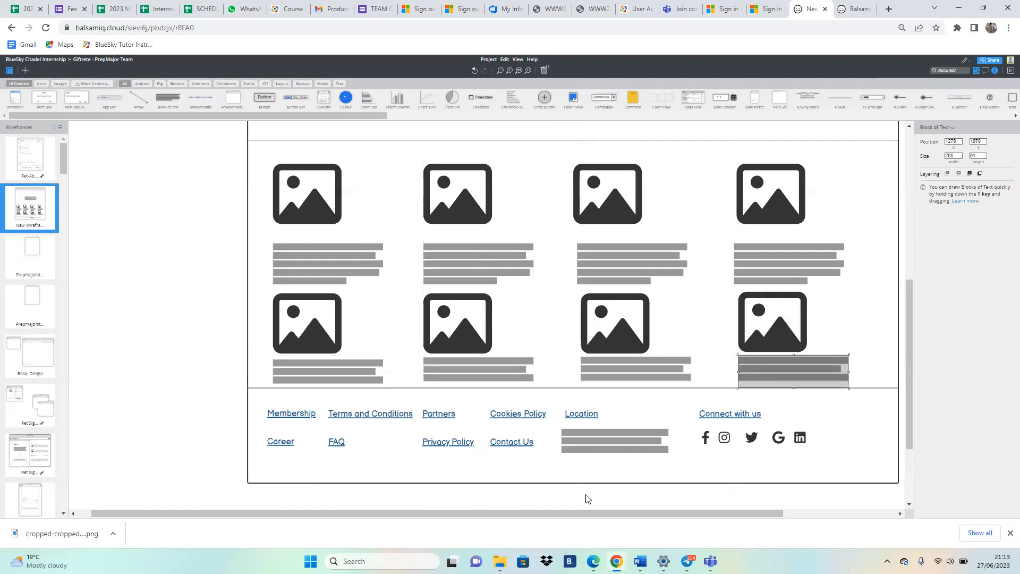
left_click(135, 463)
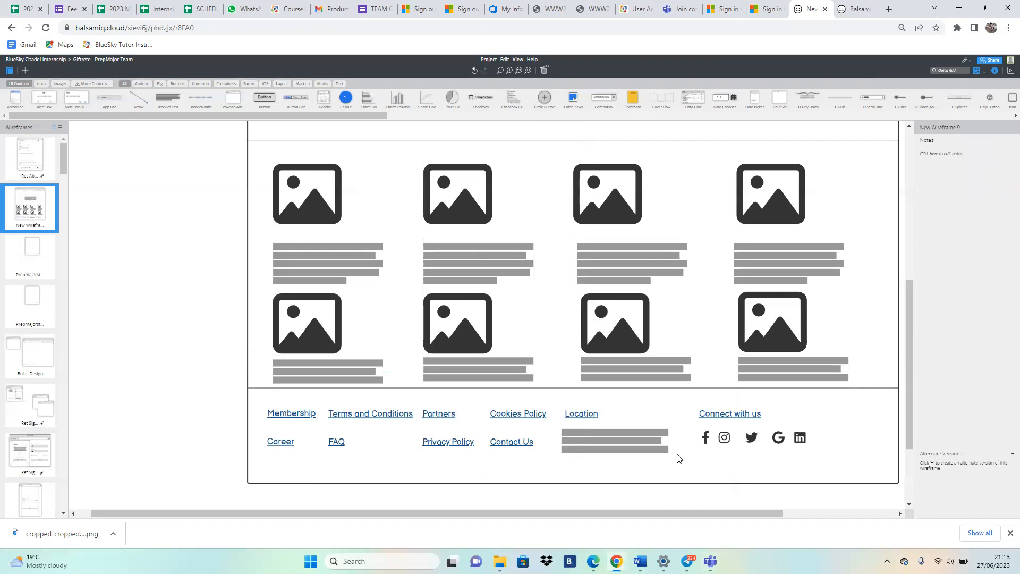
Step: Rename the current wireframe as "Smithys Home page"
left_click_drag(909, 381, 879, 192)
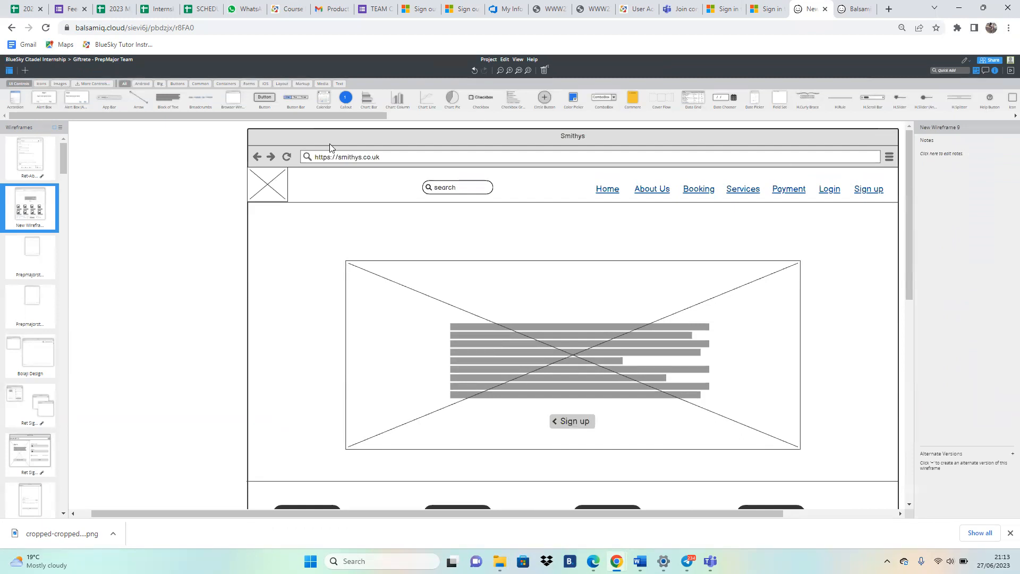
right_click(49, 230)
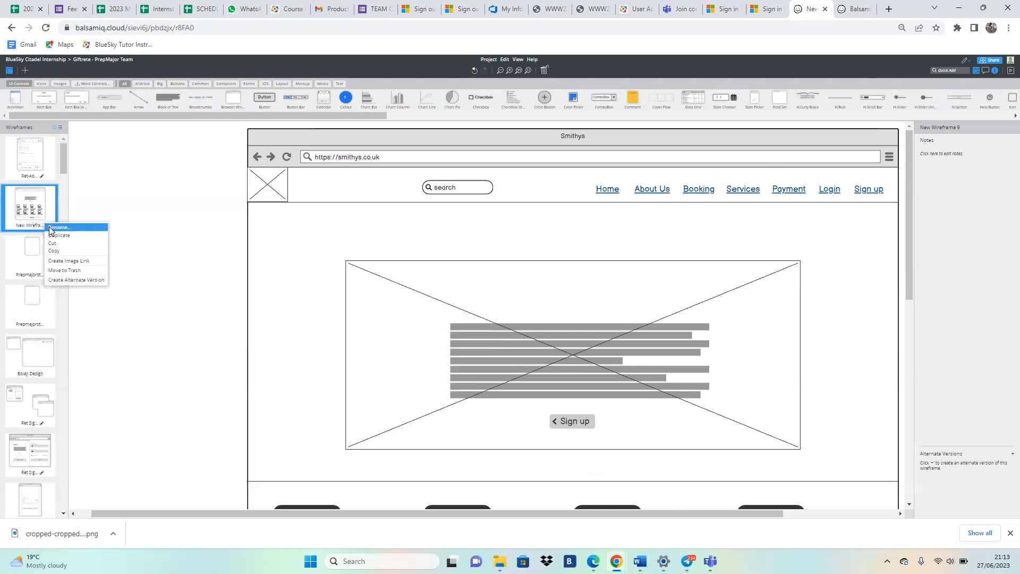
left_click(57, 228)
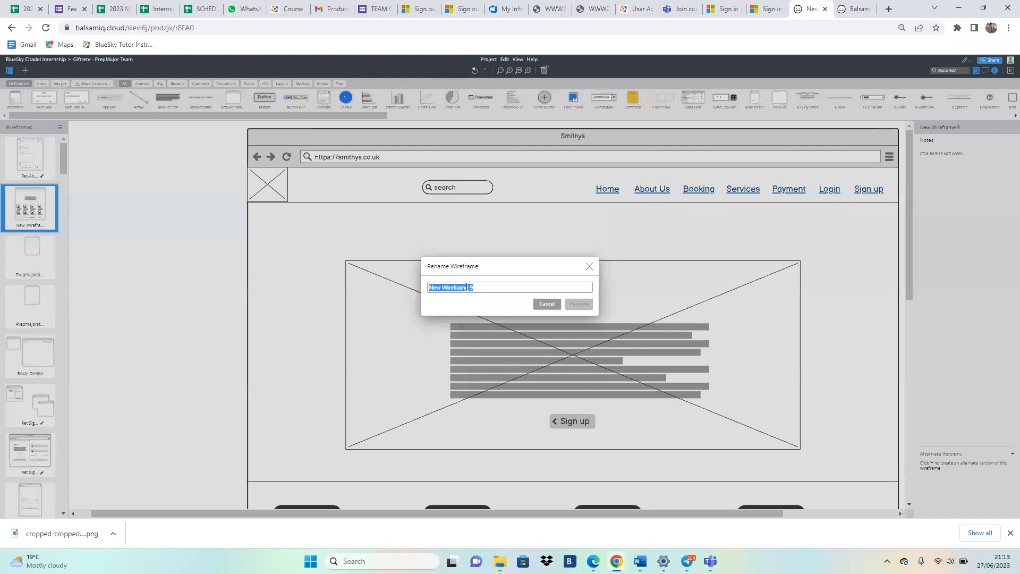
type("Smithys Home page")
left_click(579, 304)
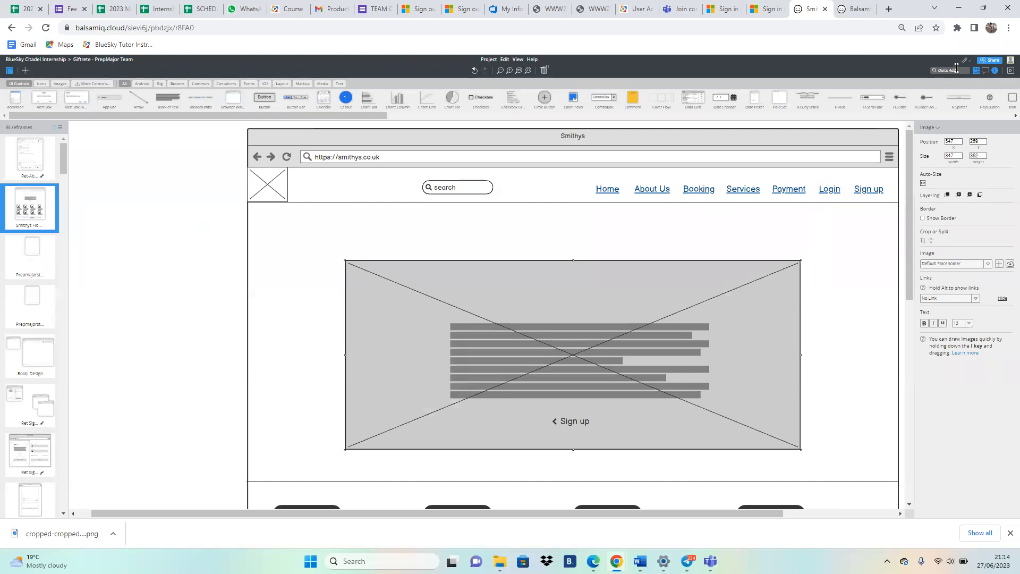
Step: Set the browser's page zoom to 80%
left_click(902, 28)
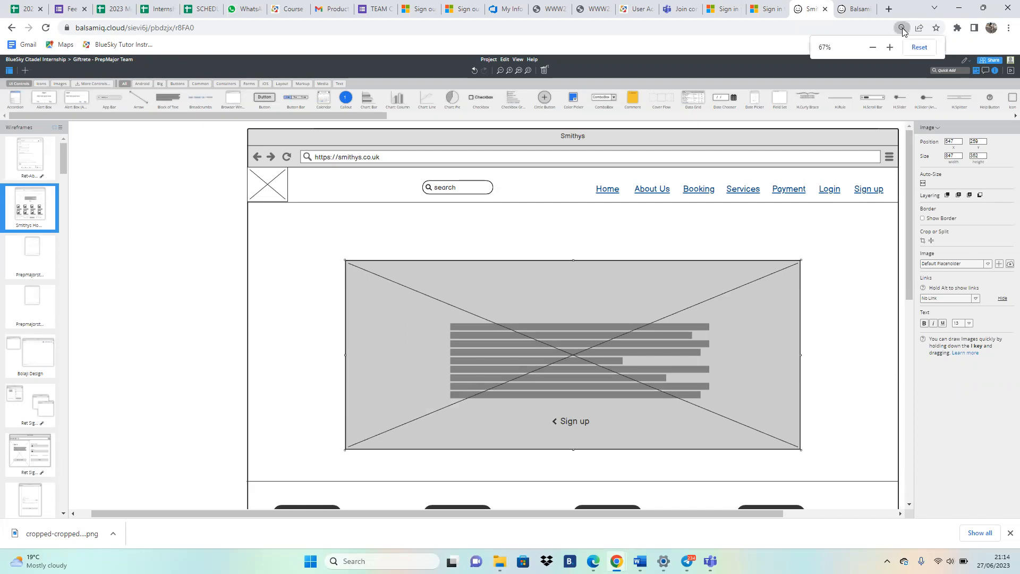
left_click(890, 47)
left_click(890, 48)
left_click(890, 48)
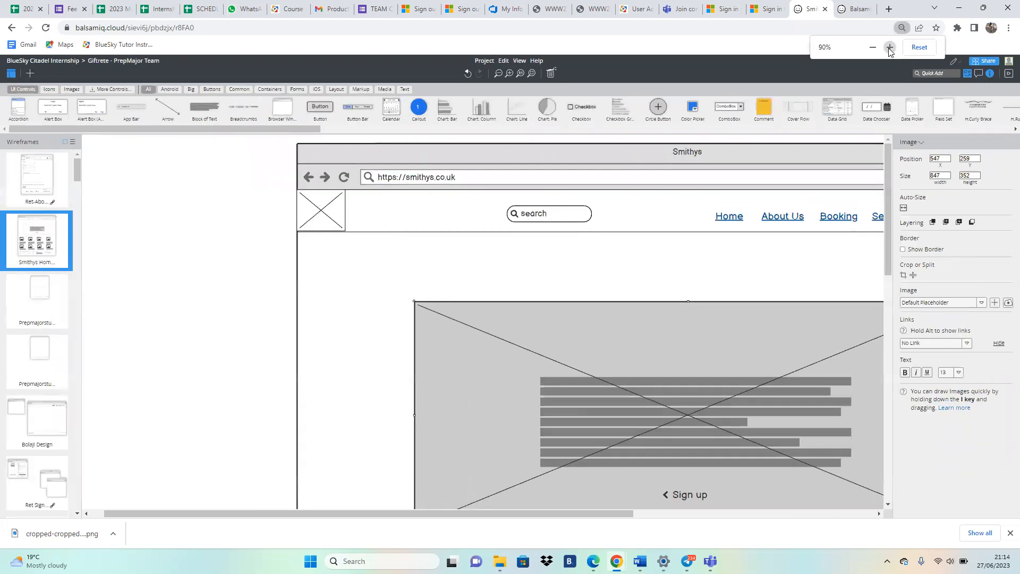
left_click(871, 48)
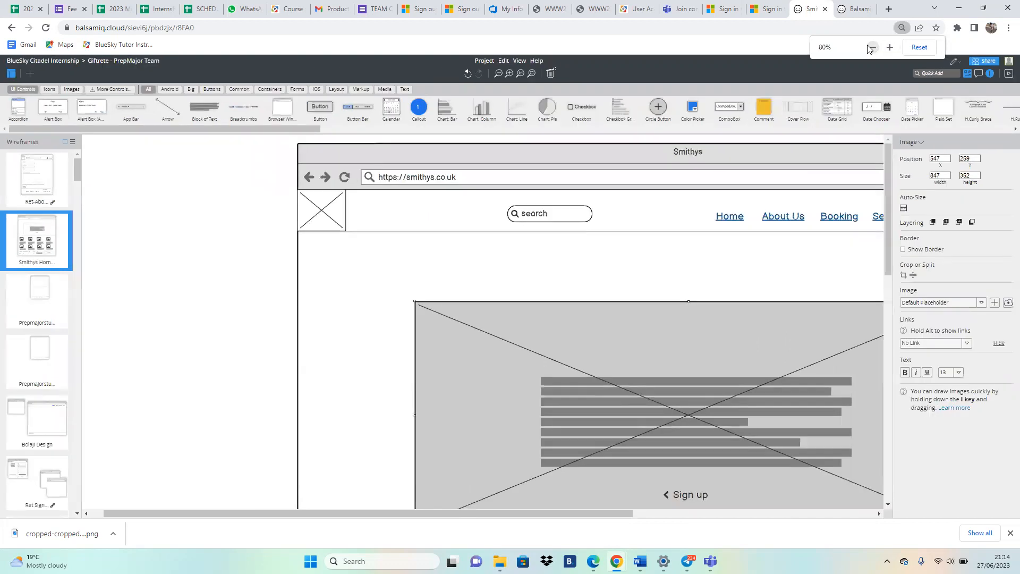
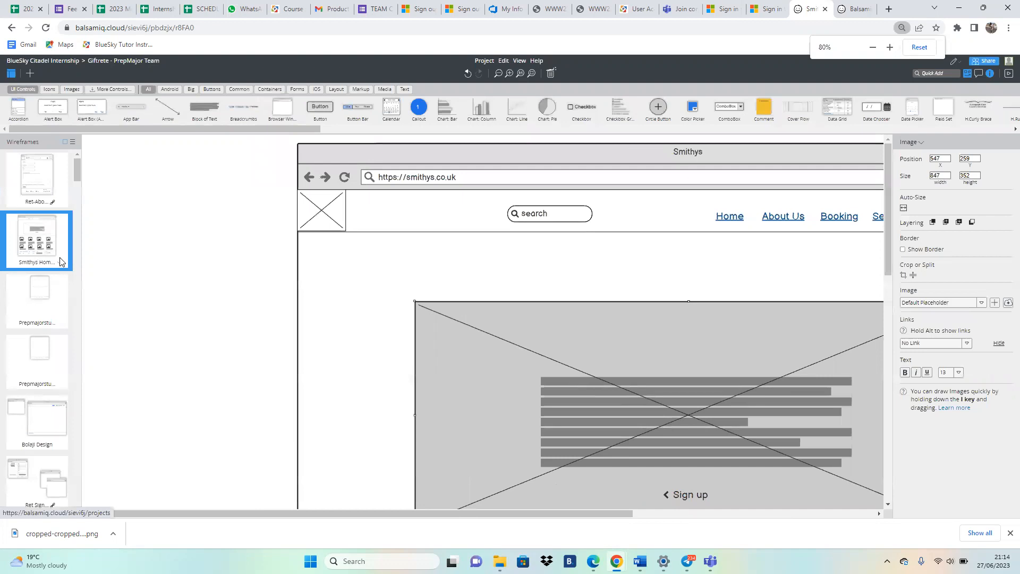
left_click_drag(257, 513, 464, 509)
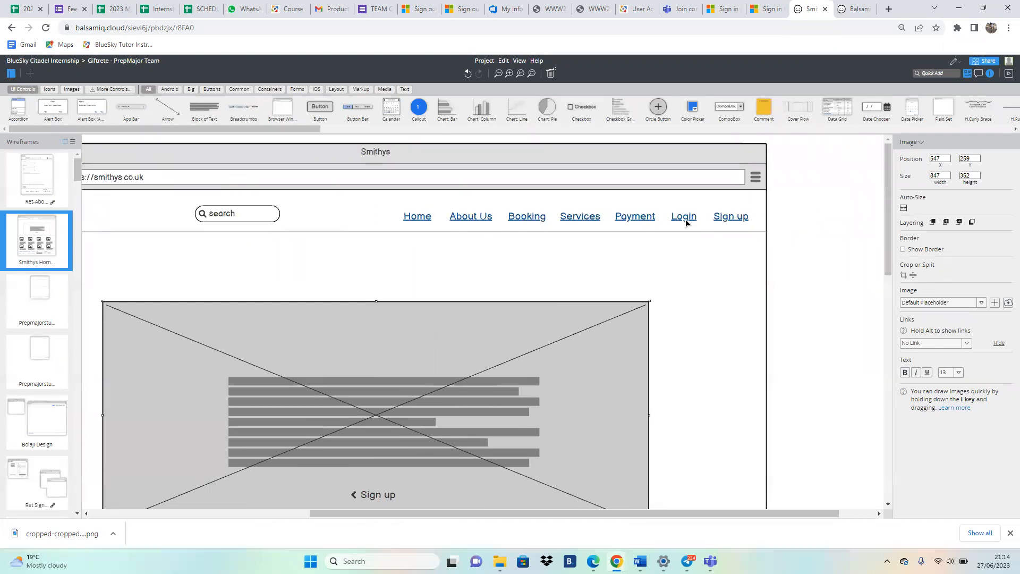
left_click(681, 506)
left_click_drag(681, 514, 605, 530)
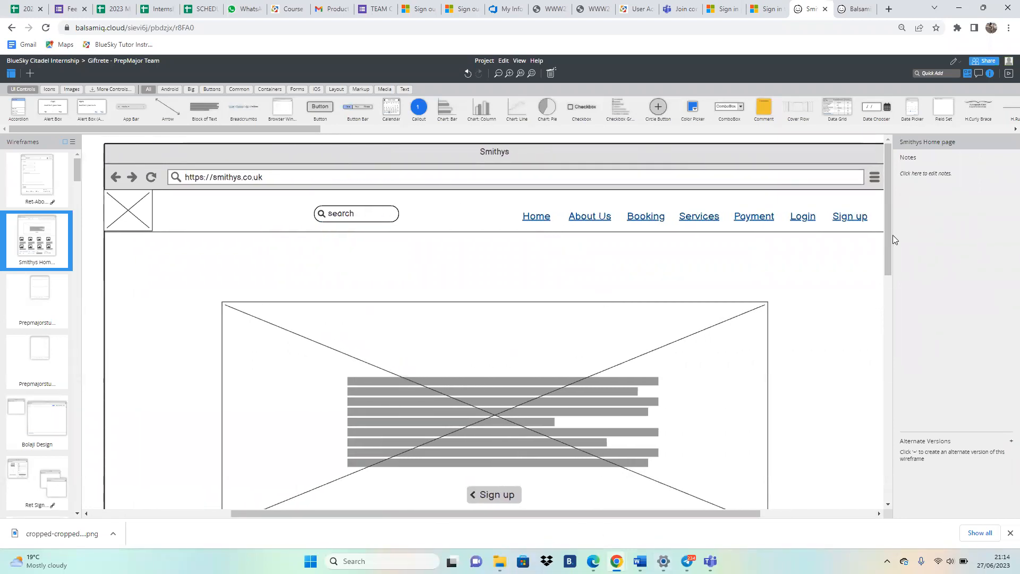
left_click_drag(891, 241, 887, 203)
left_click_drag(889, 231, 866, 142)
Step: Duplicate the Smithys Home page wireframe, compare it with the original and open the copy for editing
left_click(62, 261)
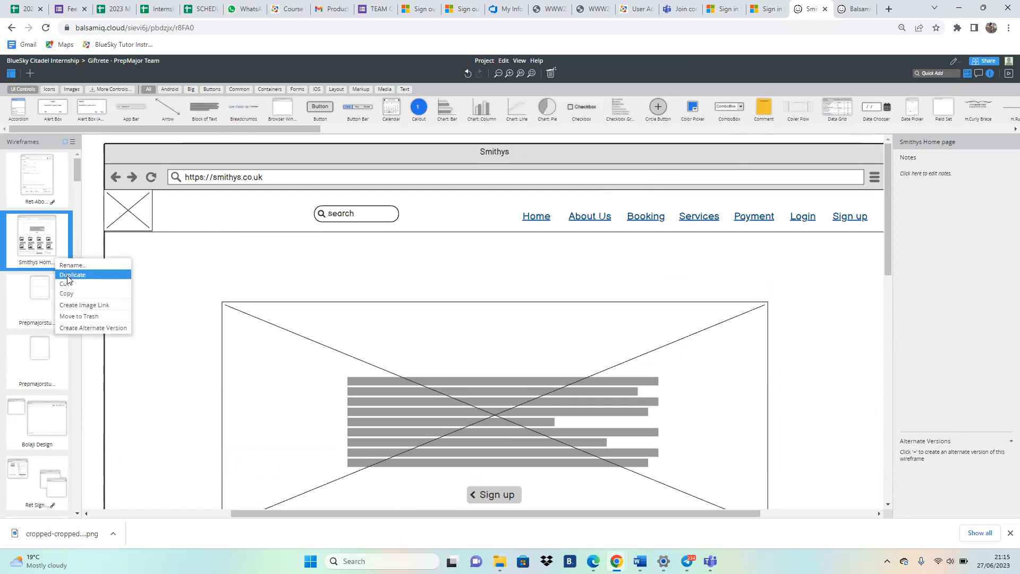
left_click(67, 275)
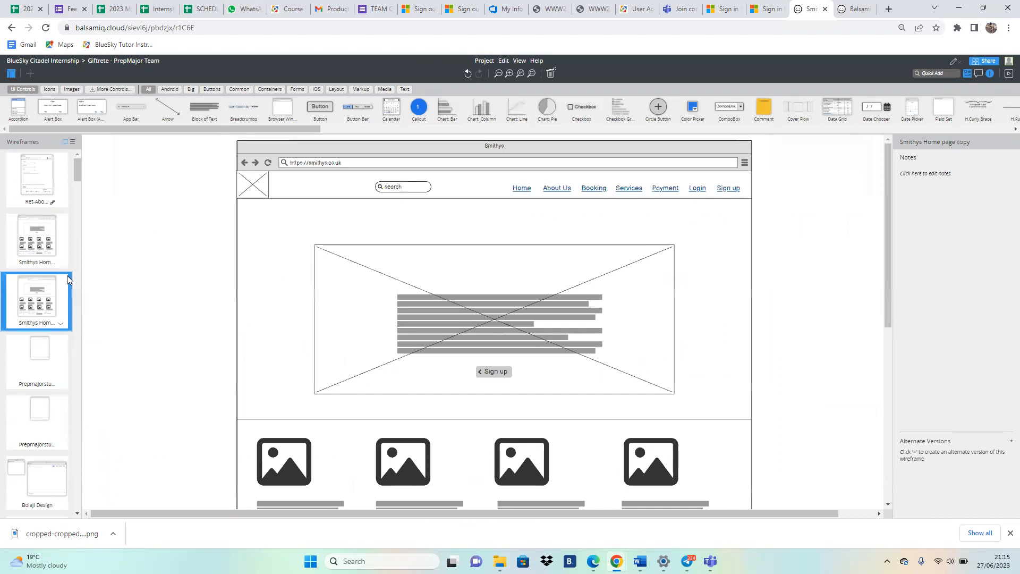
left_click(34, 251)
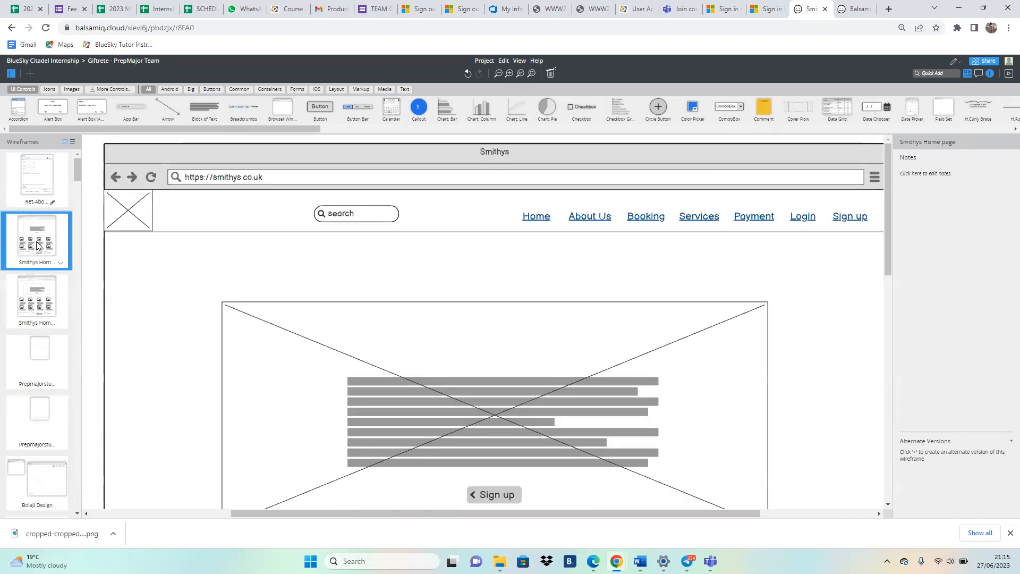
left_click(27, 302)
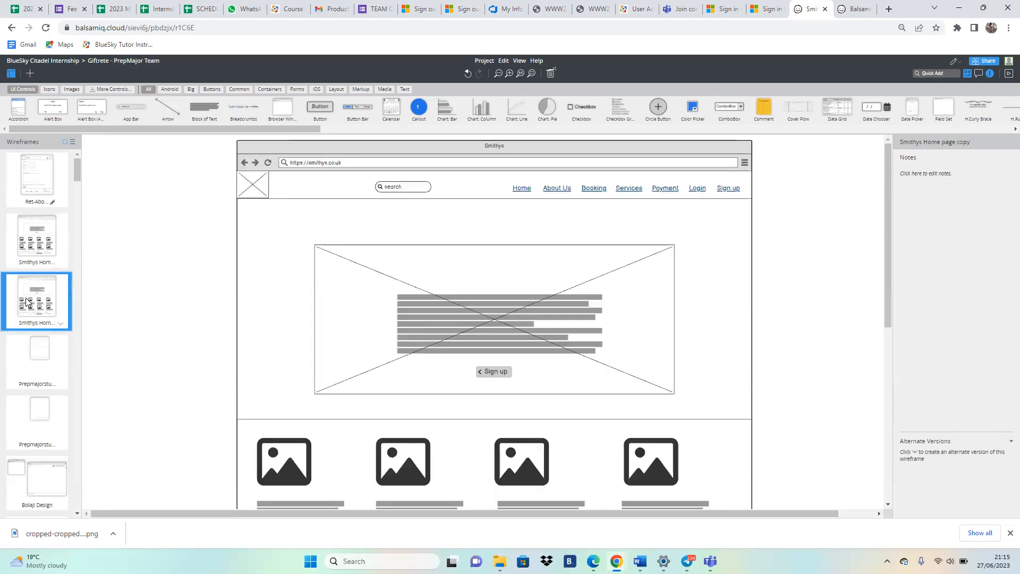
Step: Delete the large hero image, its block of text and the Sign up button from the copied wireframe
left_click(423, 283)
key("Delete")
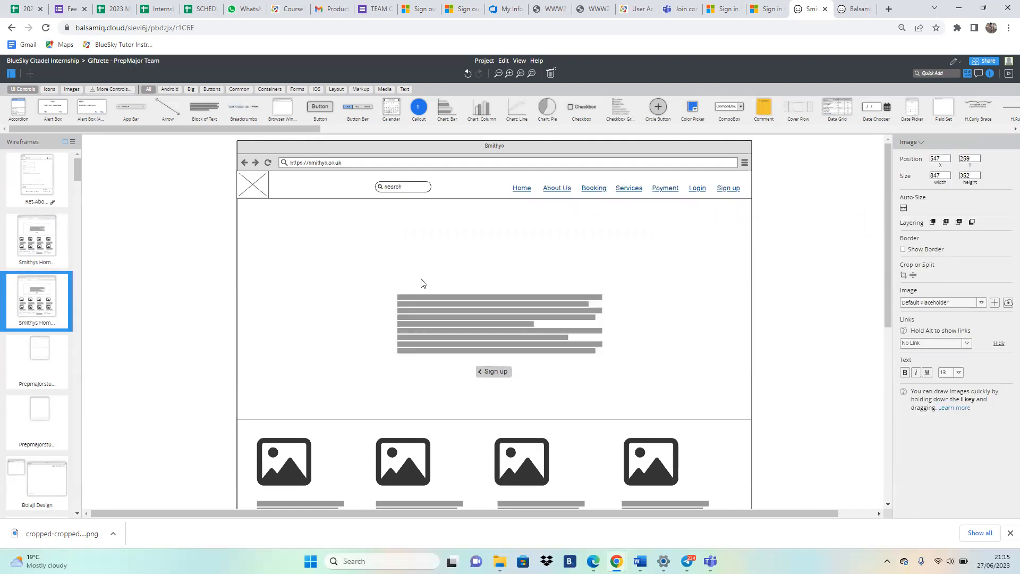
left_click(446, 298)
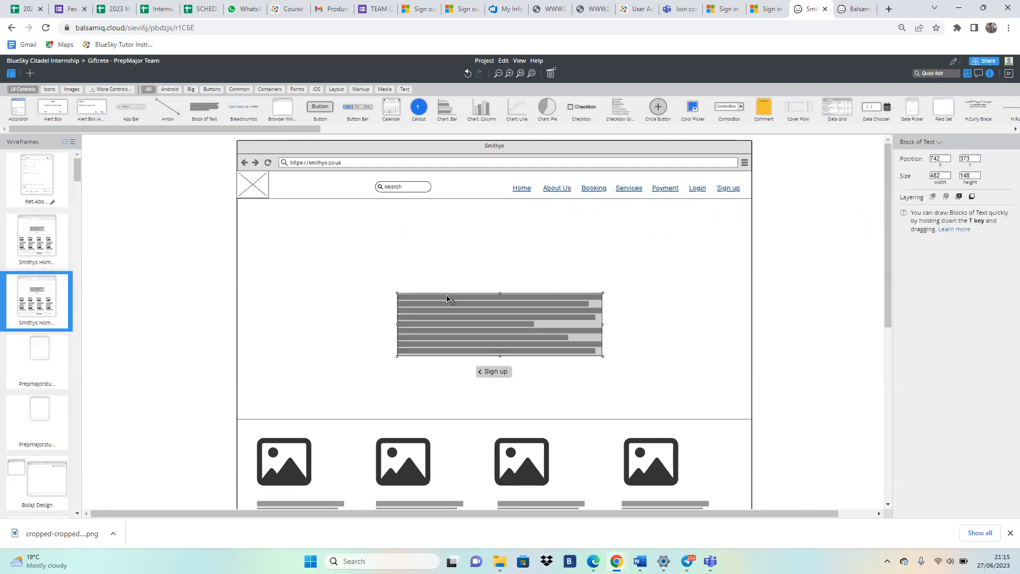
left_click(501, 377, "shift")
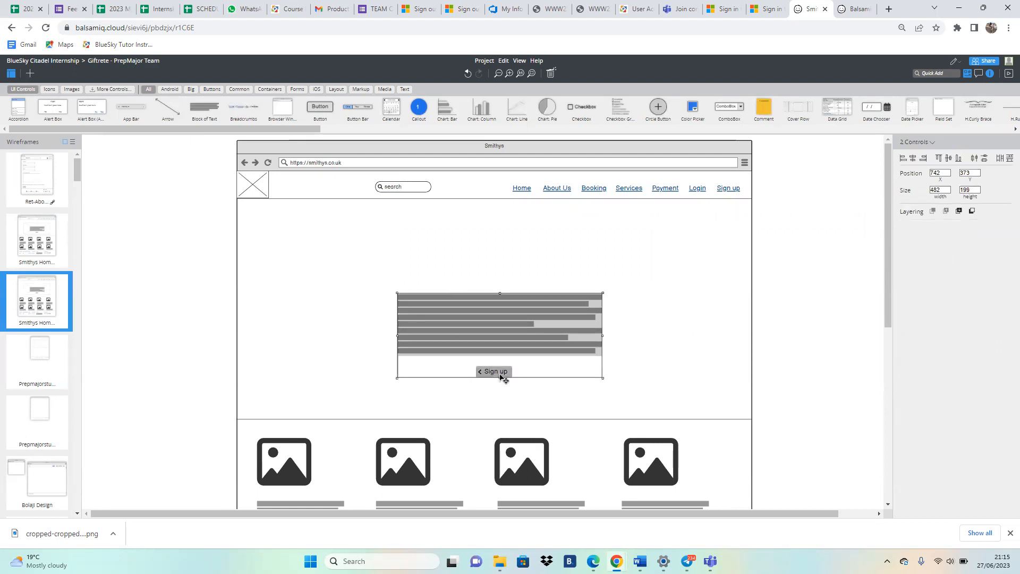
key("Delete")
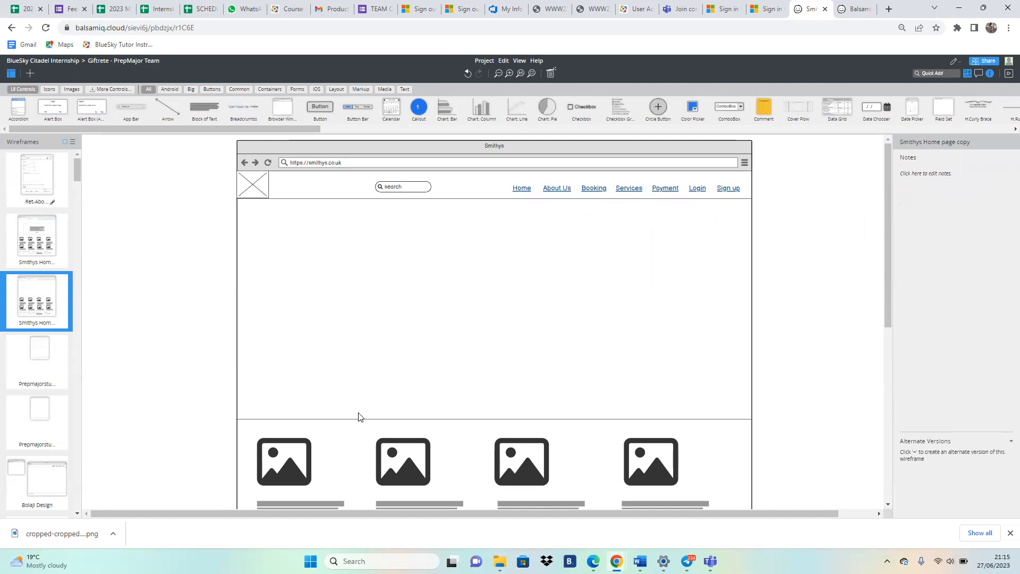
Step: Delete the horizontal rule below the hero area together with the four upper image icons
left_click(361, 420)
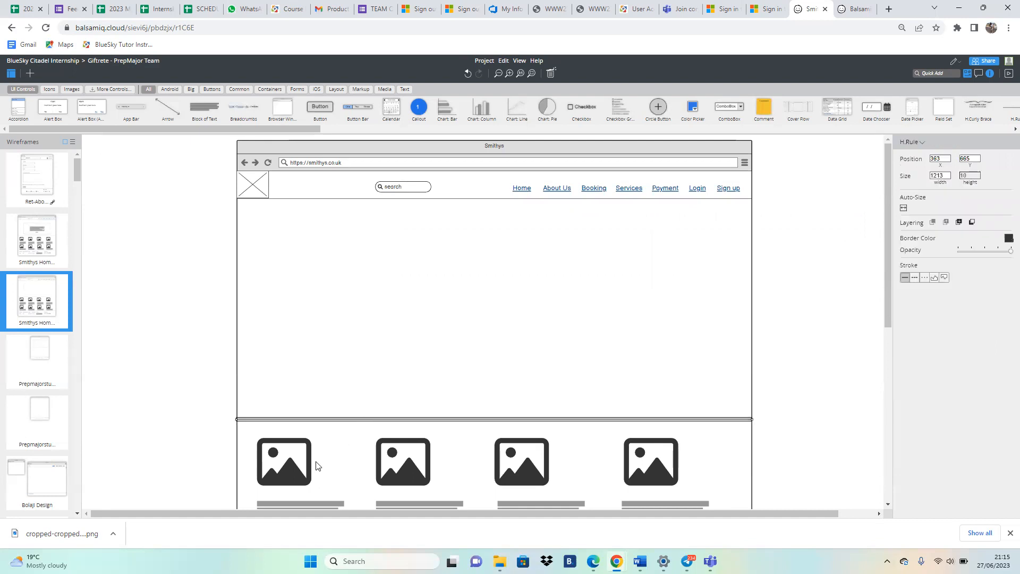
left_click(282, 472, "shift")
left_click(393, 469, "shift")
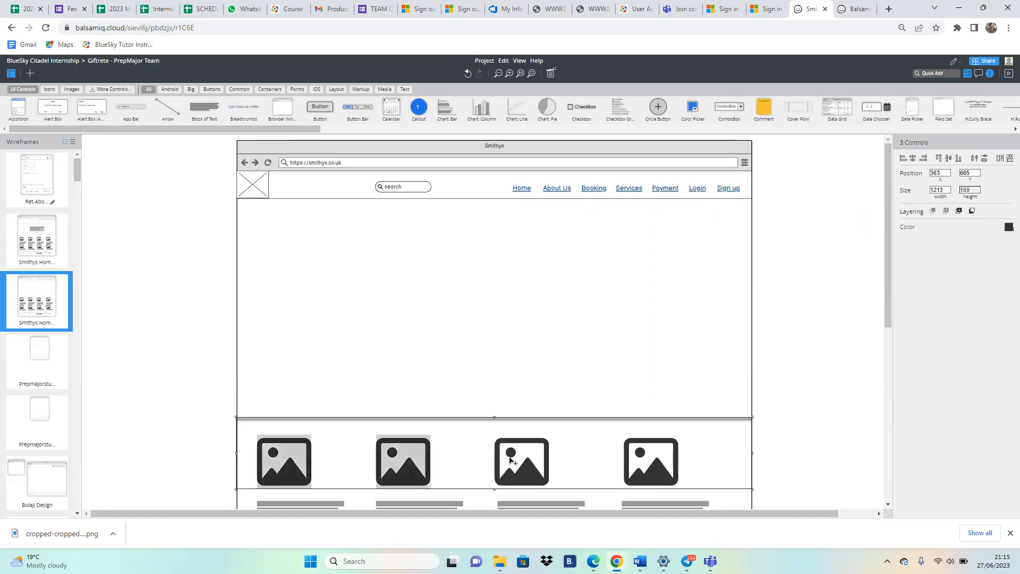
left_click(512, 461, "shift")
left_click(639, 472, "shift")
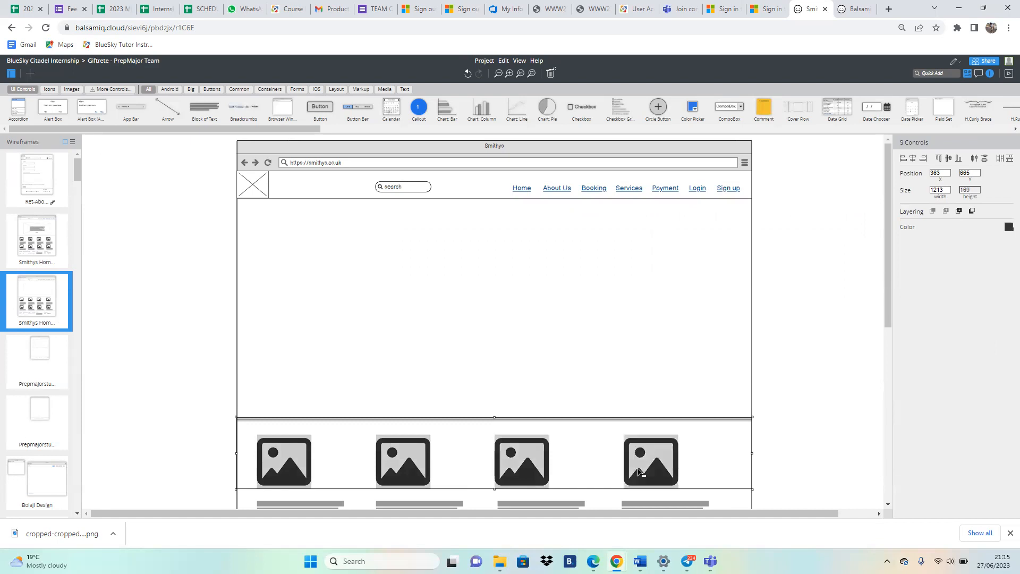
key("Delete")
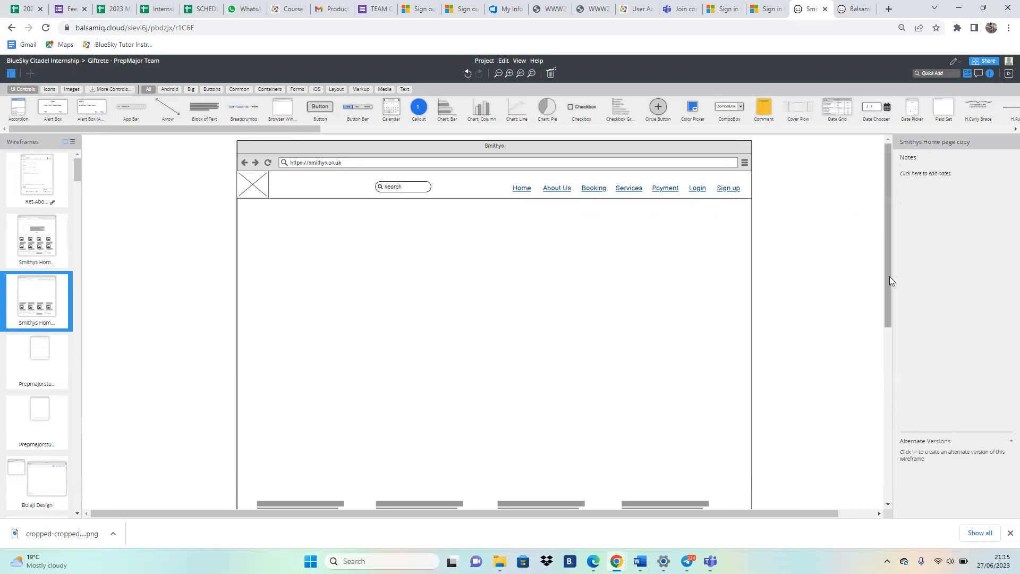
Step: Delete the upper row of four text blocks together with the four lower image icons
left_click_drag(890, 276, 886, 424)
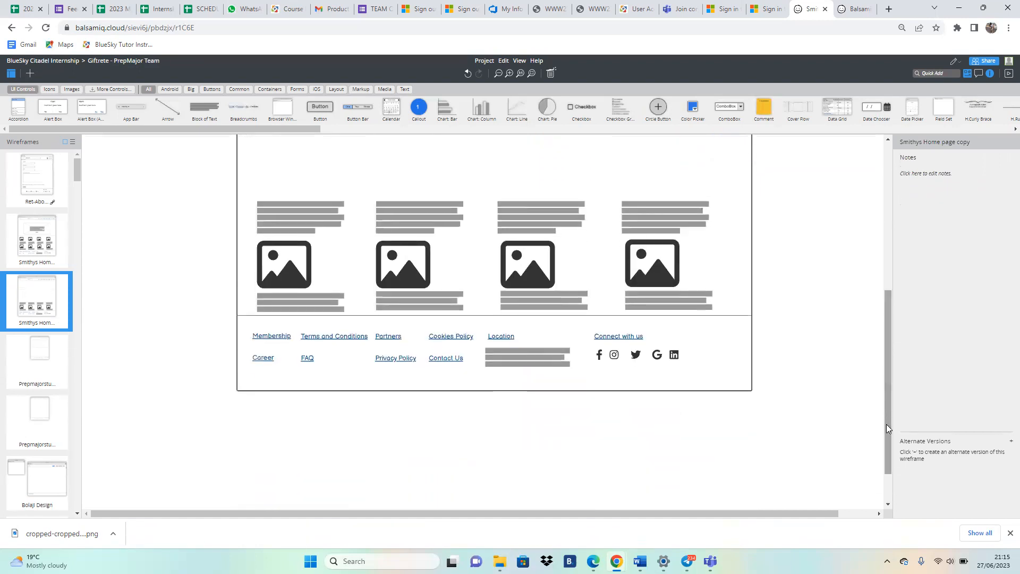
left_click_drag(247, 192, 740, 317)
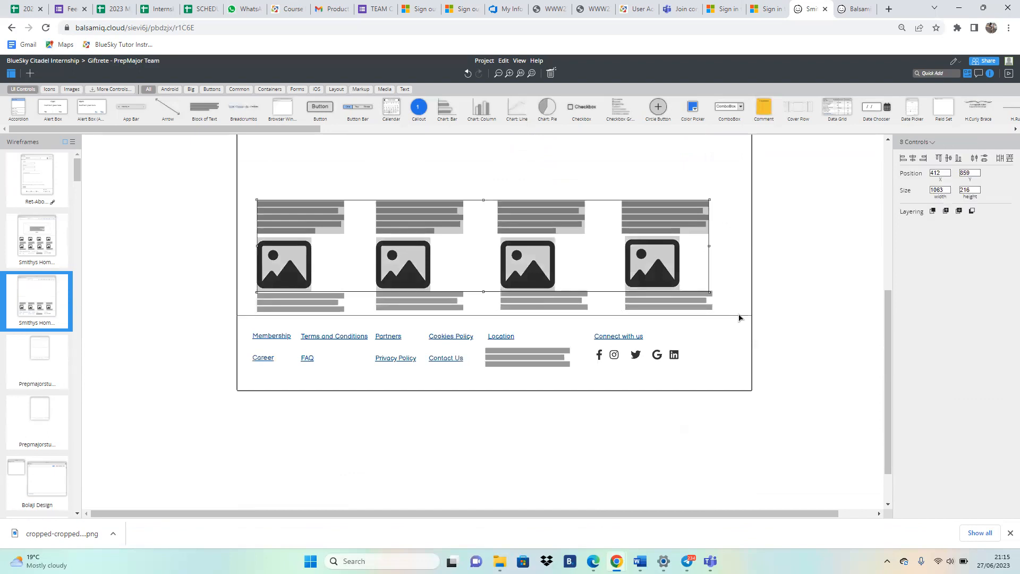
key("Delete")
Step: Delete the remaining row of four text blocks above the footer, keeping the footer and its rule
left_click(474, 318)
left_click_drag(249, 289, 726, 318)
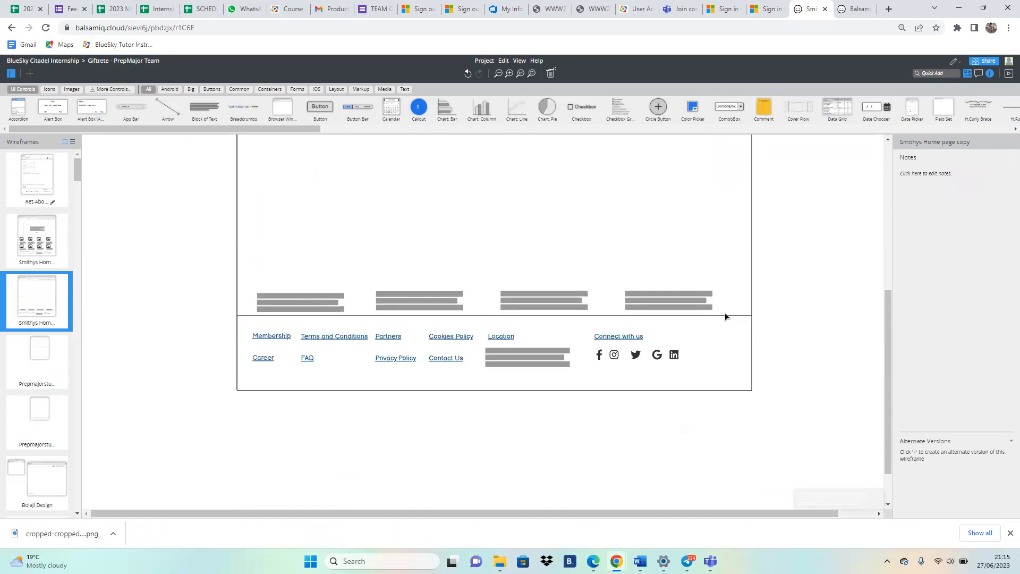
left_click_drag(252, 275, 721, 322)
key("Delete")
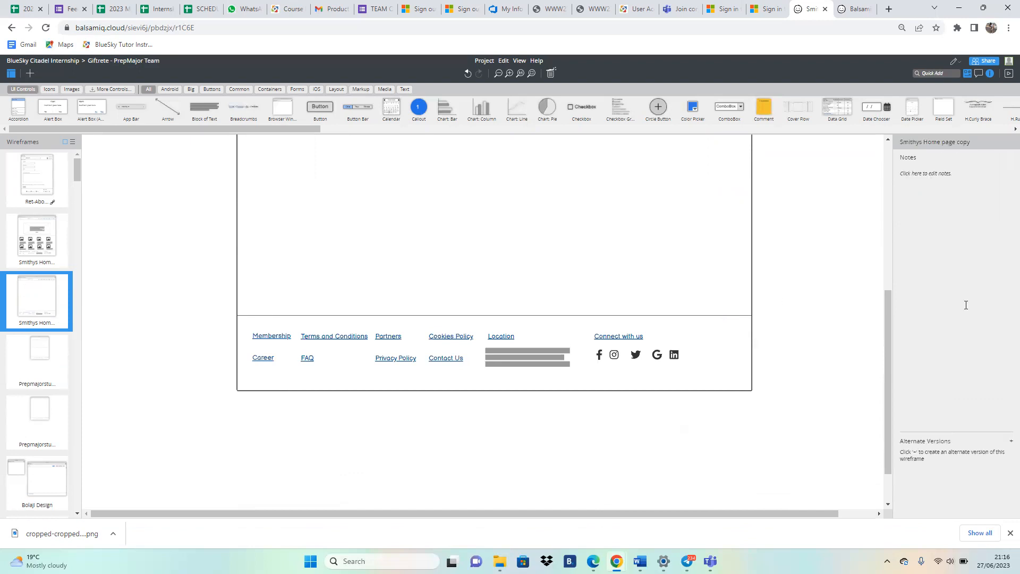
left_click_drag(892, 336, 888, 201)
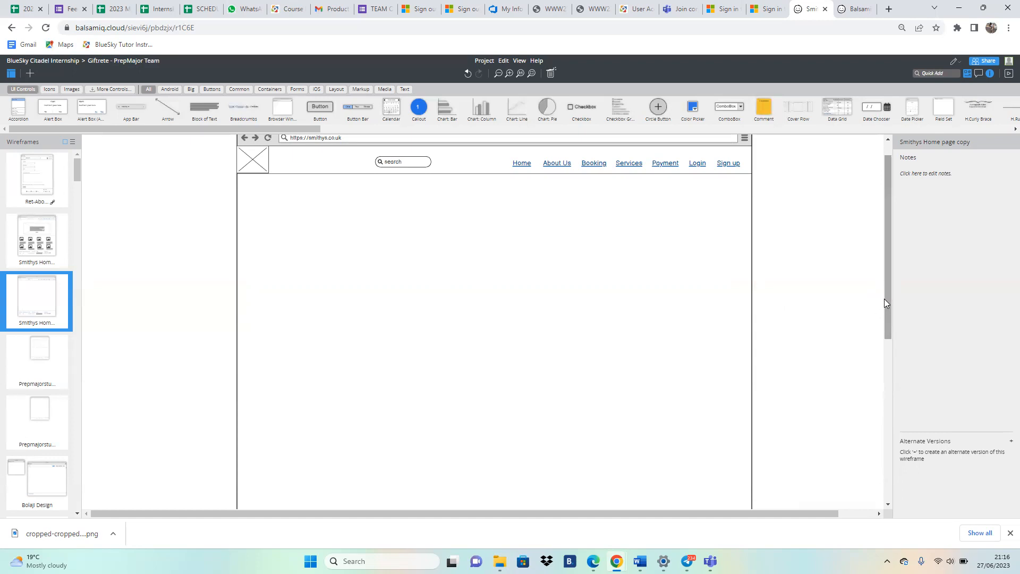
left_click_drag(884, 311, 861, 210)
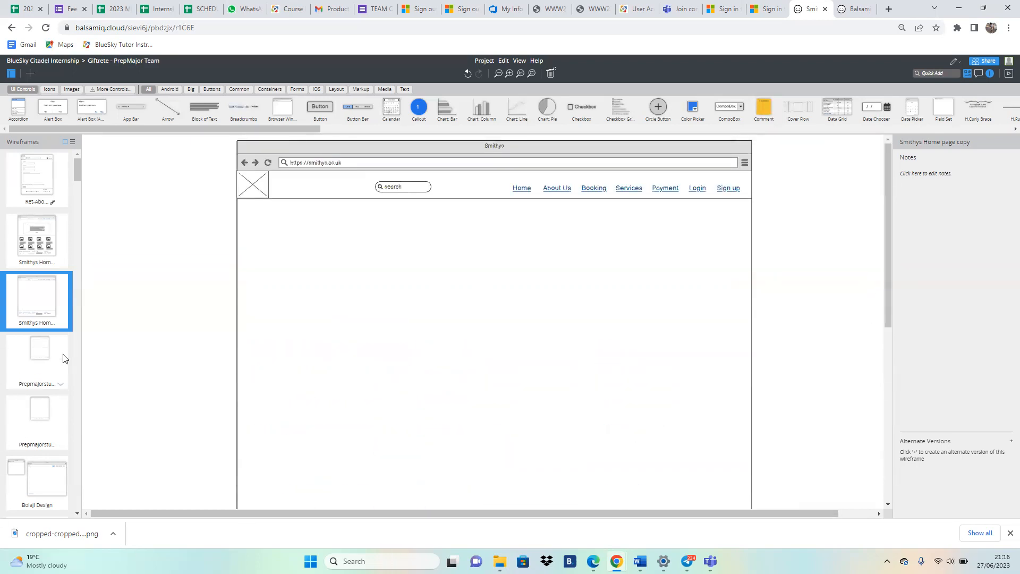
left_click(62, 325)
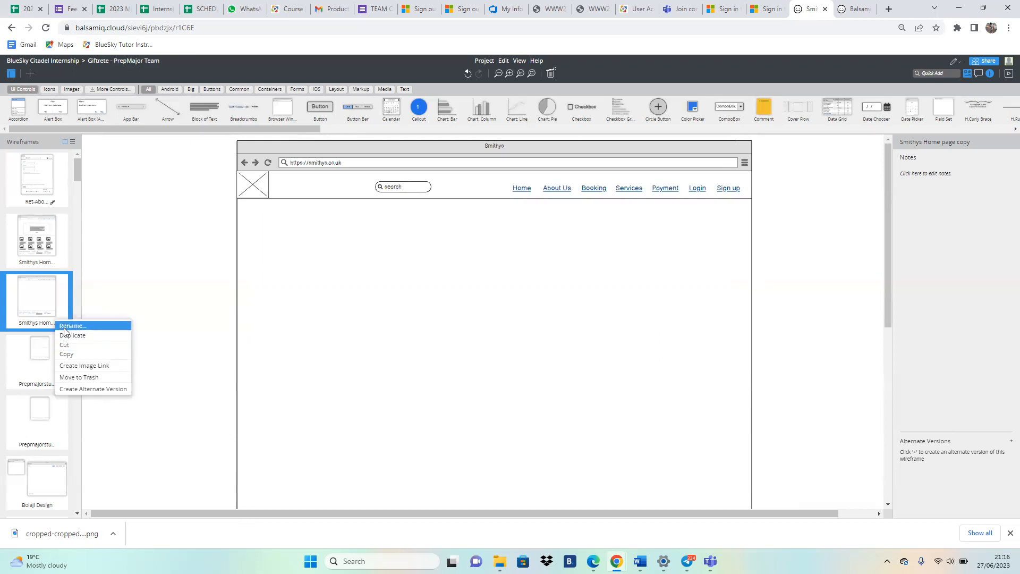
left_click(147, 277)
left_click(51, 242)
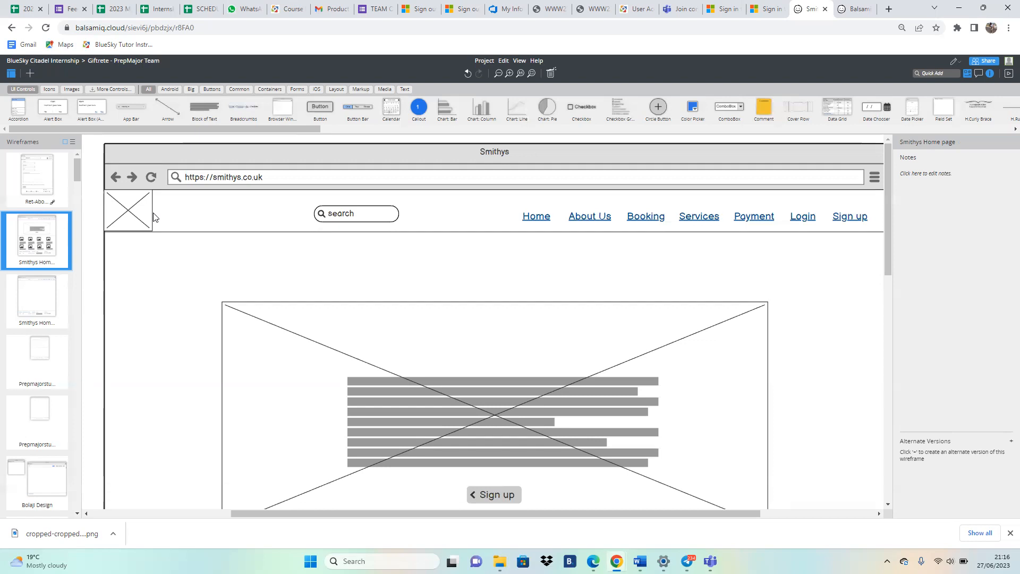
left_click(31, 300)
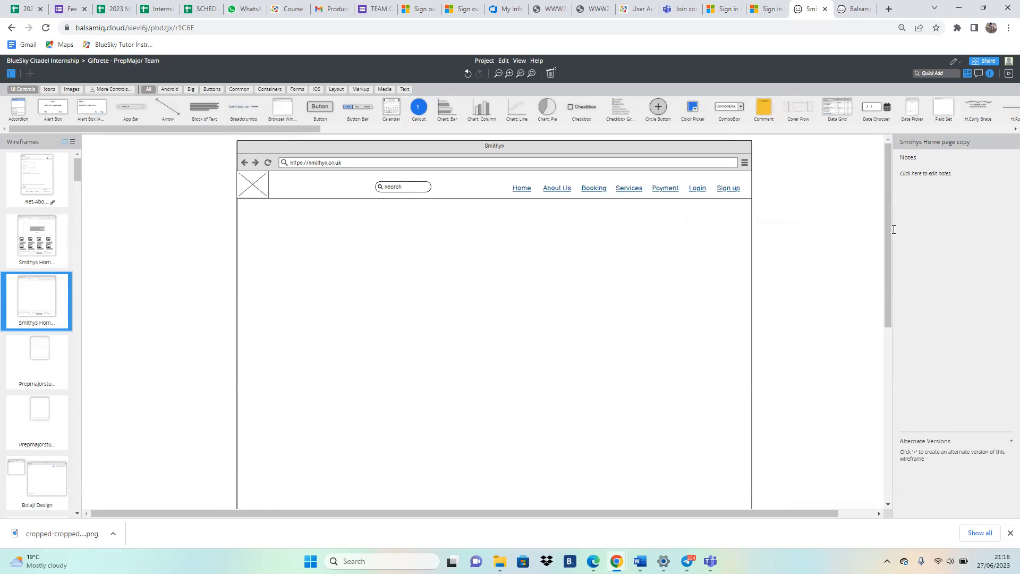
mouse_move(884, 245)
left_mouse_down()
mouse_move(889, 279)
mouse_move(887, 244)
left_mouse_up()
left_click(524, 191)
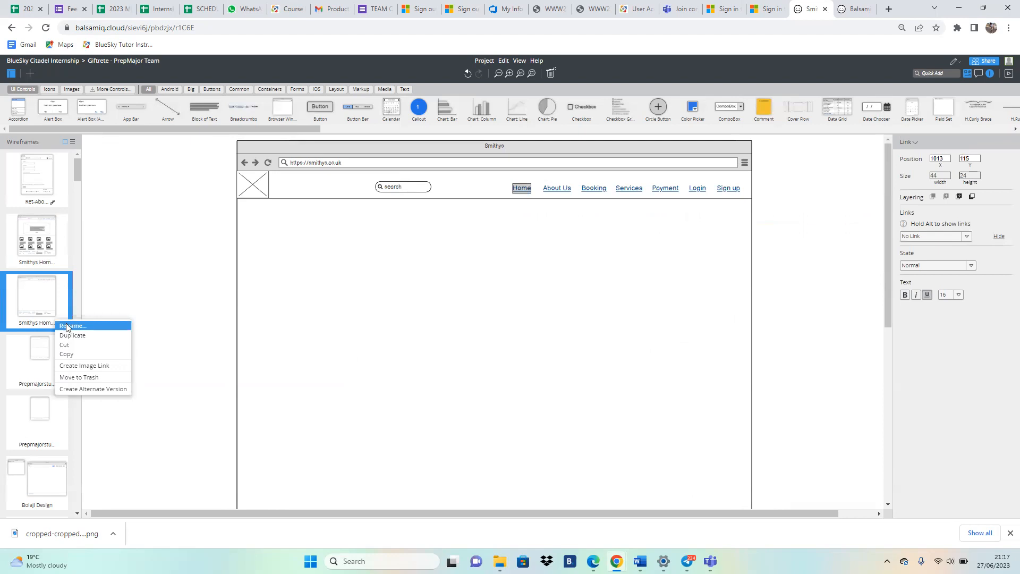
Step: Rename the Smithys Home page copy wireframe as Smithys Header
left_click(68, 326)
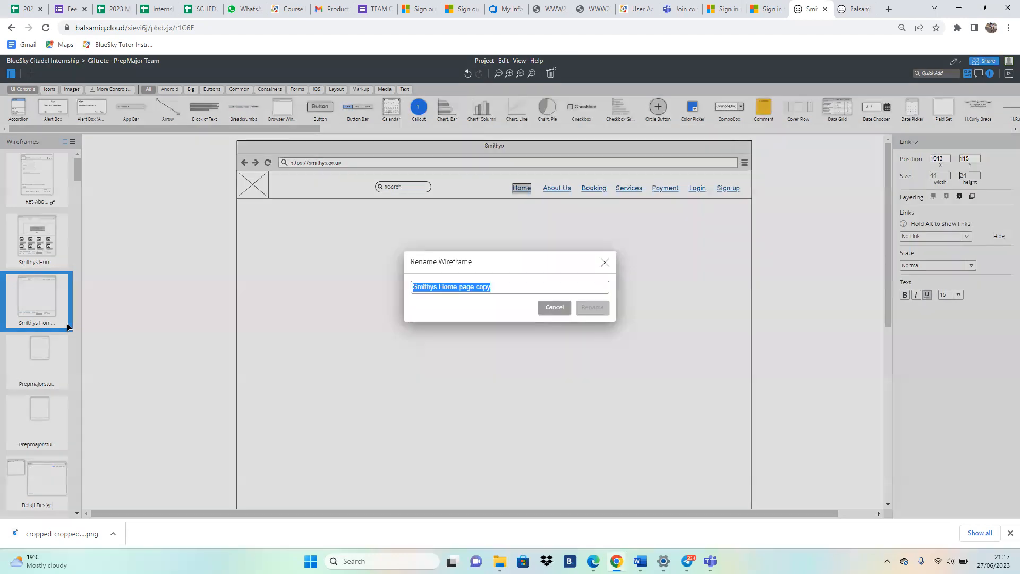
left_click(493, 291)
key("BackSpace")
key("BackSpace")
key("BackSpace")
key("BackSpace")
key("BackSpace")
key("BackSpace")
key("BackSpace")
key("BackSpace")
key("BackSpace")
key("BackSpace")
key("BackSpace")
key("BackSpace")
key("BackSpace")
type("eader")
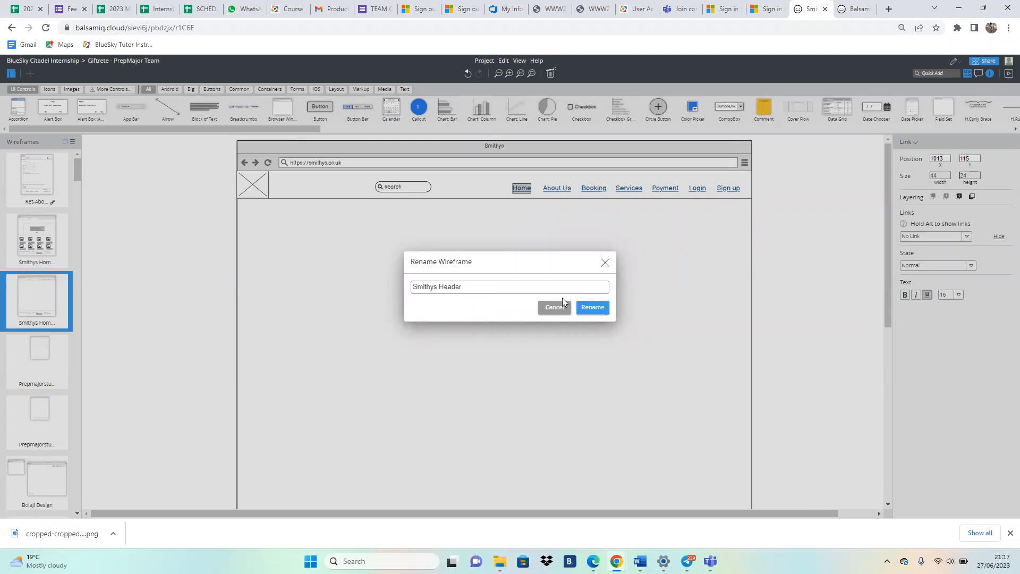
left_click(595, 308)
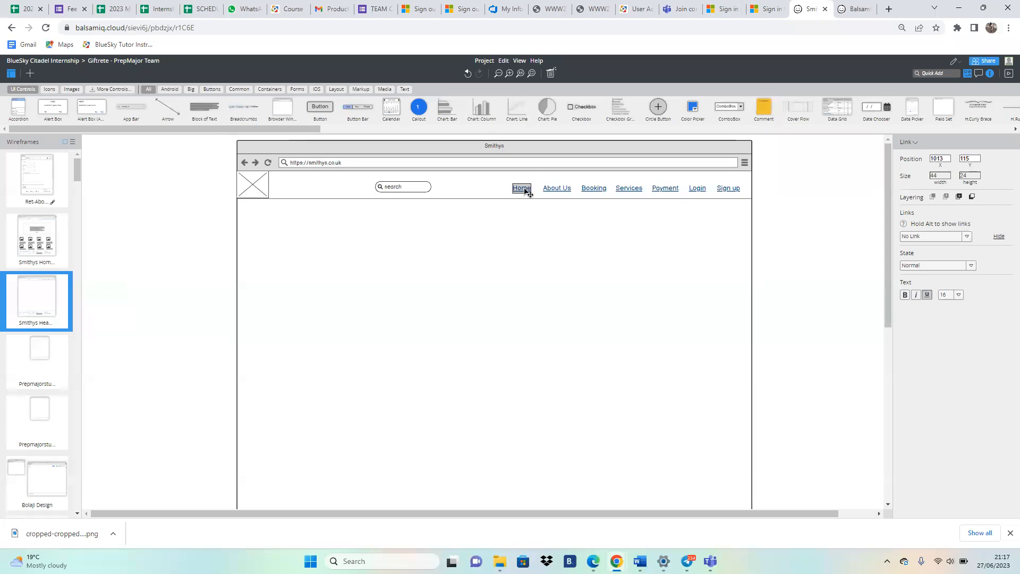
left_click(33, 248)
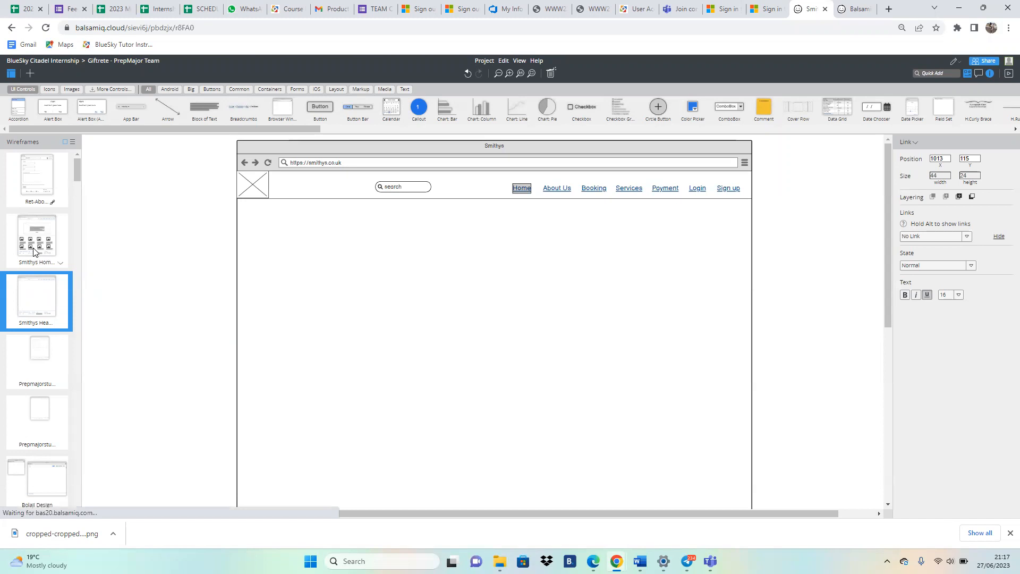
double_click(33, 302)
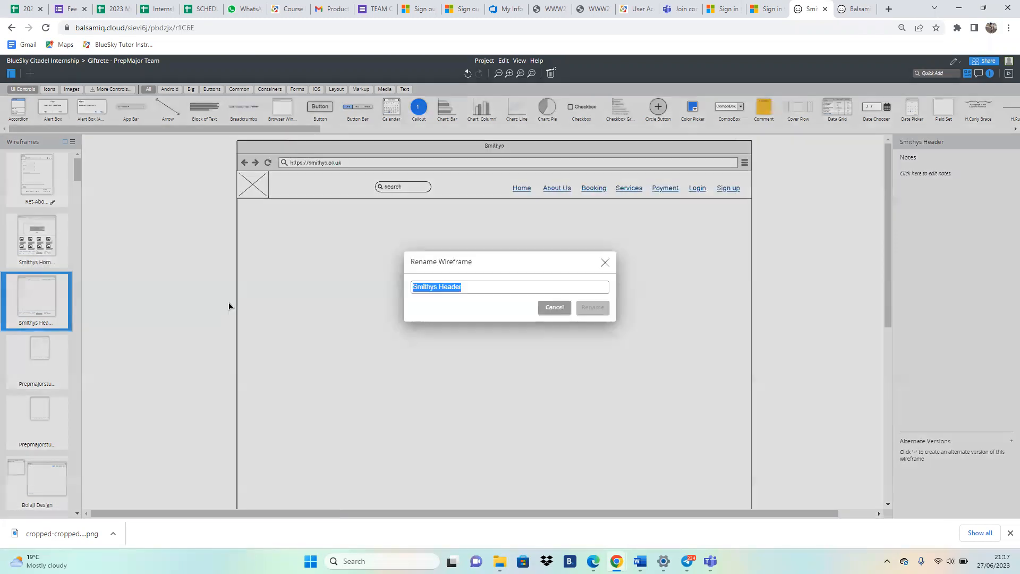
left_click(607, 262)
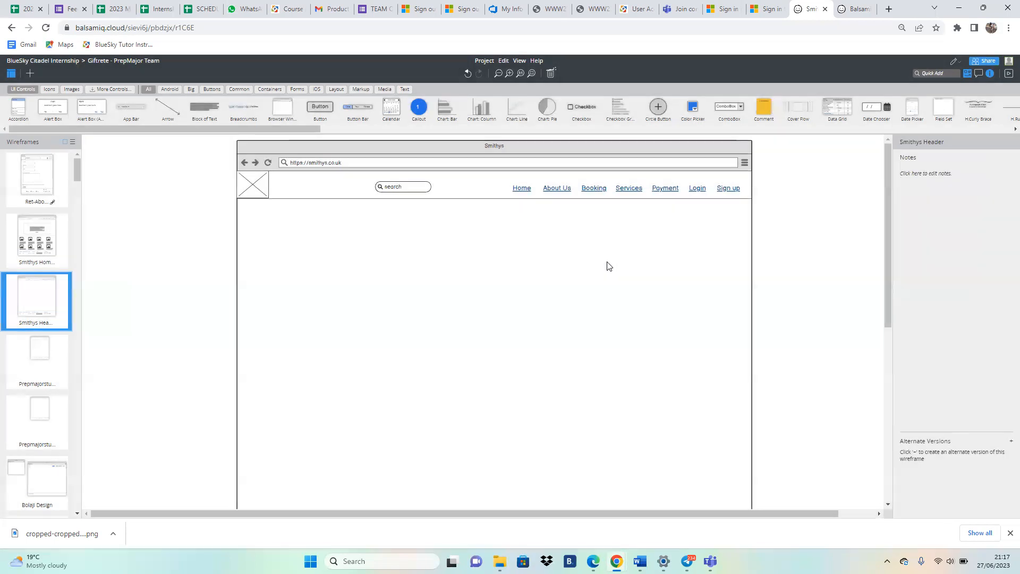
Step: Link the Home item in the Smithys Header wireframe's navigation to the Smithys Home page wireframe
left_click(526, 192)
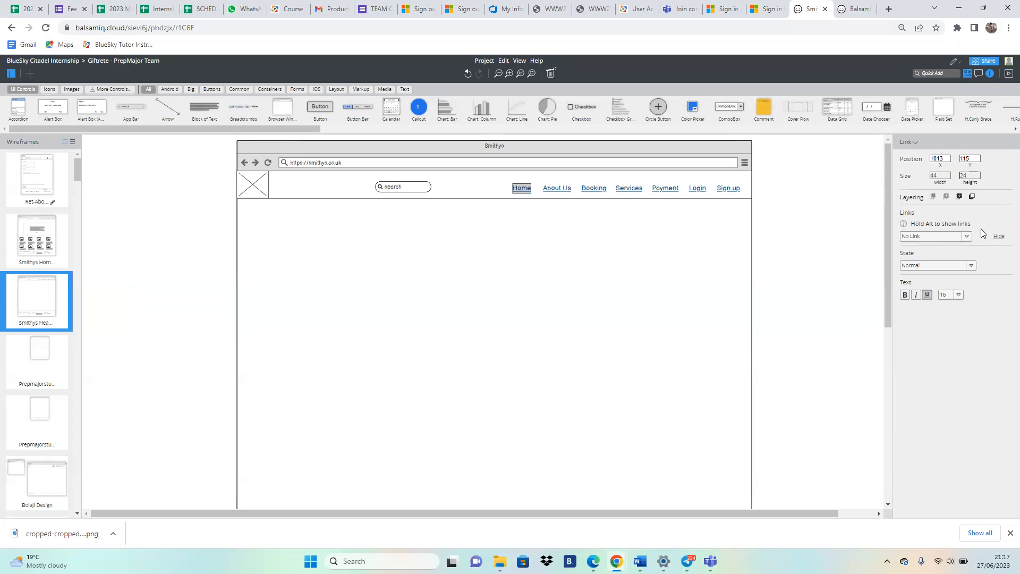
left_click(966, 237)
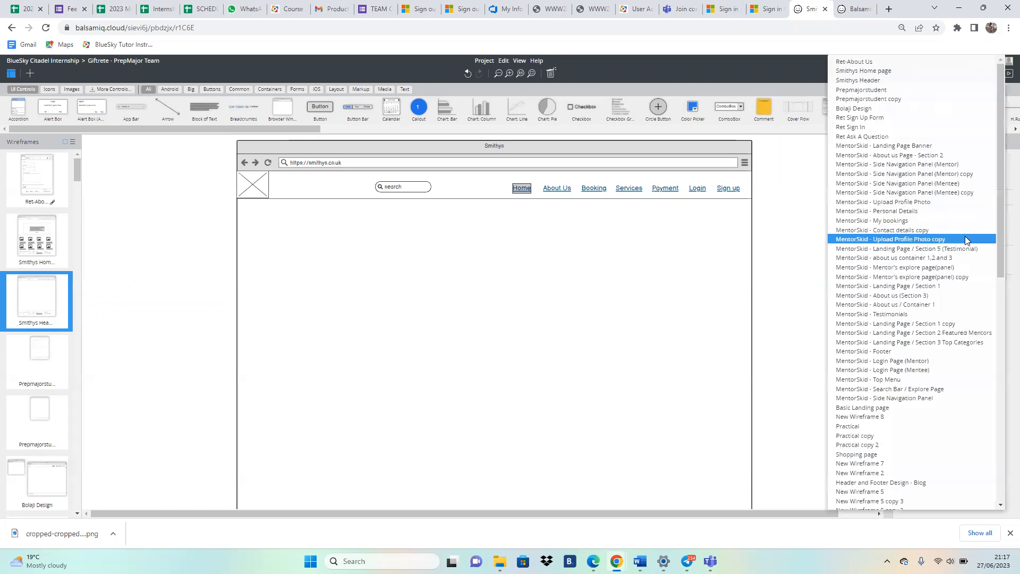
left_click(896, 71)
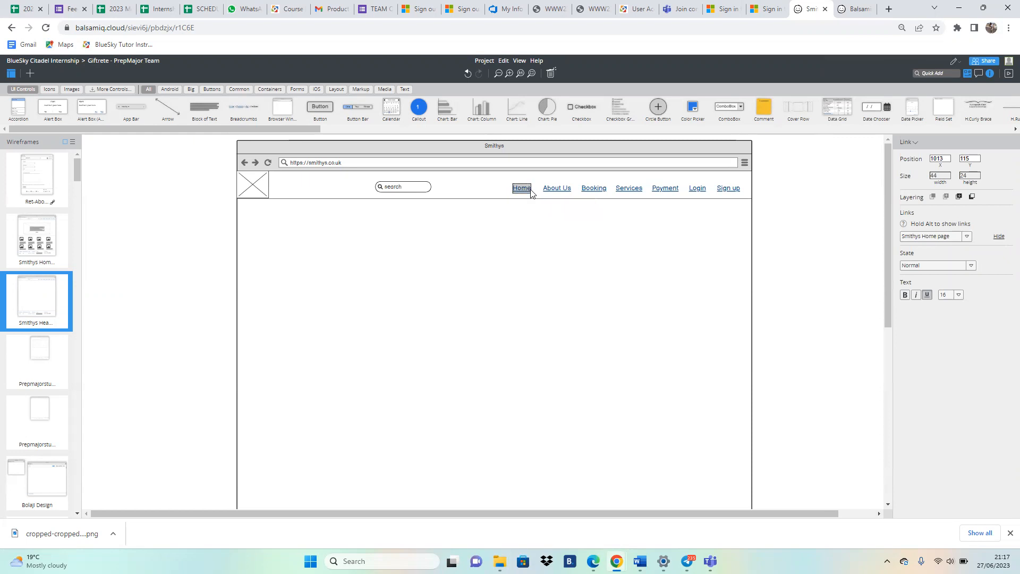
left_click(831, 336)
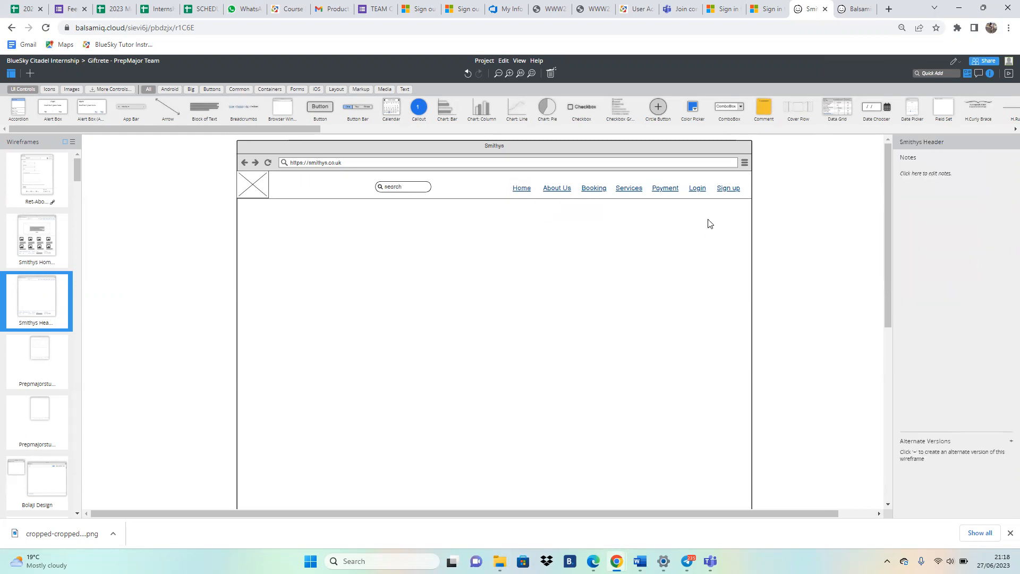
left_click(526, 191)
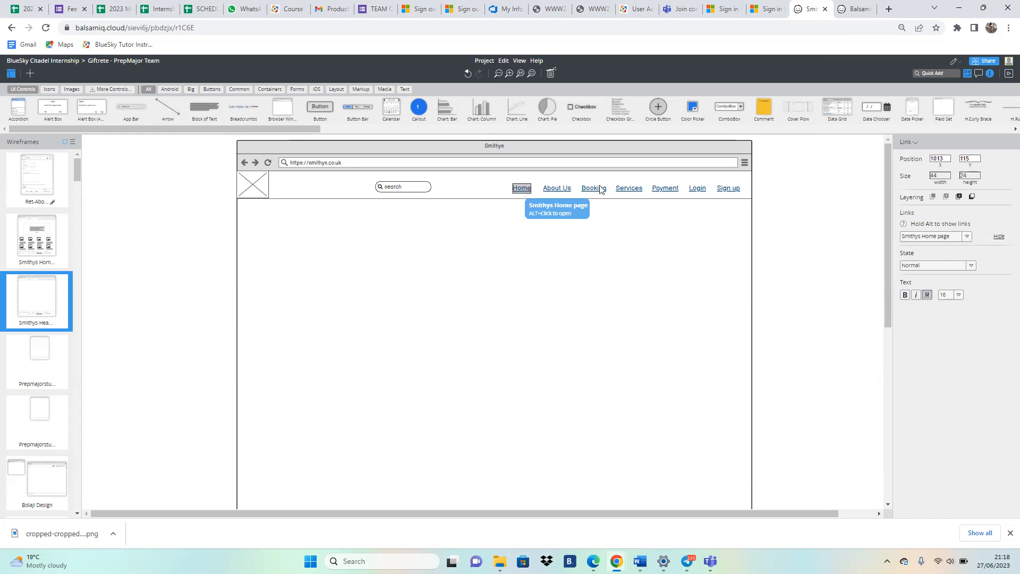
left_click(799, 206)
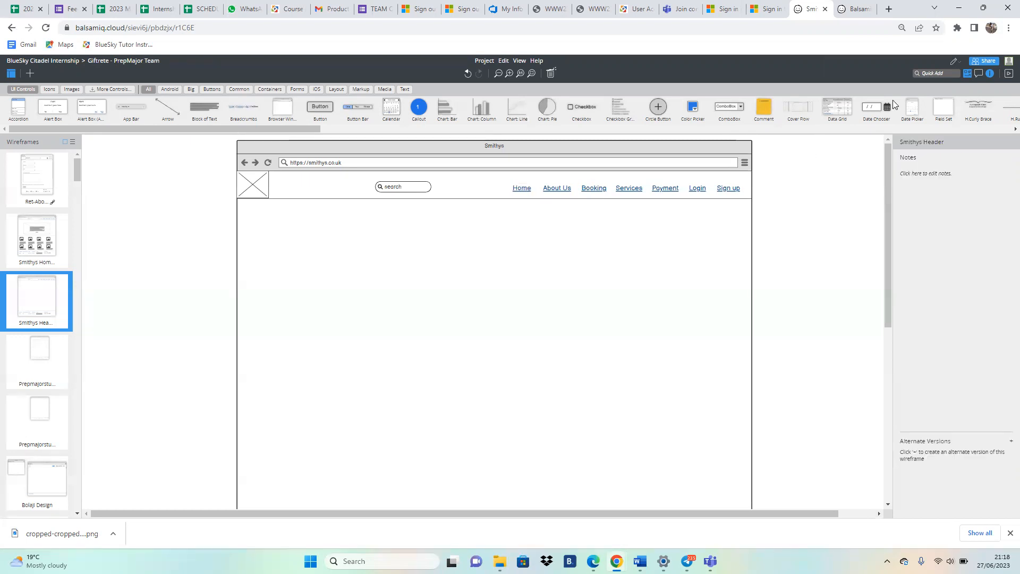
Step: Start the full-screen presentation of the Smithys Header wireframe with the User Test settings and copy the full-screen link
left_click(1005, 76)
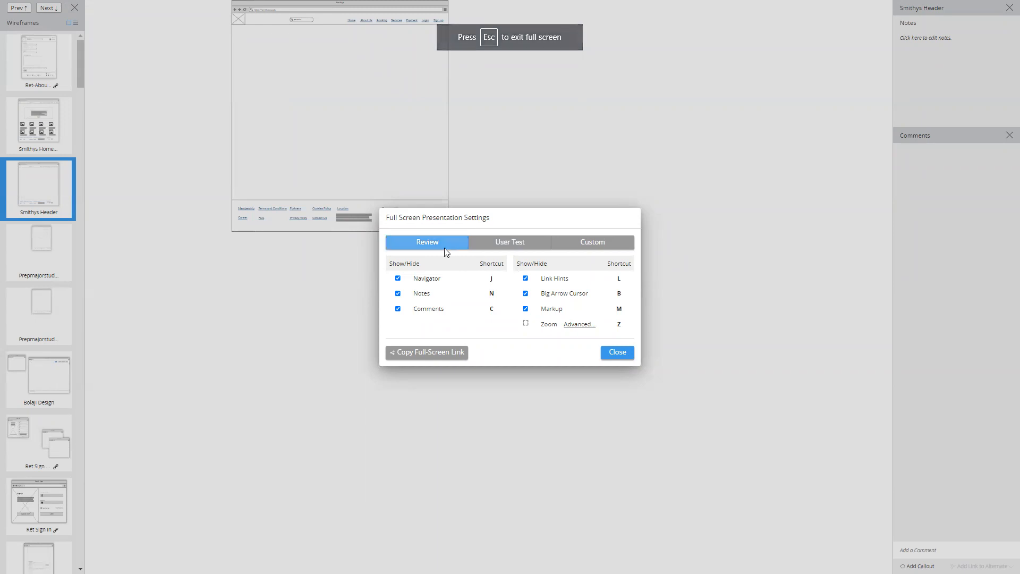
left_click(516, 237)
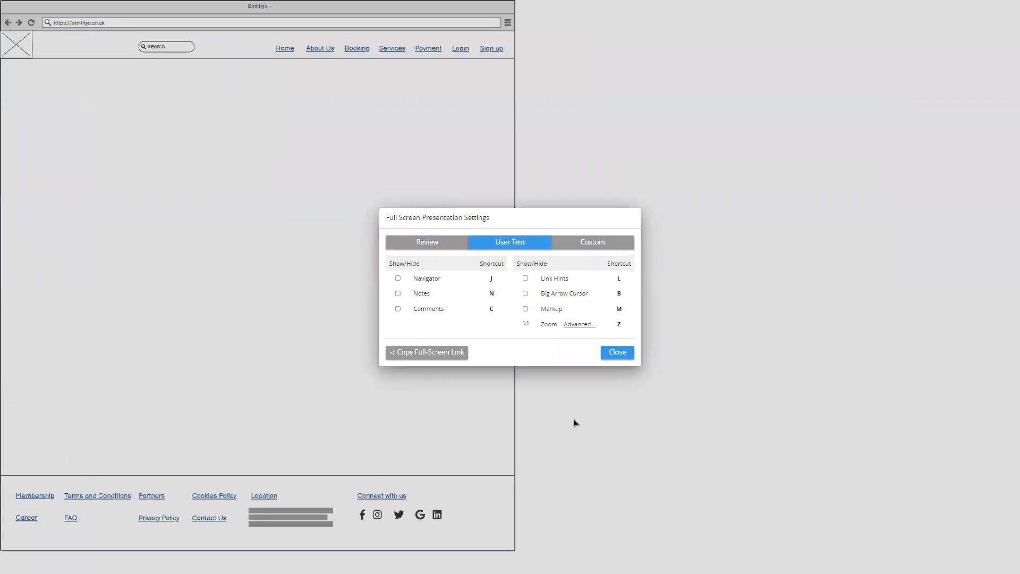
left_click(441, 356)
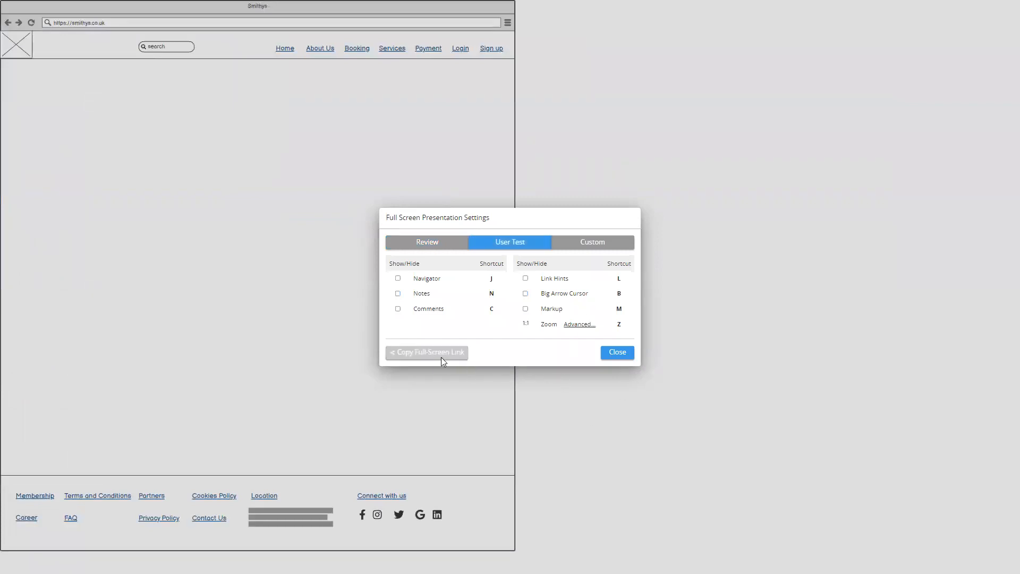
left_click(618, 352)
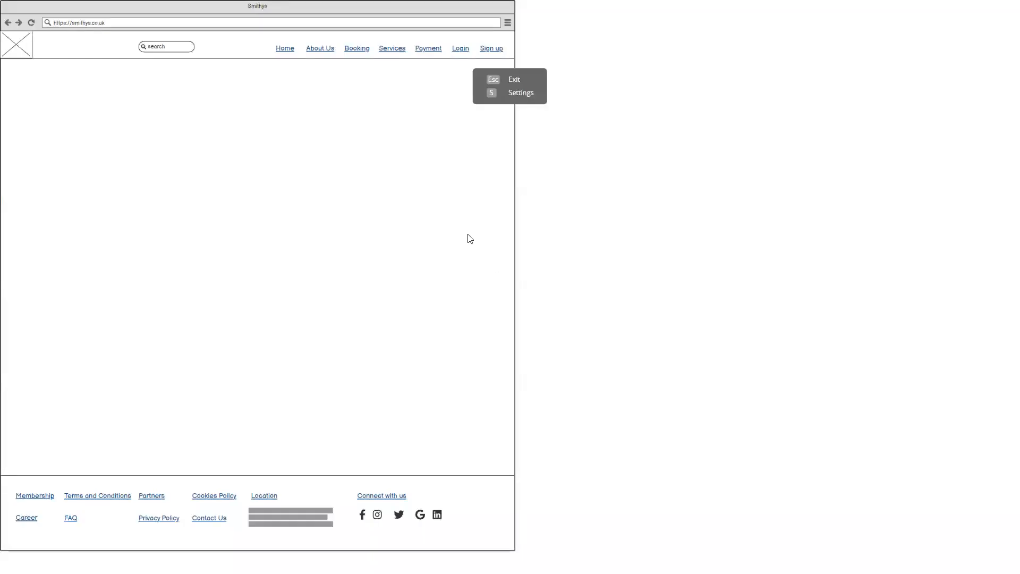
Step: Test the Home link in the full-screen presentation, and exit back to the editor
left_click(286, 49)
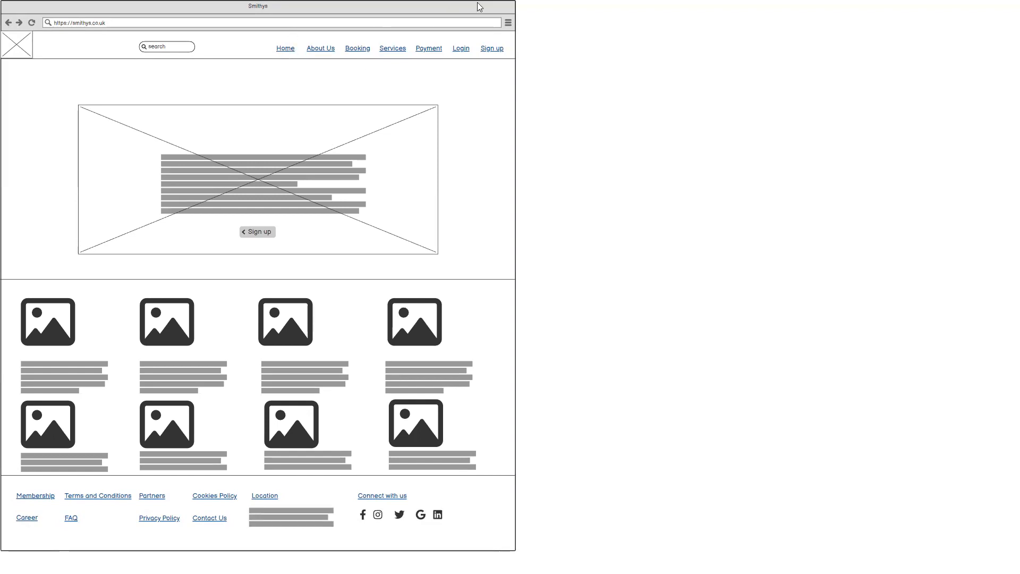
mouse_move(540, 7)
left_click(512, 40)
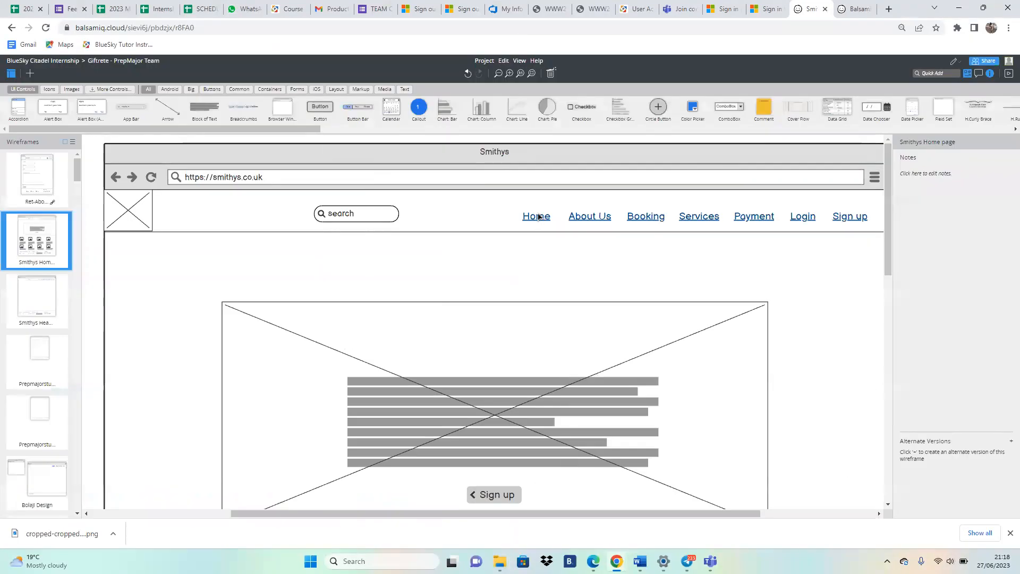
Step: Link the Home item in the Smithys Home page wireframe's navigation to the Smithys Header wireframe
left_click(540, 217)
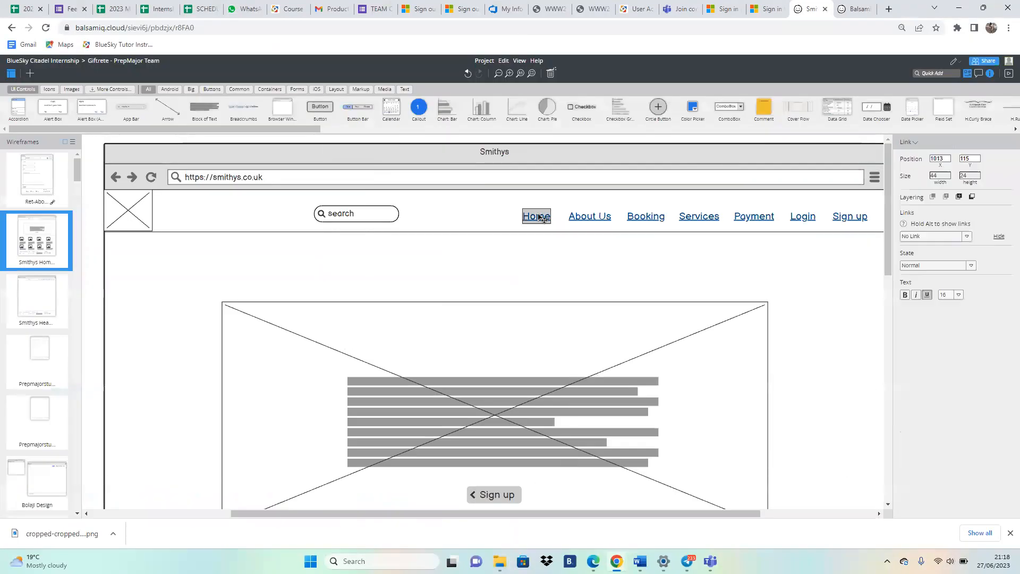
left_click(968, 237)
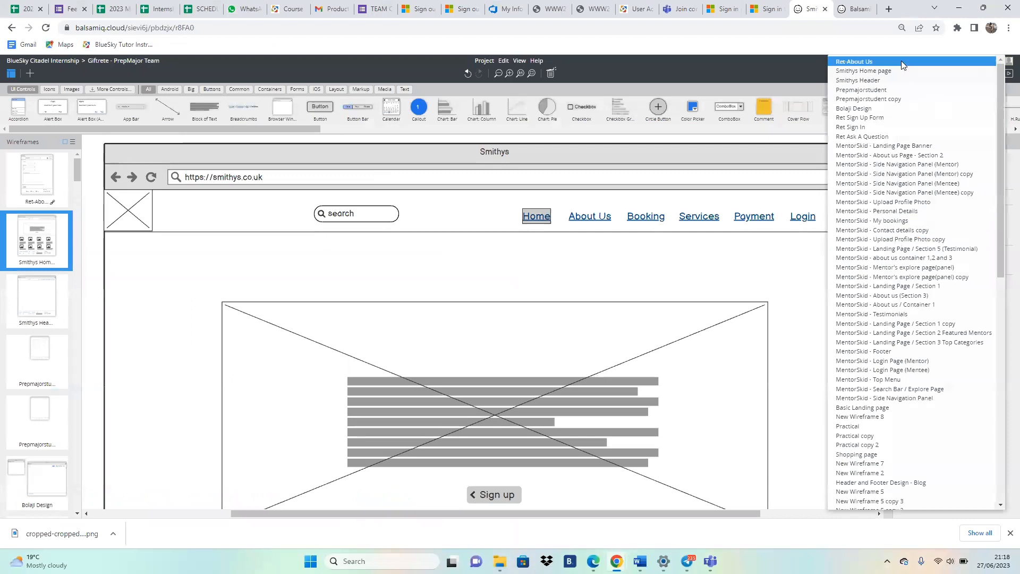
left_click(898, 85)
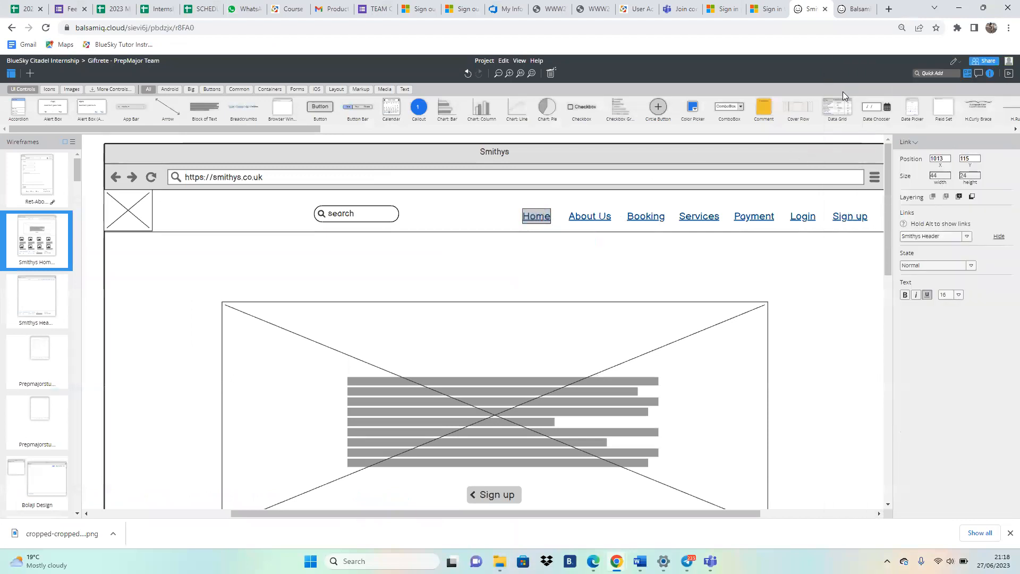
Step: Present the Smithys Header wireframe full screen, test the Home links in both directions between the two wireframes, and exit the presentation
left_click(57, 298)
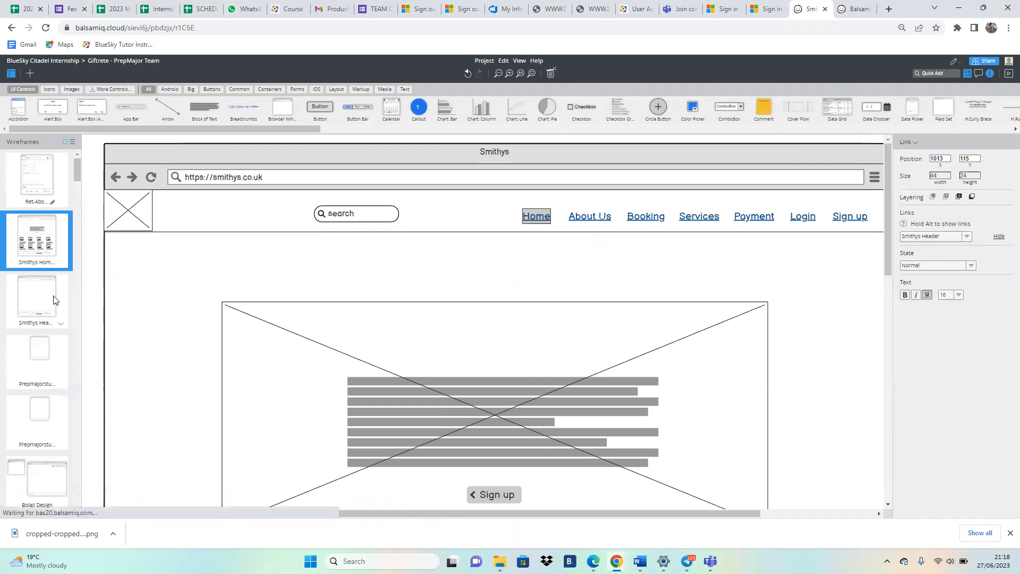
left_click(1008, 73)
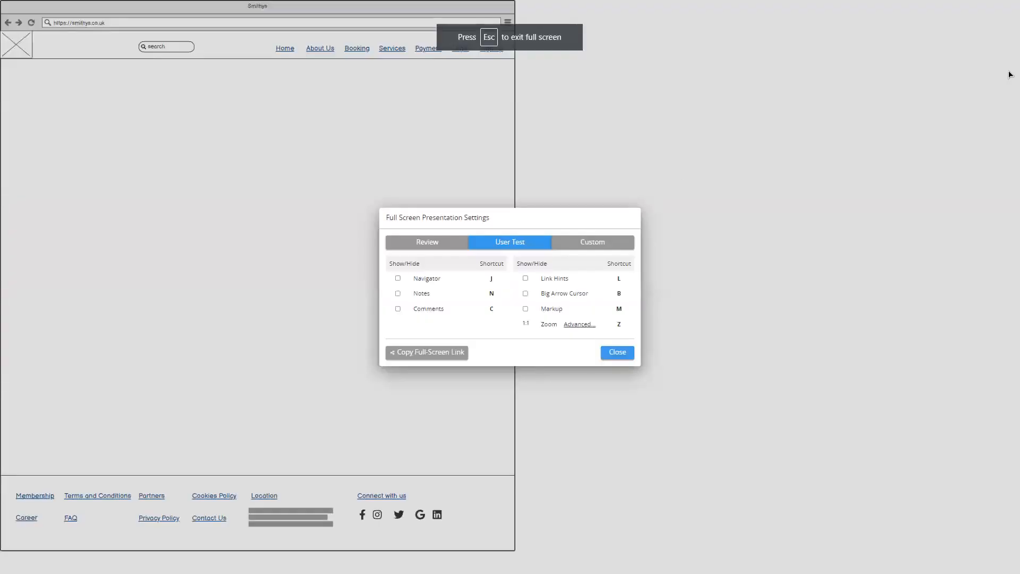
left_click(622, 354)
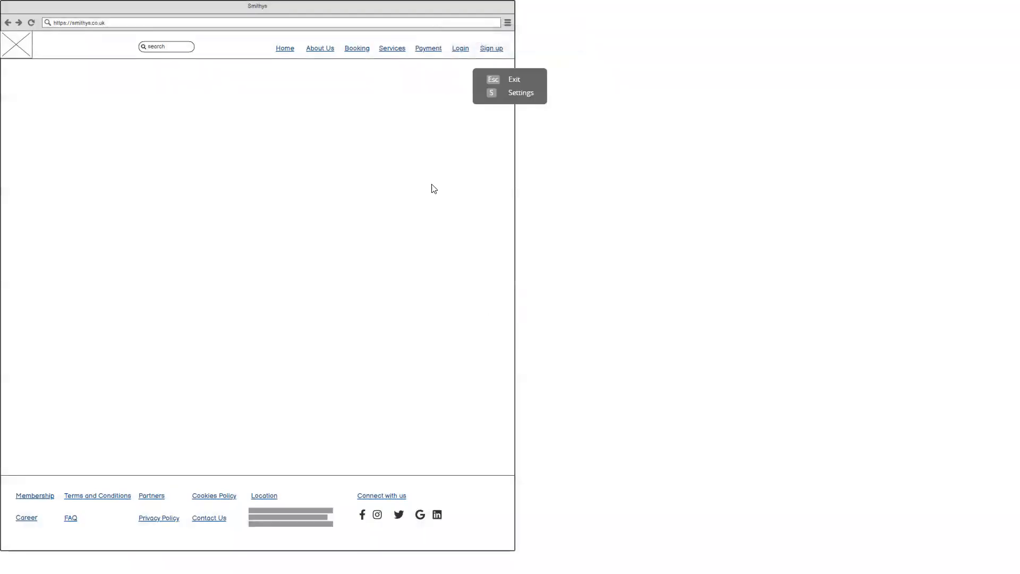
left_click(286, 49)
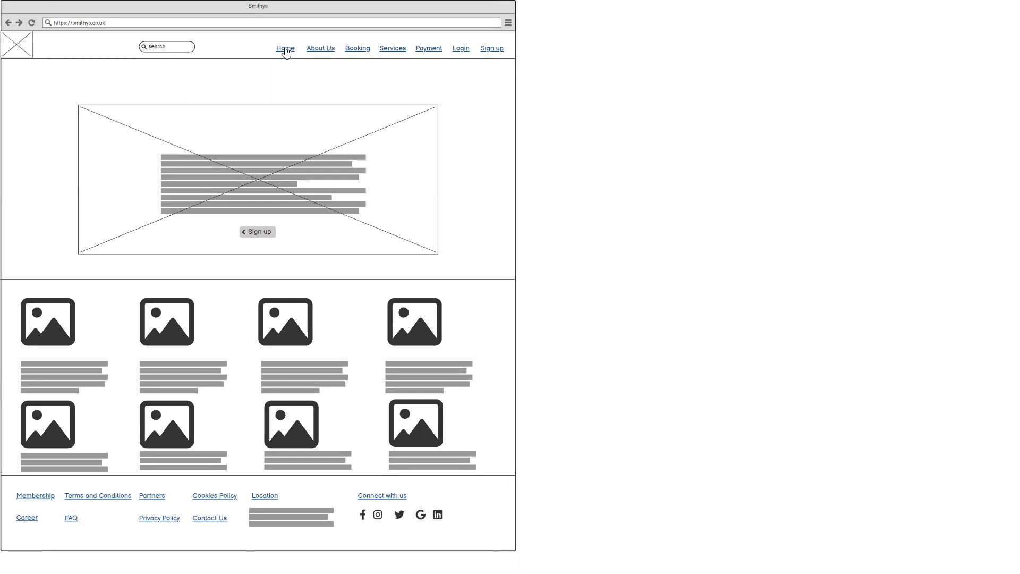
left_click(286, 49)
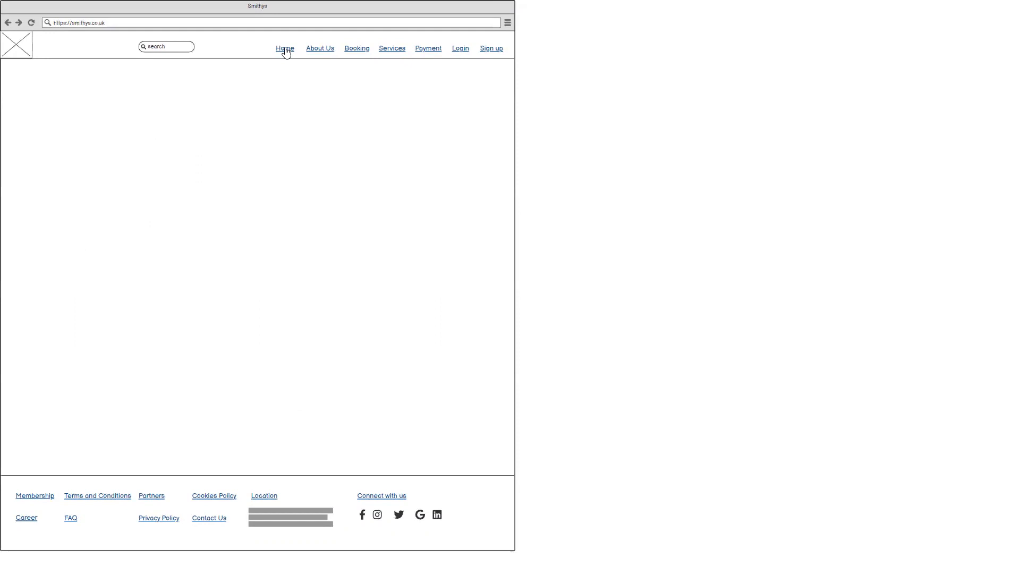
left_click(286, 49)
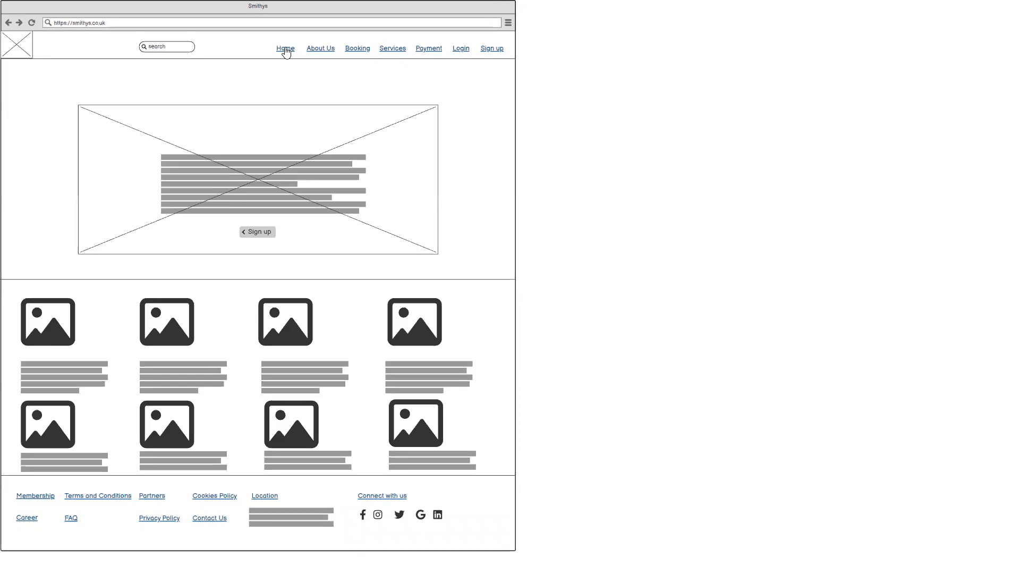
left_click(286, 50)
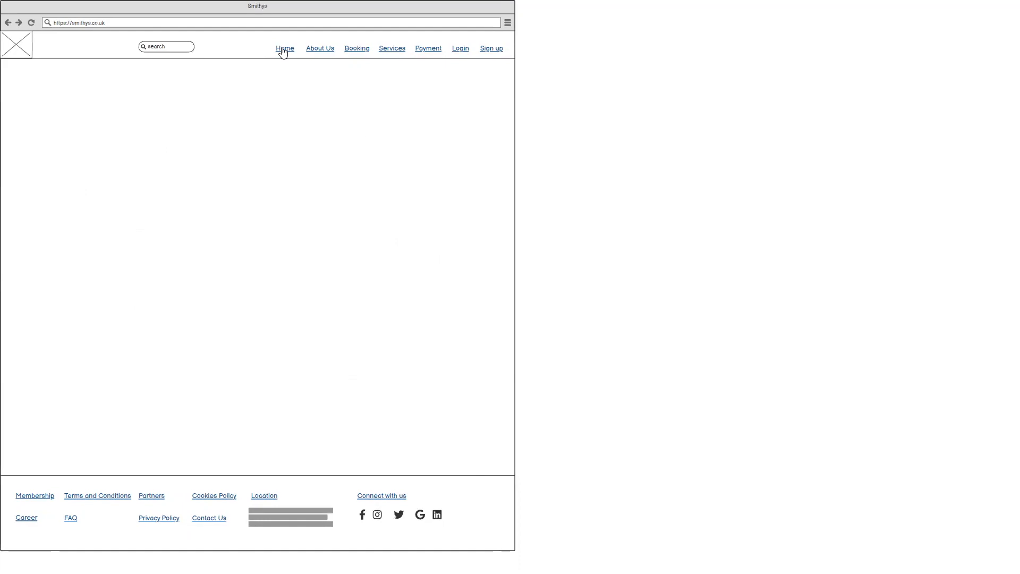
left_click(283, 50)
left_click(510, 37)
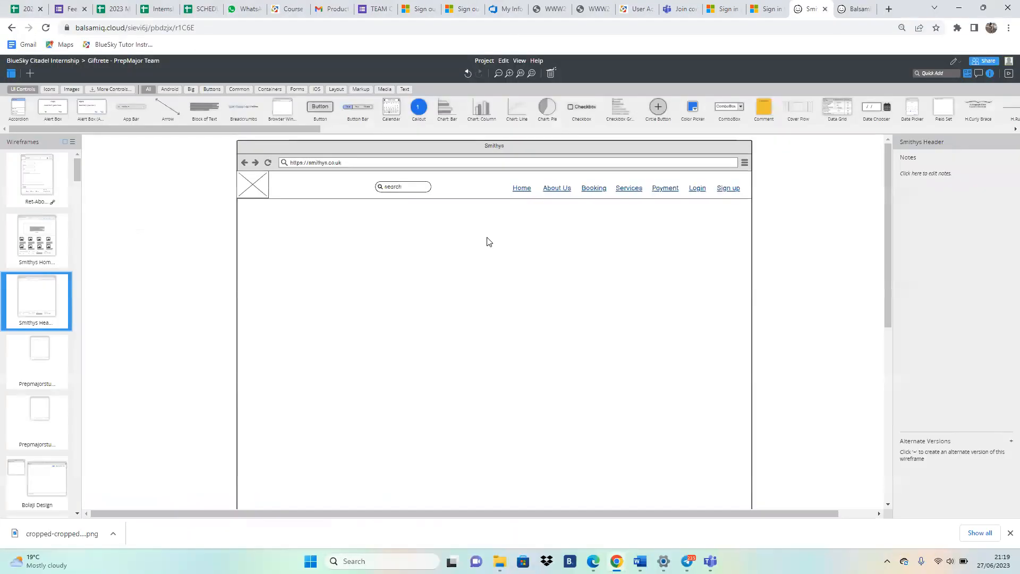
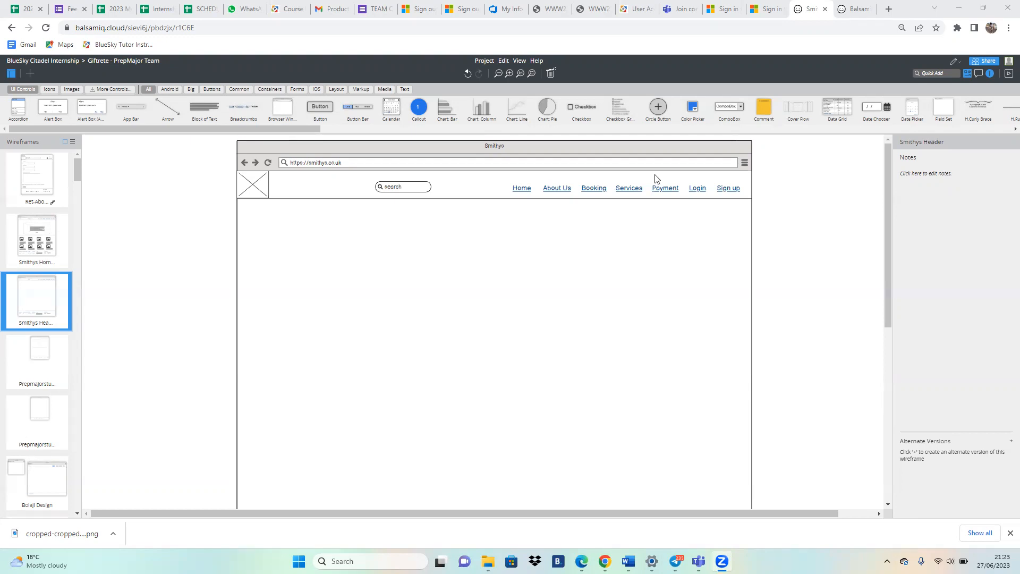
Step: Place a numeric stepper reading Home below the header of the Smithys Header wireframe and align a pasted copy directly beneath it
mouse_move(232, 128)
left_mouse_down()
mouse_move(316, 121)
mouse_move(575, 150)
mouse_move(563, 150)
mouse_move(640, 147)
mouse_move(626, 142)
left_mouse_up()
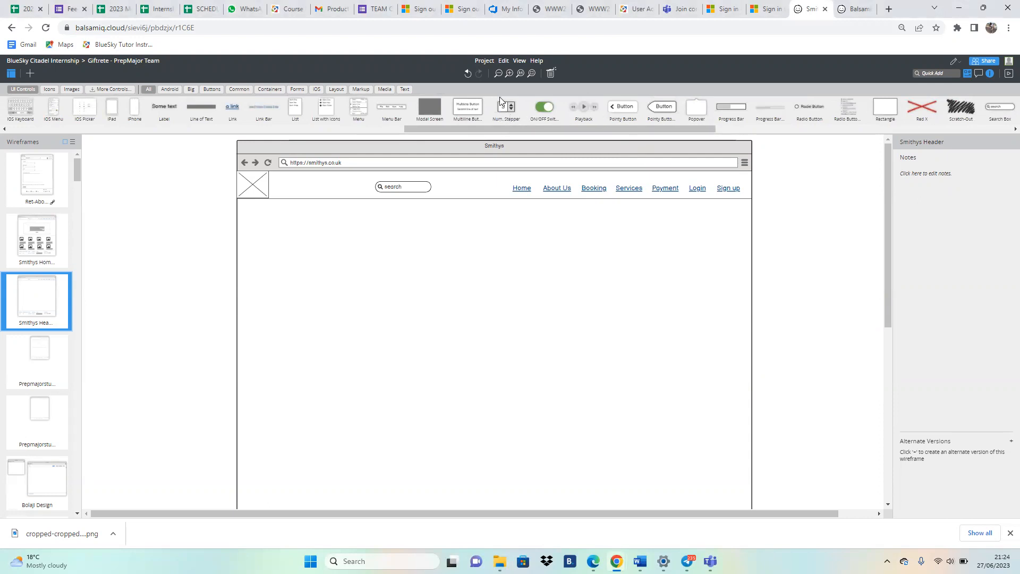
left_click_drag(508, 109, 502, 252)
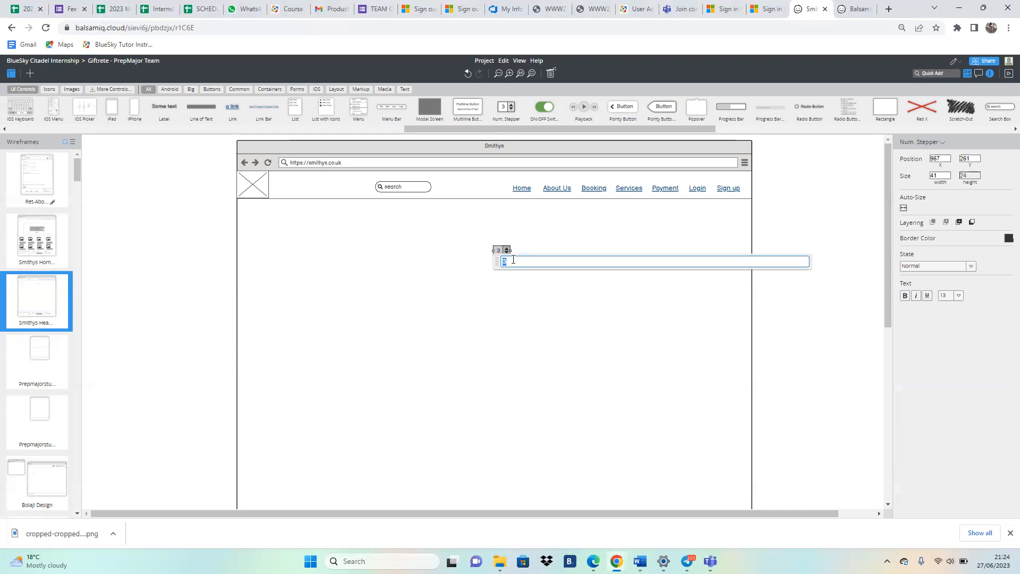
type("Home")
left_click(520, 291)
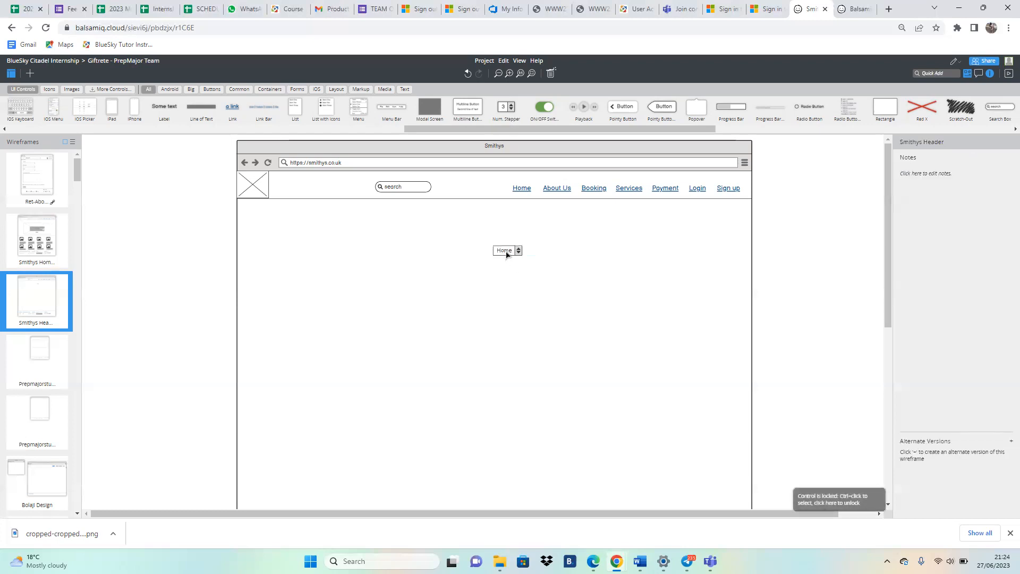
left_click(508, 256)
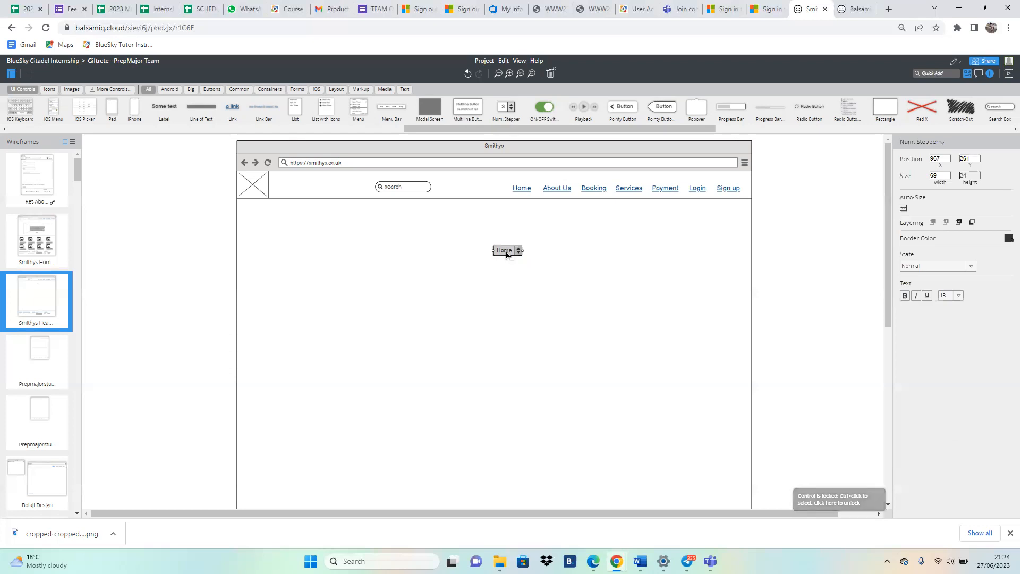
key("ctrl+v")
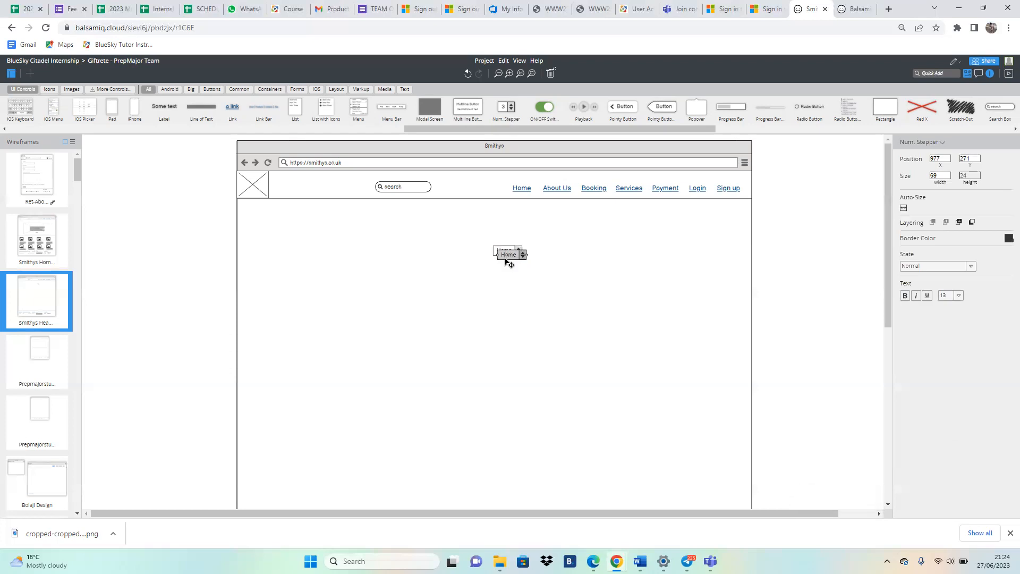
left_click_drag(506, 260, 503, 266)
Step: Delete both Home numeric steppers from the Smithys Header wireframe
left_click_drag(708, 125, 388, 170)
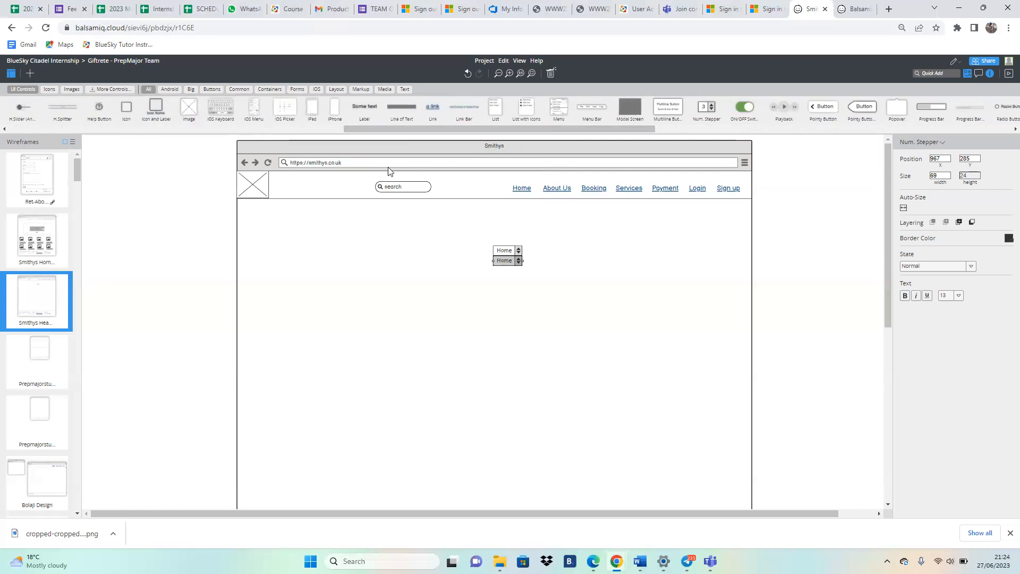
left_click(392, 140)
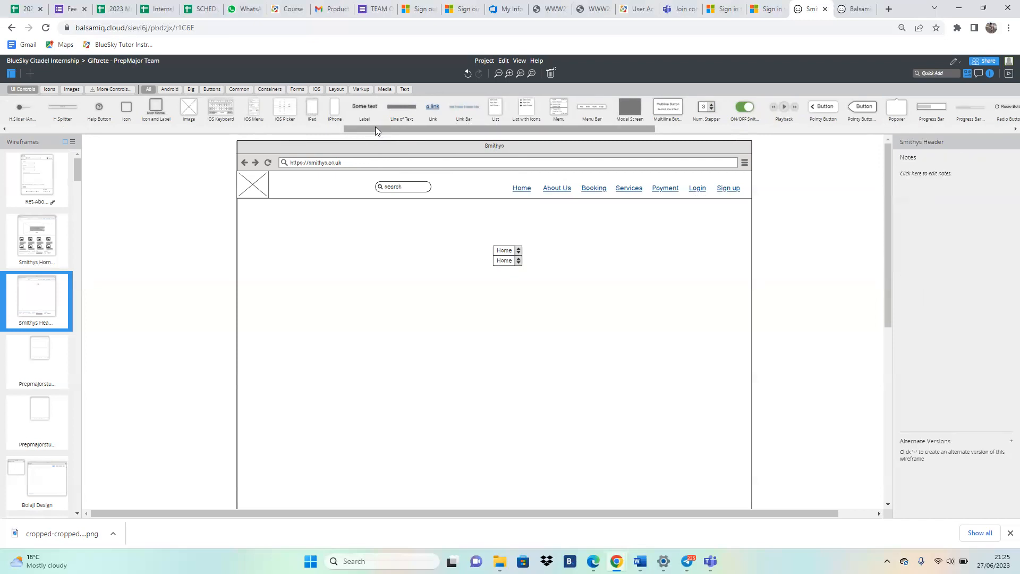
left_click_drag(376, 127, 270, 150)
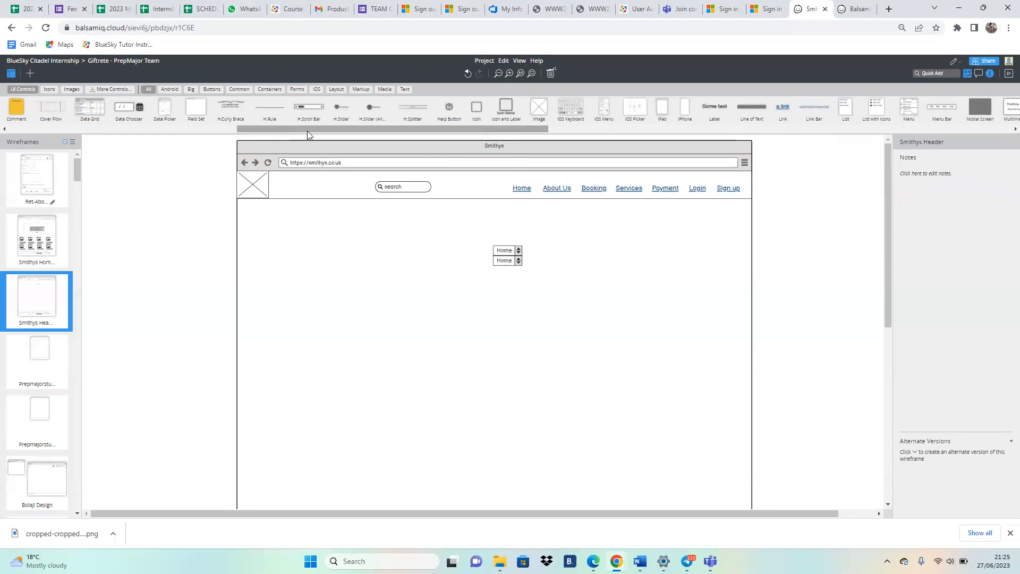
left_click_drag(311, 129, 218, 145)
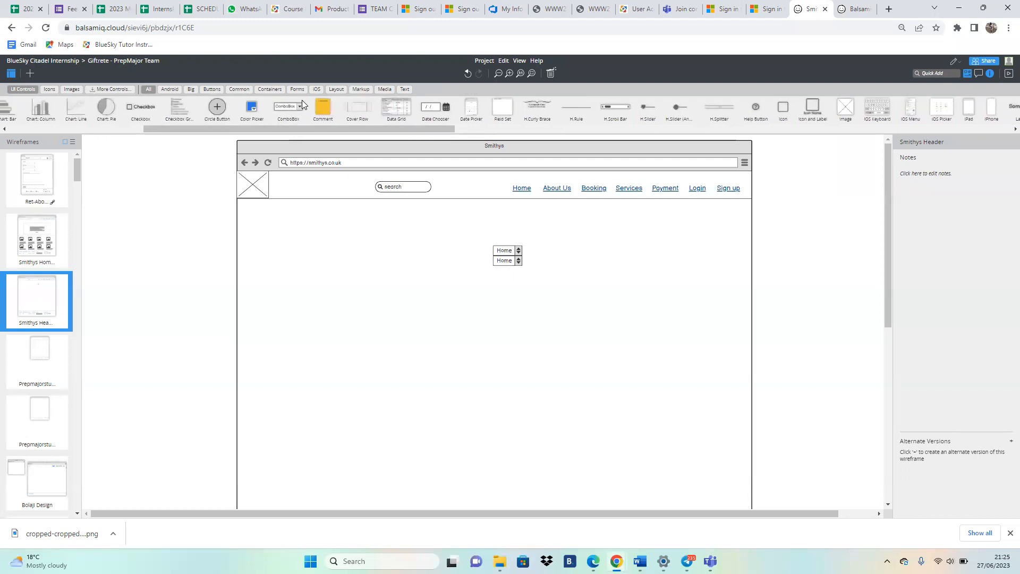
left_click(511, 252)
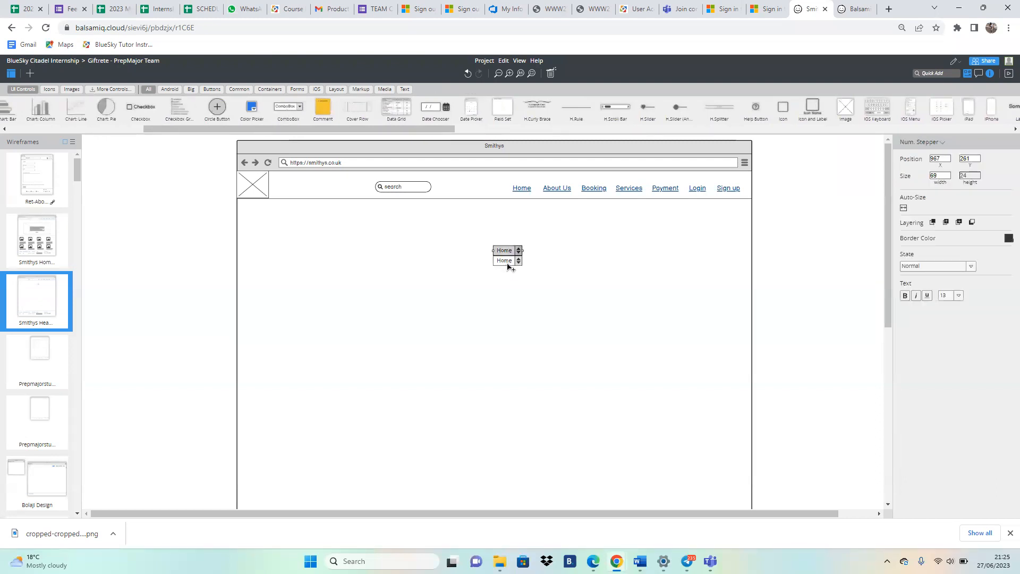
left_click(508, 264, "shift")
key("Delete")
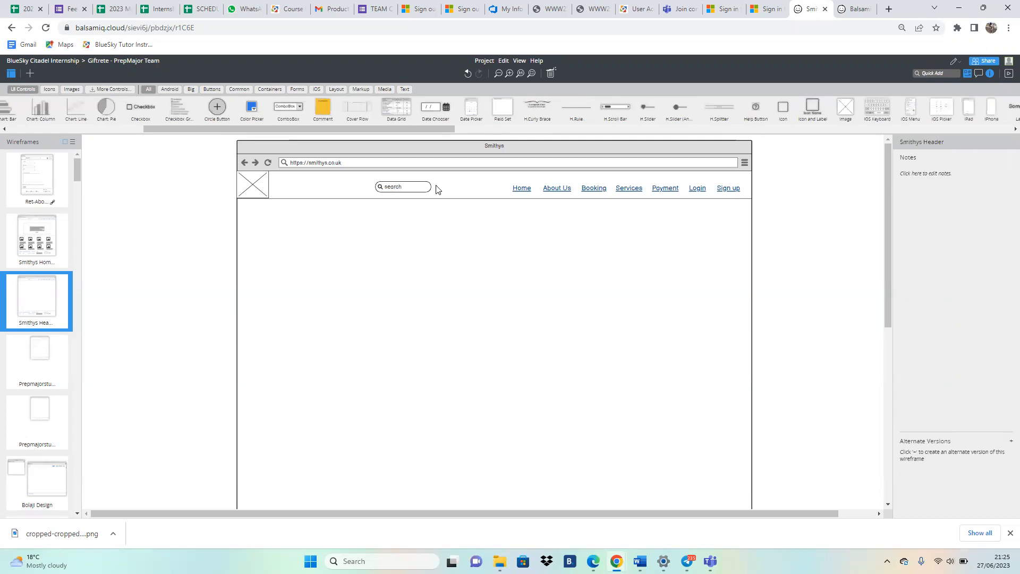
Step: Place a ComboBox below the header with the entries Home, About Us, Contact Us and Bookings
left_click_drag(287, 109, 501, 231)
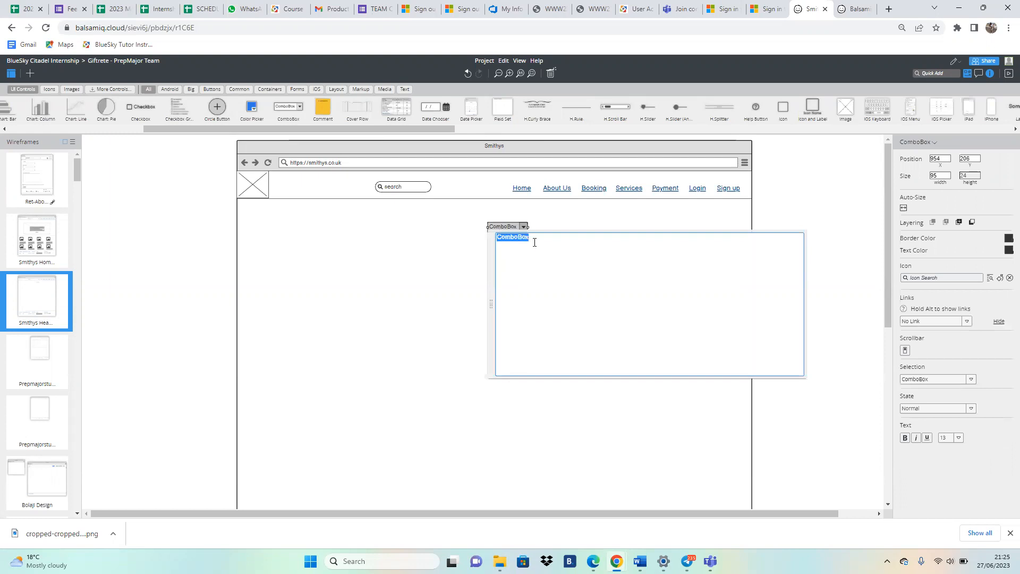
type("Home")
key("Return")
type("Abou")
type("t")
type(" Us ")
type("Con")
type("tact")
type(" Us ")
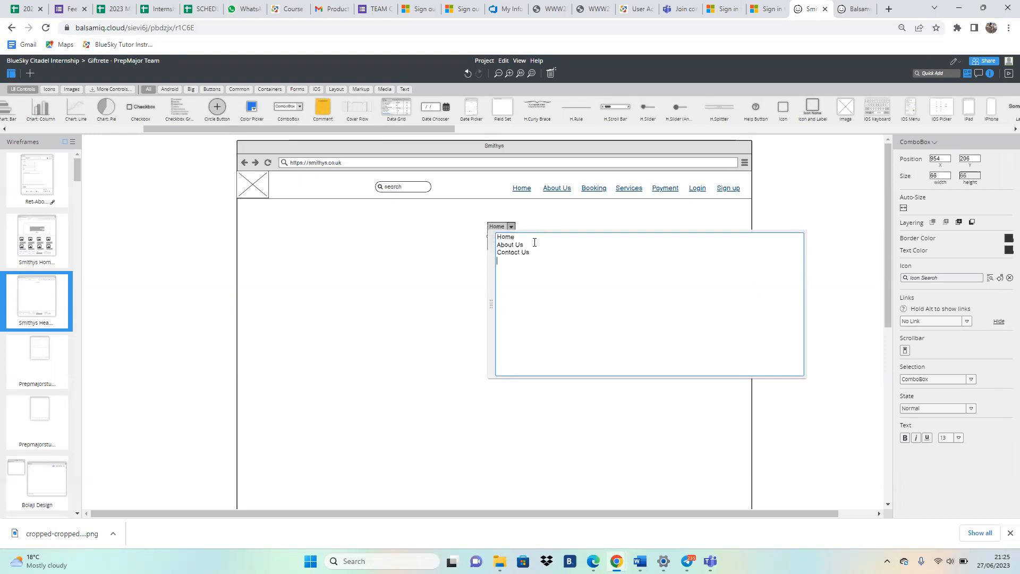
type("Bookings")
left_click(462, 296)
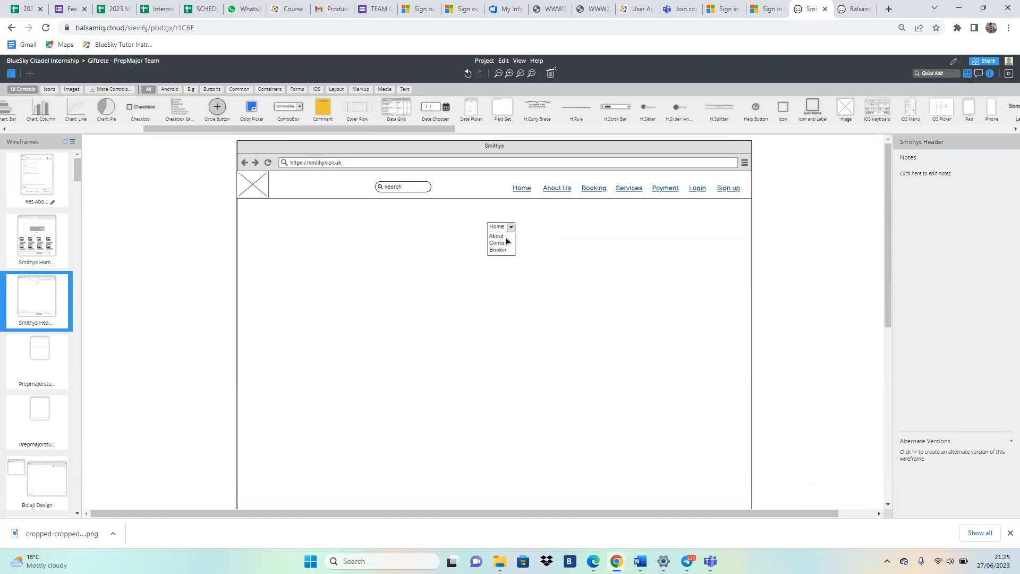
Step: Widen the combo box to 115 so its entries fit, and delete it from the wireframe
left_click(514, 240)
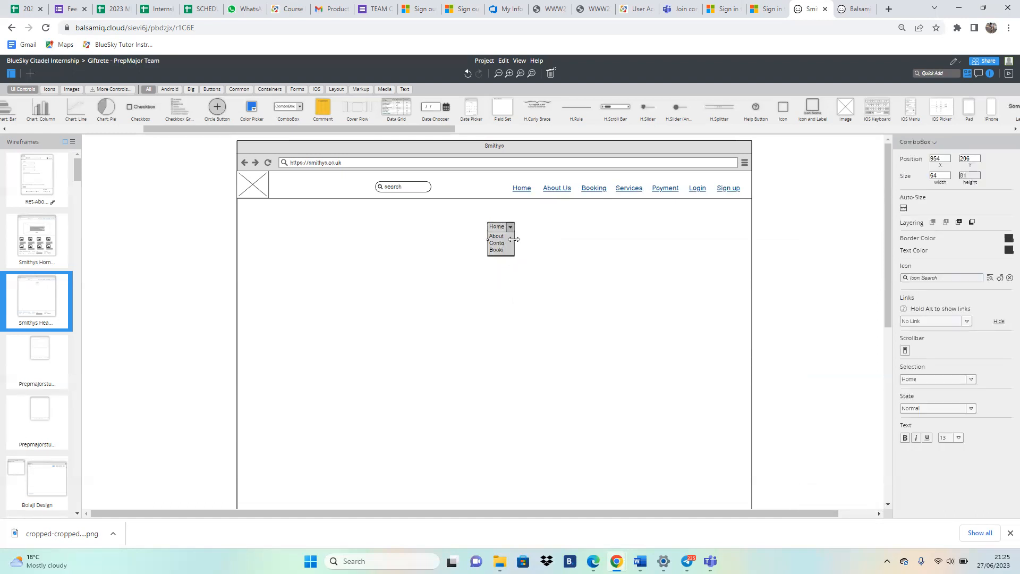
left_click_drag(514, 240, 536, 237)
left_click(533, 294)
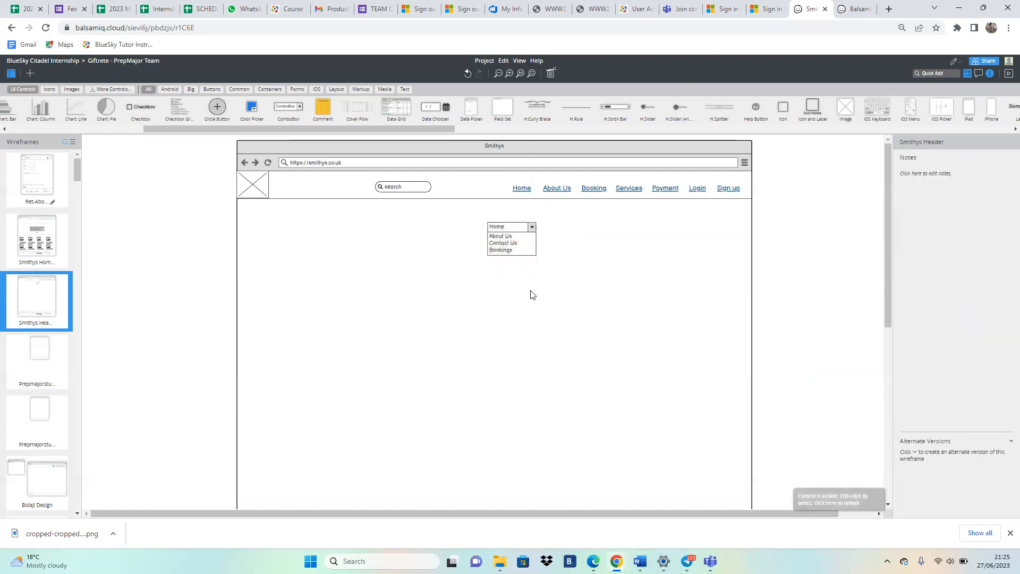
left_click(521, 236)
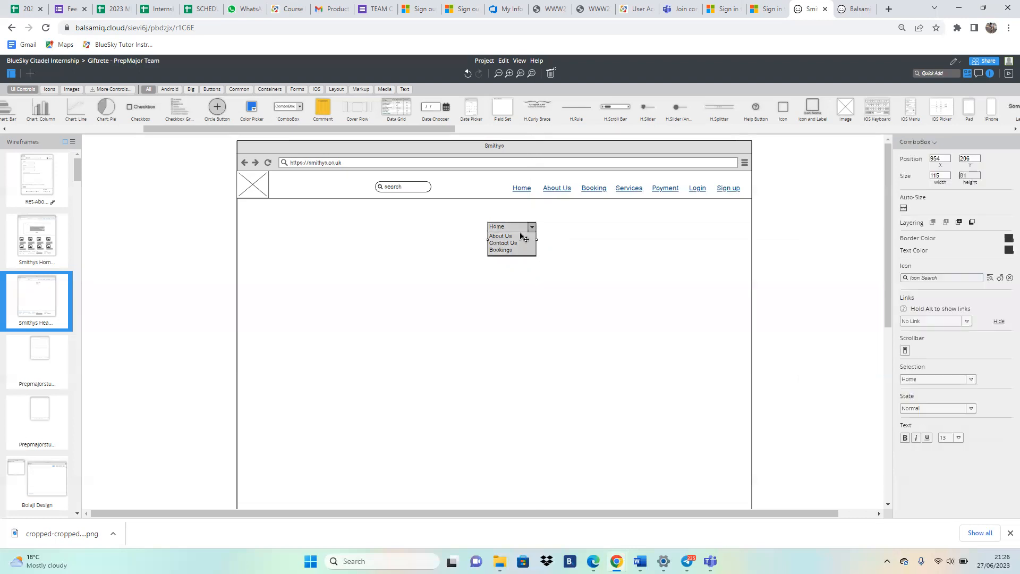
key("Delete")
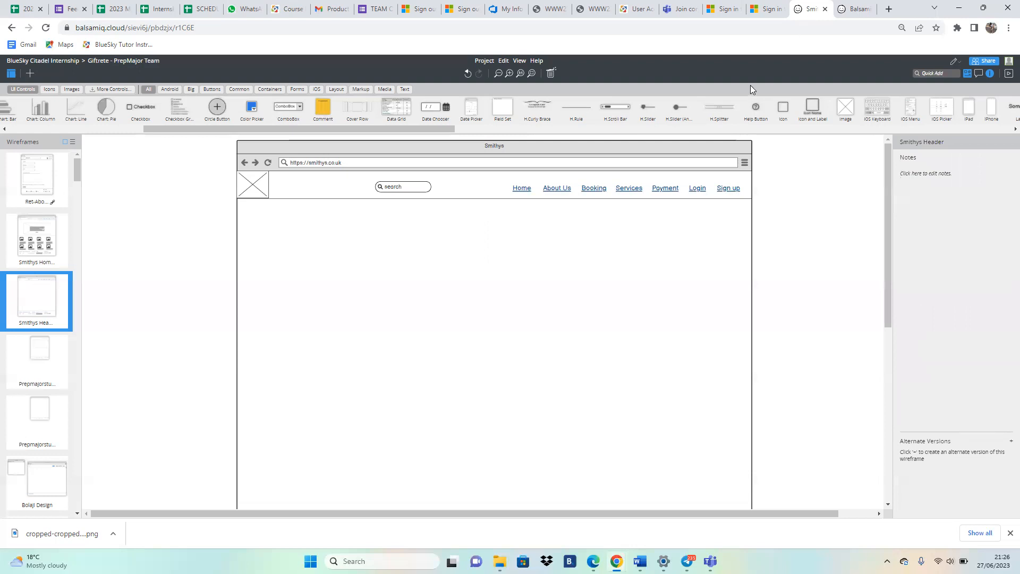
Step: Open accaglobal.com in a new browser tab as a real-world dropdown example
left_click(888, 9)
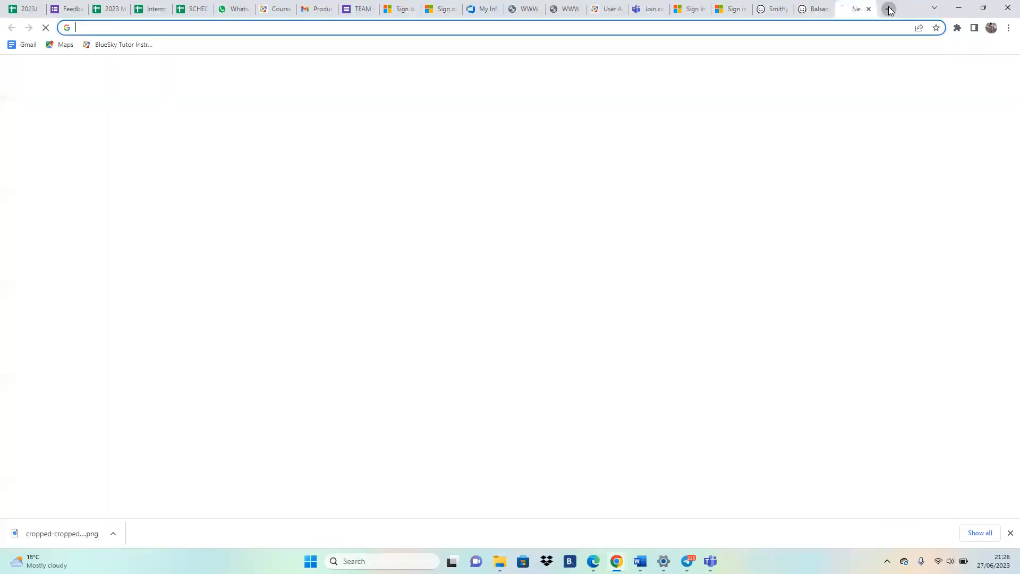
type("acca")
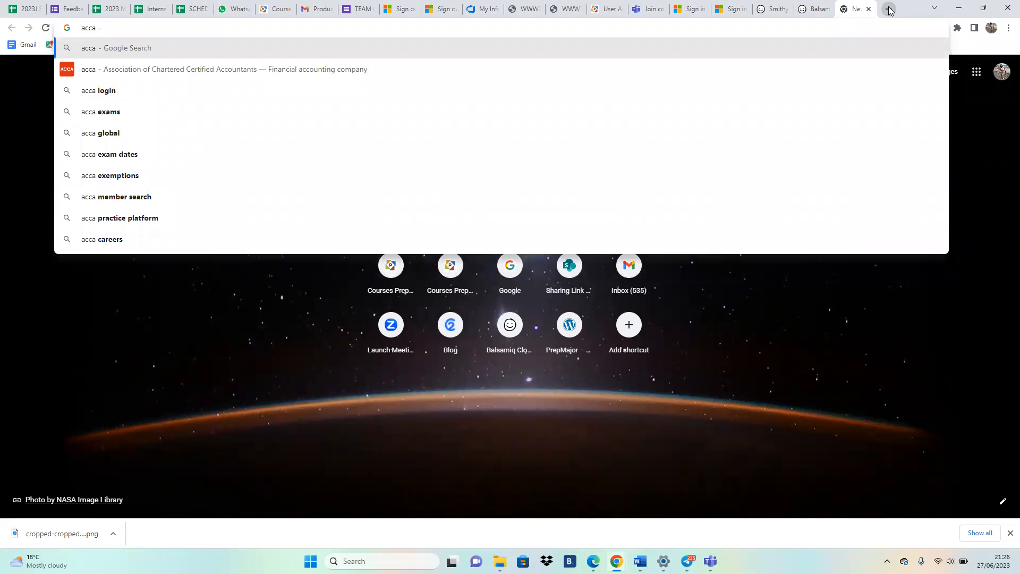
type("glo")
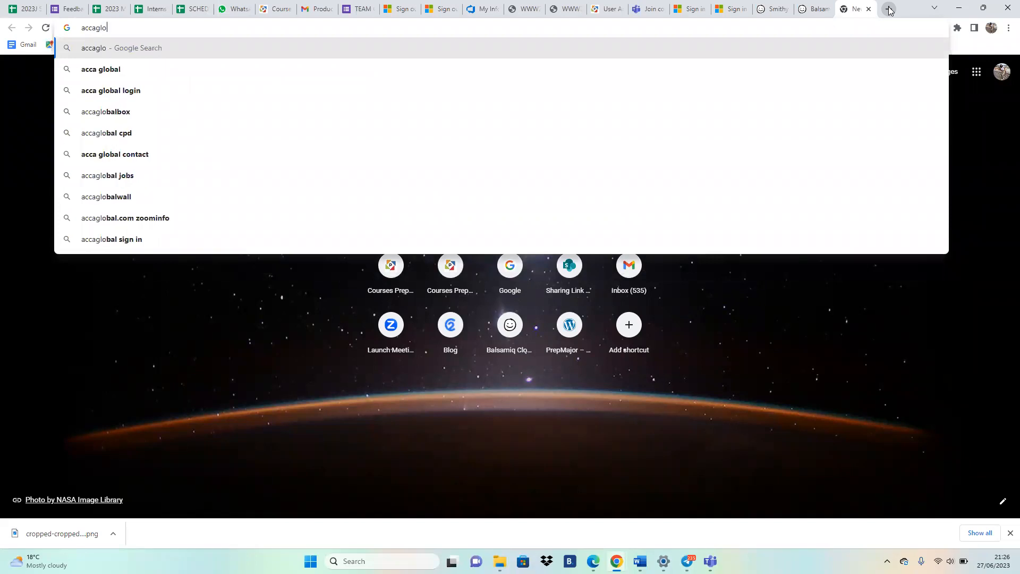
type("bal.com")
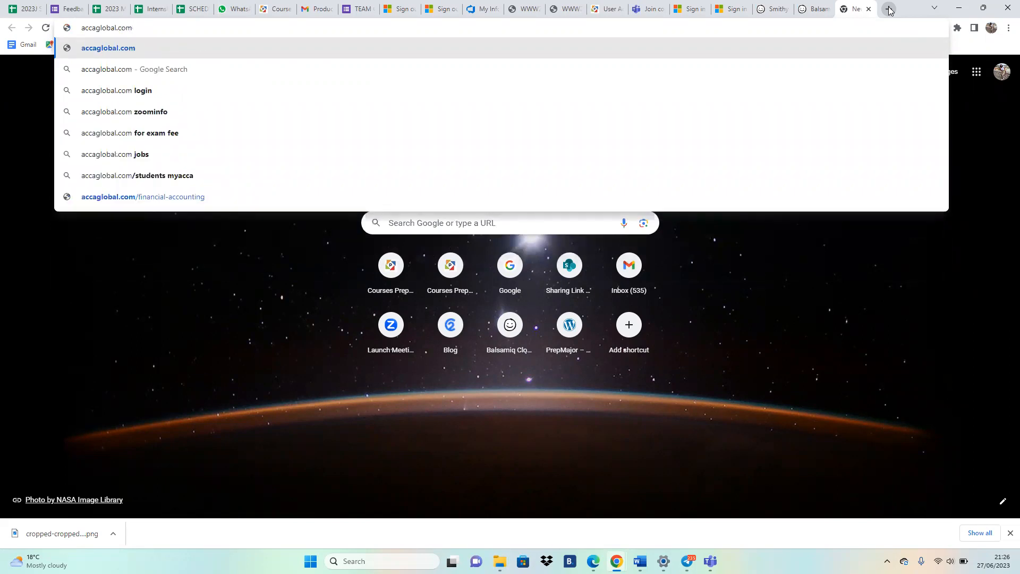
key("Return")
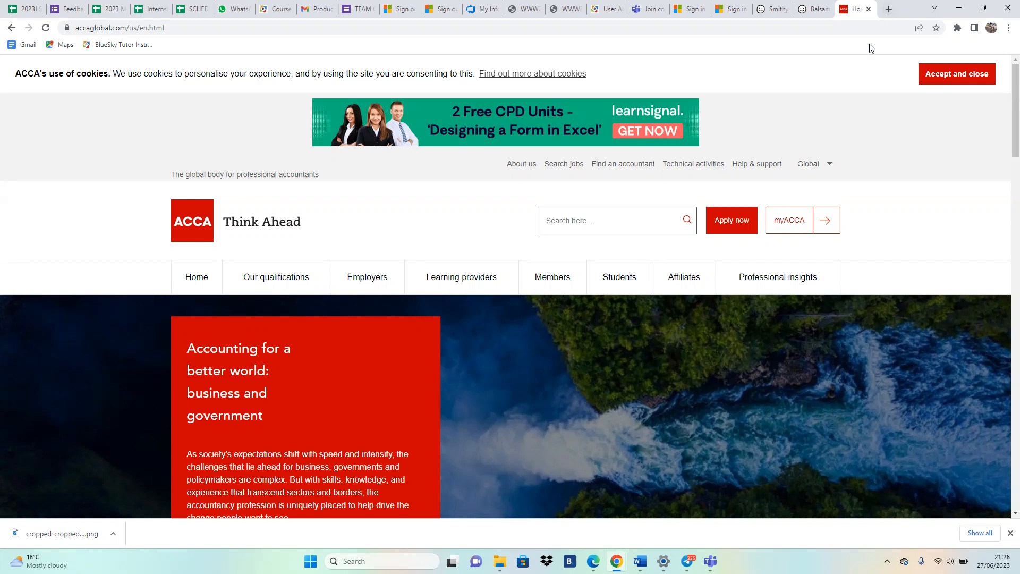
Step: Expand and collapse the Global region dropdown on the ACCA home page to examine how it behaves
left_click(831, 166)
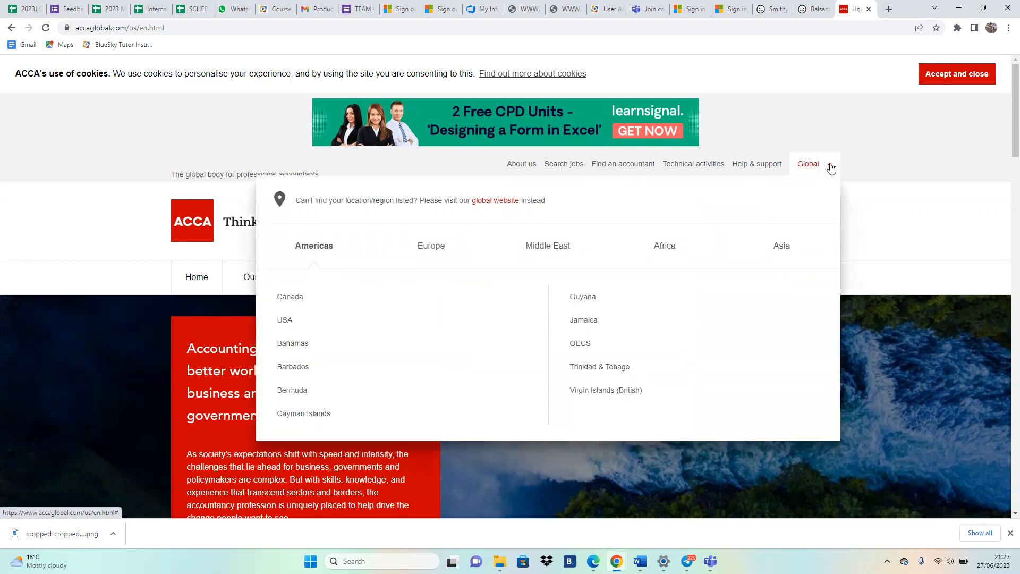
left_click(831, 167)
left_click(832, 167)
double_click(156, 199)
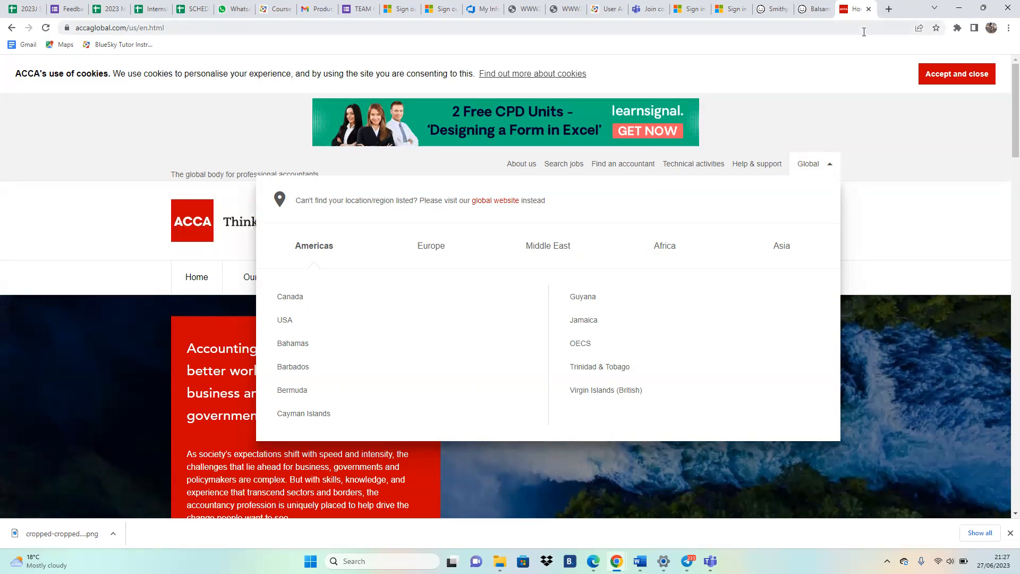
left_click(832, 169)
left_click(833, 169)
left_click(830, 168)
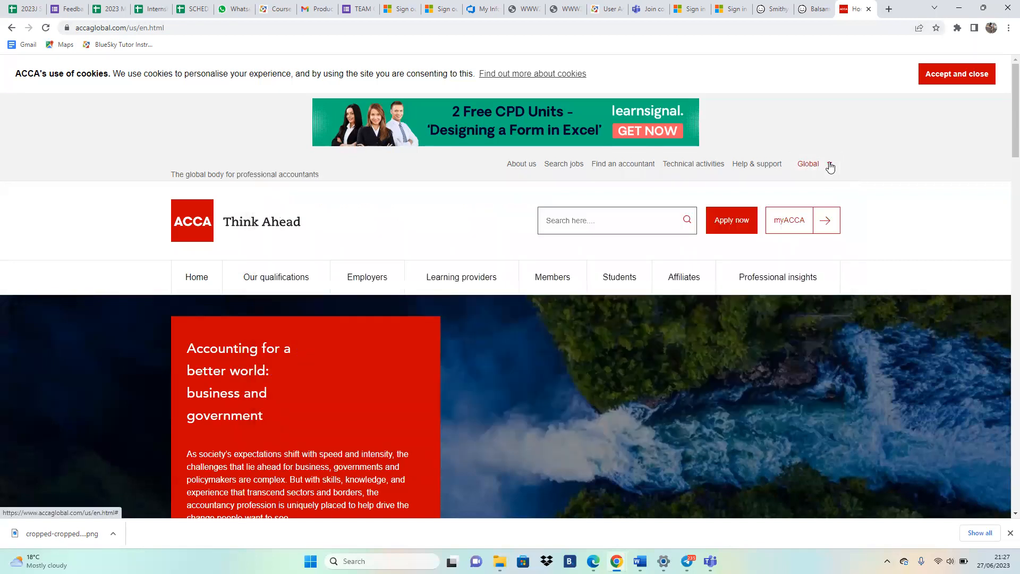
Step: Switch back to the Smithys Header wireframe in Balsamiq and look through the whole UI control library
left_click(778, 10)
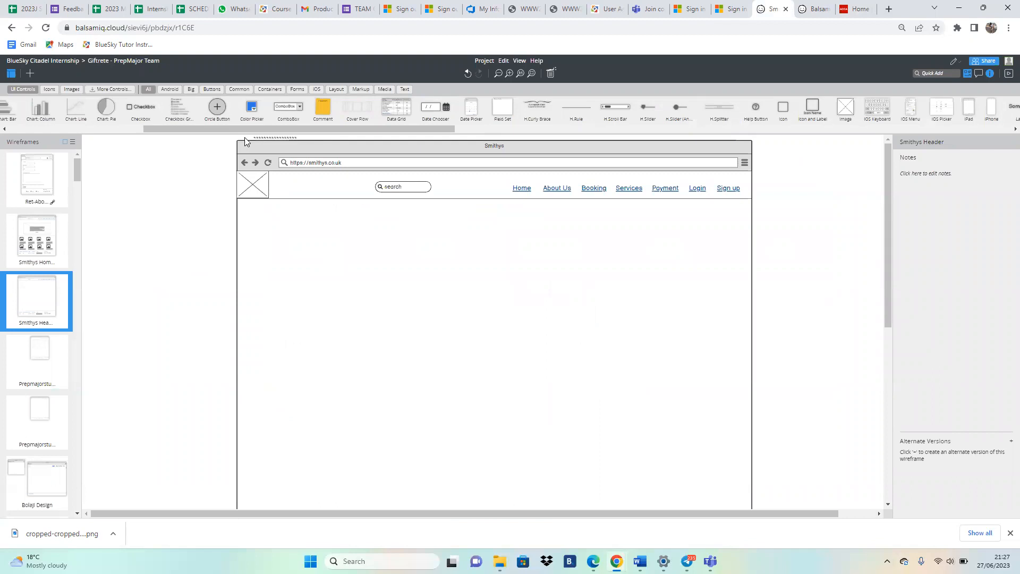
left_click_drag(305, 129, 607, 128)
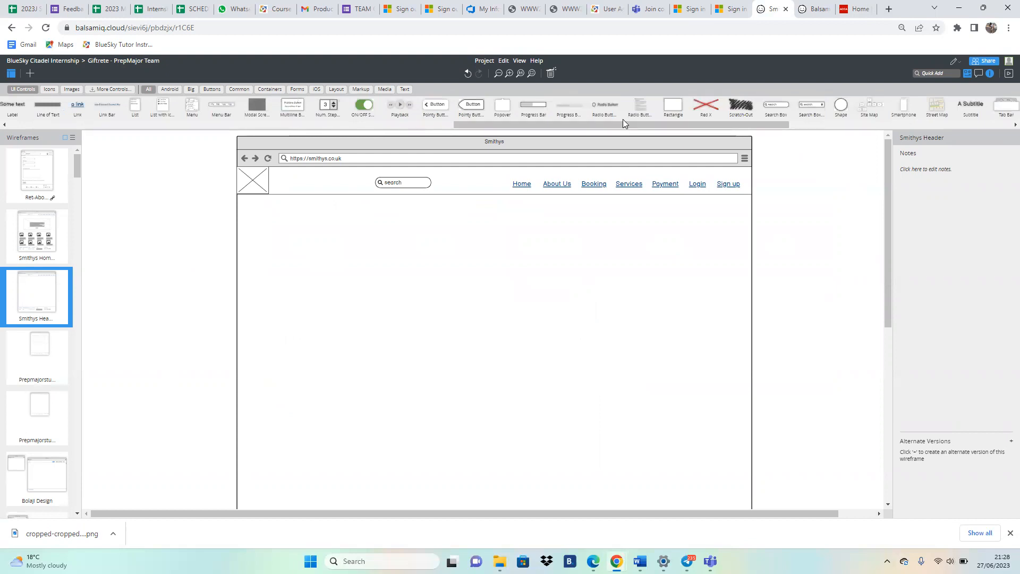
left_click_drag(688, 127, 931, 126)
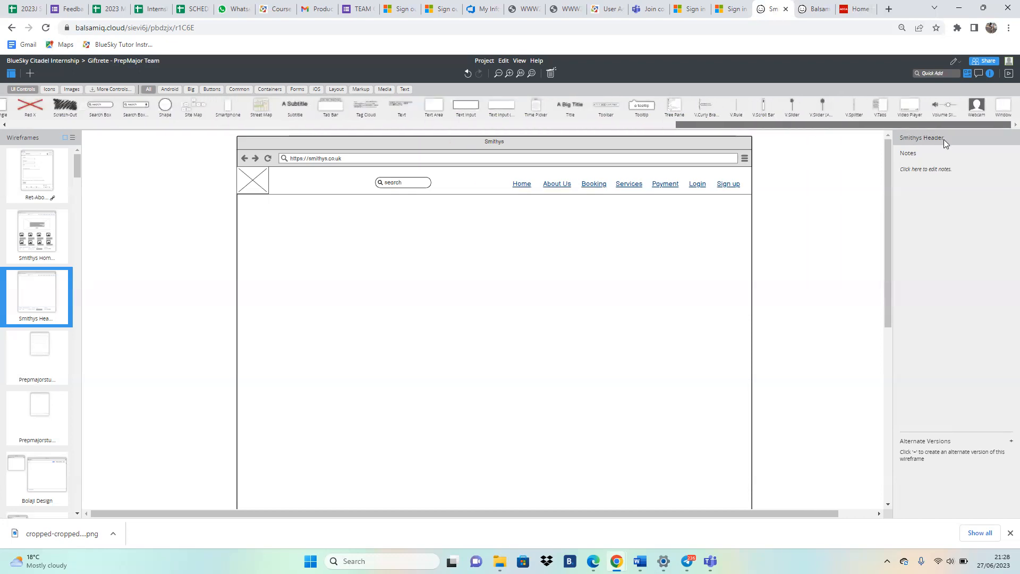
left_click_drag(931, 127, 230, 182)
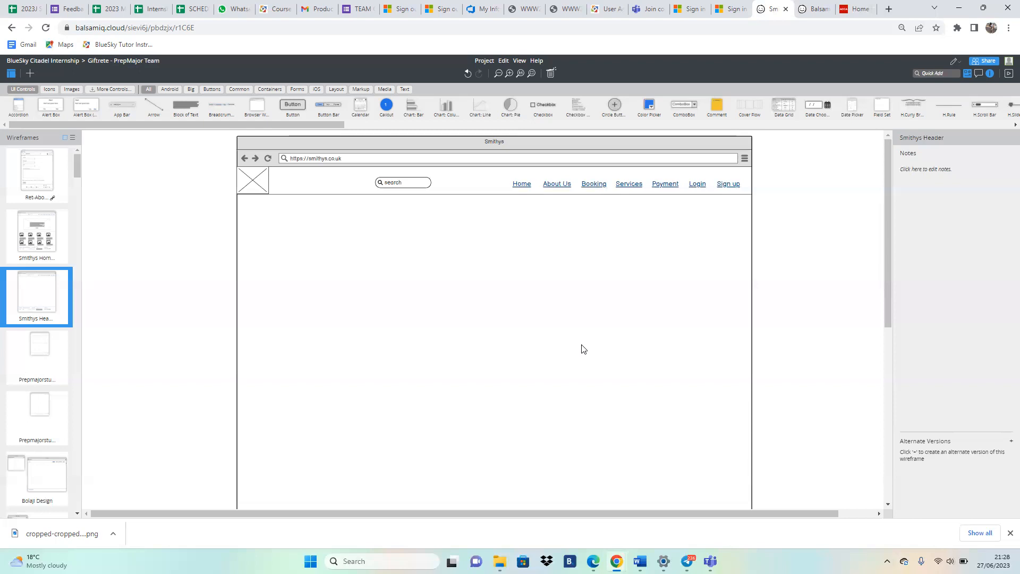
left_click(582, 349)
left_click(583, 349)
Step: Follow the Home links in the editor back and forth between the Smithys Header and Smithys Home page wireframes
left_click(525, 185)
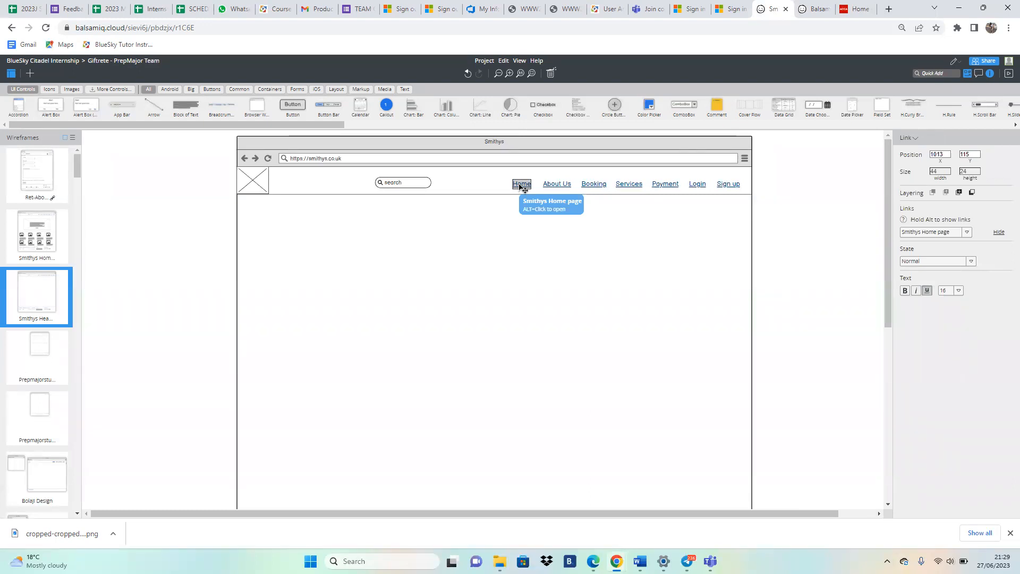
key("alt")
left_click(520, 187, "alt")
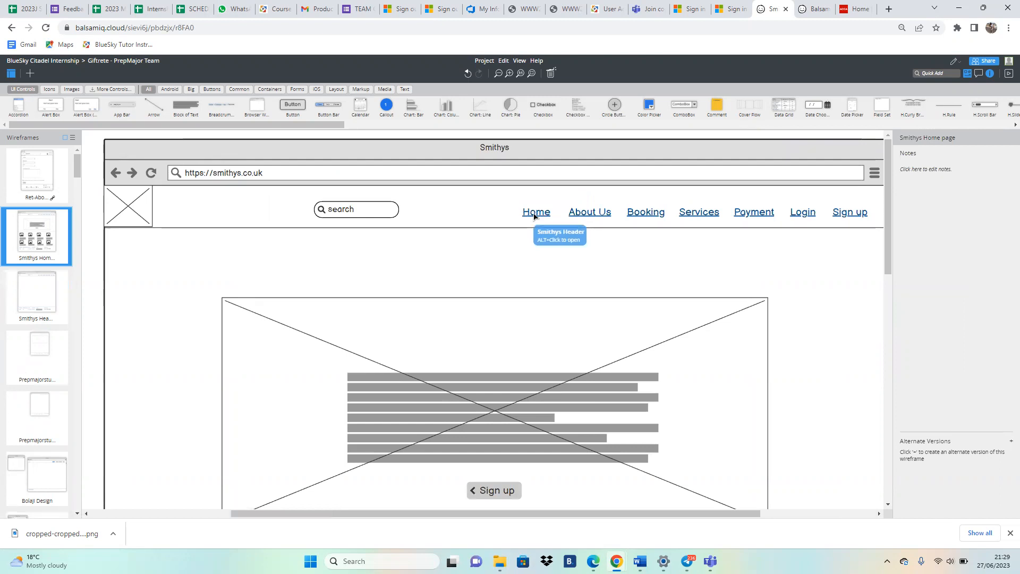
left_click(534, 218, "alt")
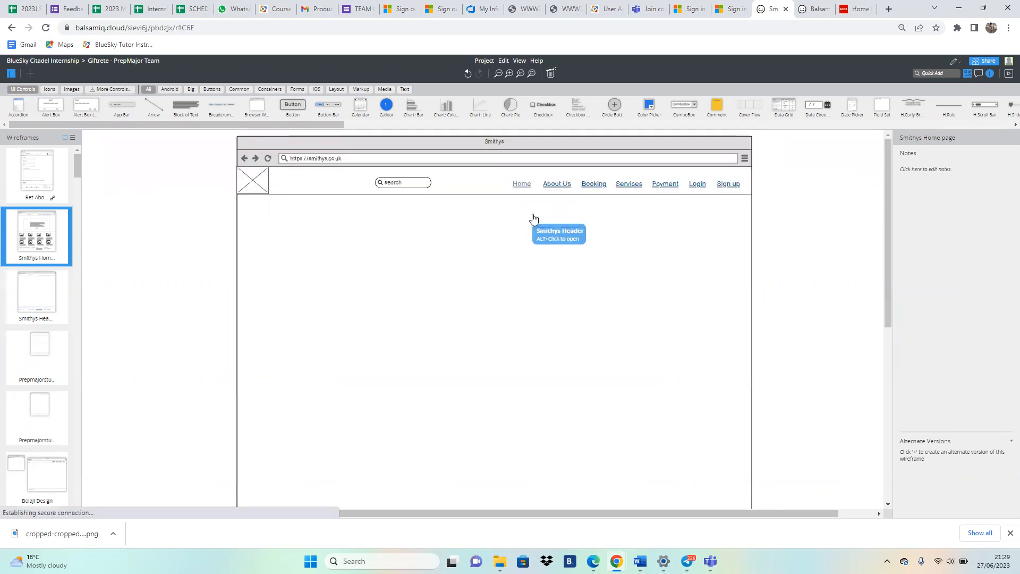
left_click(519, 188, "alt")
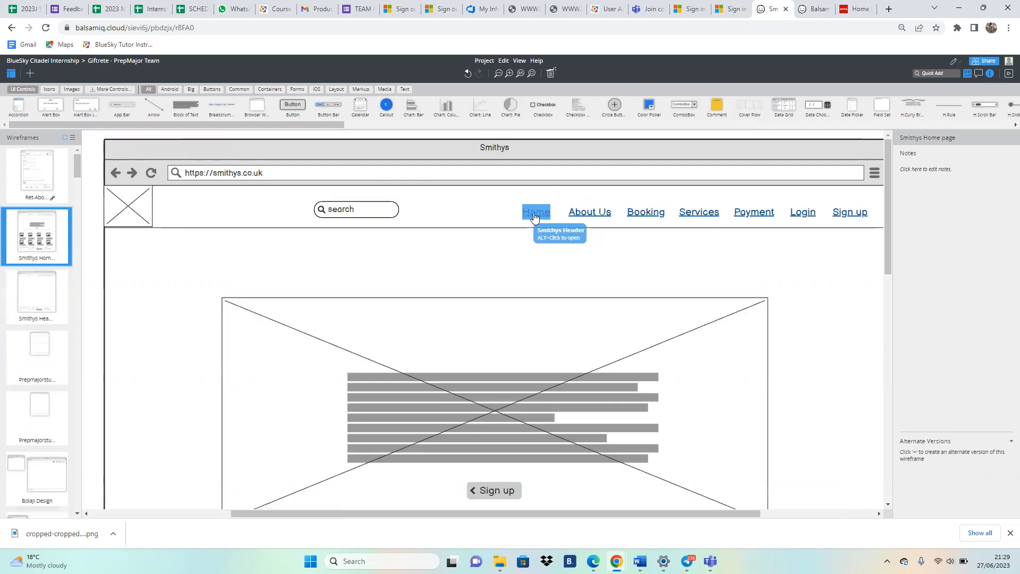
left_click(534, 219, "alt")
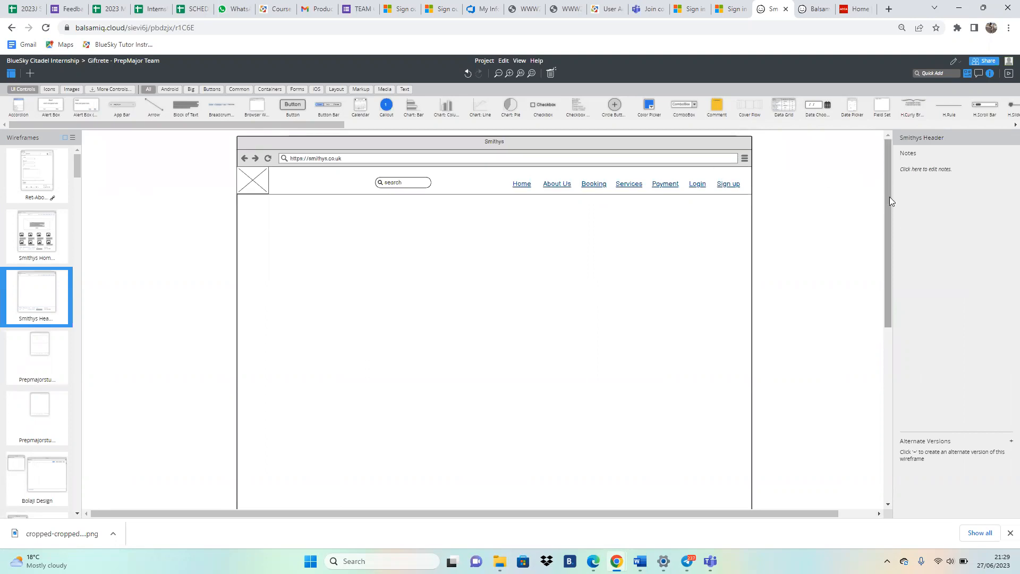
Step: Copy the Smithys Header wireframe to the clipboard as a bitmap
left_click_drag(886, 199, 910, 101)
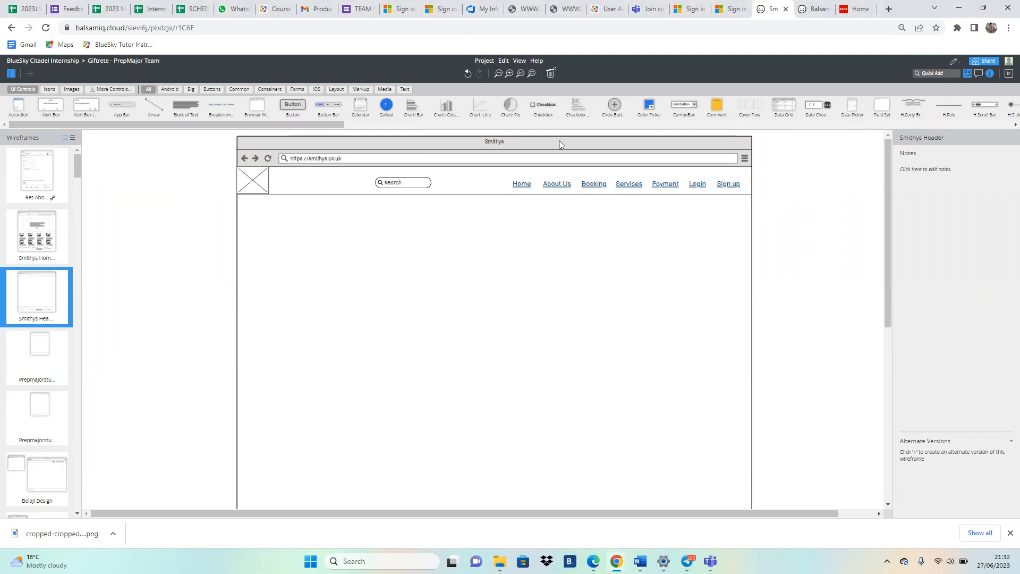
left_click(503, 61)
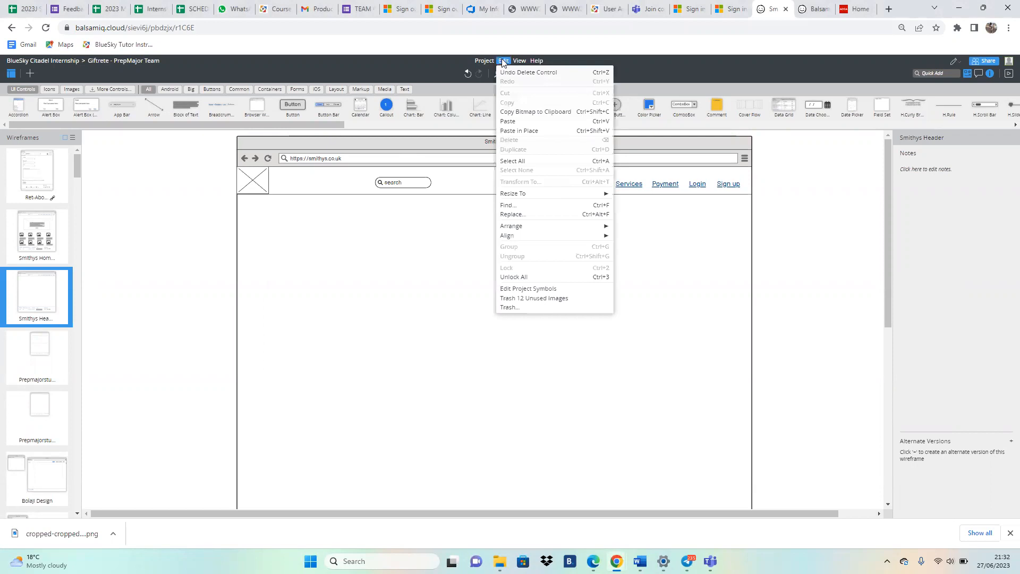
left_click(530, 112)
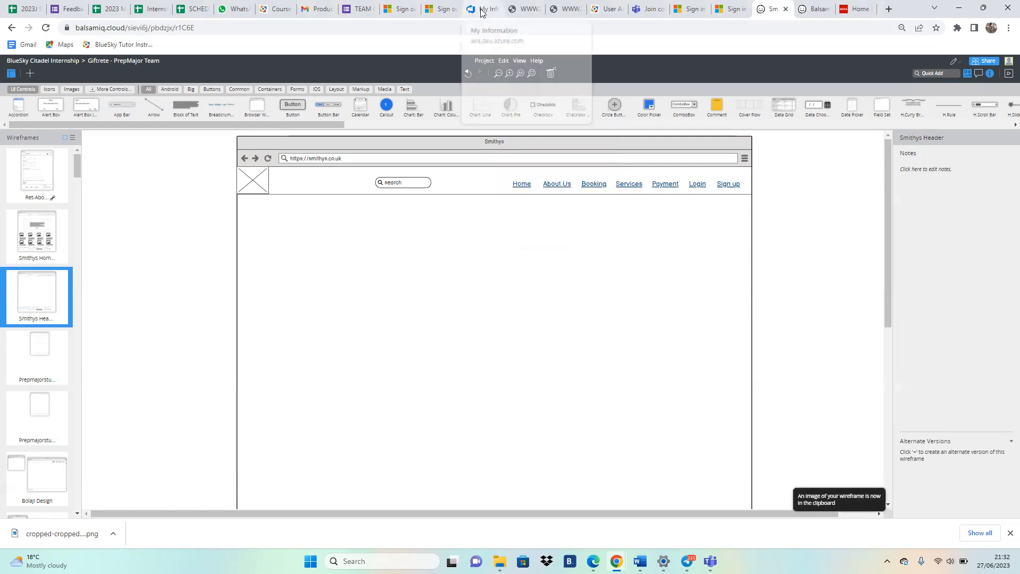
Step: Switch to Azure DevOps and open the backlog of the PrepMajor2 project in the blueskycitadelinterns organization
left_click(483, 10)
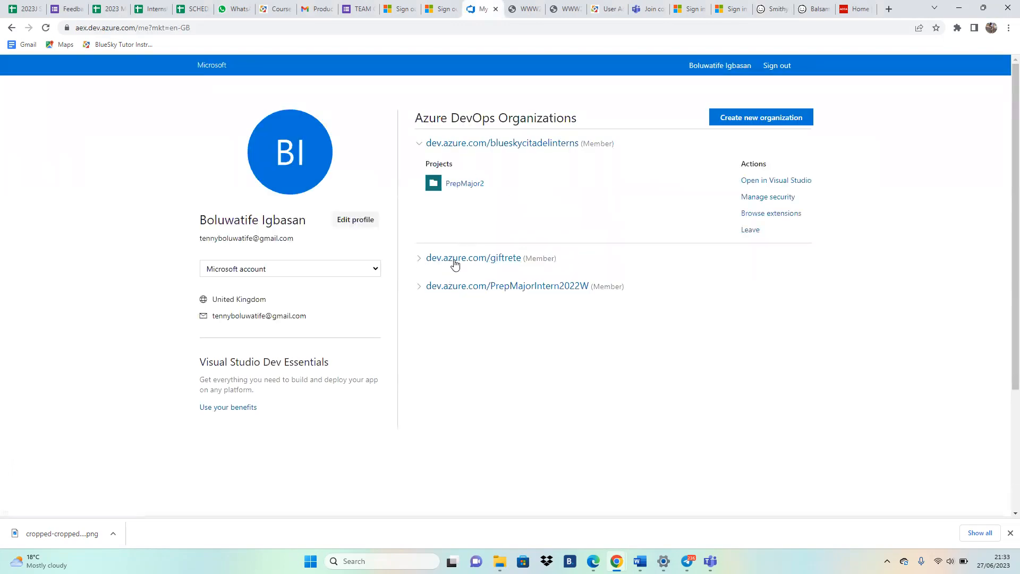
left_click(489, 148)
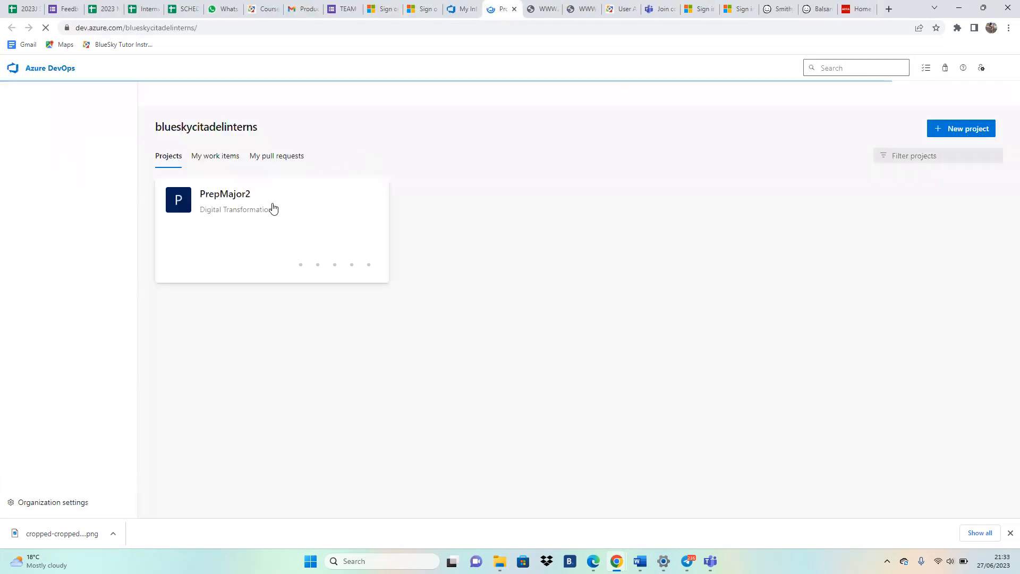
left_click(226, 200)
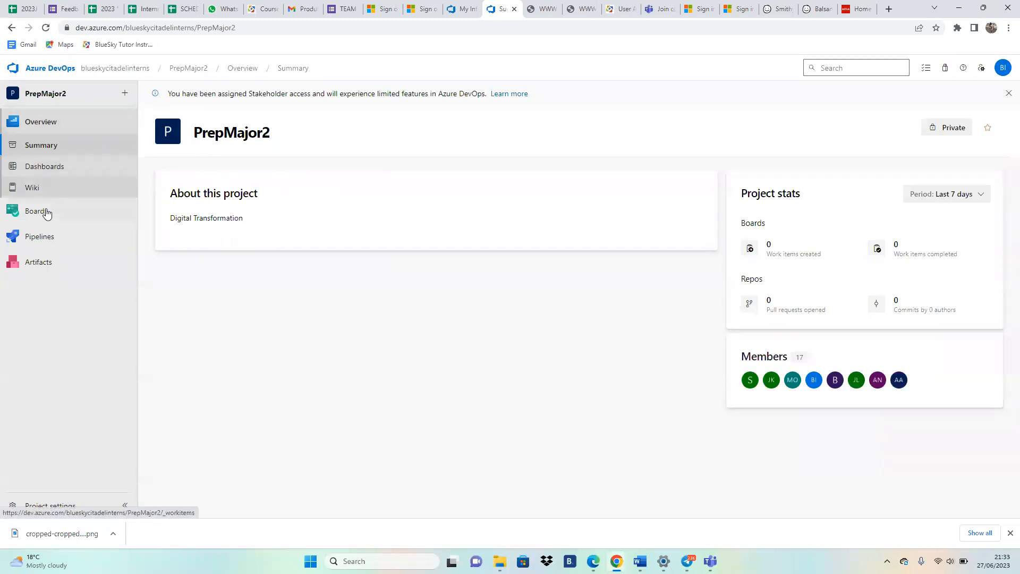
mouse_move(46, 217)
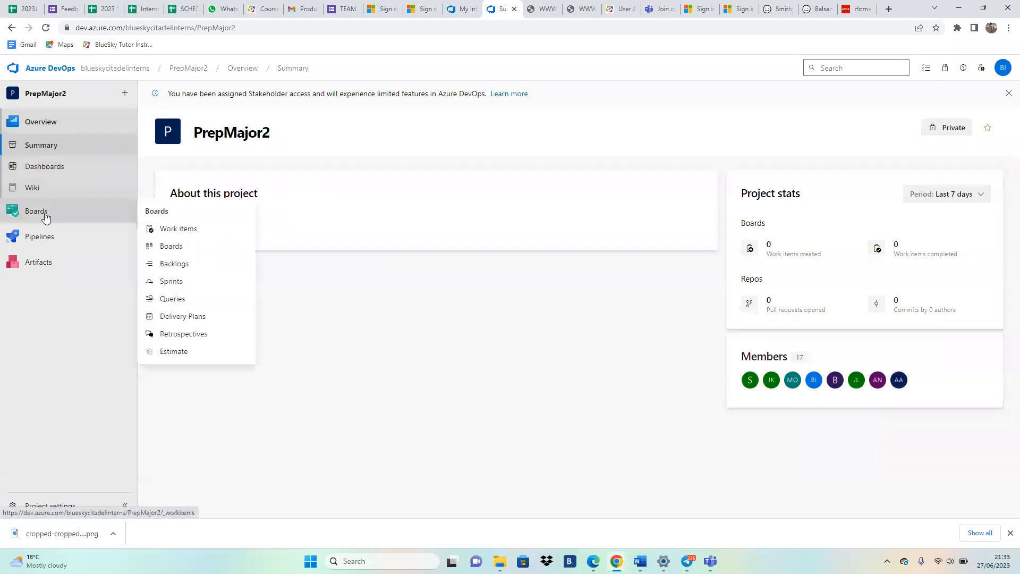
left_click(192, 266)
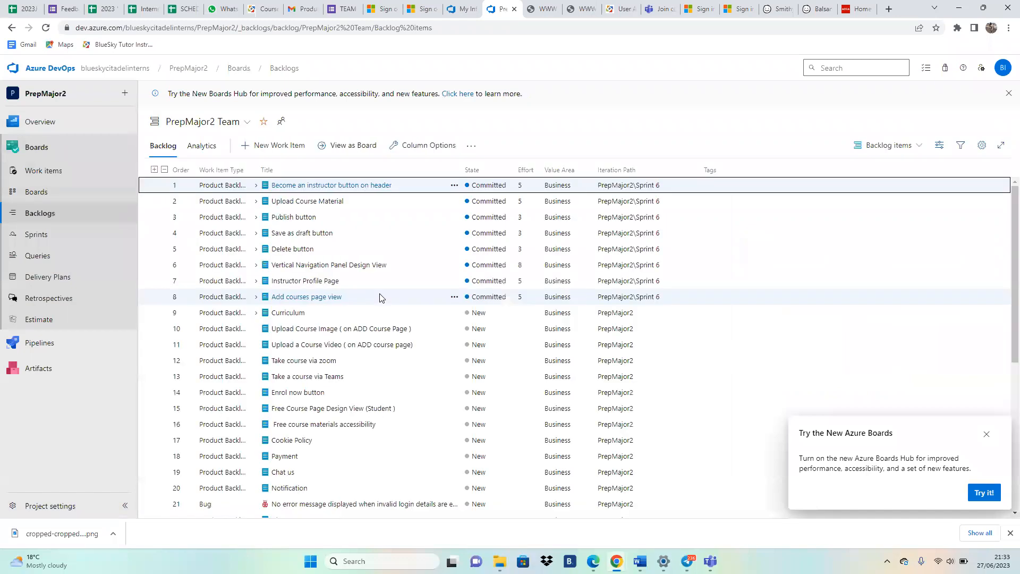
Step: Open the Upload Course Material backlog item and go through its acceptance criteria to the mockup image at the end
left_click(308, 202)
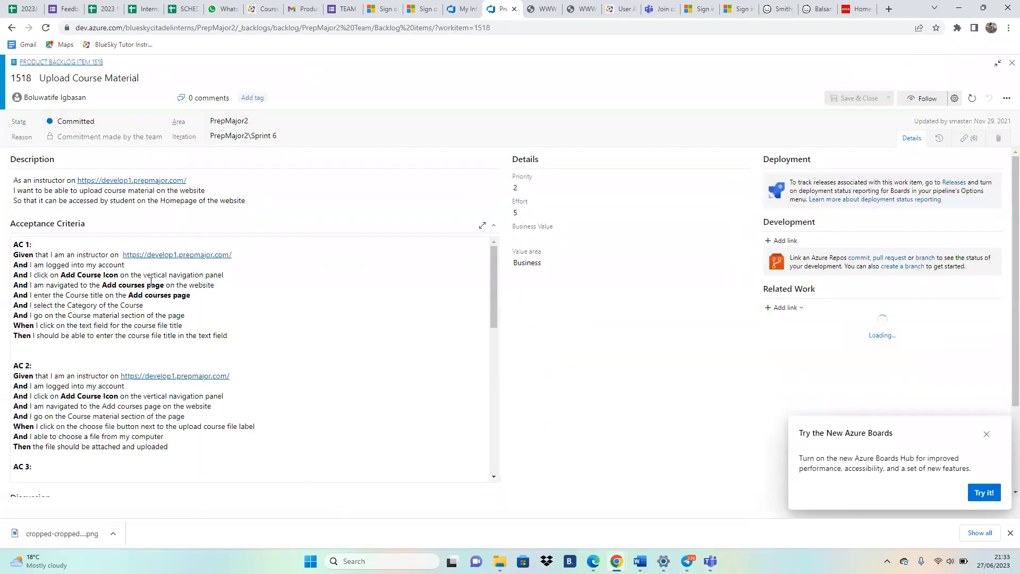
left_click(494, 318)
left_click_drag(494, 335, 470, 441)
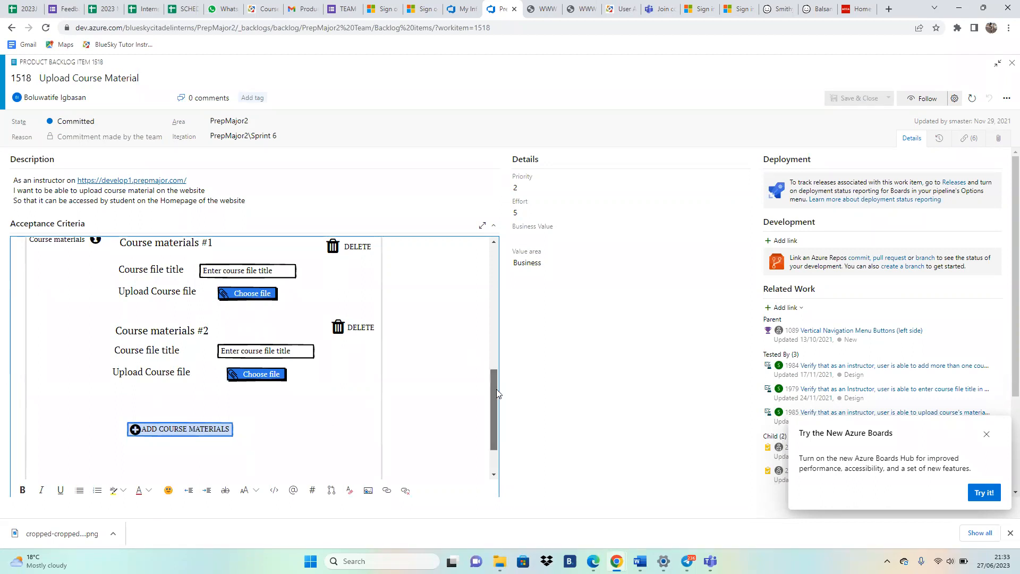
left_click_drag(497, 389, 495, 453)
mouse_move(499, 410)
left_mouse_down()
mouse_move(496, 299)
mouse_move(495, 429)
left_mouse_up()
left_click(282, 467)
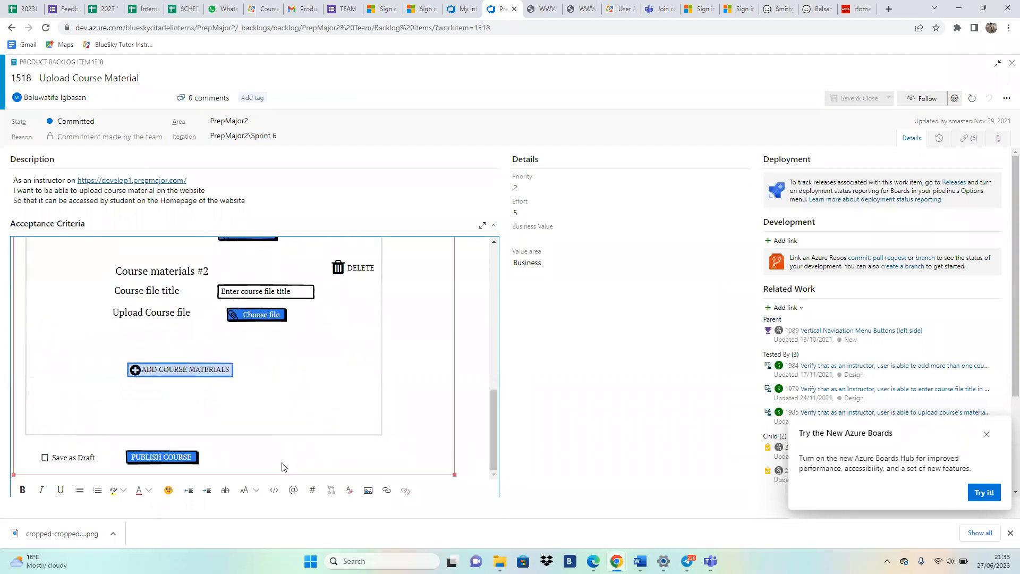
Step: Add several blank lines below the course materials mockup at the end of the acceptance criteria
left_click(467, 454)
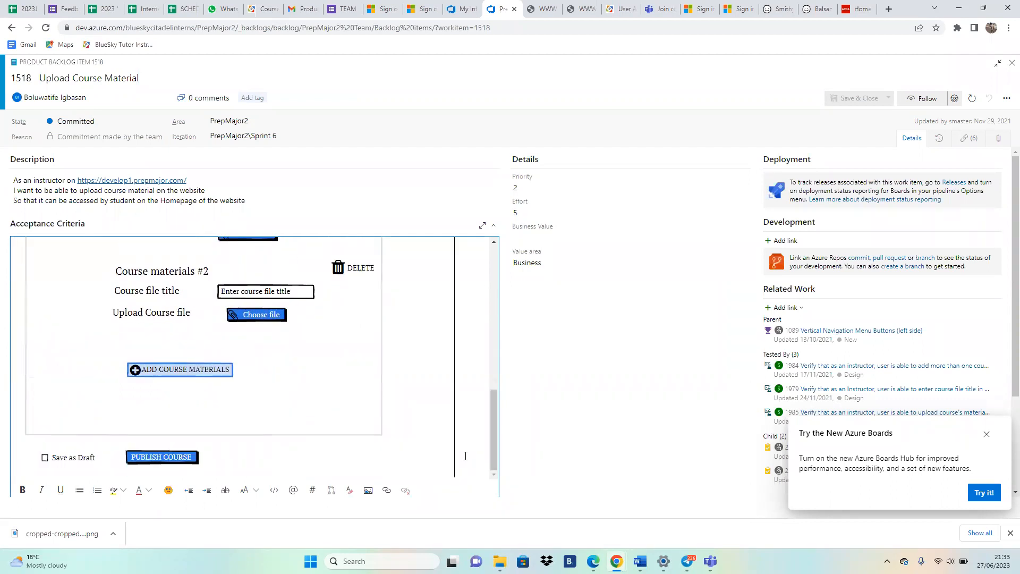
key("Return")
key("Return")
key("Return")
key("Return")
key("Return")
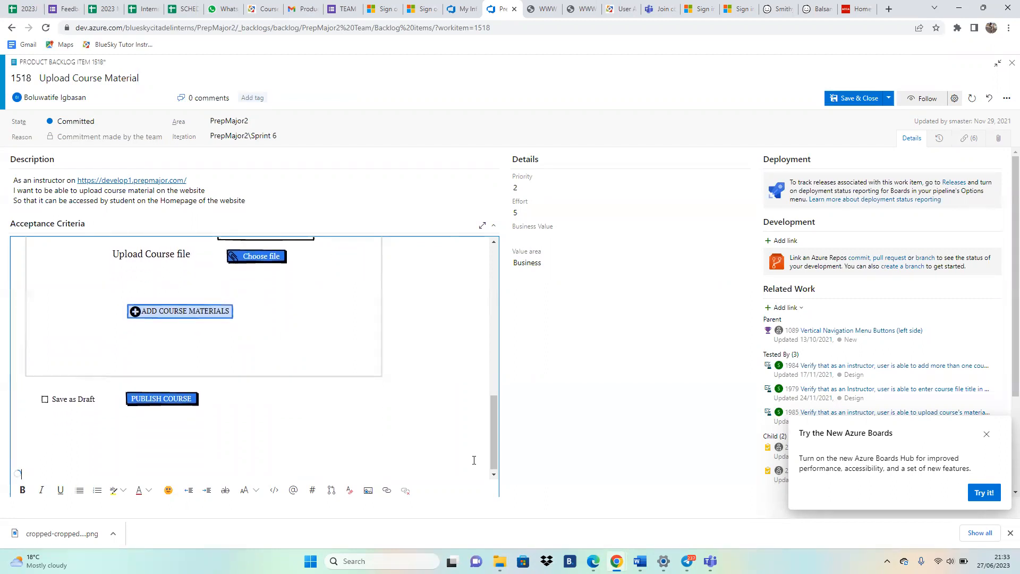
Step: Paste the copied header wireframe below the mockup in the acceptance criteria, view it and delete it
key("ctrl+v")
left_click_drag(494, 363, 514, 395)
left_click(413, 373)
key("Delete")
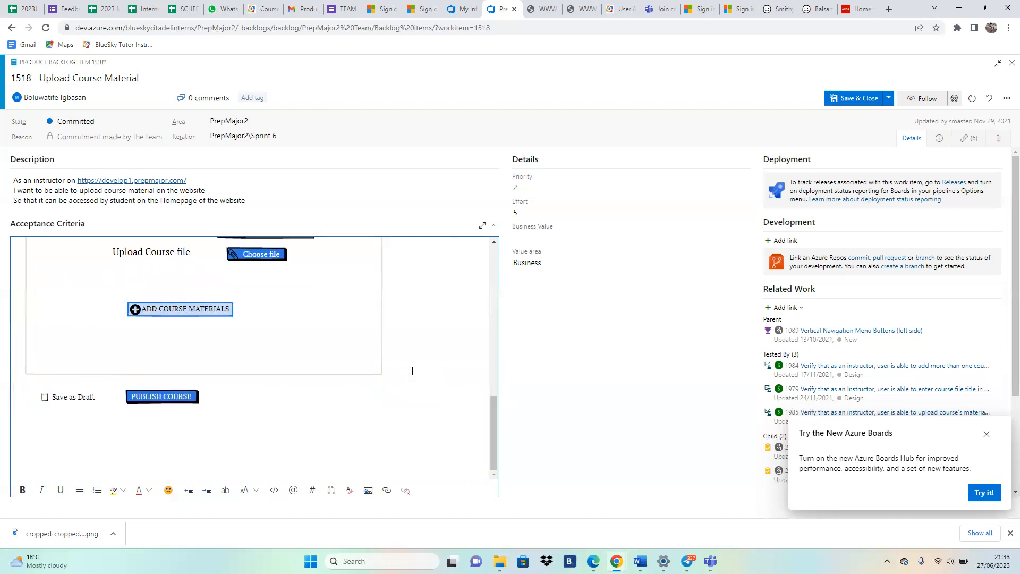
Step: Paste the Smithys Header image into the acceptance criteria once more, check its placement under the mockup and remove it
right_click(89, 463)
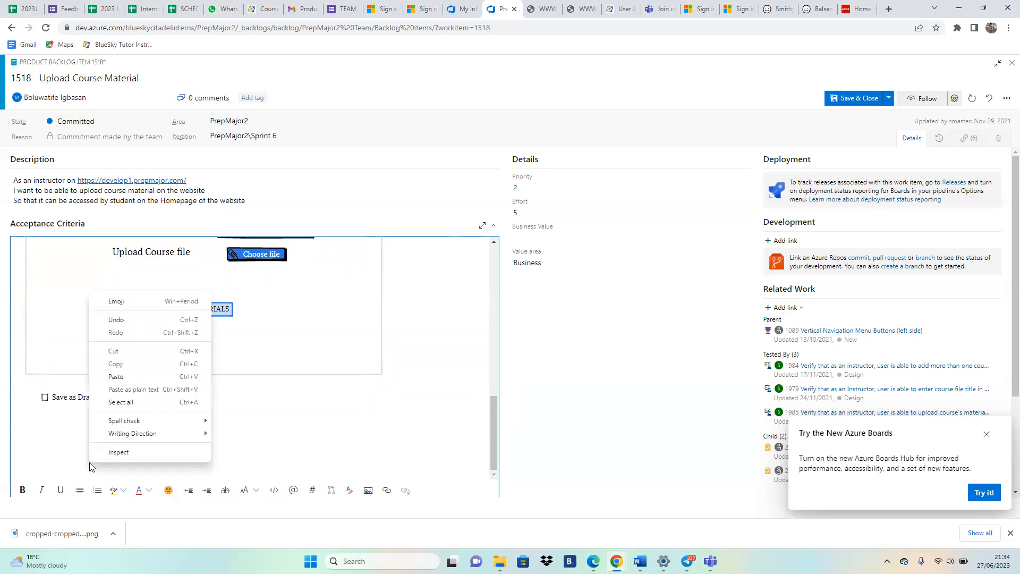
left_click(116, 378)
left_click_drag(493, 372, 478, 396)
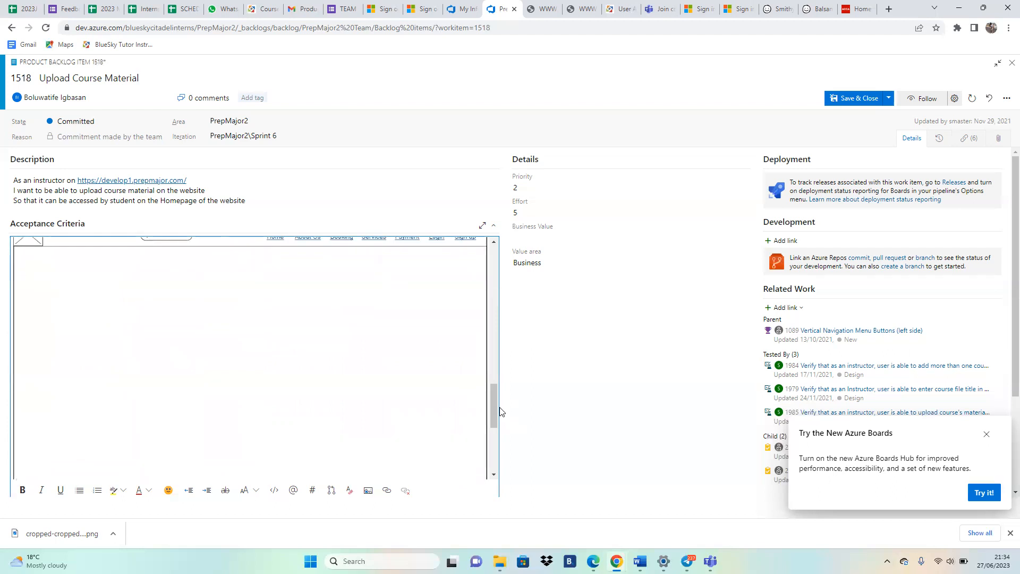
left_click(501, 411)
left_click(489, 406)
scroll(490, 407, "up", 3)
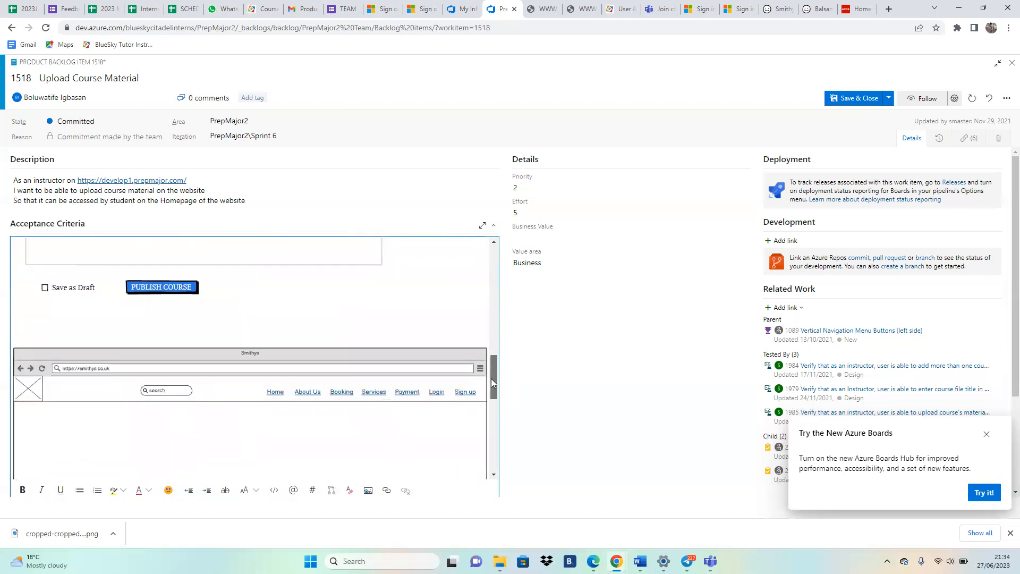
left_click(342, 363)
key("Delete")
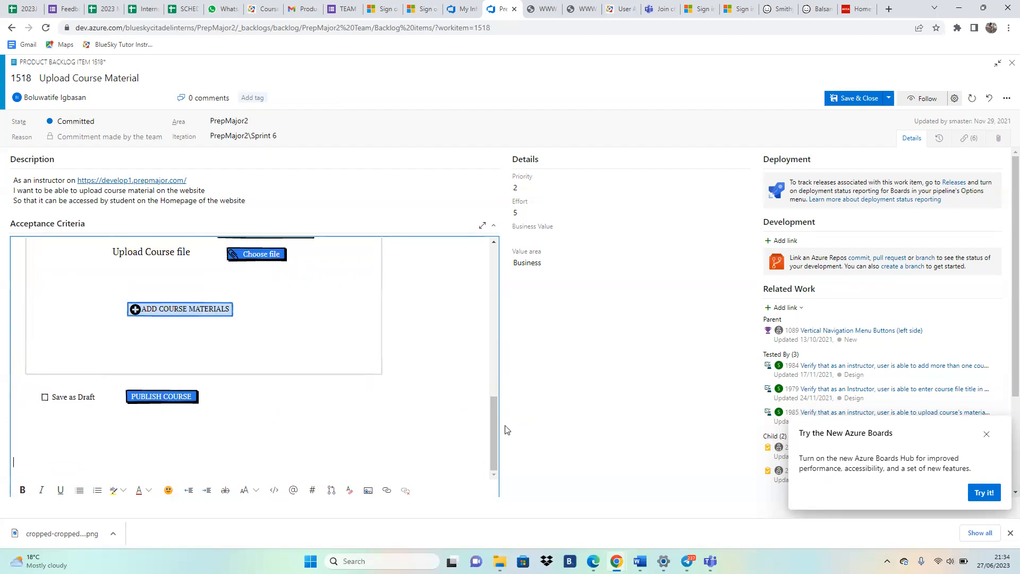
Step: Review the end of the acceptance criteria, then save and close the Upload Course Material backlog item
left_click_drag(494, 426, 484, 483)
scroll(313, 362, "up", 5)
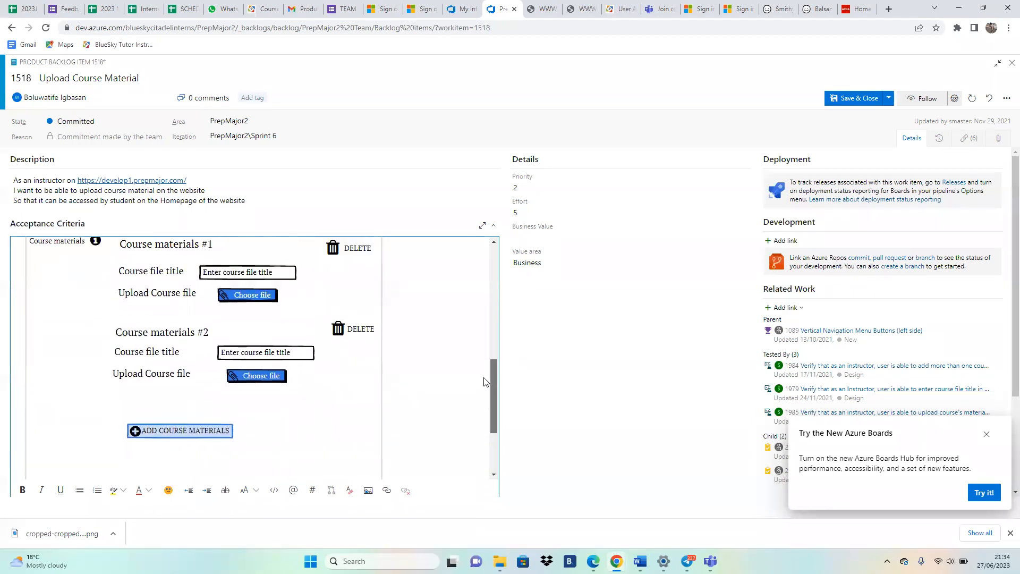
left_click(315, 386)
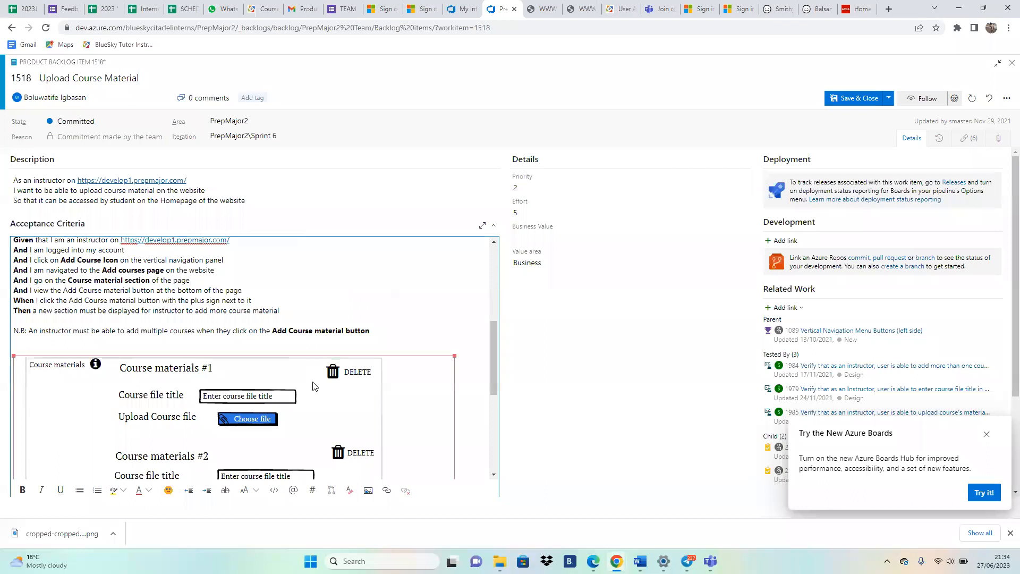
left_click(476, 338)
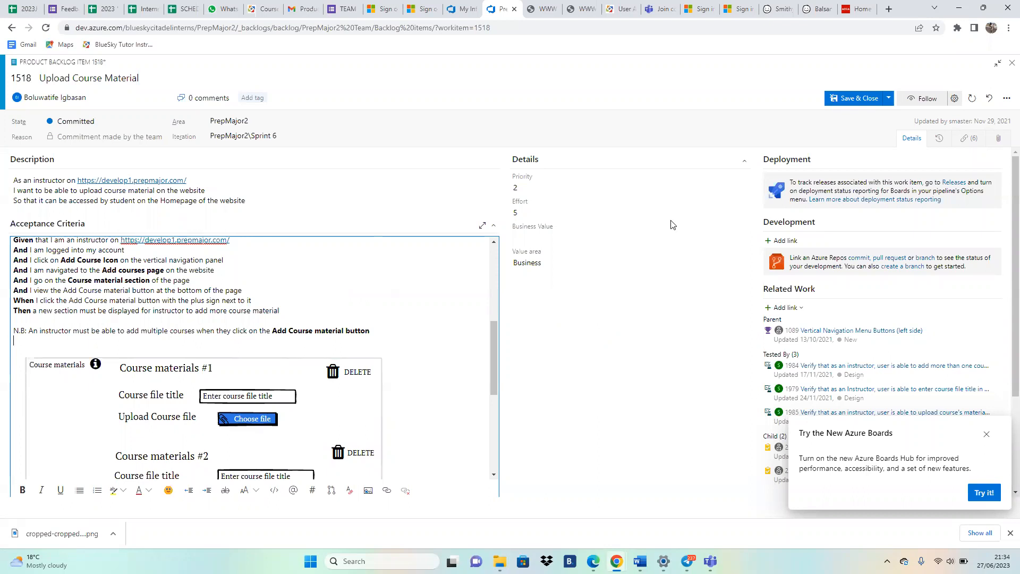
left_click(859, 99)
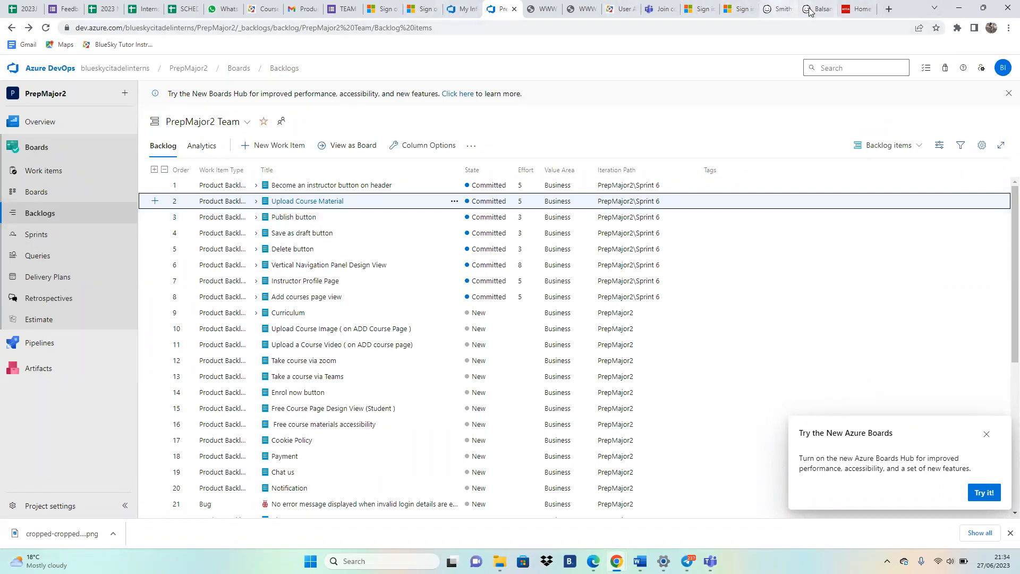
Step: Return to the Smithys Header wireframe in Balsamiq and take a snapshot of the project
left_click_drag(809, 11, 773, 9)
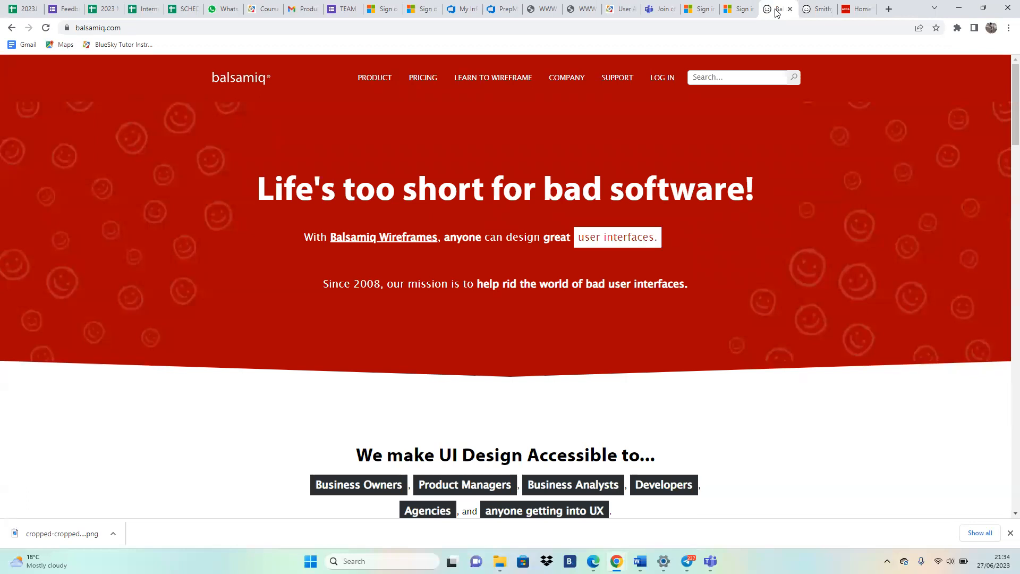
left_click(819, 13)
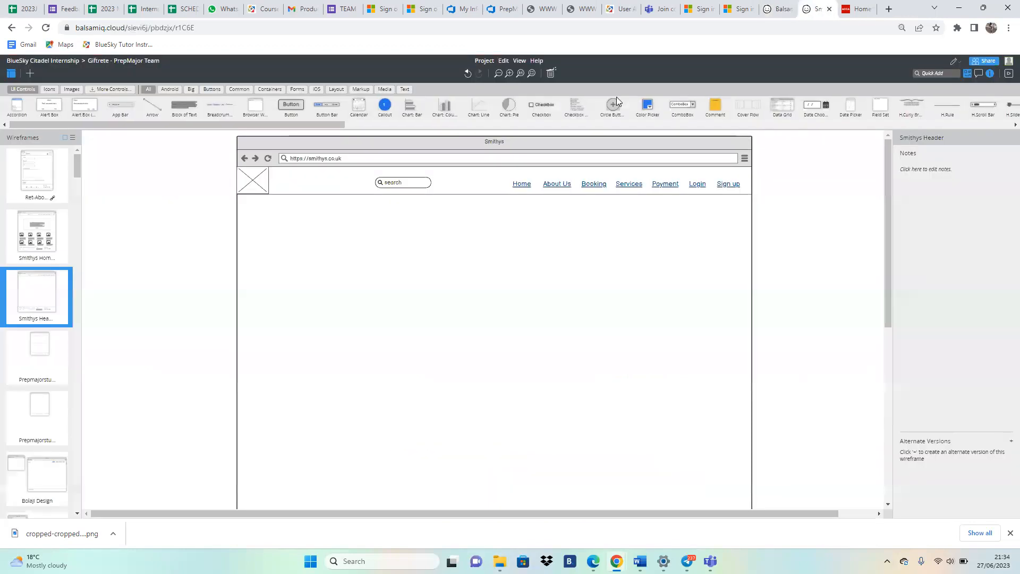
left_click_drag(890, 176, 866, 158)
left_click(484, 62)
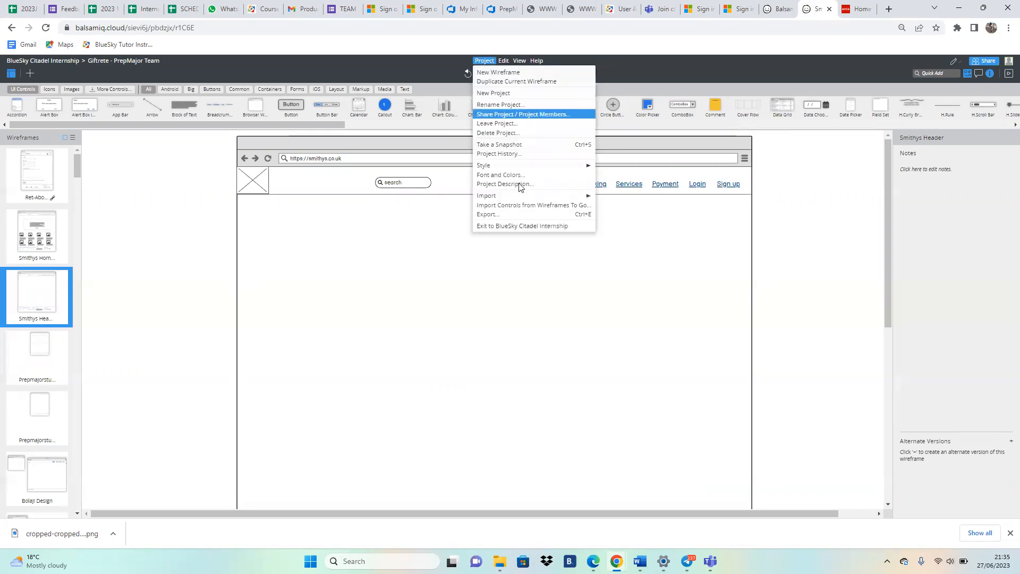
left_click(515, 146)
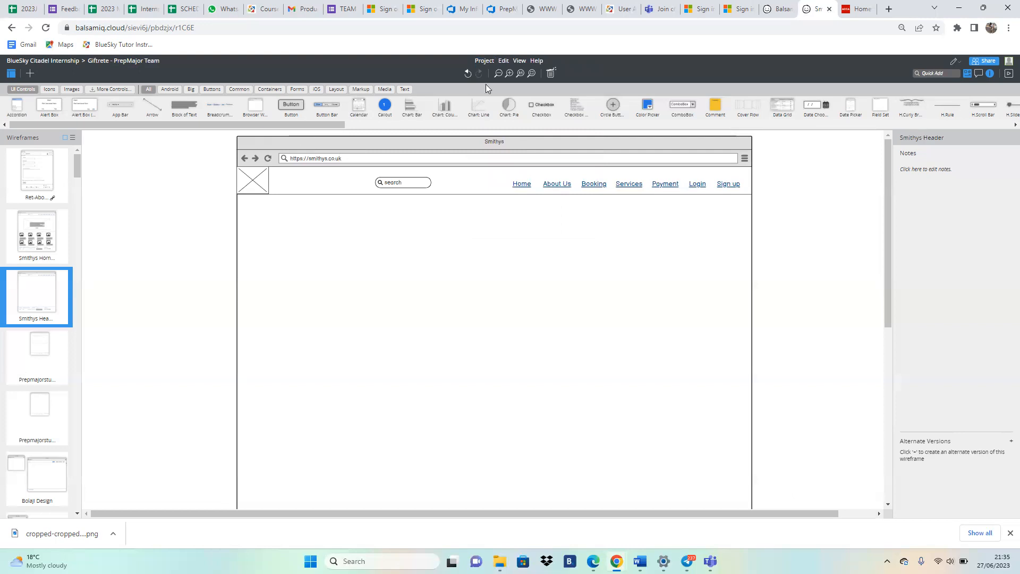
Step: Export only the current Smithys Header wireframe as a High-Res PNG, view the downloaded image and close it
left_click(484, 61)
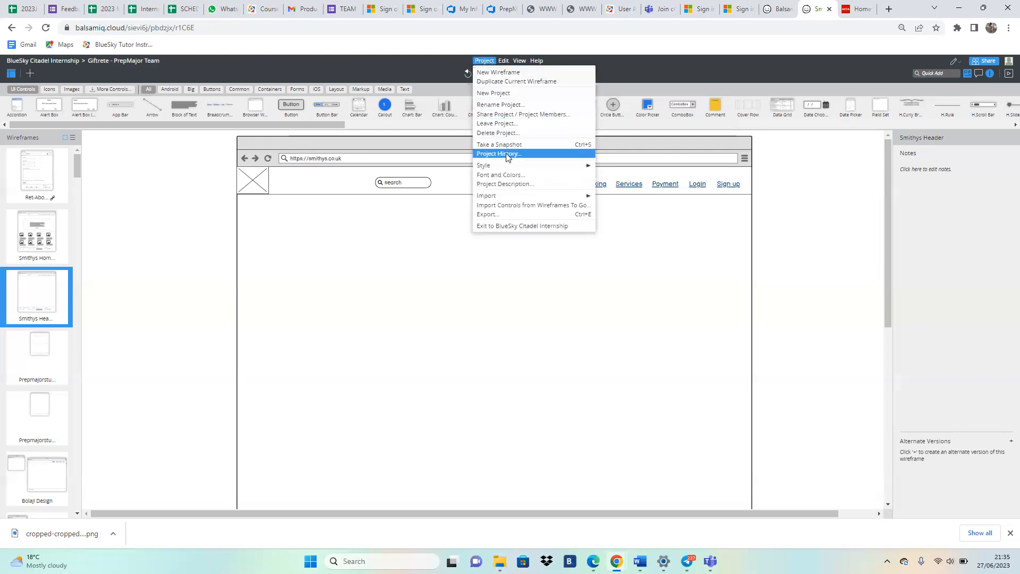
left_click(505, 217)
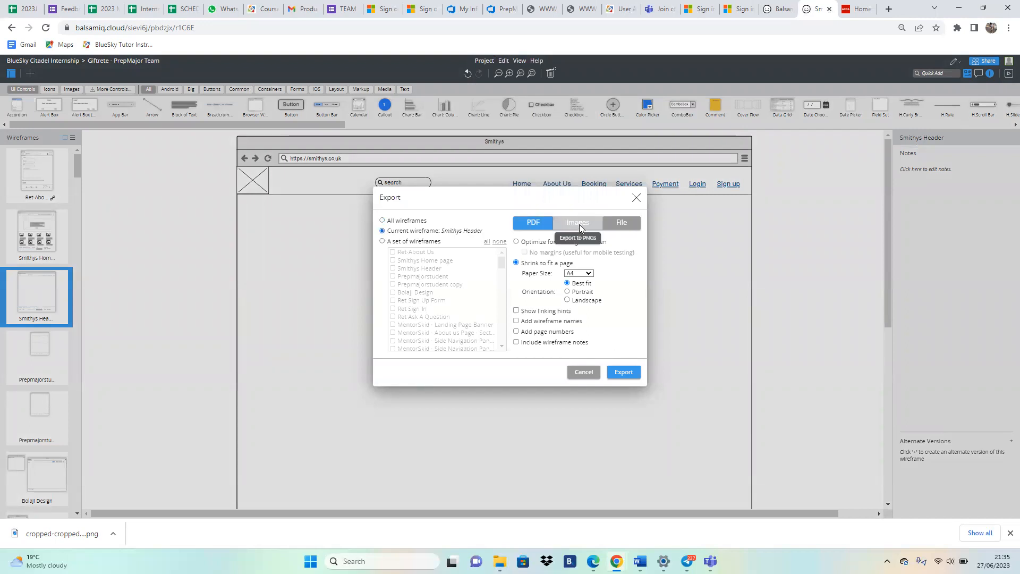
left_click(580, 224)
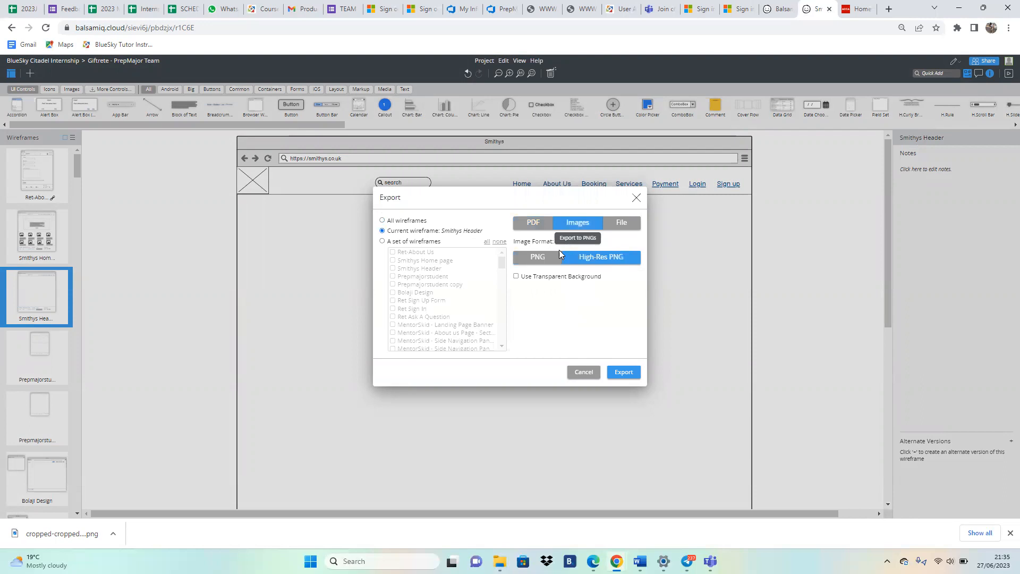
left_click(623, 372)
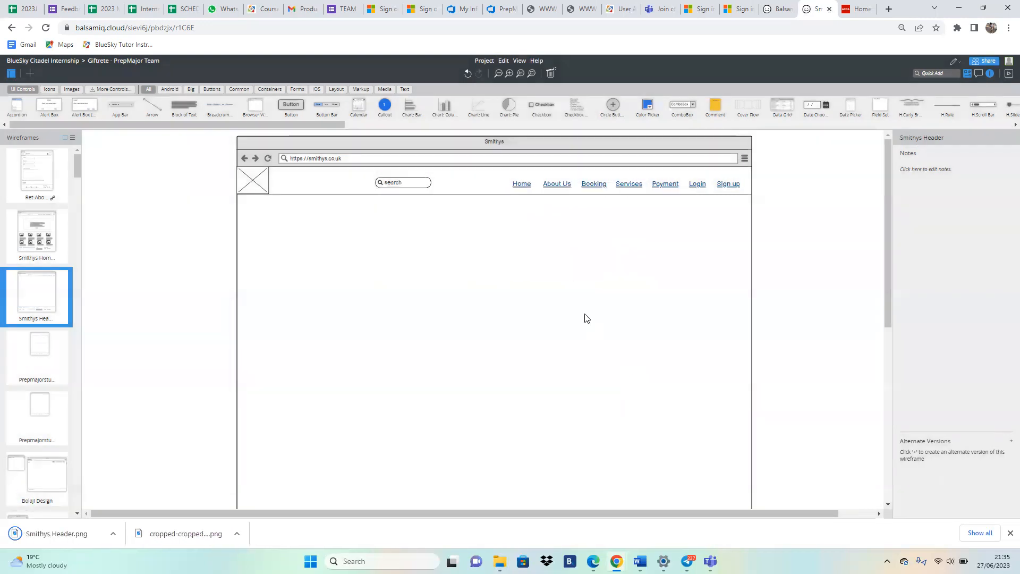
left_click(45, 534)
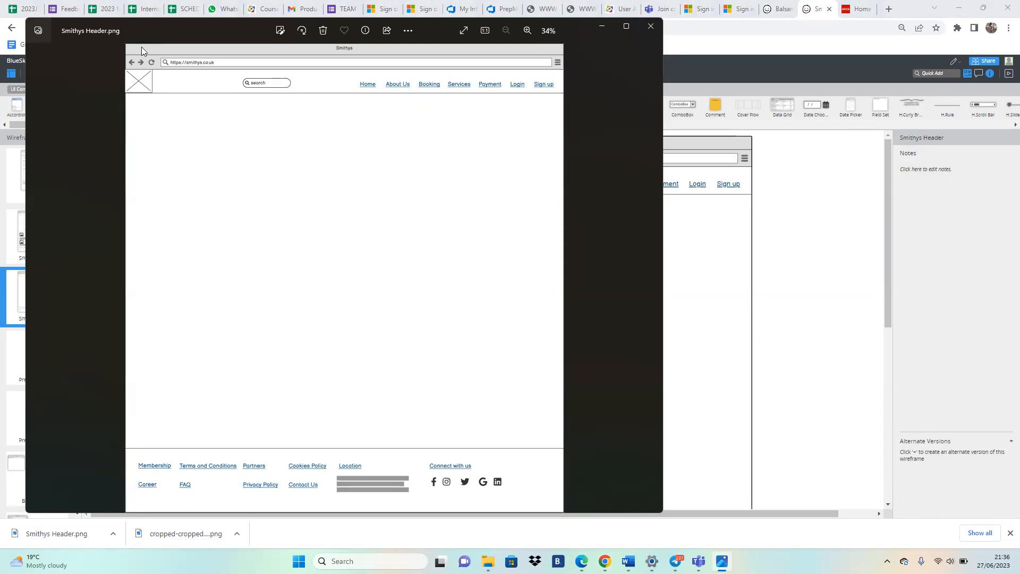
left_click(650, 27)
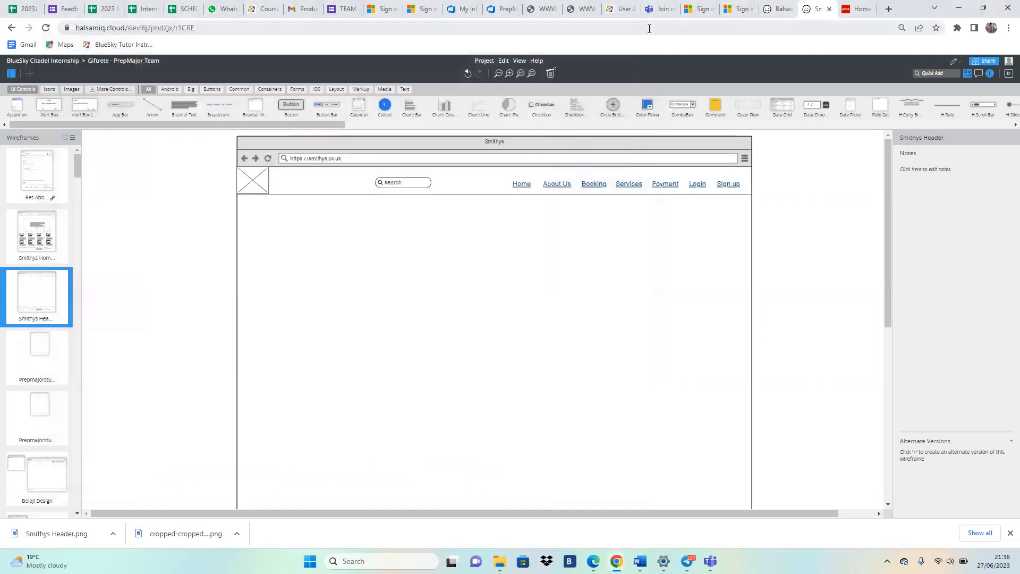
left_click(504, 61)
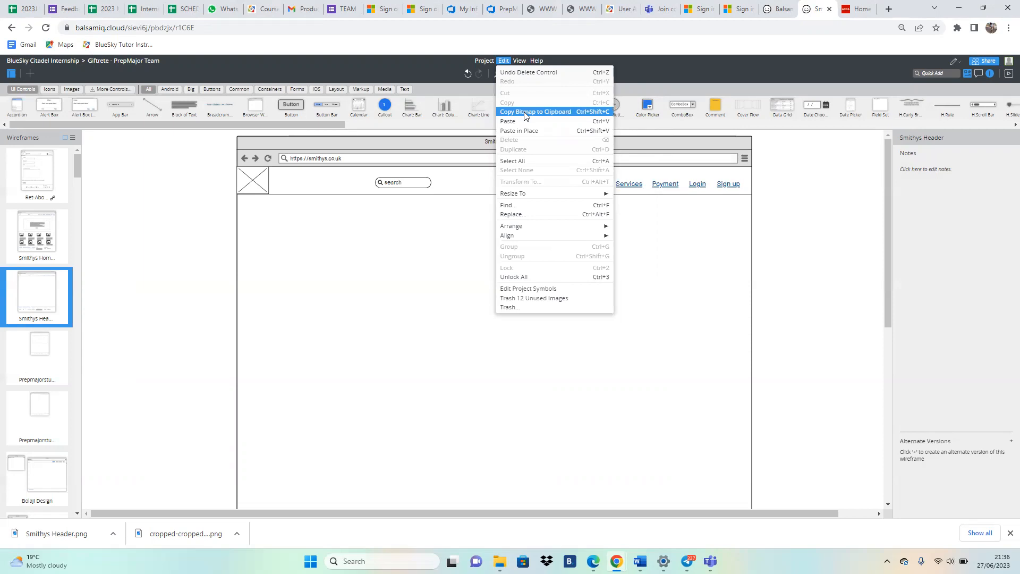
left_click(801, 198)
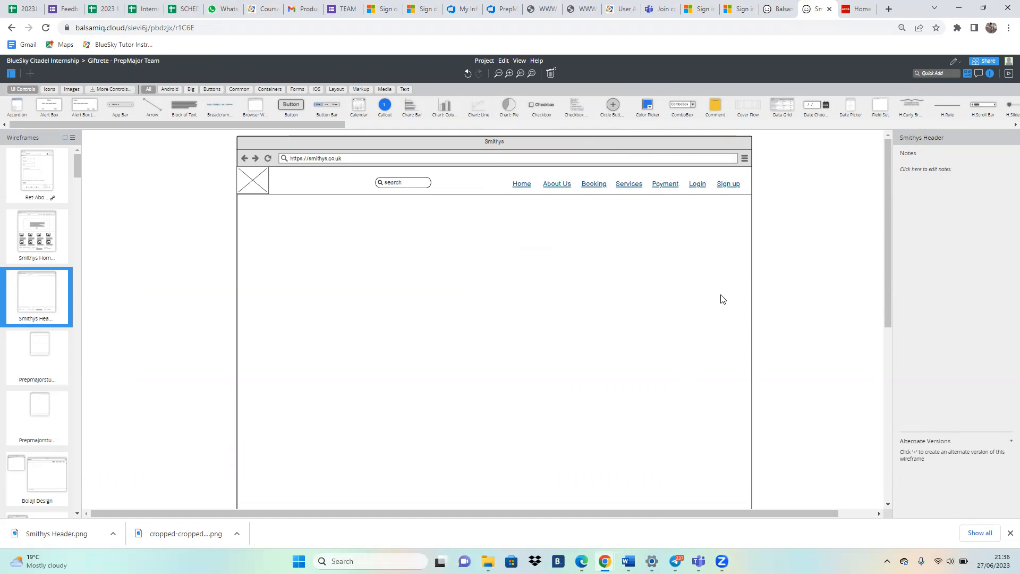
Step: Present the Smithys Header wireframe in full screen
left_click(723, 299)
left_click(1006, 76)
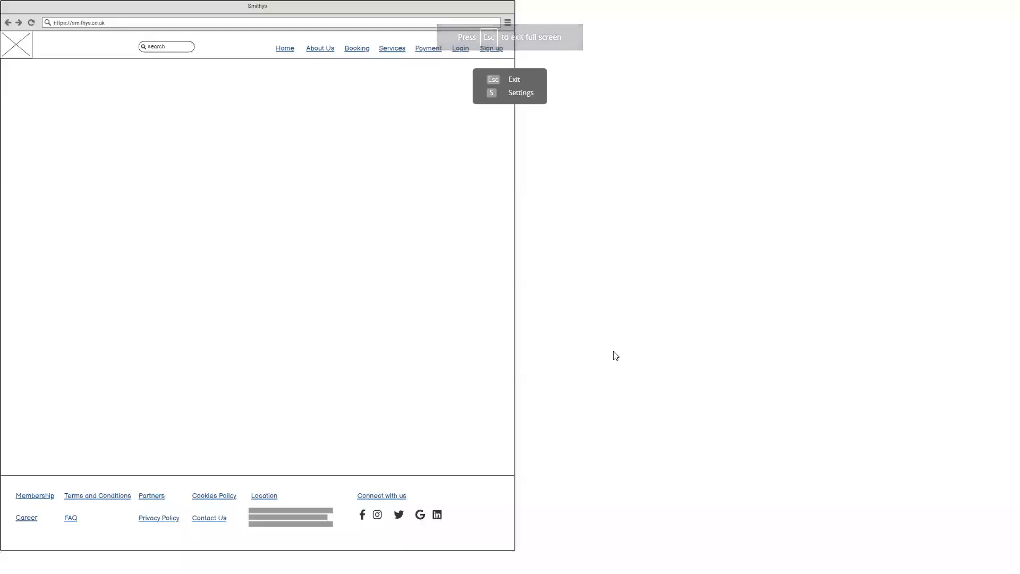
Step: Exit the presentation and try the Smithys Header wireframe's Home link in the editor, returning to the header wireframe
left_click(614, 354)
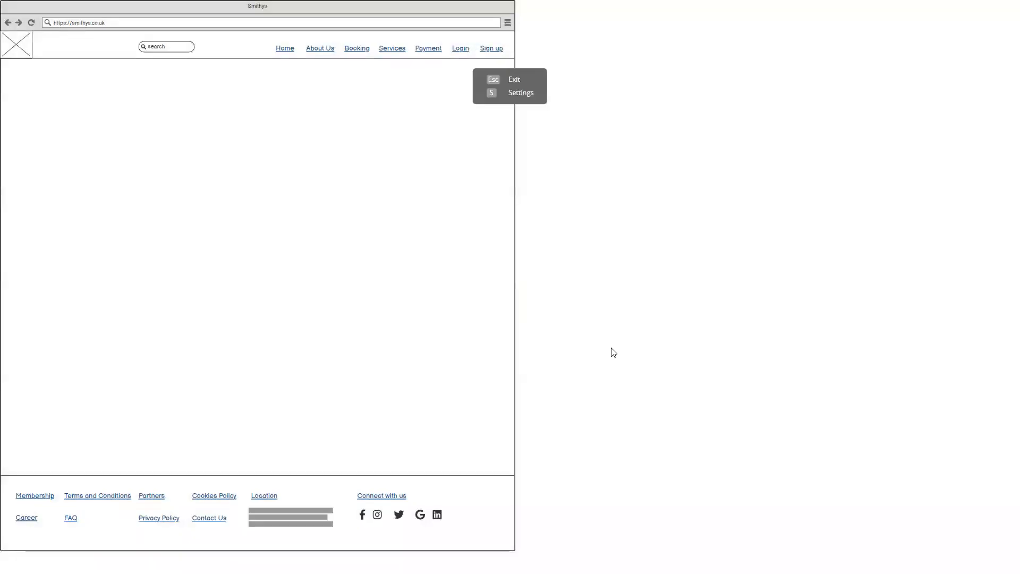
key("Escape")
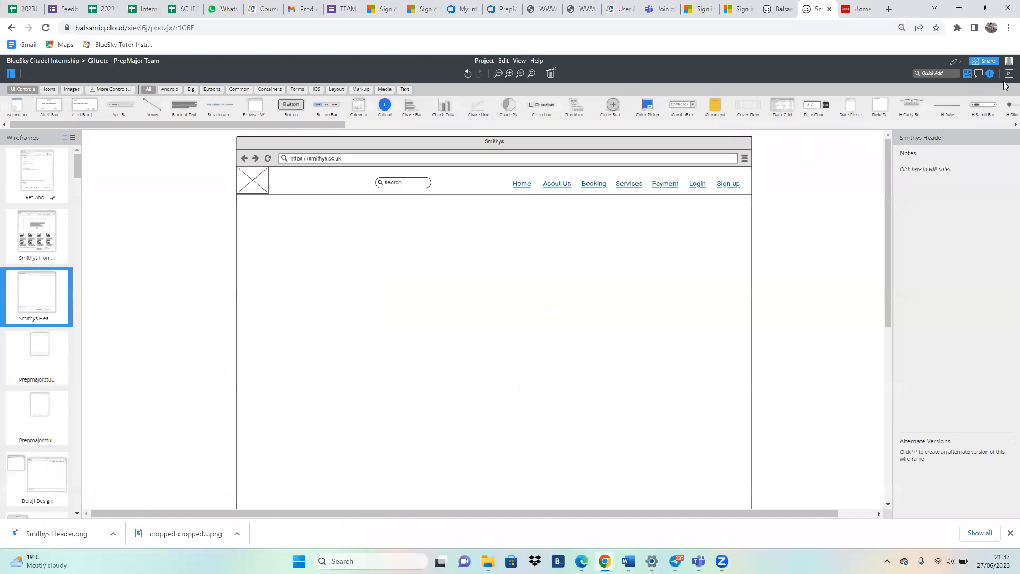
double_click(518, 188)
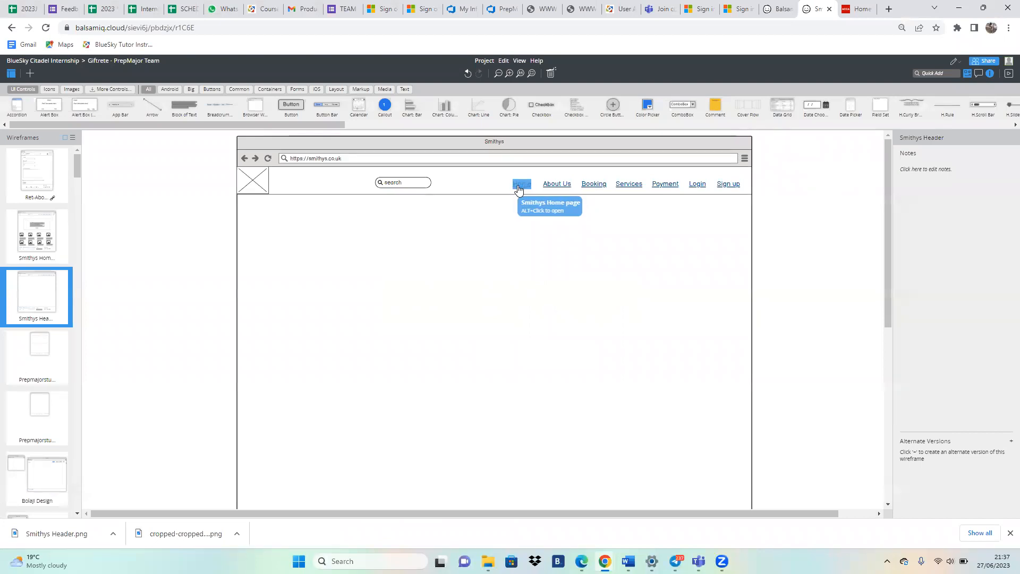
left_click(519, 187, "alt")
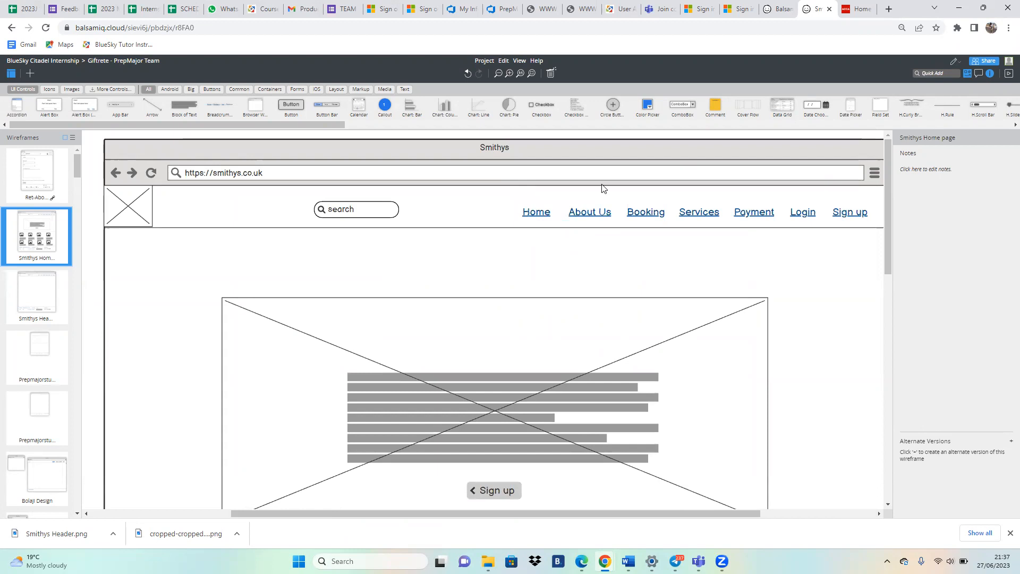
left_click(37, 311)
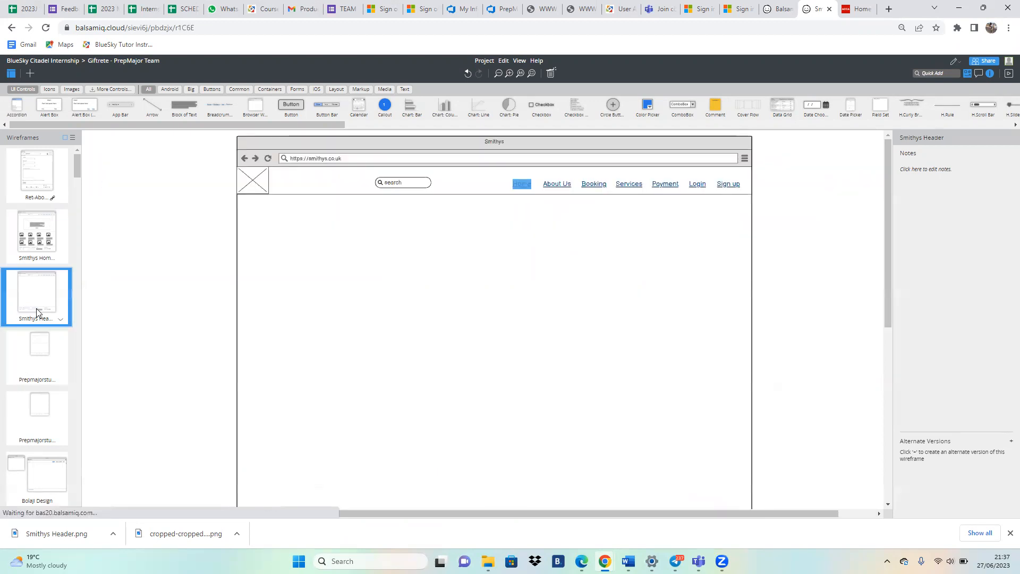
Step: Present the Smithys Header wireframe full screen in User Test mode, test the Home link between both pages, and exit
left_click(1005, 78)
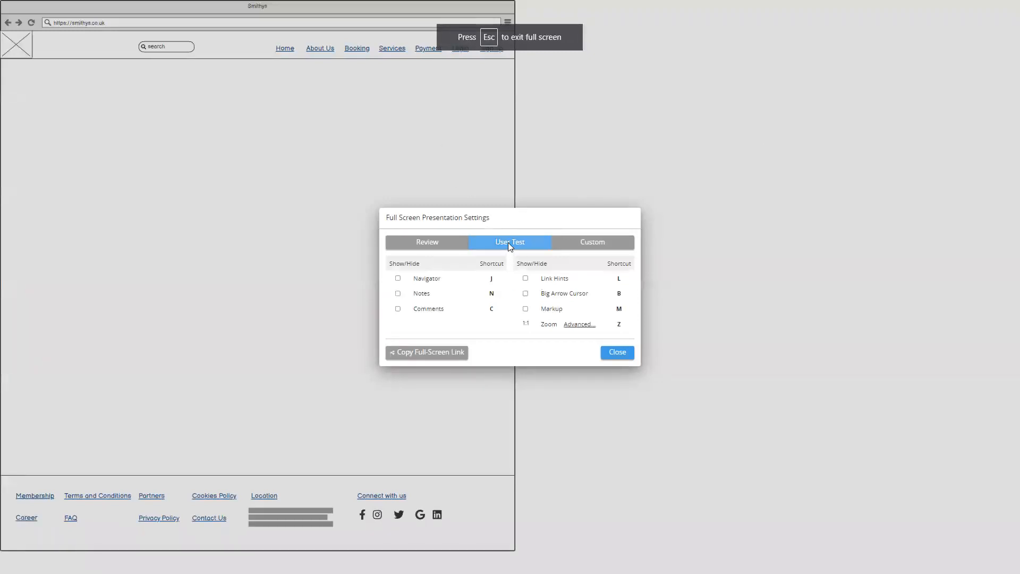
left_click(618, 352)
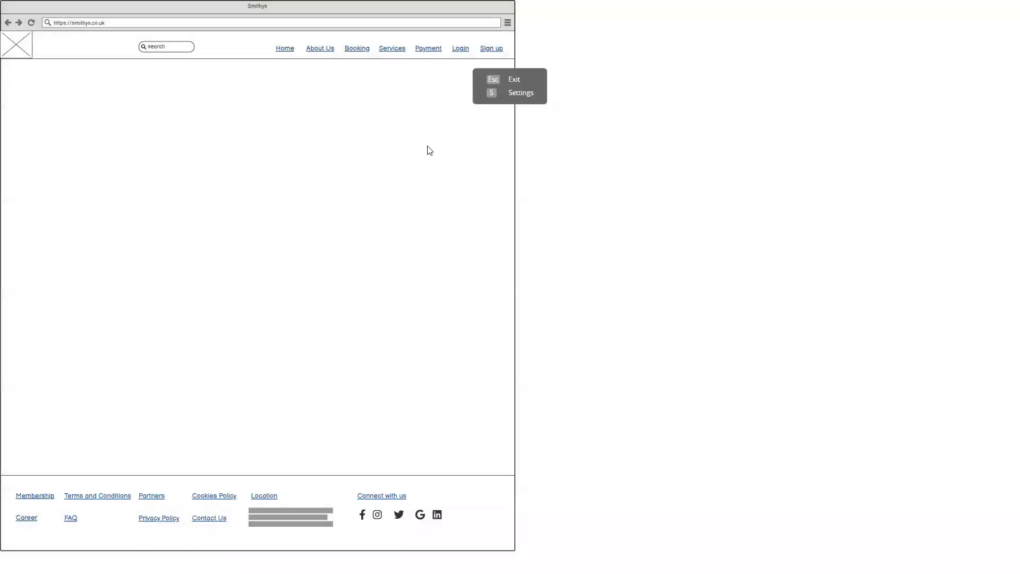
left_click(286, 49)
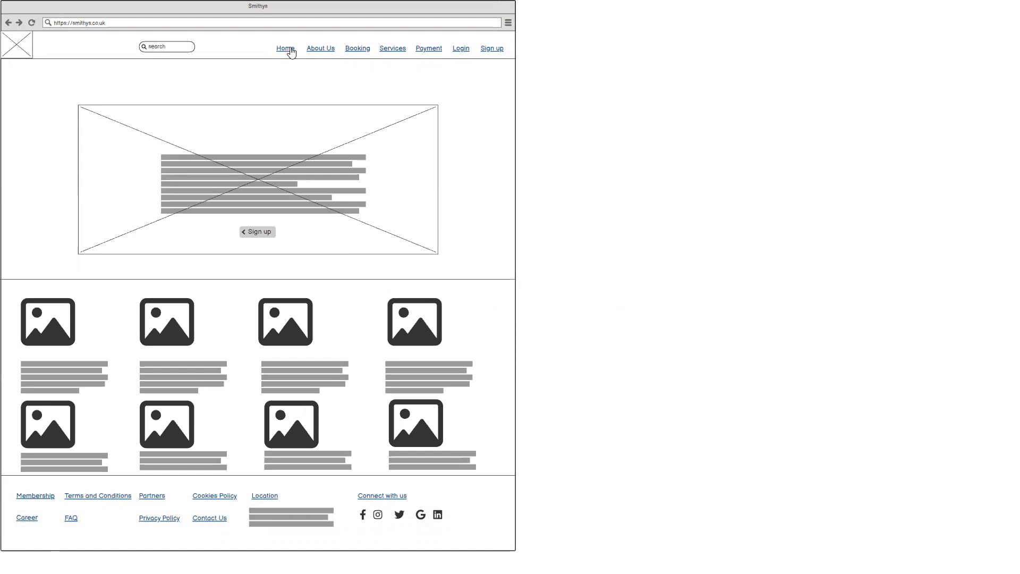
mouse_move(241, 2)
left_click(285, 49)
left_click(285, 48)
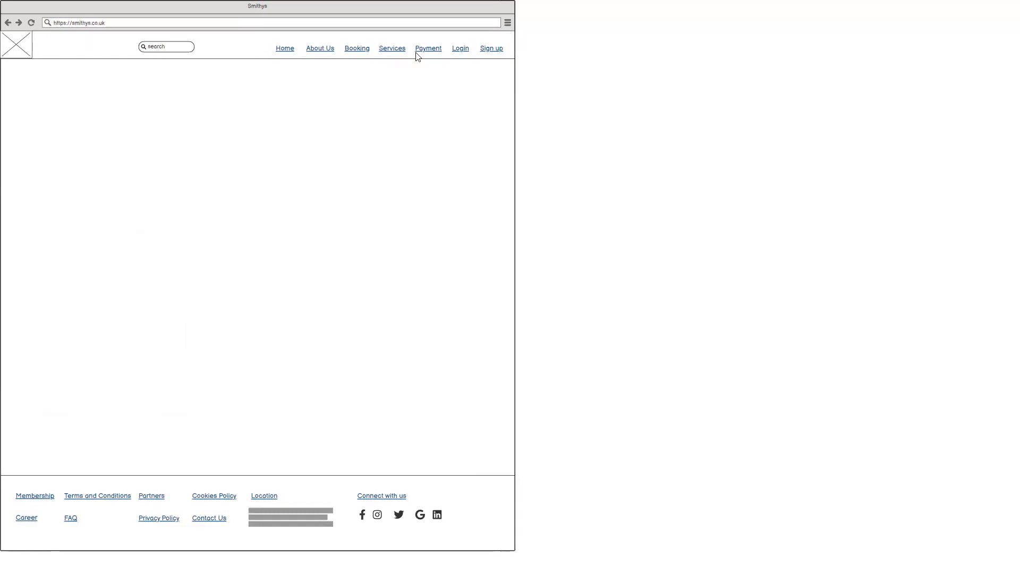
left_click(283, 50)
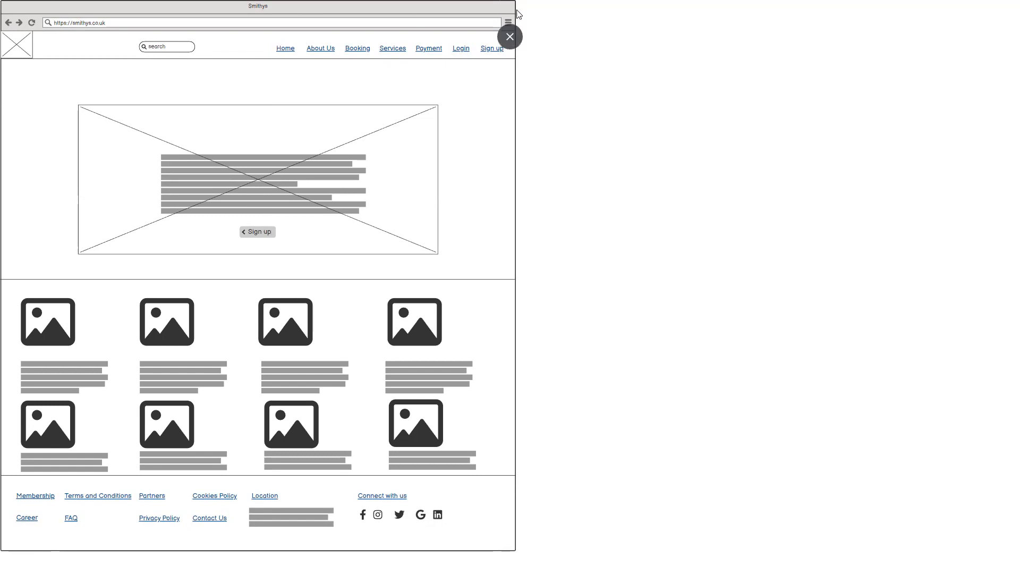
left_click(510, 37)
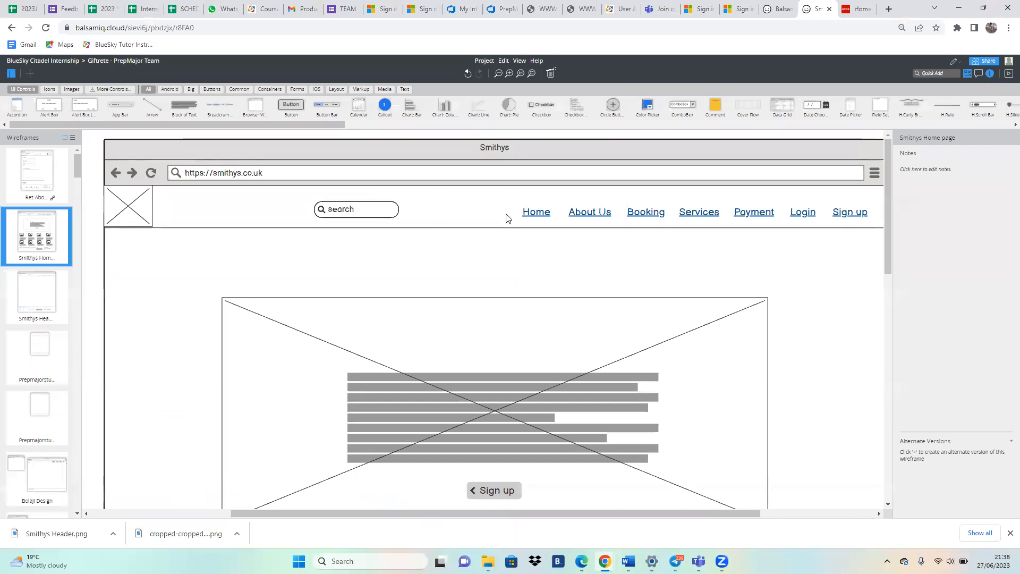
Step: Copy the Smithys Home page wireframe as a bitmap and paste it into the Chat us backlog item's Acceptance Criteria in Azure DevOps
left_click(506, 62)
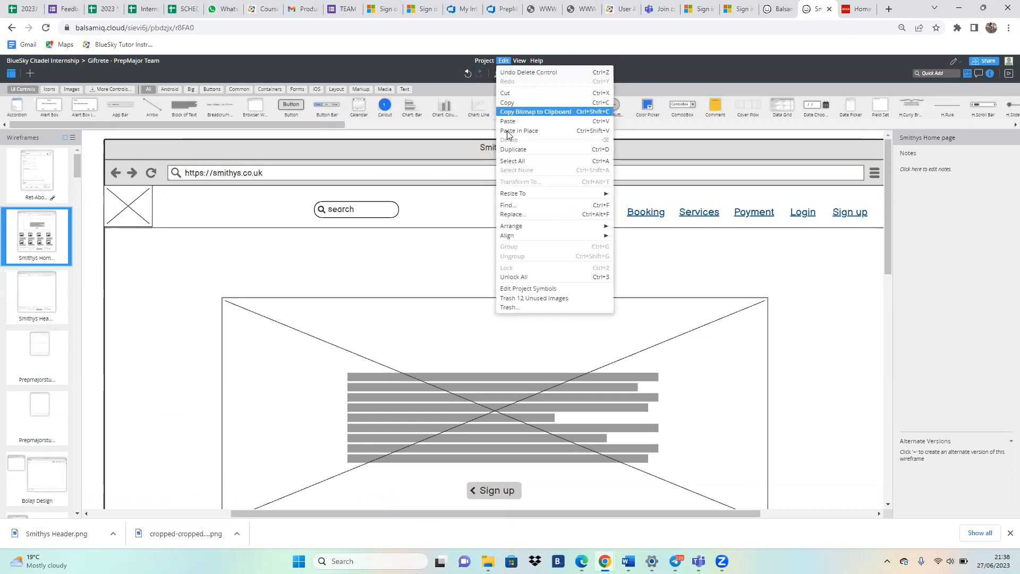
left_click(511, 112)
left_click(500, 9)
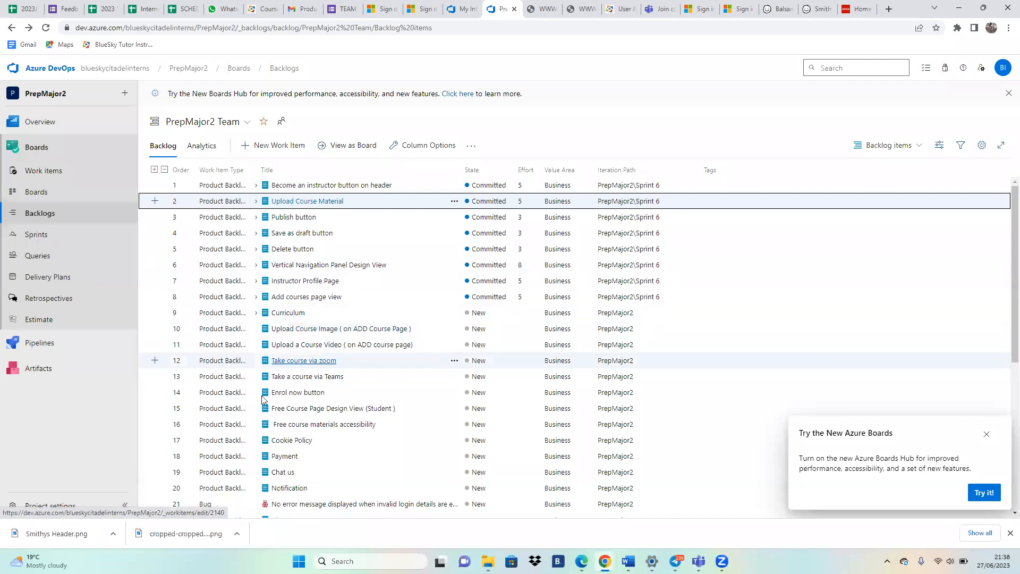
left_click(282, 473)
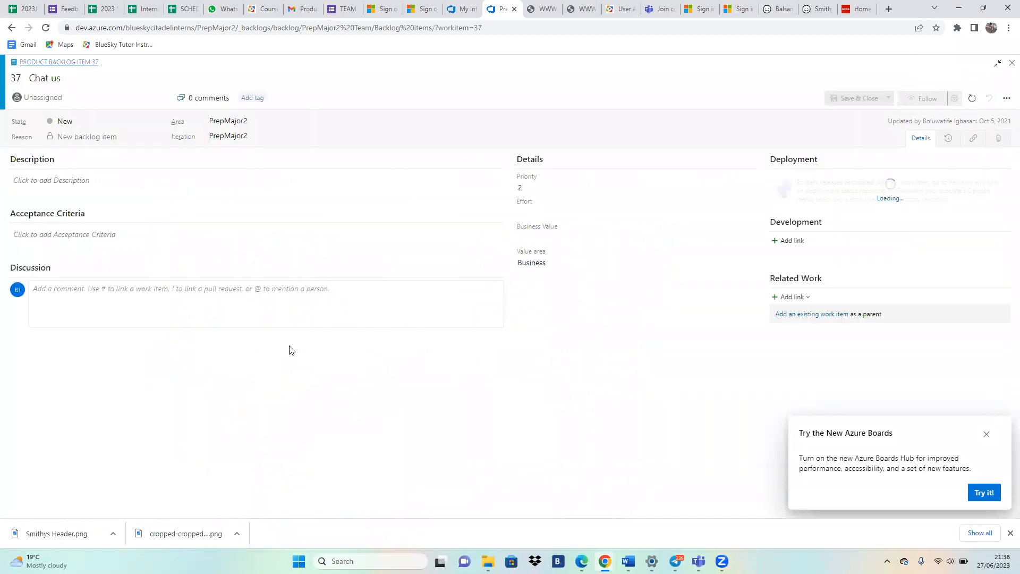
left_click(212, 306)
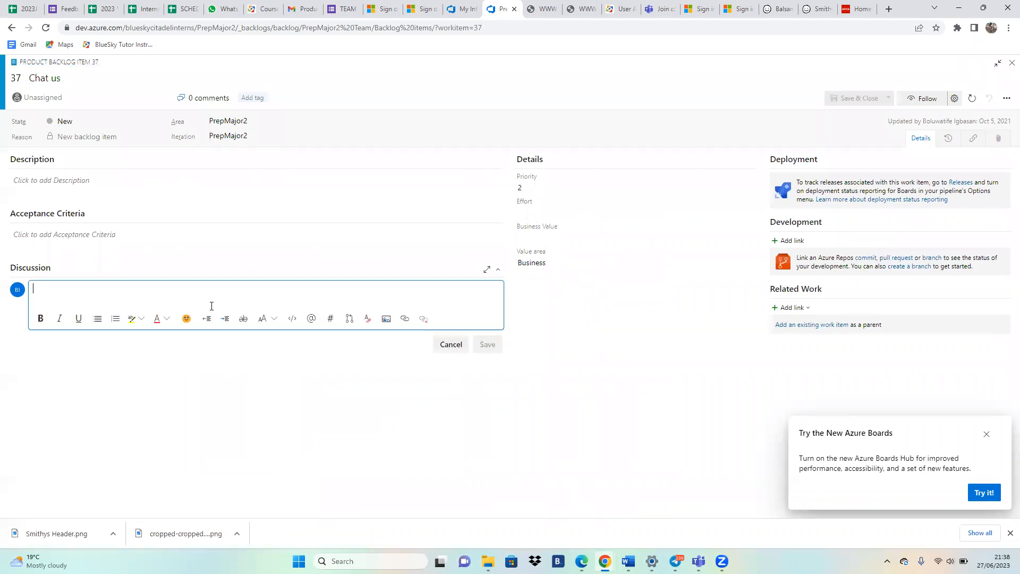
left_click(170, 243)
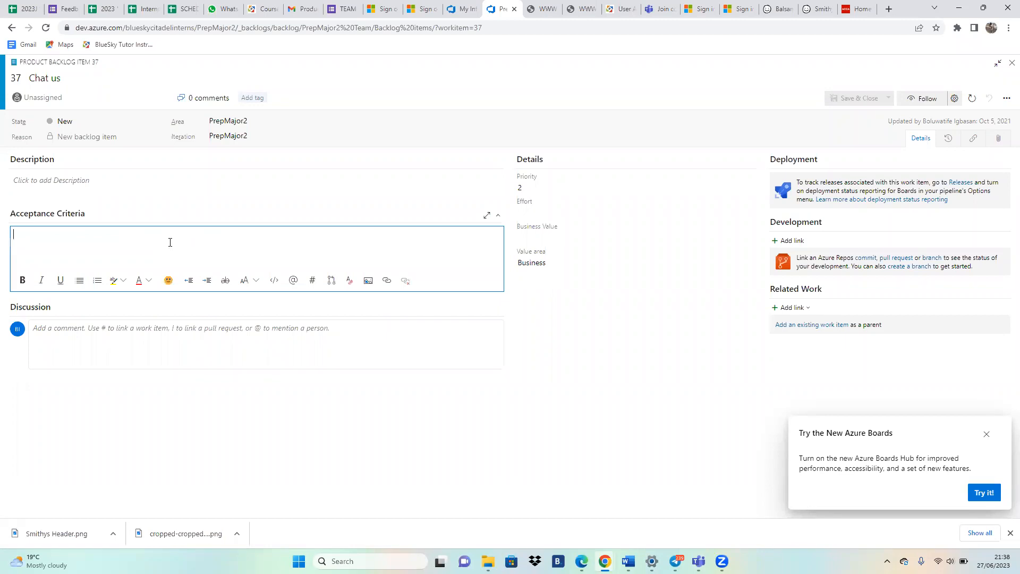
right_click(155, 242)
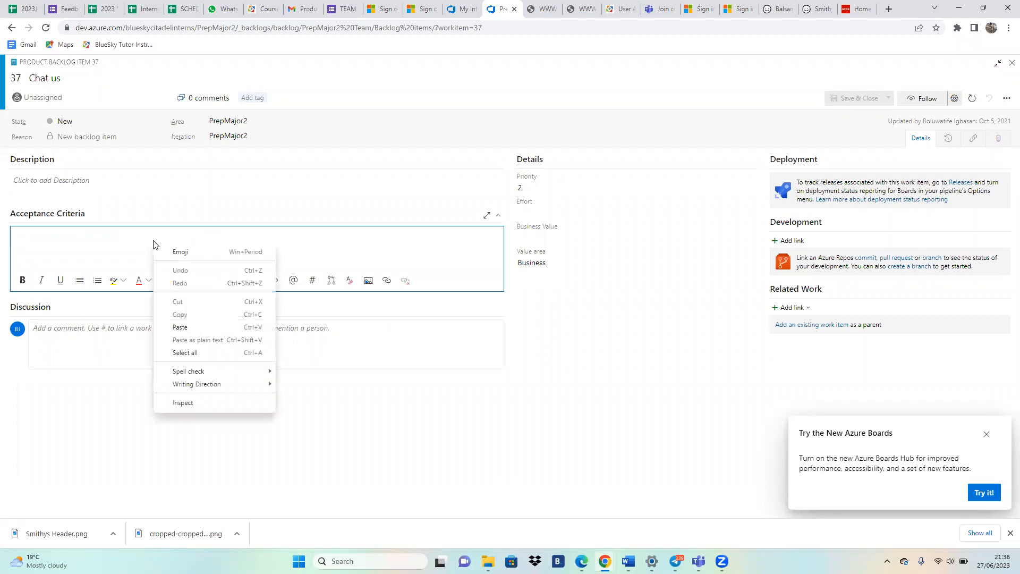
left_click(182, 327)
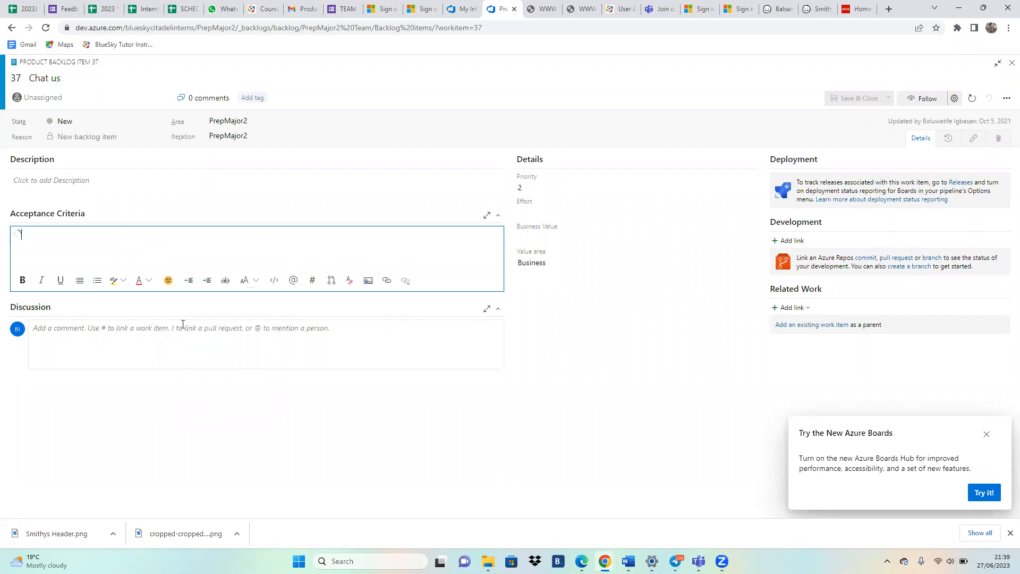
left_click(183, 324)
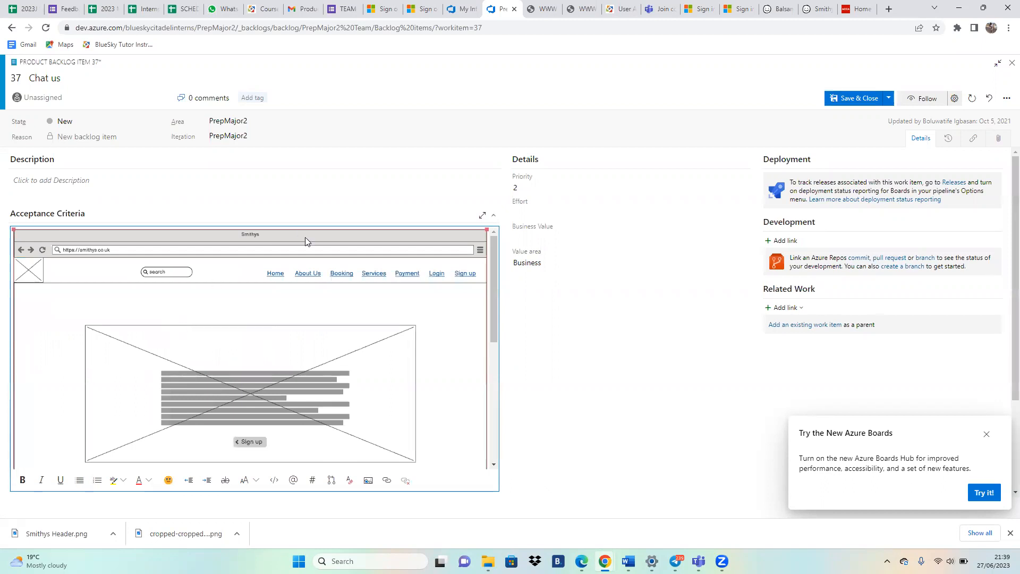
Step: Delete the pasted wireframe image from the Acceptance Criteria and return to the Smithys Home page wireframe in Balsamiq
left_click(535, 345)
left_click(443, 309)
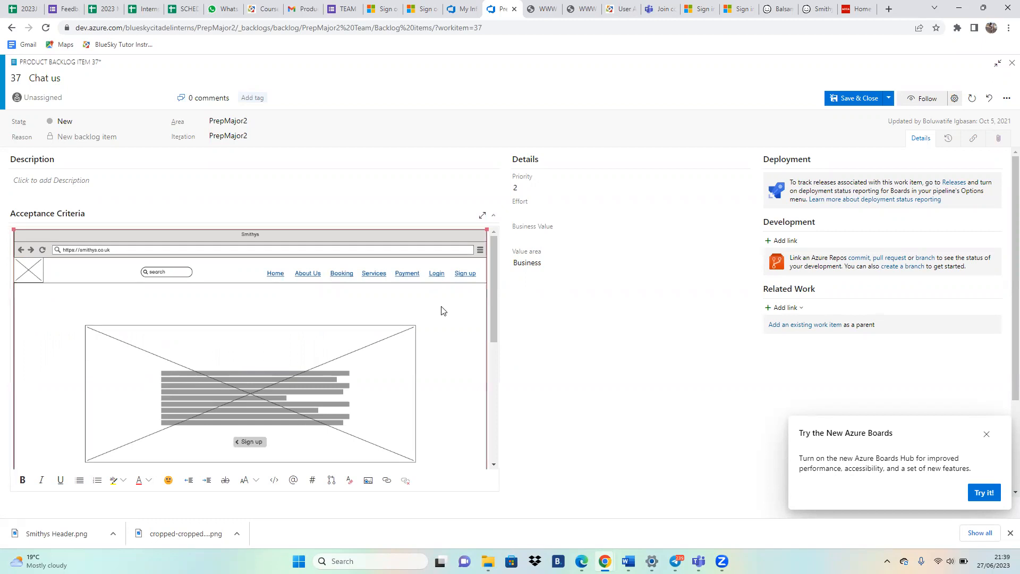
key("Delete")
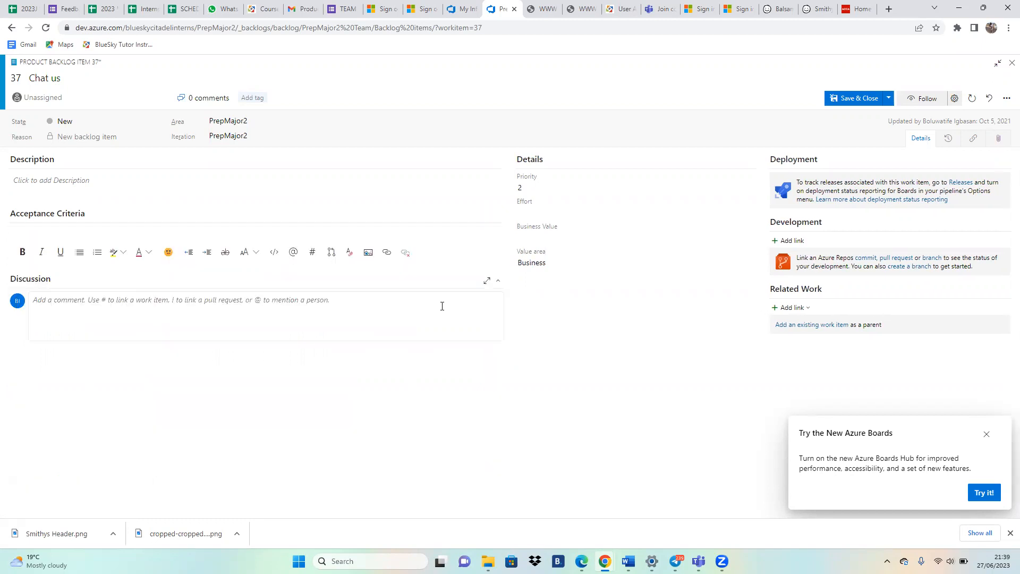
left_click(652, 167)
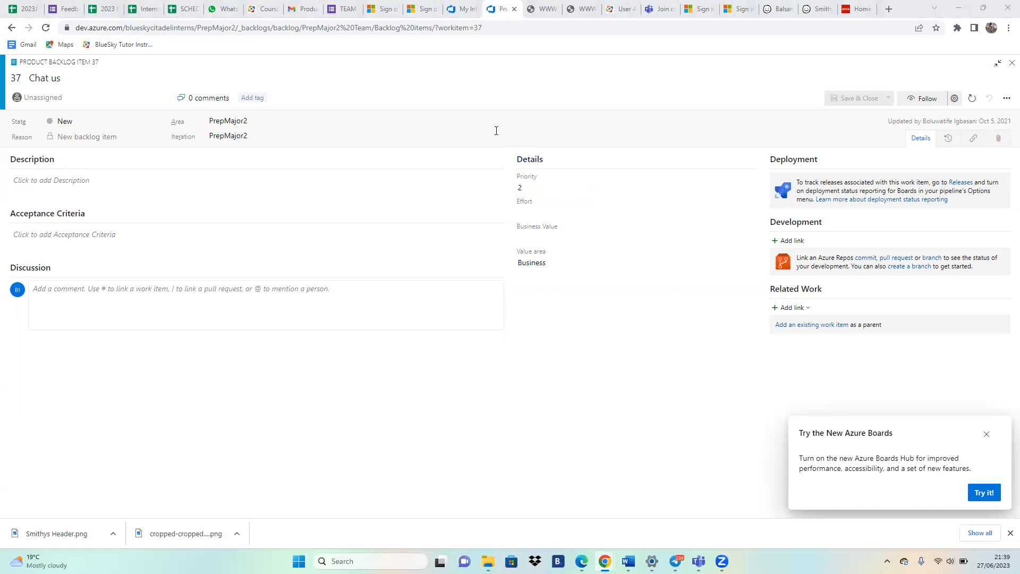
left_click(768, 9)
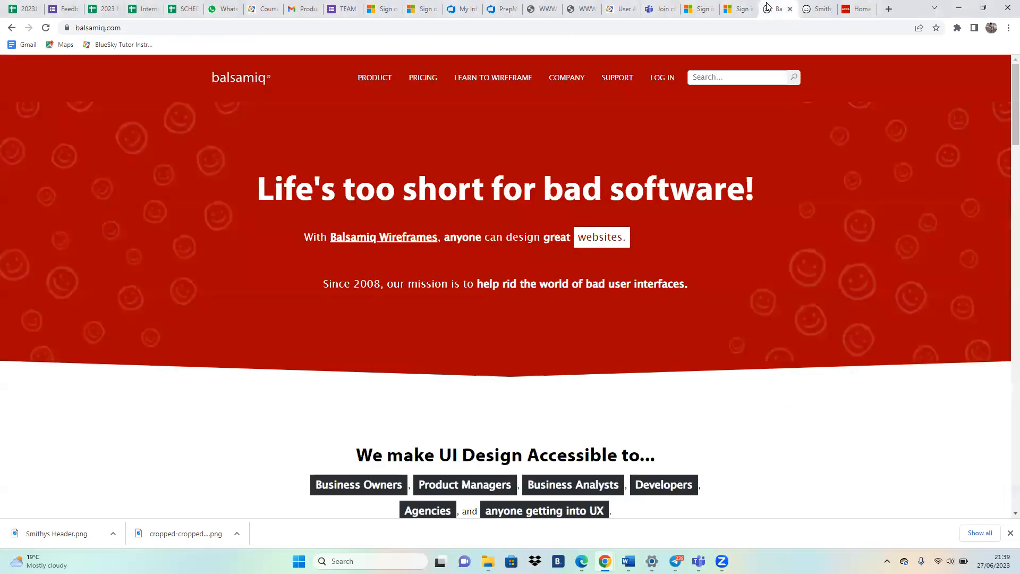
left_click(804, 7)
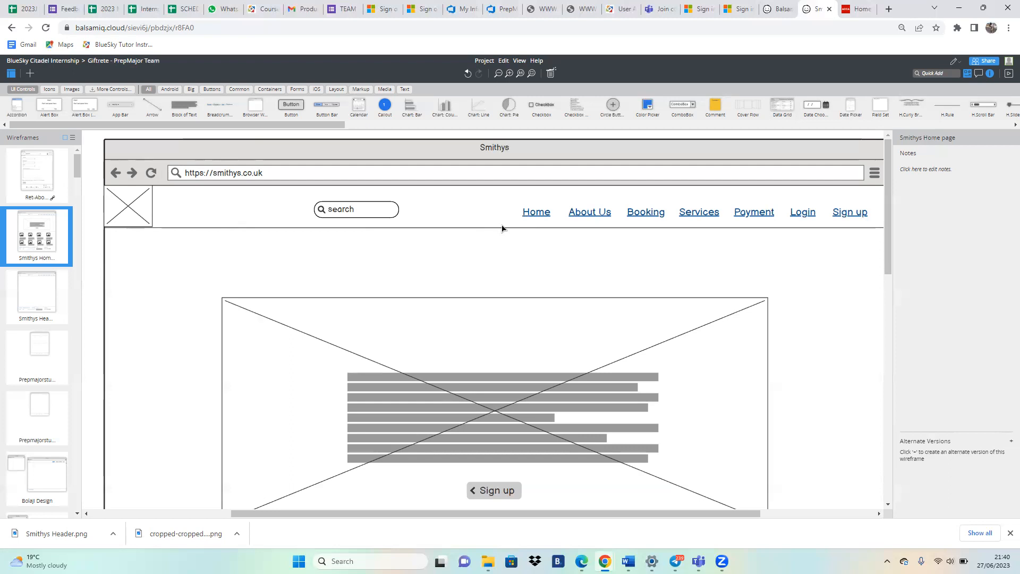
left_click(109, 224)
scroll(165, 252, "down", 1)
left_click_drag(164, 247, 200, 261)
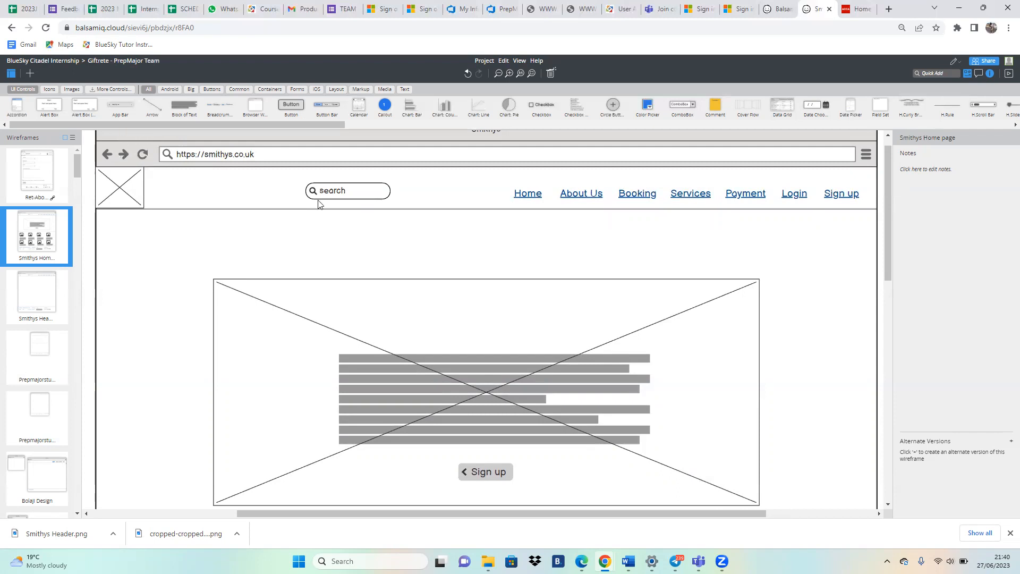
left_click(595, 290)
scroll(596, 290, "left", 4)
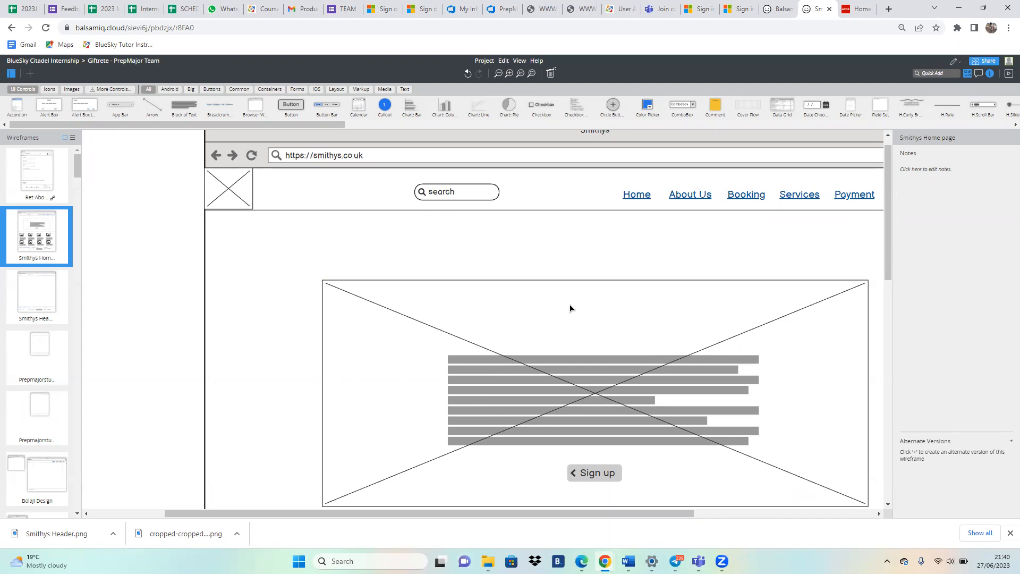
left_click_drag(887, 222, 881, 164)
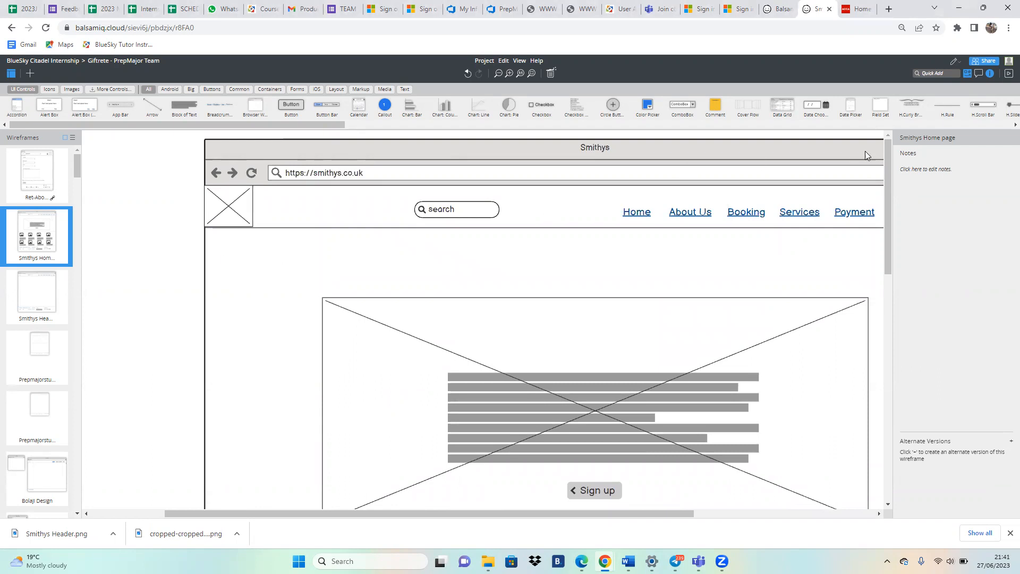
left_click_drag(891, 157, 865, 130)
left_click(226, 236)
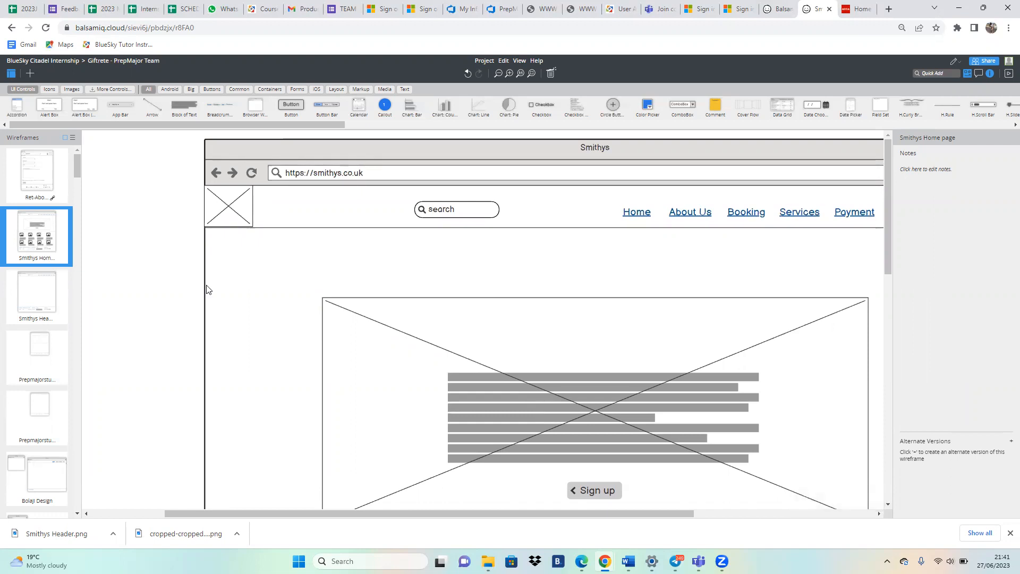
left_click(368, 248)
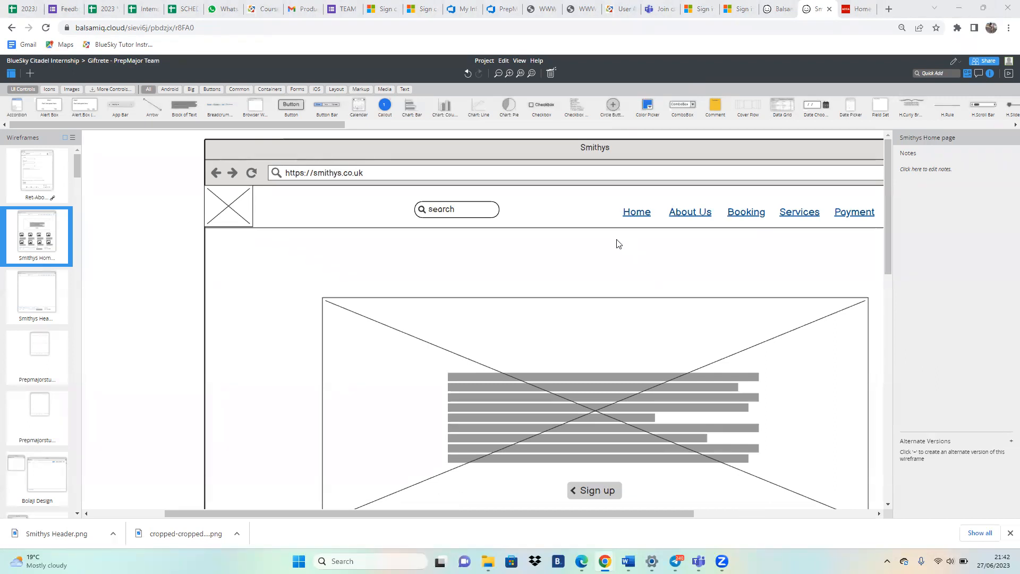
left_click(631, 327)
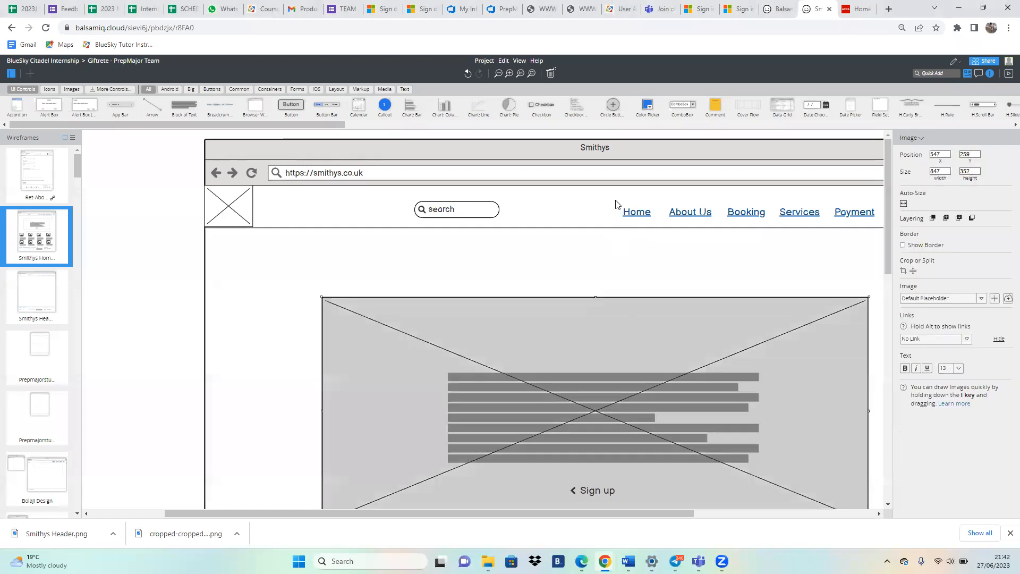
left_click(602, 283)
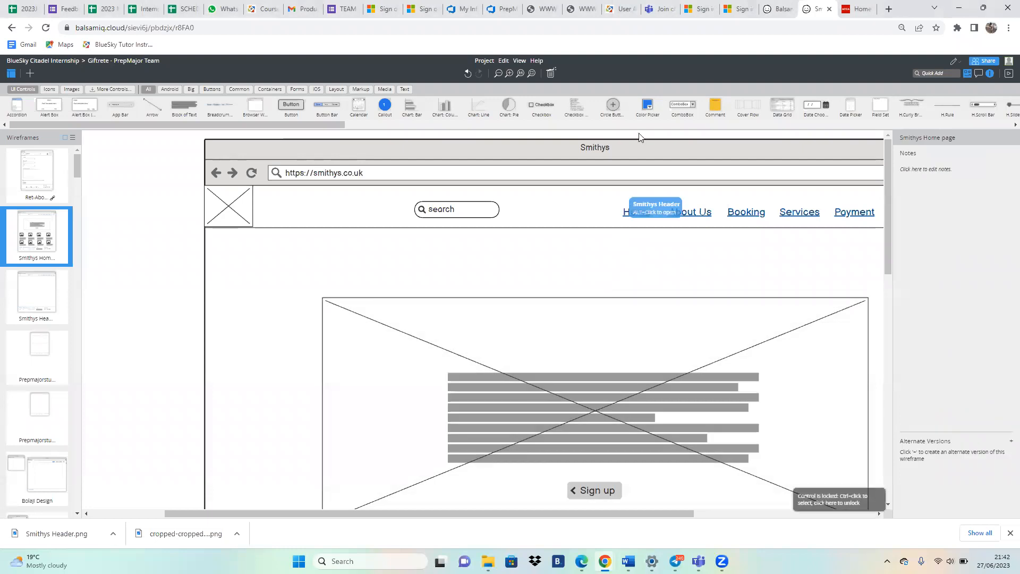